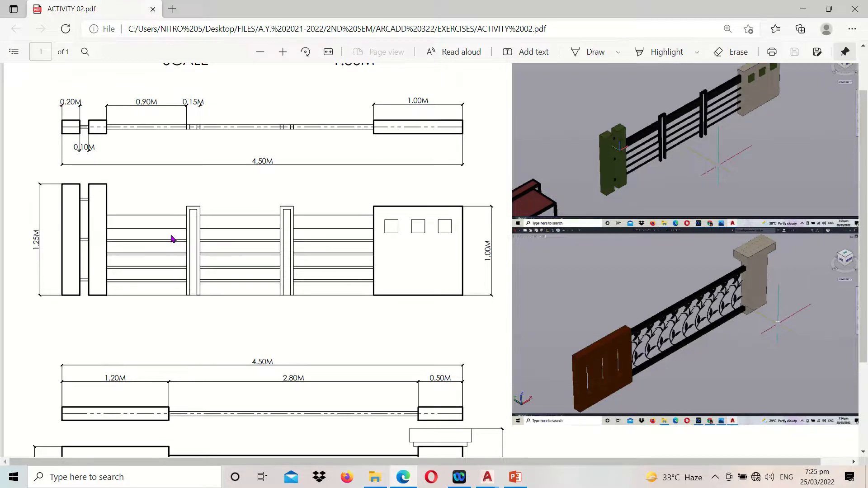
Examine the plans, elevations, dimensions and 3D reference images of both railings in the ACTIVITY 02 PDF
scroll(172, 239, "down", 3)
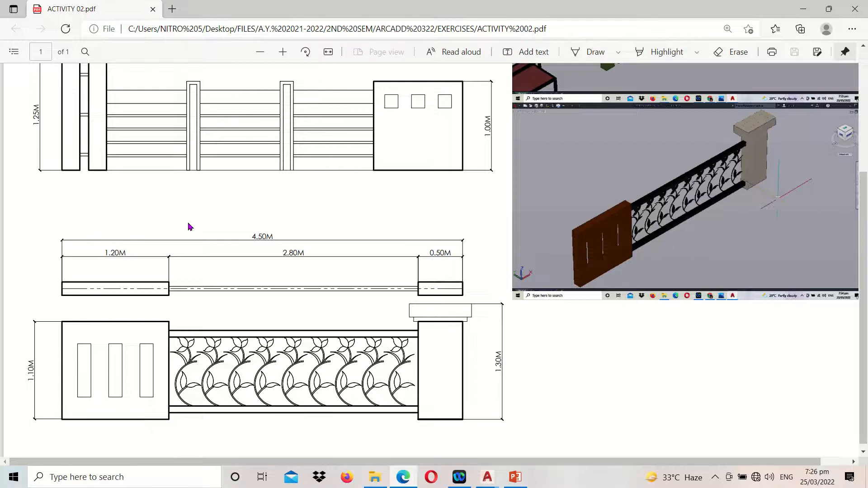
left_click(261, 53)
left_click(261, 53)
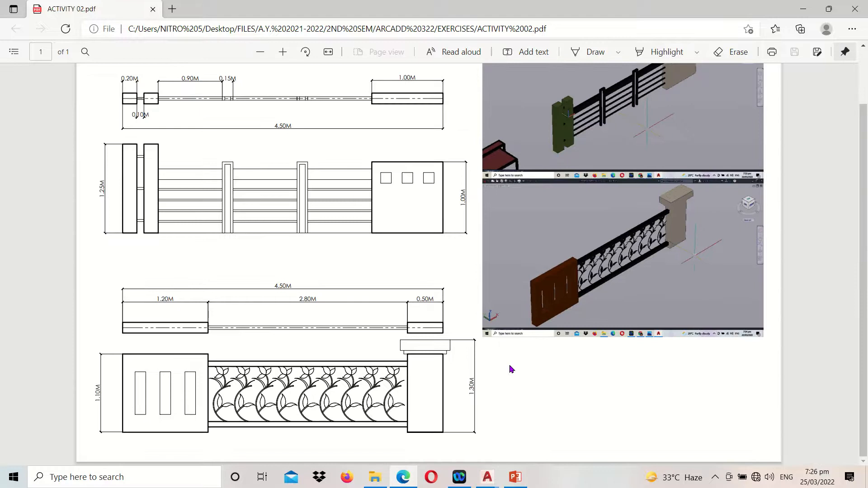
scroll(518, 395, "up", 2)
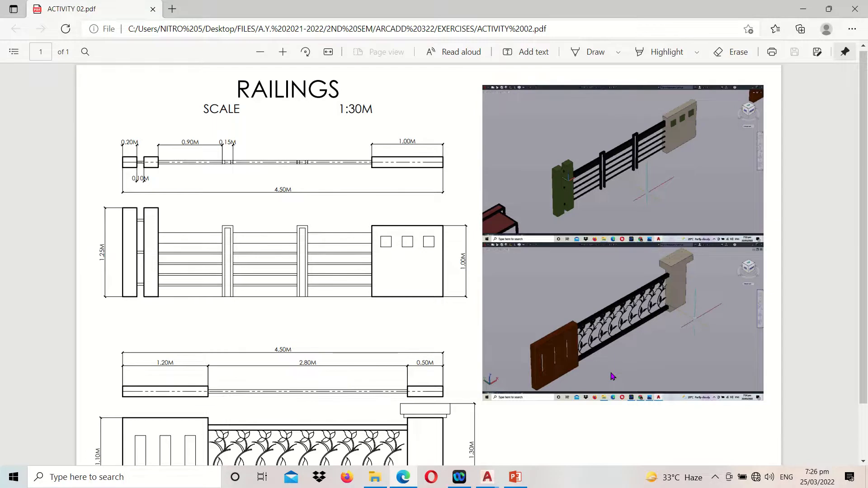
scroll(614, 377, "down", 2)
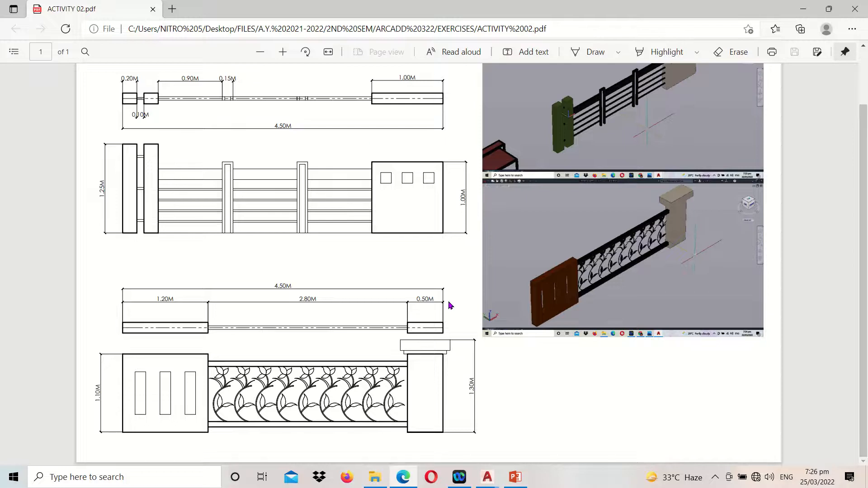
left_click(283, 53)
left_click(283, 53)
left_click(282, 52)
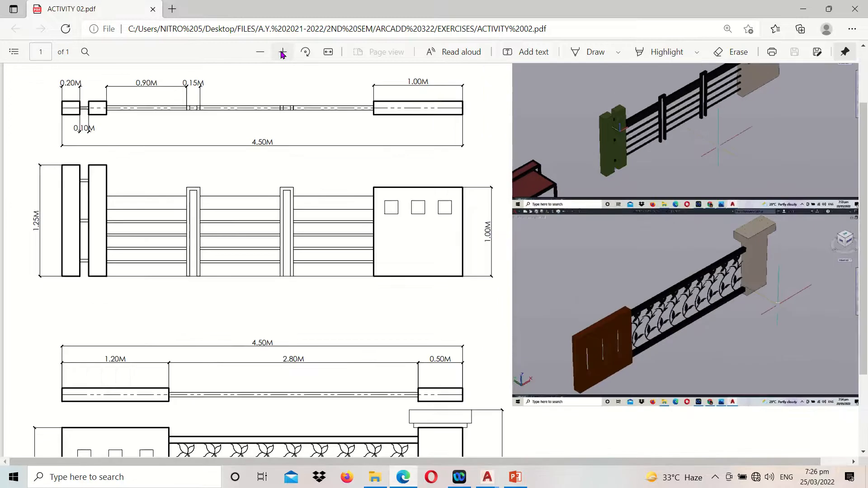
left_click(283, 53)
scroll(118, 235, "up", 2)
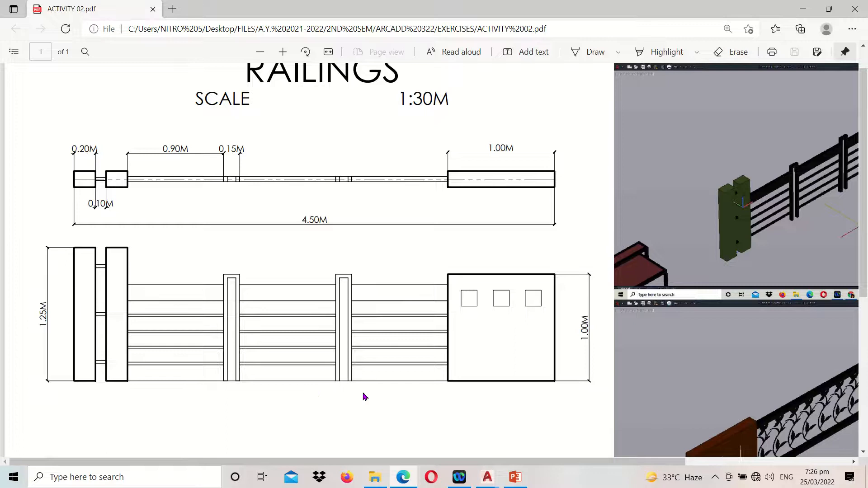
scroll(518, 193, "down", 5)
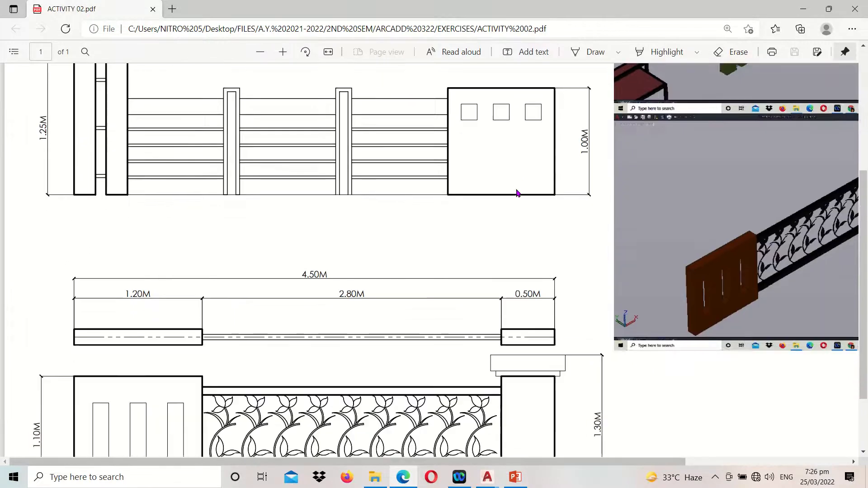
scroll(481, 121, "up", 1)
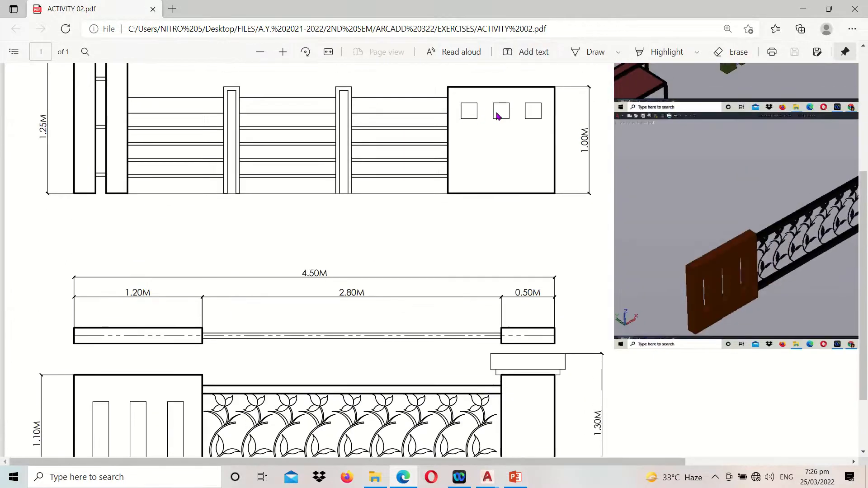
scroll(543, 127, "down", 3)
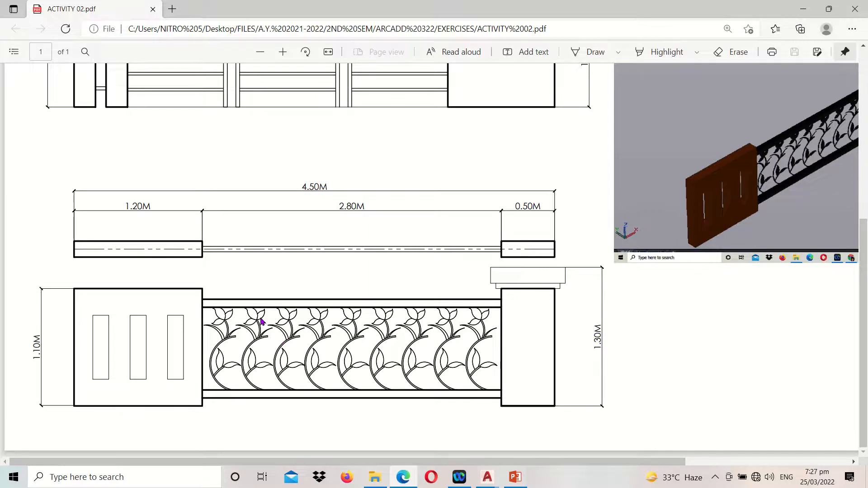
scroll(261, 321, "up", 5)
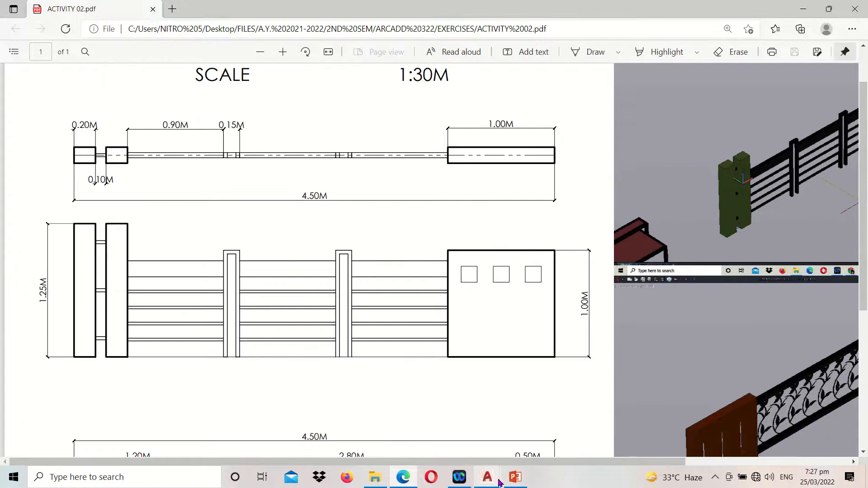
Switch to AutoCAD and examine the plans and elevations of both railings in the 3D FILE drawing
left_click(489, 478)
left_click(455, 419)
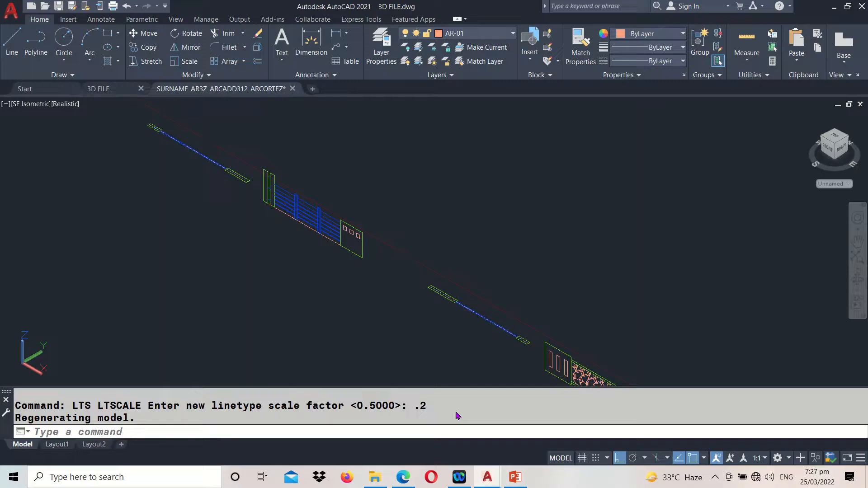
middle_click_drag(140, 174, 196, 227)
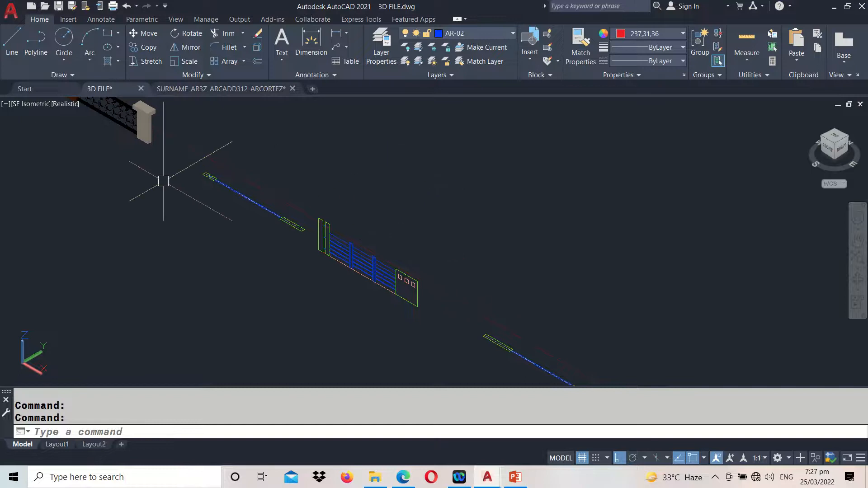
scroll(174, 180, "up", 3)
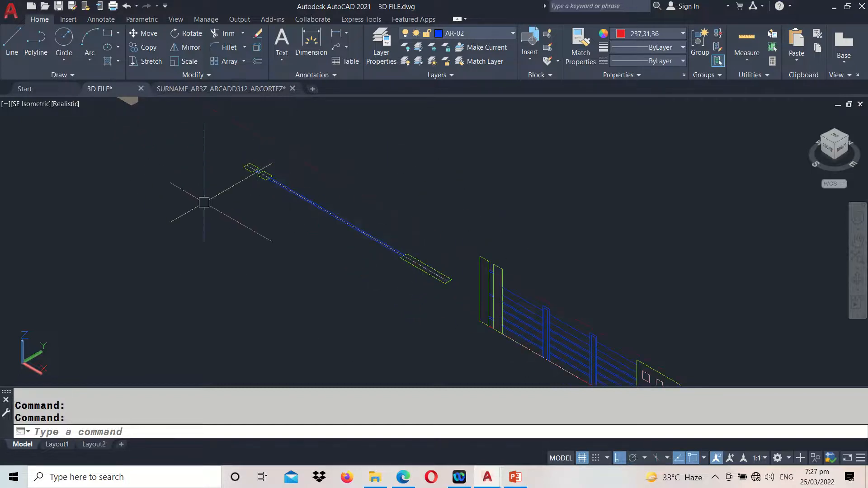
middle_click_drag(340, 232, 140, 196)
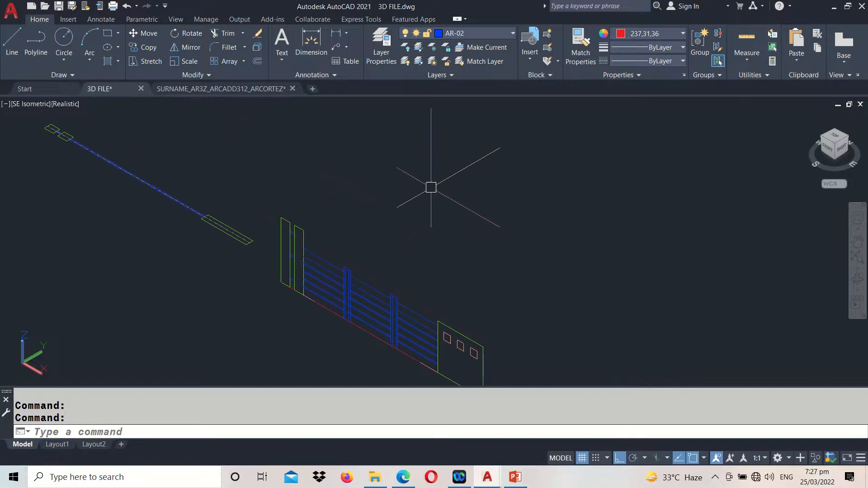
middle_click_drag(429, 186, 471, 108)
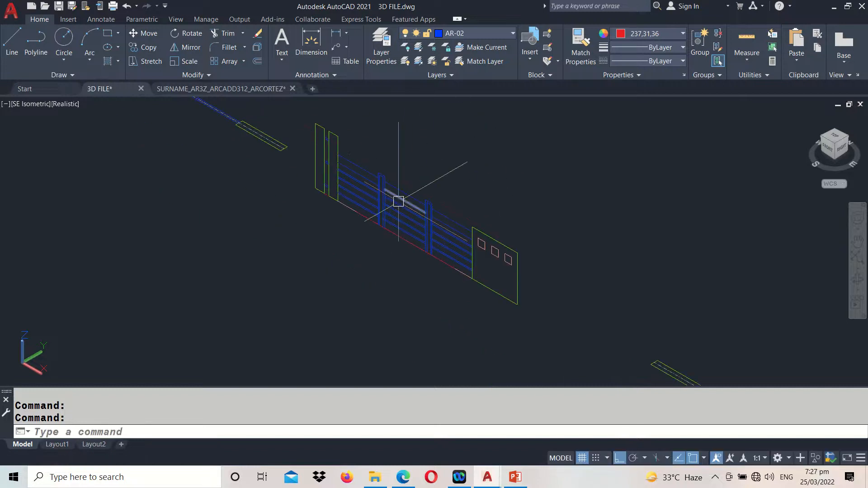
scroll(398, 203, "down", 2)
middle_click_drag(618, 274, 520, 187)
middle_click_drag(564, 310, 544, 294)
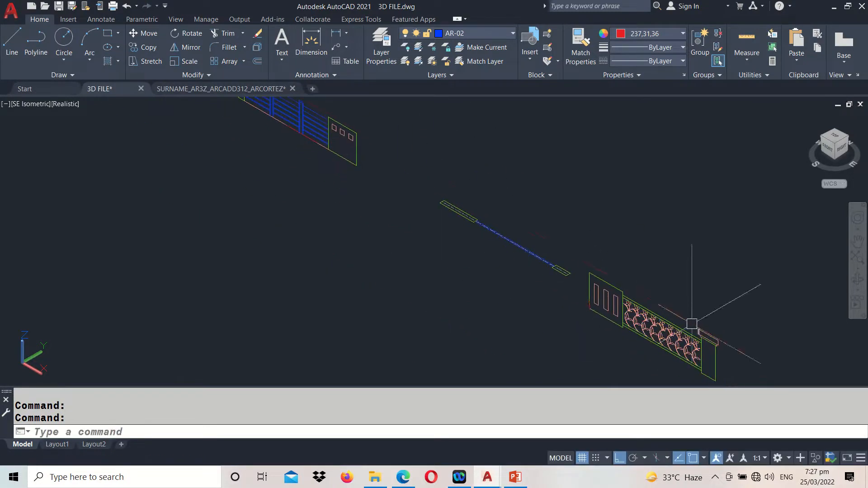
middle_click_drag(378, 222, 684, 413)
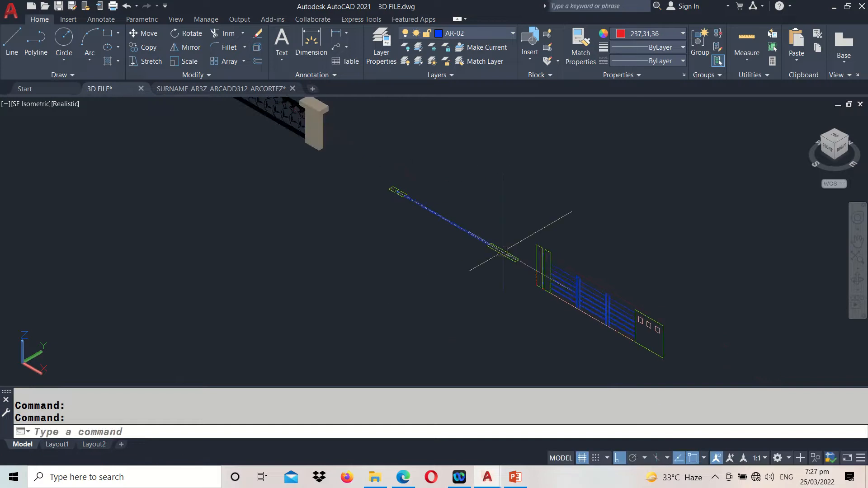
scroll(504, 251, "up", 3)
middle_click_drag(549, 215, 515, 287)
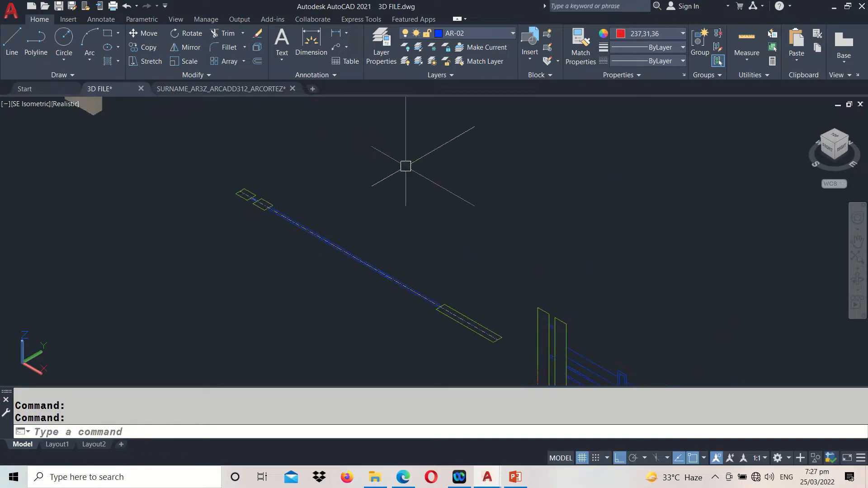
Switch the workspace to 3D Basics
left_click(787, 458)
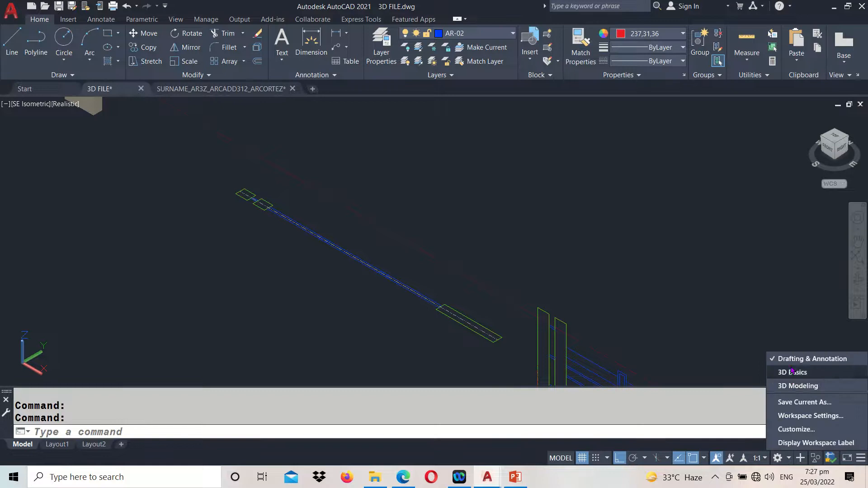
left_click(793, 371)
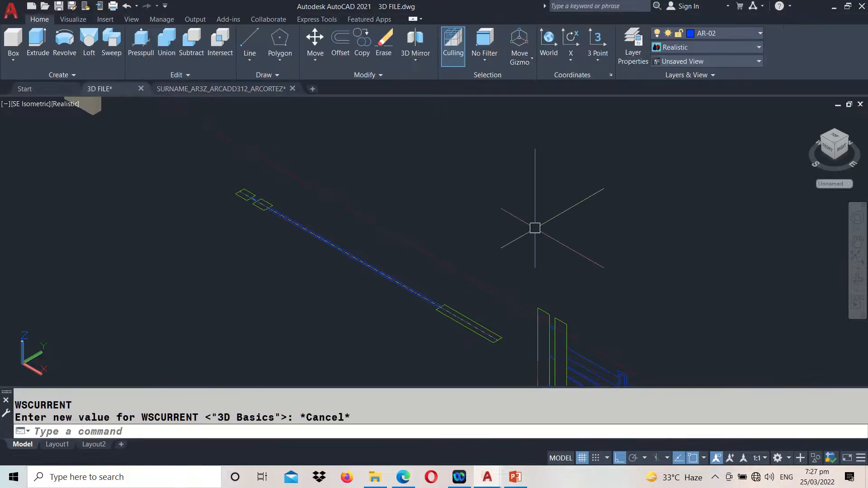
middle_click_drag(291, 231, 322, 312)
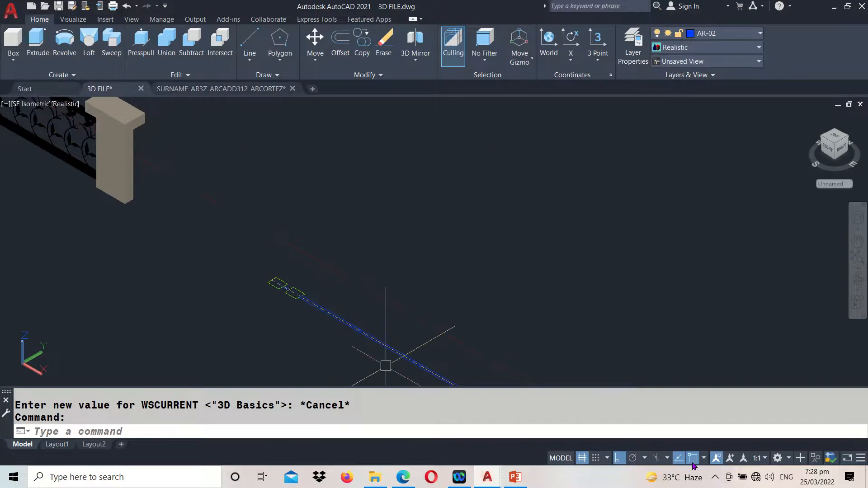
Draw the base of a box over the end post's rectangle in the first railing's plan, from corner to opposite corner
key("ctrl")
key("ctrl")
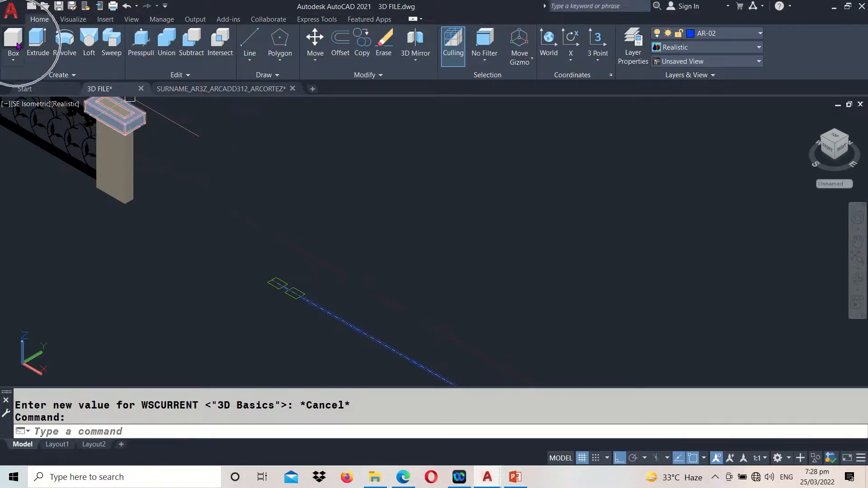
left_click(13, 41)
scroll(176, 224, "up", 3)
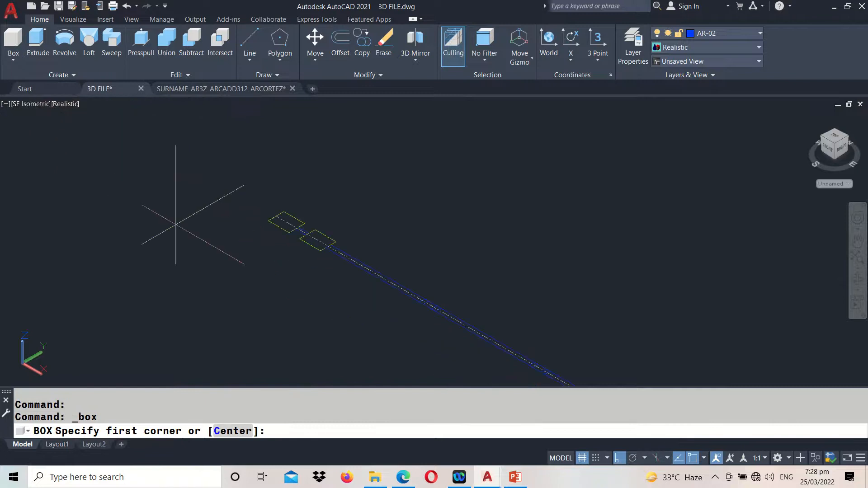
key("ctrl")
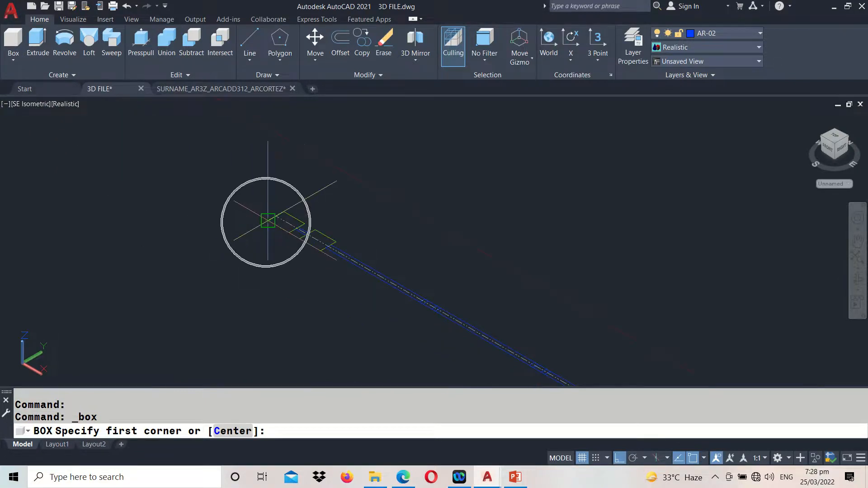
left_click(268, 221)
key("ctrl")
left_click(304, 224)
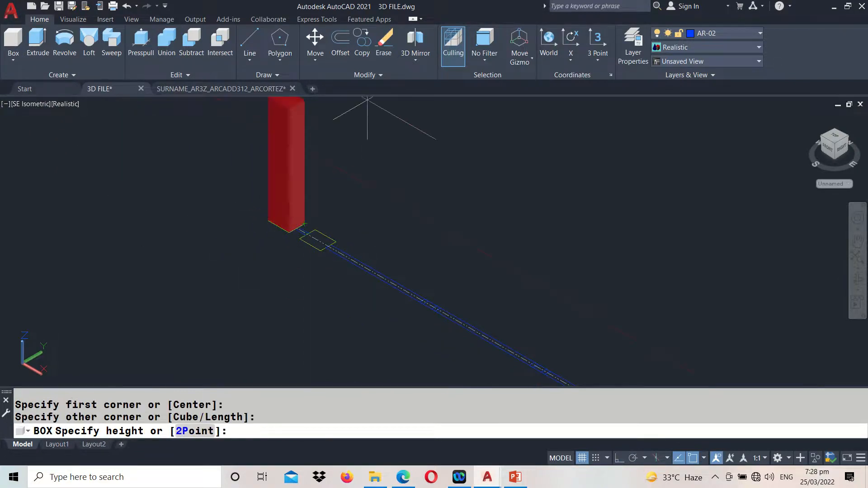
Check the end post's height in the PDF drawing and set the box height to 1.25
key("ctrl")
scroll(346, 147, "down", 4)
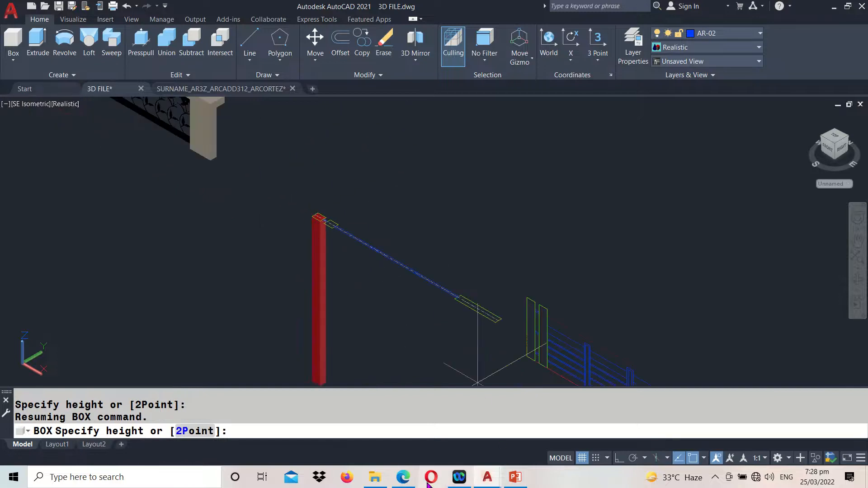
left_click(403, 477)
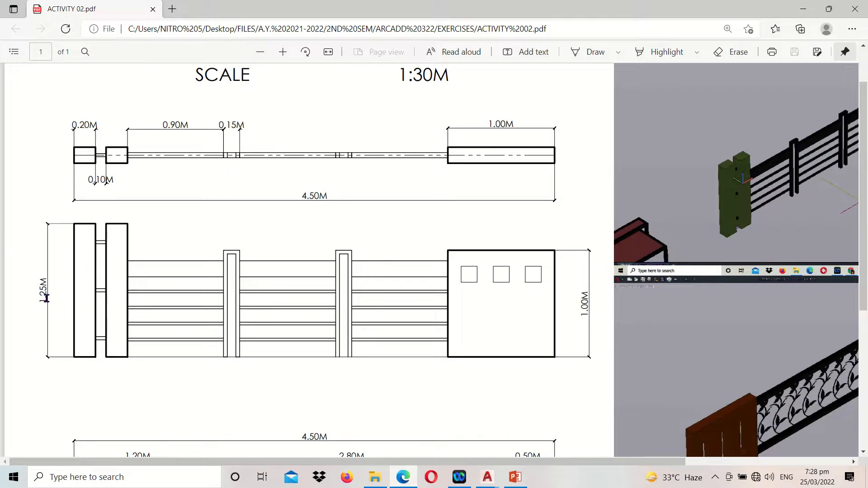
key("alt+Tab")
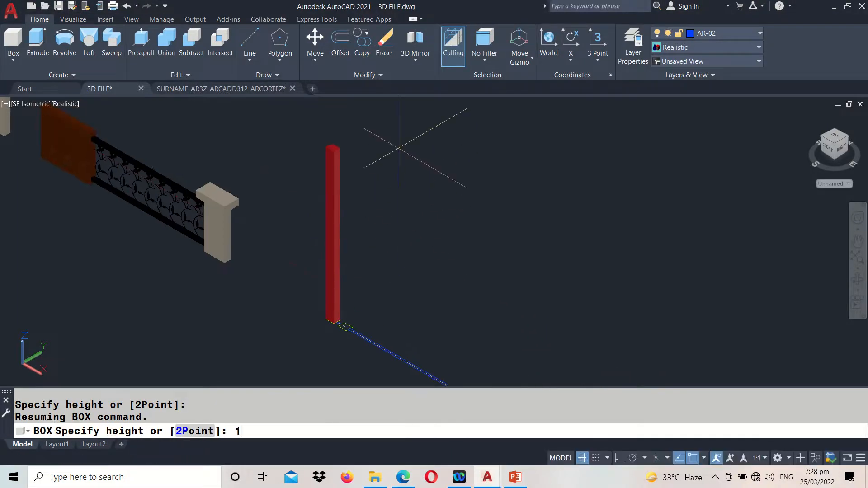
type("1.25")
key("Return")
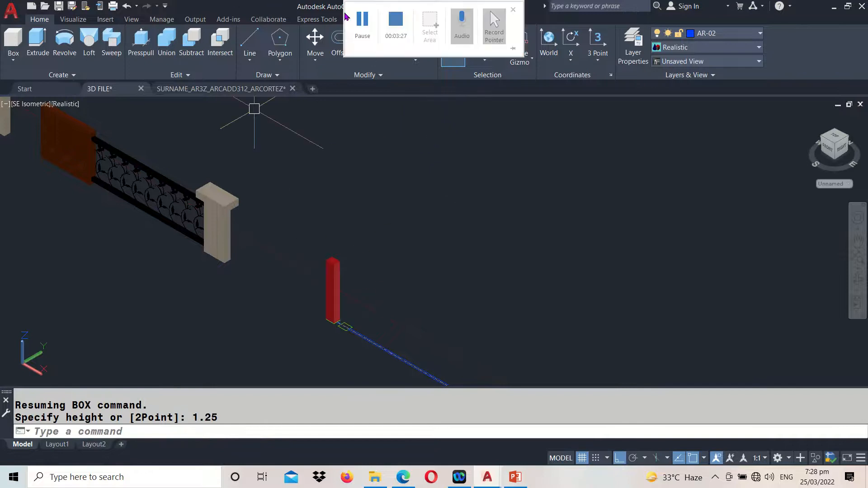
left_click(363, 25)
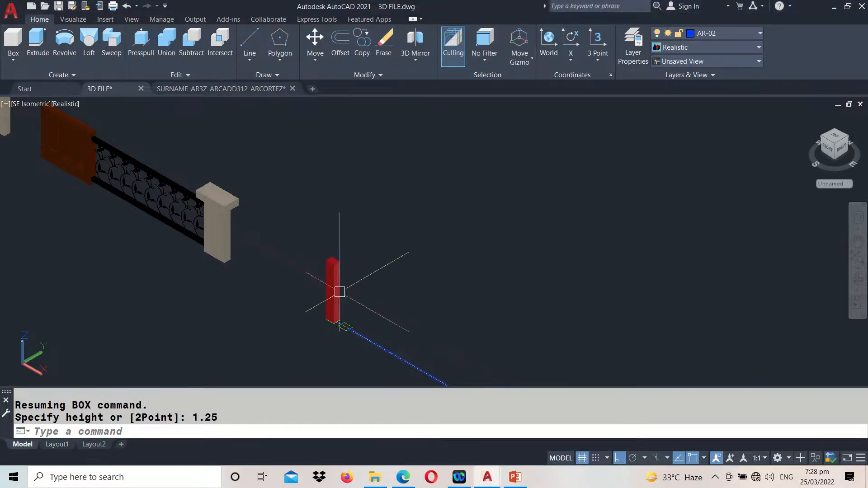
Measure the thickness of the small connecting bar between the two posts in the first railing's elevation
scroll(346, 322, "up", 5)
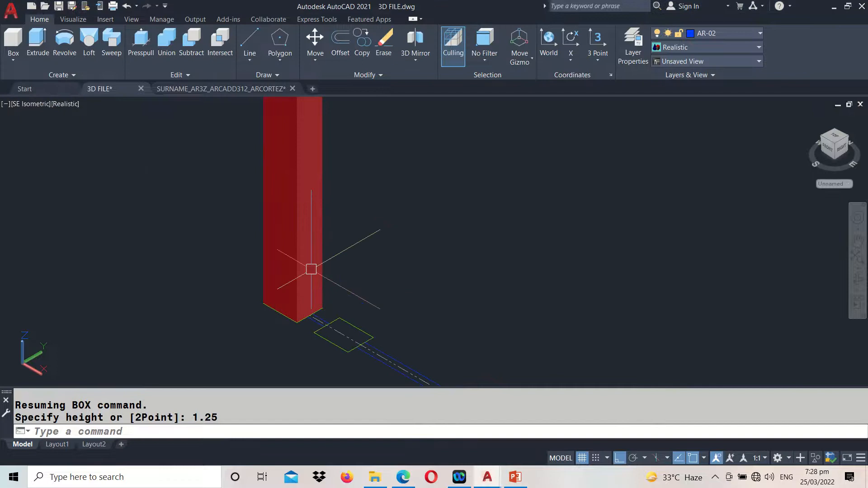
scroll(311, 210, "down", 6)
middle_click_drag(511, 255, 462, 236)
key("Escape")
type("di")
key("Return")
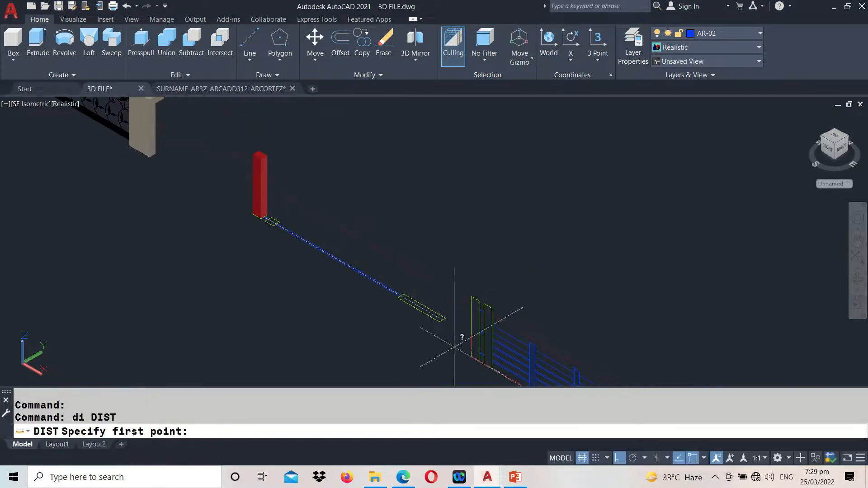
scroll(524, 304, "up", 5)
left_click(532, 273)
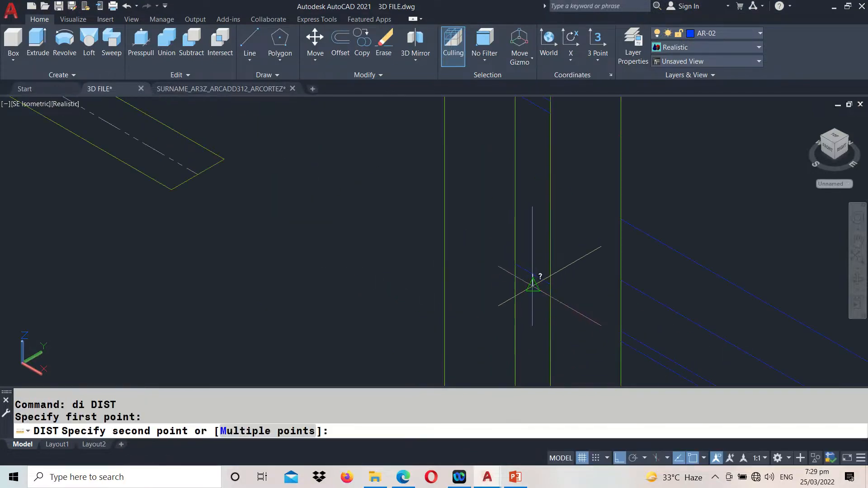
left_click(535, 283)
left_click_drag(95, 409, 116, 409)
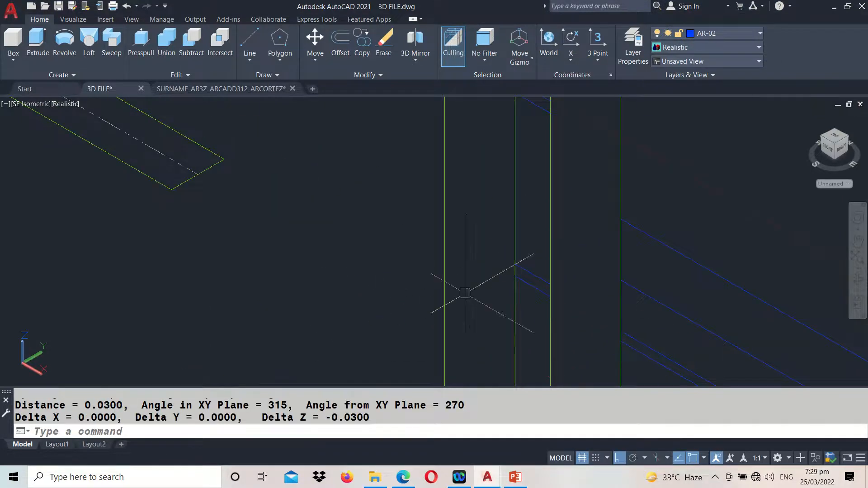
scroll(524, 308, "down", 6)
middle_click_drag(153, 120, 182, 153)
left_click_drag(183, 153, 345, 322)
key("Escape")
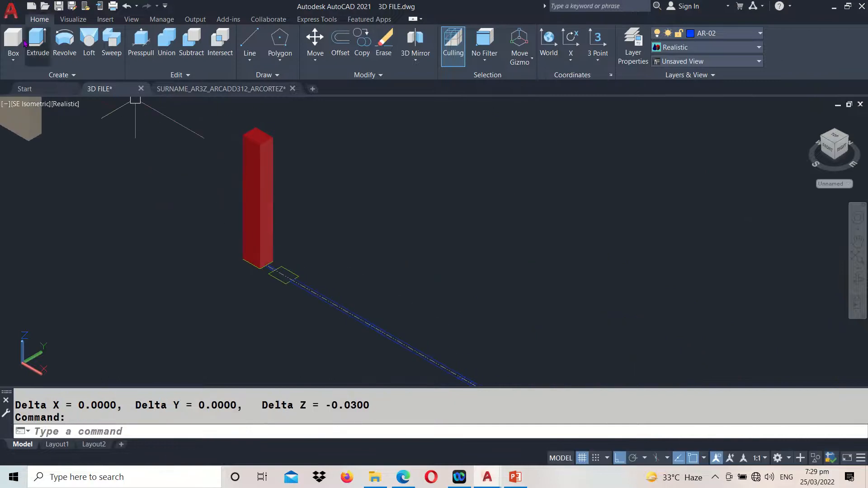
Draw a box over the small connecting bar's rectangle beside the end post in plan, with a height of 0.03
left_click(15, 51)
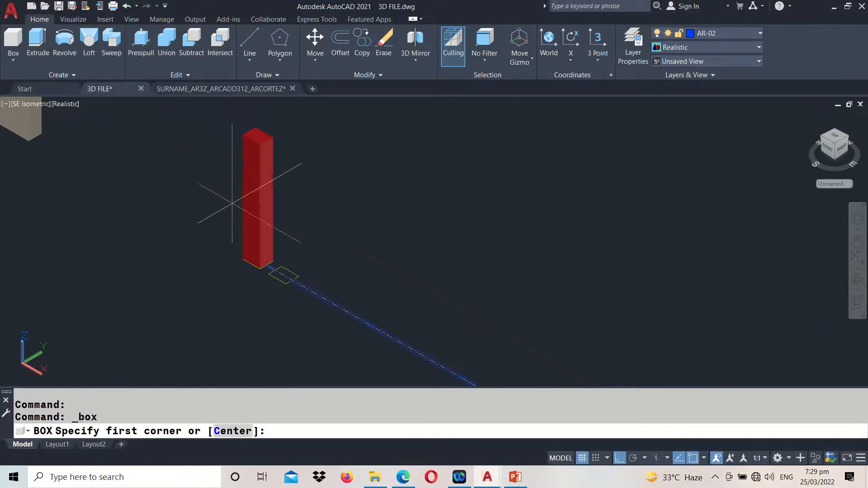
scroll(289, 294, "up", 5)
left_click(301, 297)
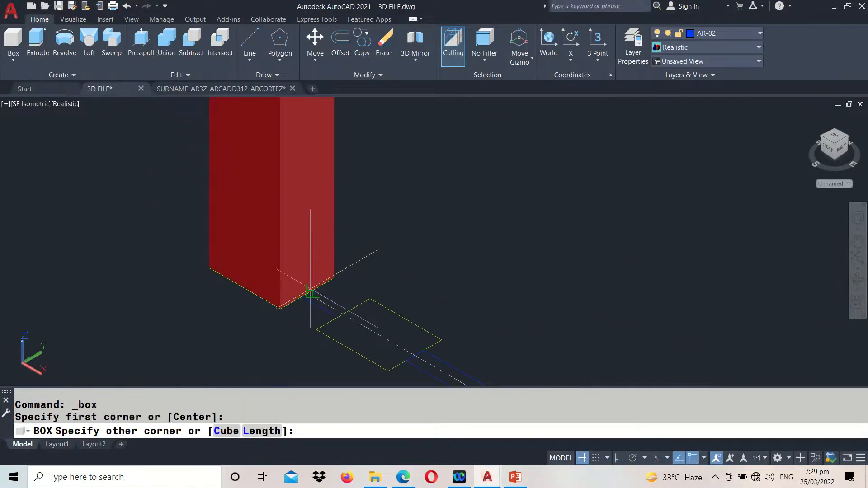
left_click(348, 311)
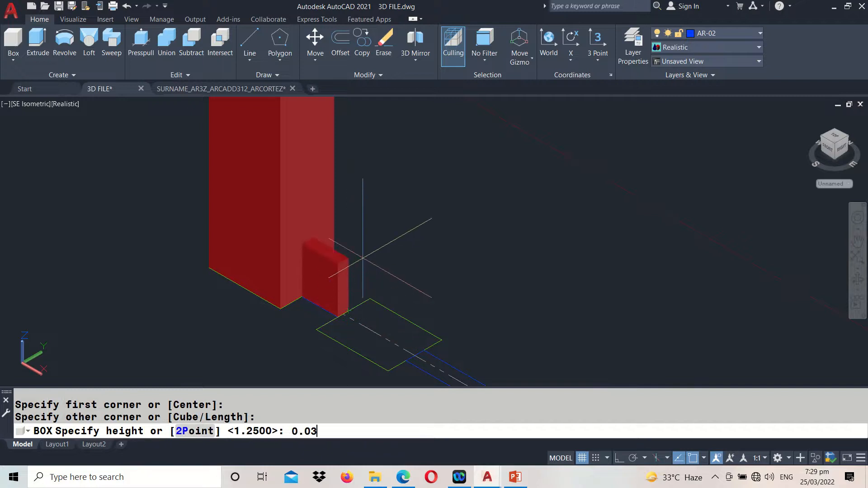
key("Return")
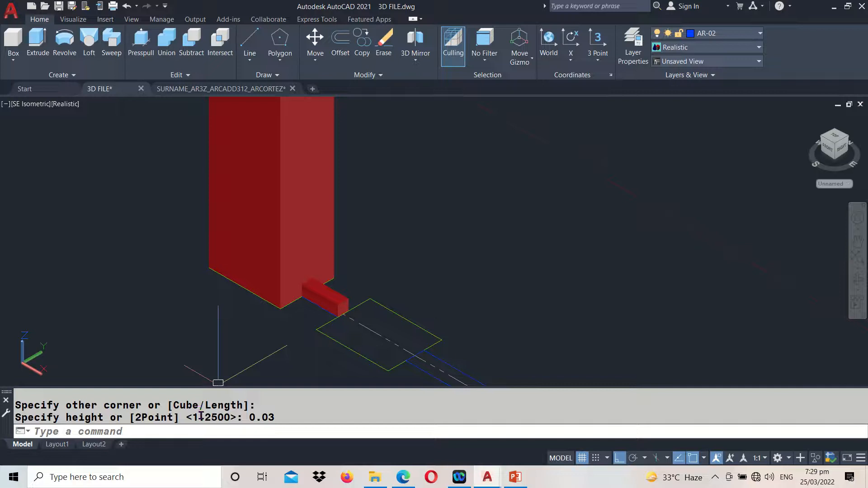
Move the connecting bar solid straight up by the distance from the post's base to the lowest connecting bar in the elevation
type("m")
key("Return")
left_click(333, 291)
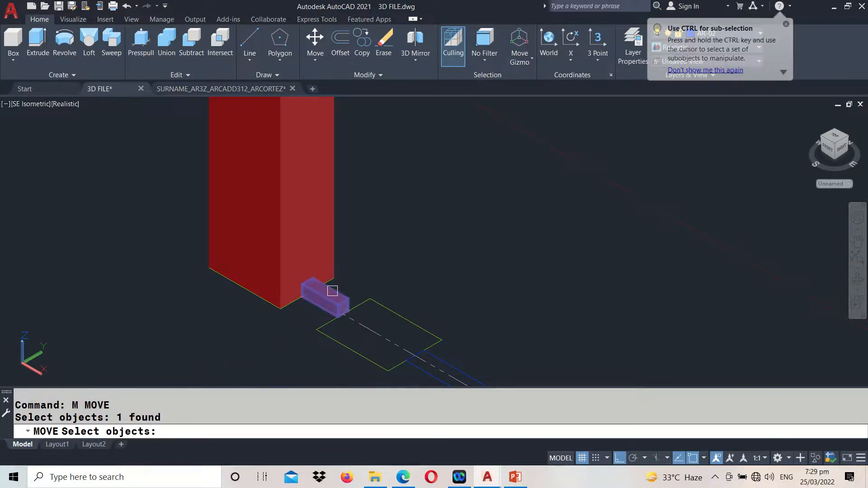
key("Return")
scroll(332, 252, "down", 5)
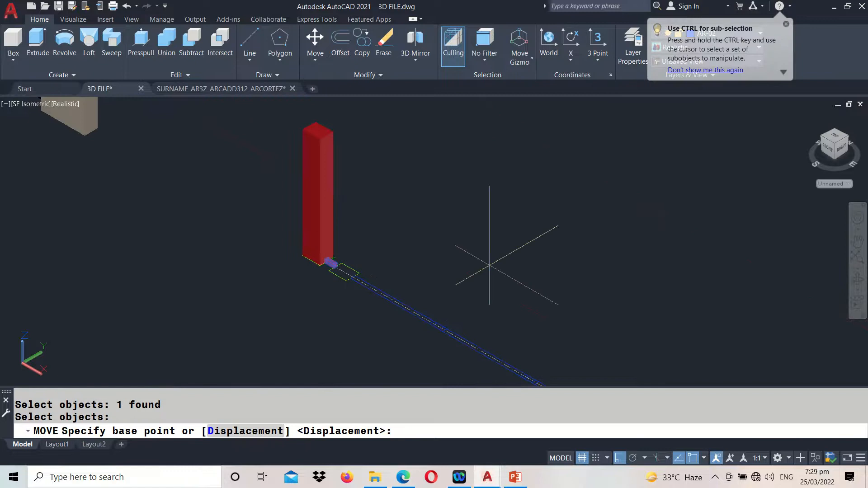
middle_click_drag(561, 289, 440, 194)
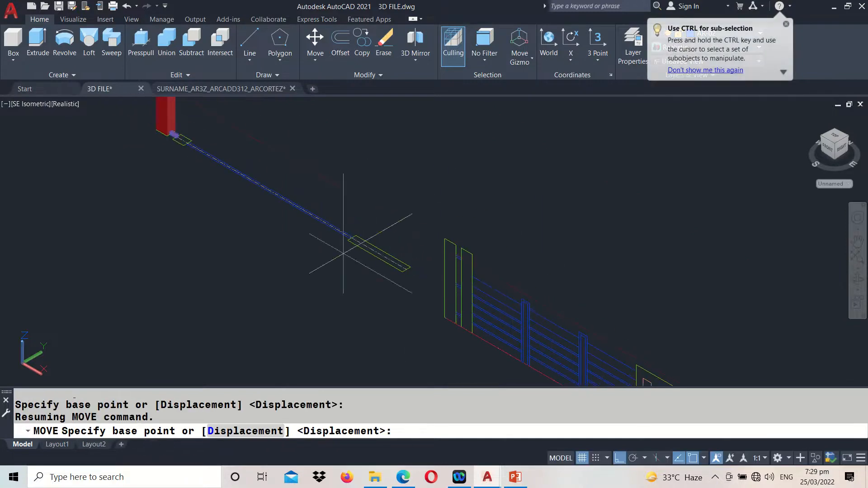
scroll(472, 334, "up", 5)
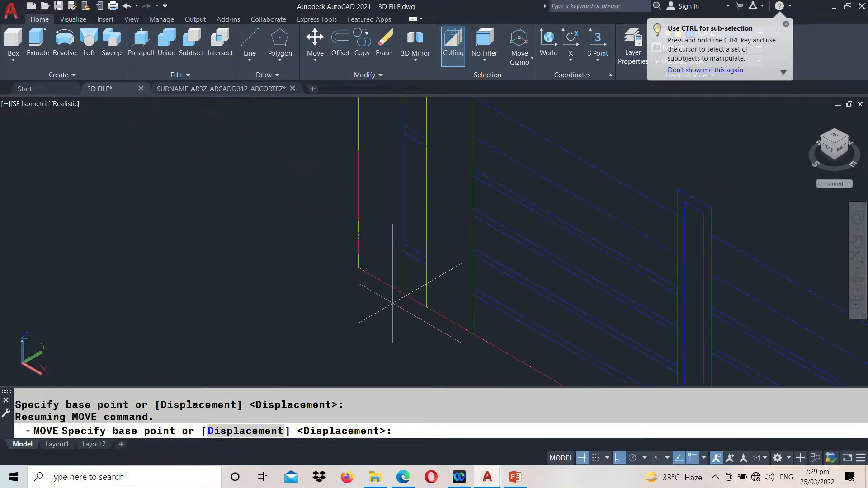
left_click(403, 294)
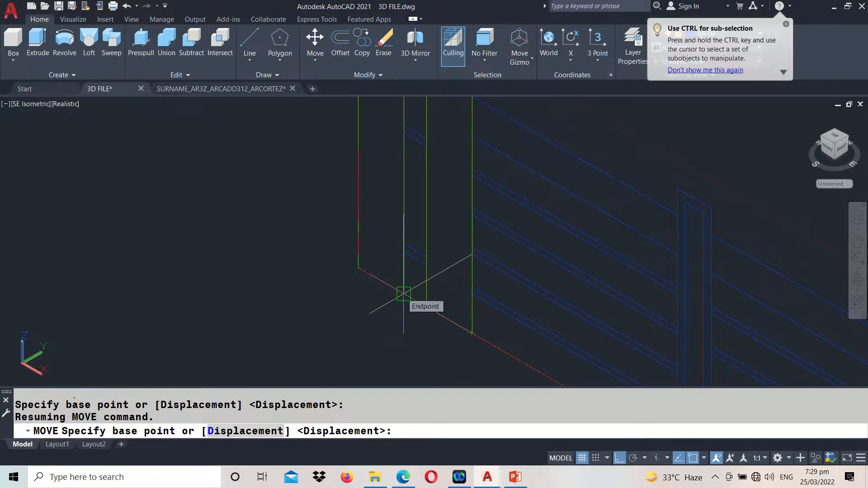
left_click(402, 293)
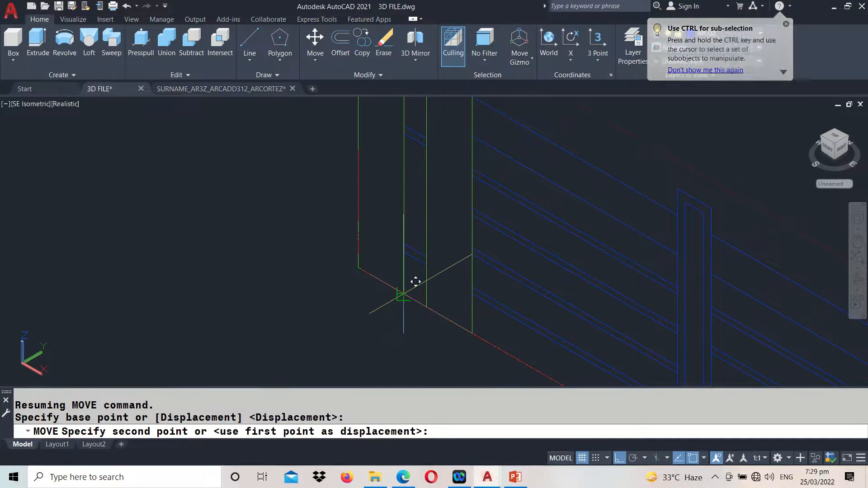
left_click(403, 250)
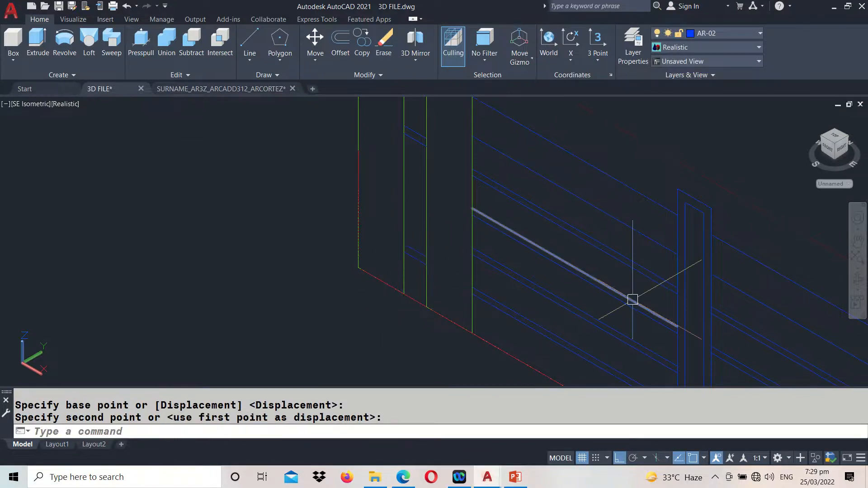
Bring the end post and raised connecting bar into view and open the Materials Browser
scroll(632, 297, "down", 4)
scroll(299, 172, "up", 5)
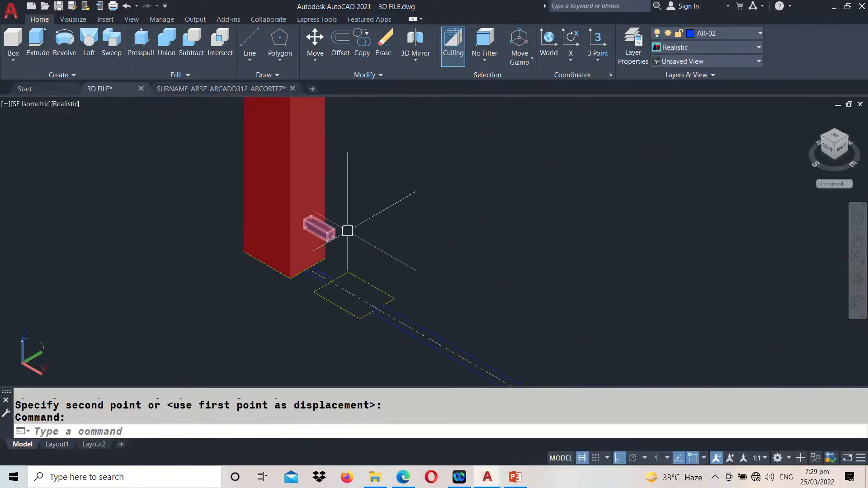
middle_click_drag(346, 231, 376, 275)
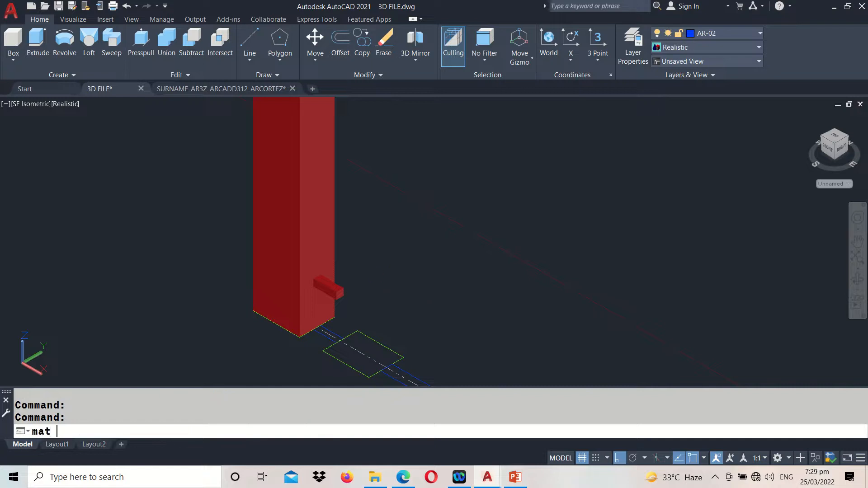
key("Return")
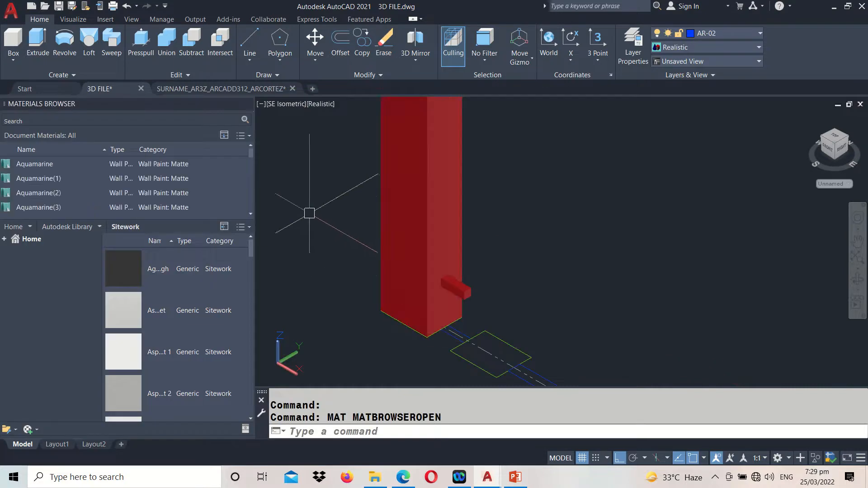
mouse_move(365, 27)
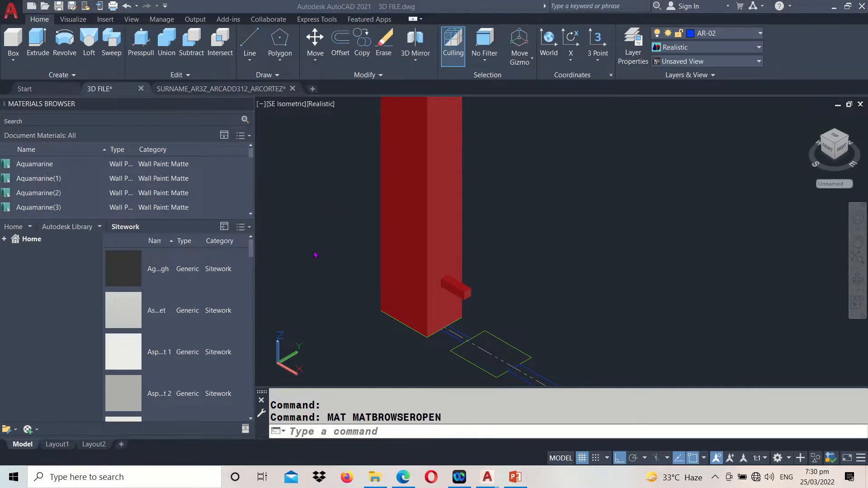
Assign the Dark Olive Green matte wall paint from the Autodesk Library to the end post
left_click(423, 228)
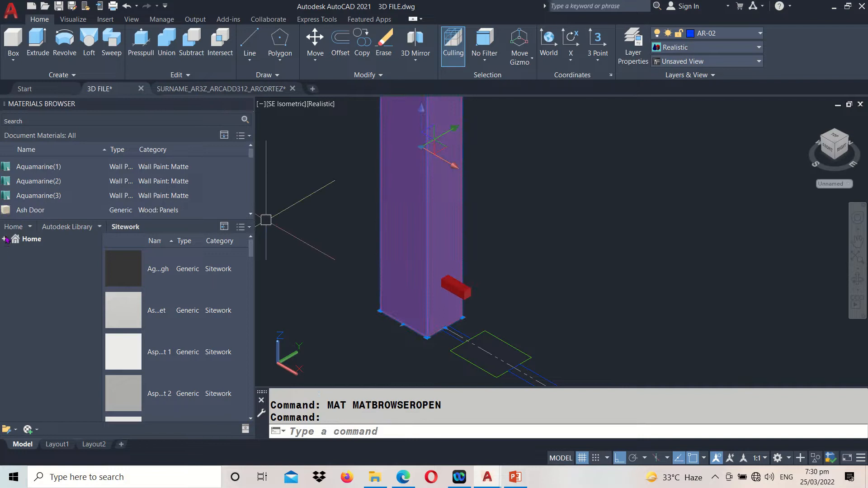
left_click(17, 261)
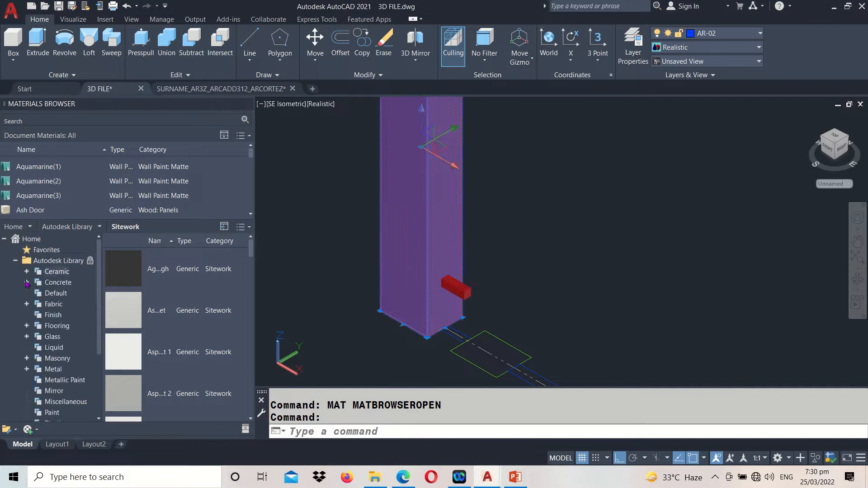
scroll(37, 310, "down", 3)
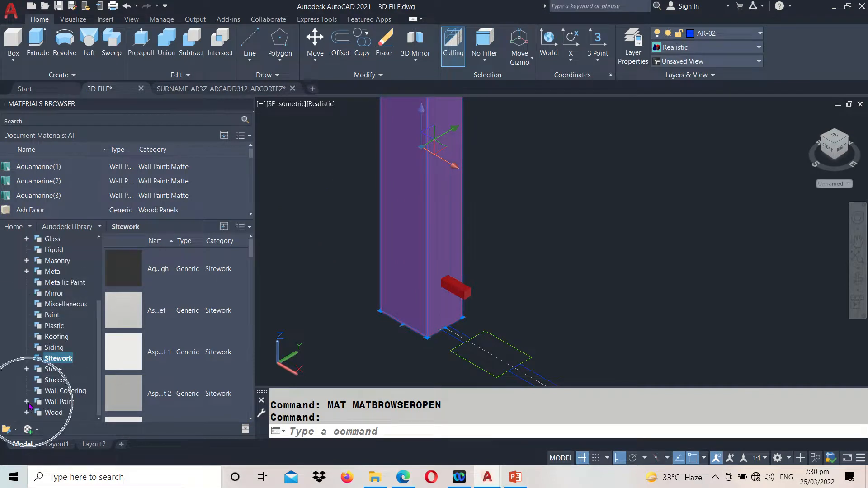
scroll(32, 404, "down", 1)
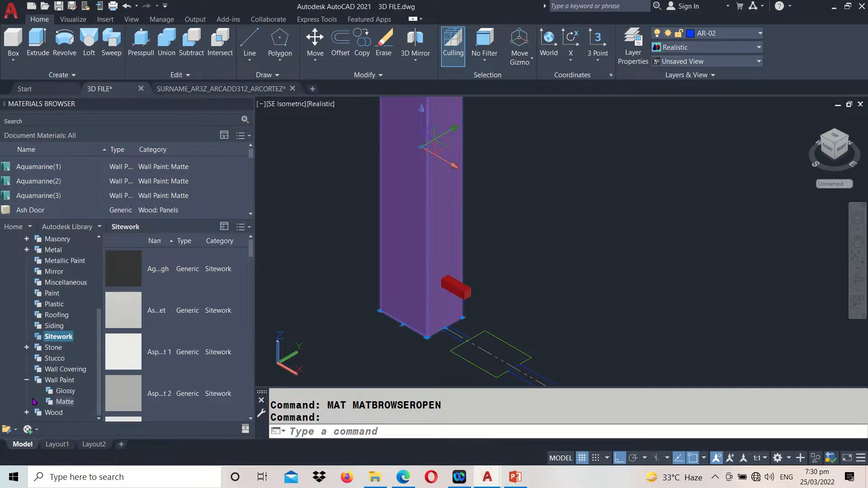
left_click(61, 403)
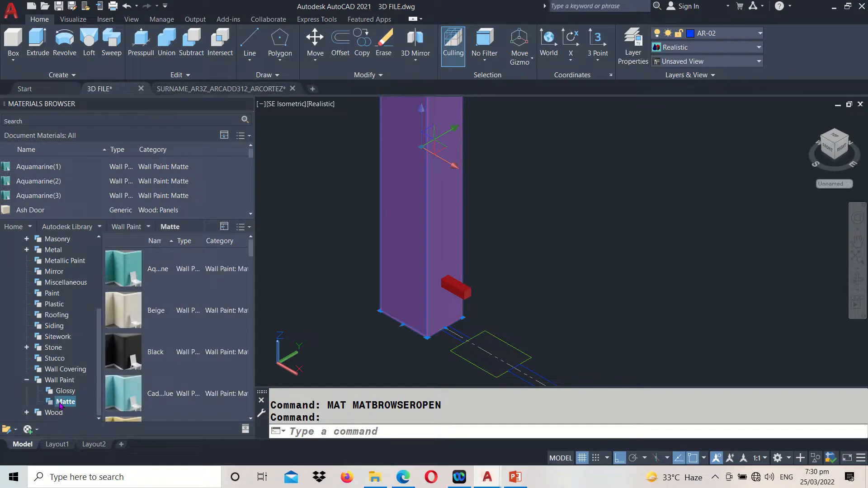
left_click(452, 230)
scroll(189, 312, "down", 5)
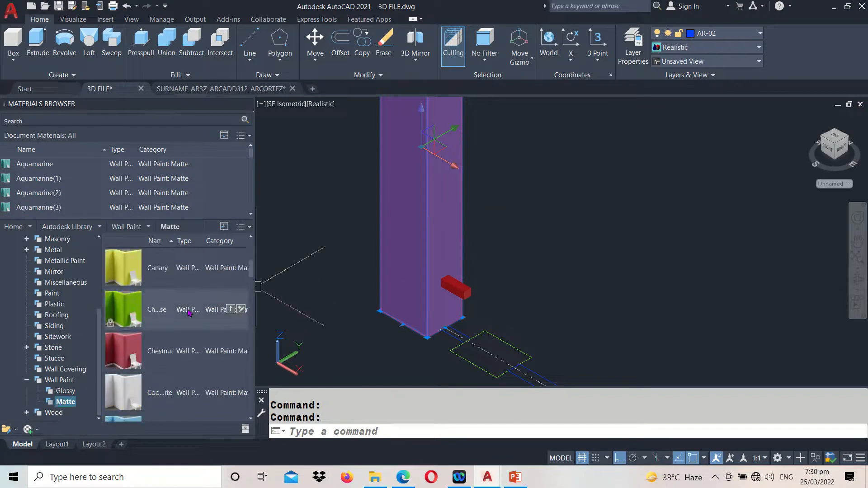
scroll(188, 313, "down", 3)
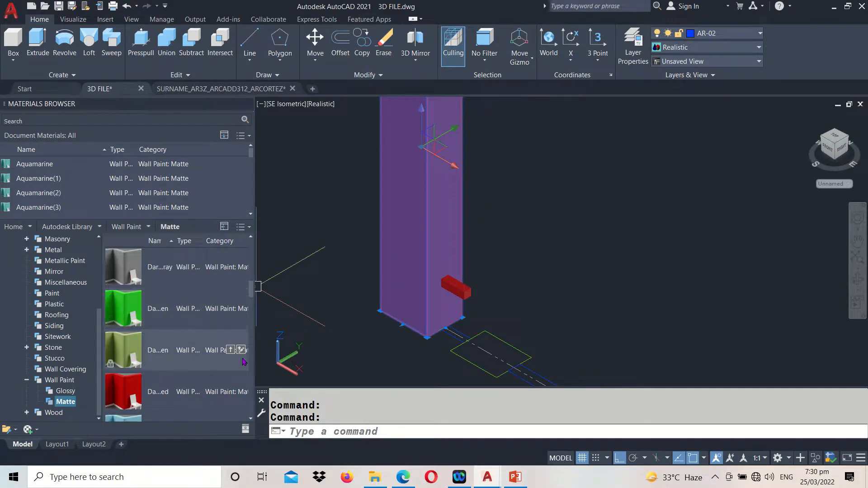
left_click(231, 350)
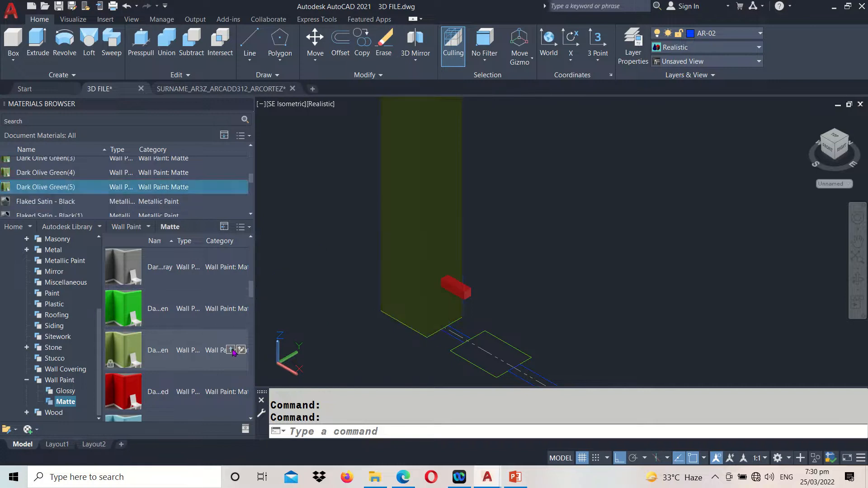
Assign the Flaked Satin - Black metallic paint to the small connecting bar
middle_click_drag(566, 228, 569, 250)
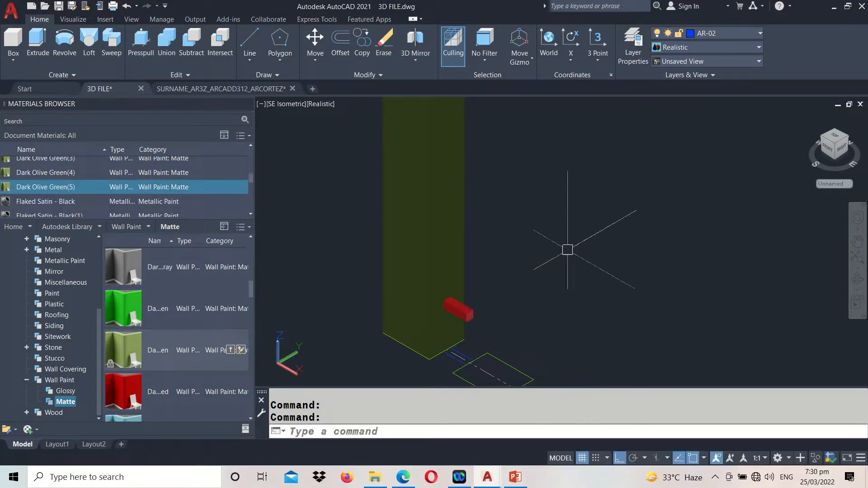
key("ctrl")
left_click(466, 311)
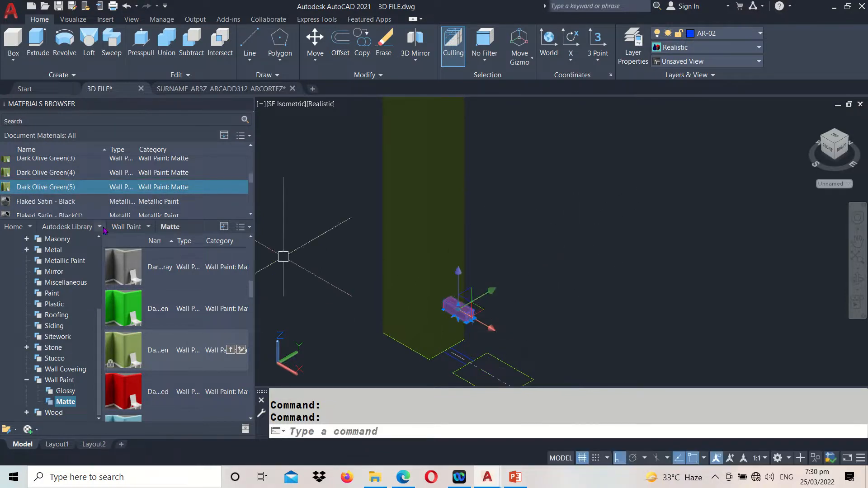
key("ctrl")
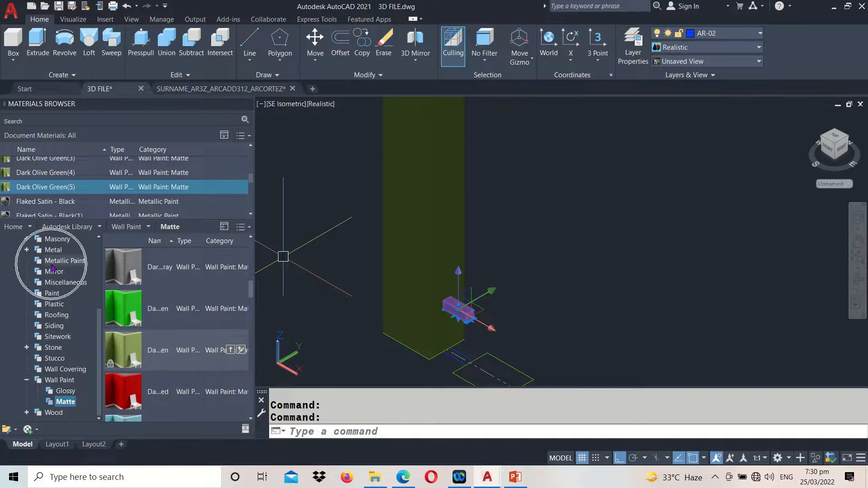
left_click(58, 261)
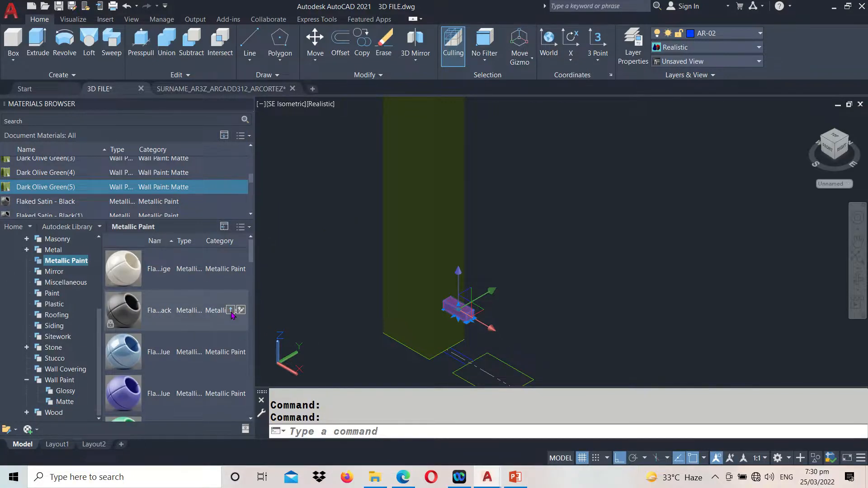
left_click(231, 312)
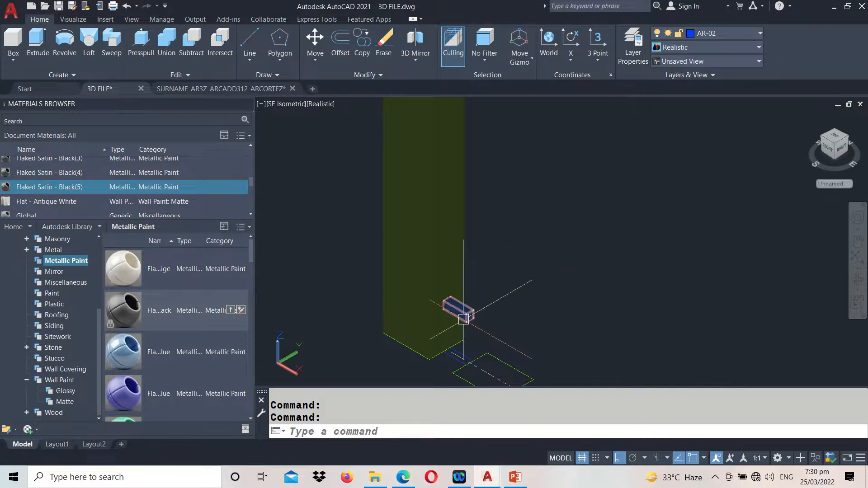
Copy the connecting bar straight up to the two higher connecting-bar levels, using the bars in the elevation as reference points
type("co")
key("Return")
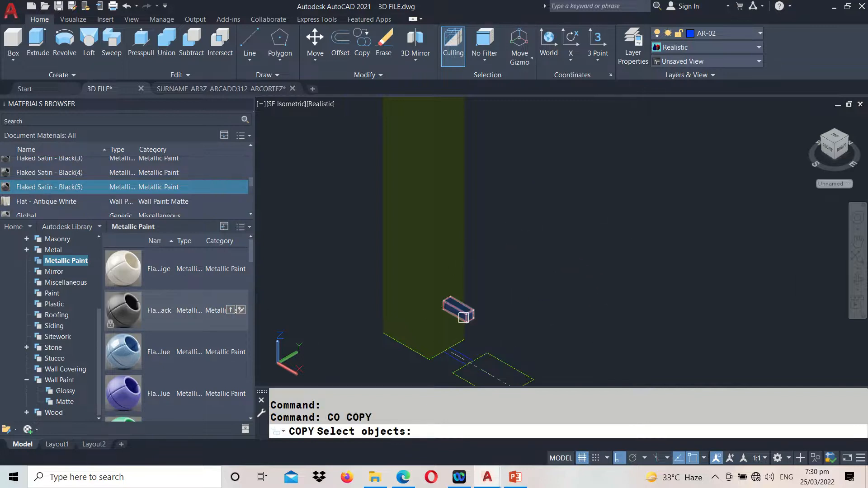
left_click(464, 318)
key("Return")
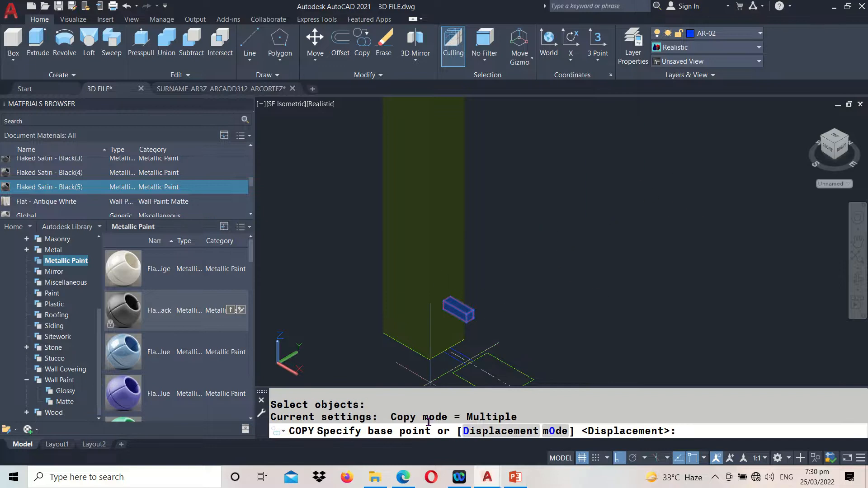
scroll(403, 243, "down", 8)
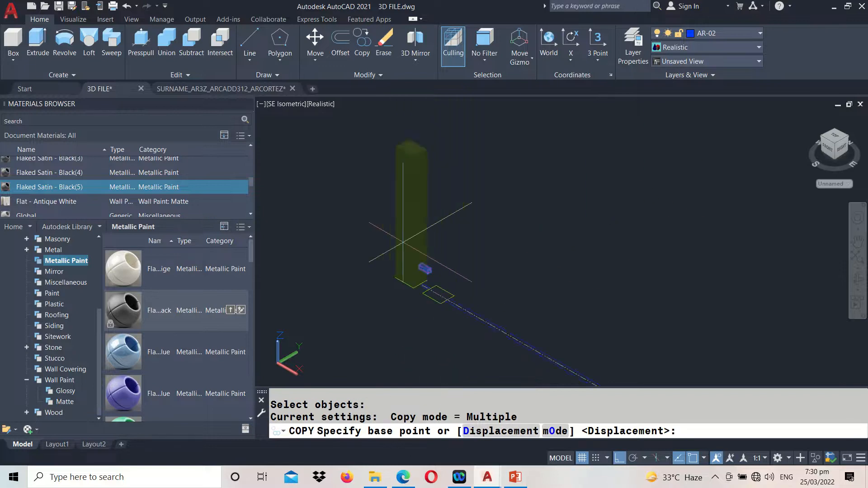
middle_click_drag(607, 245, 503, 192)
scroll(520, 285, "up", 8)
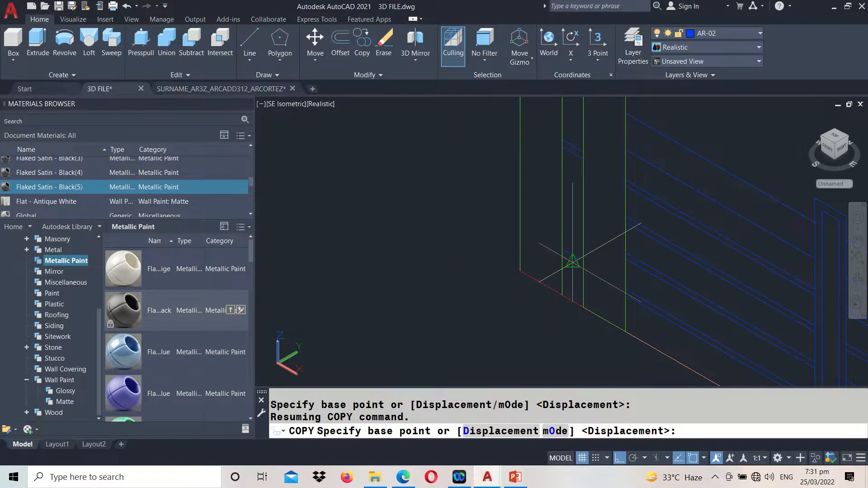
left_click(578, 256)
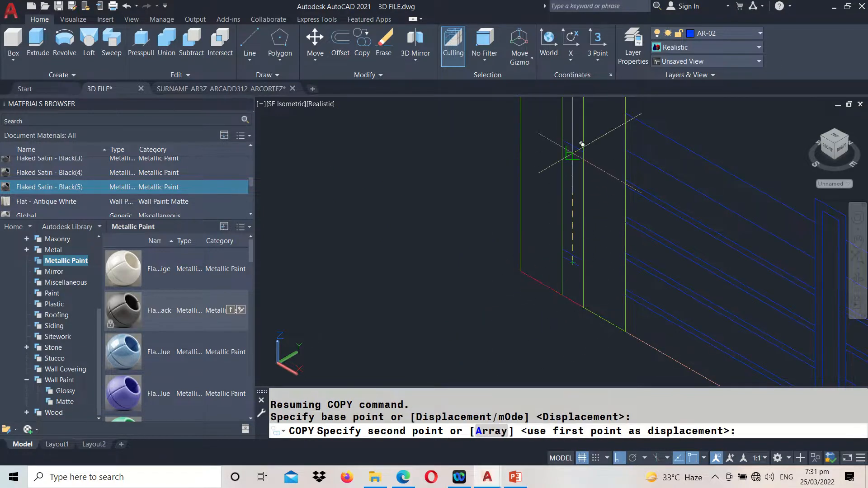
middle_click_drag(579, 135, 585, 305)
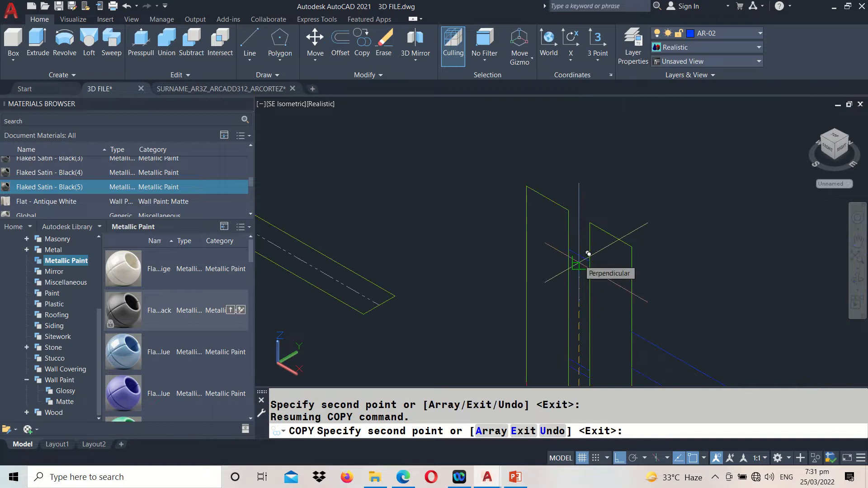
key("Return")
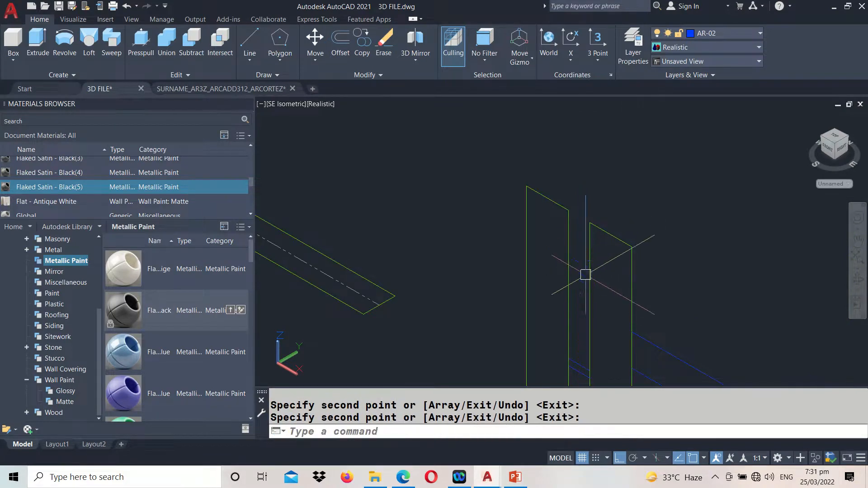
Extrude the second square post profile in the plan, beside the olive end post, to a height of 1.25
scroll(614, 311, "down", 7)
scroll(445, 210, "up", 4)
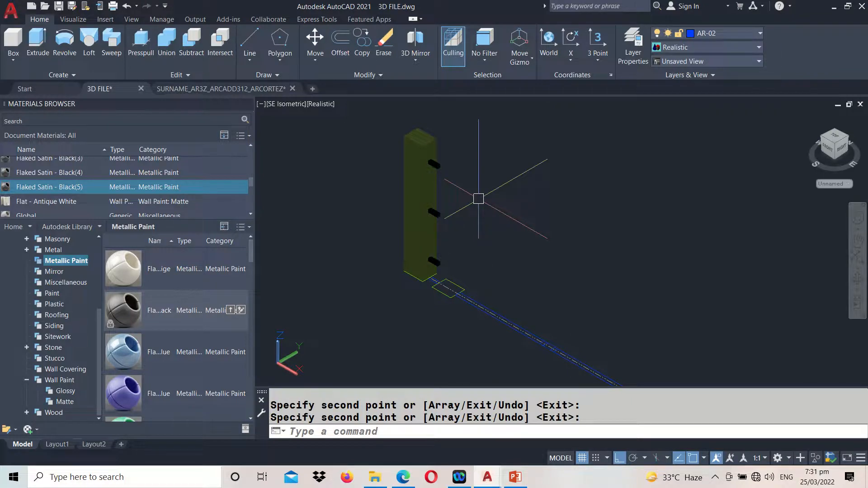
scroll(453, 222, "up", 2)
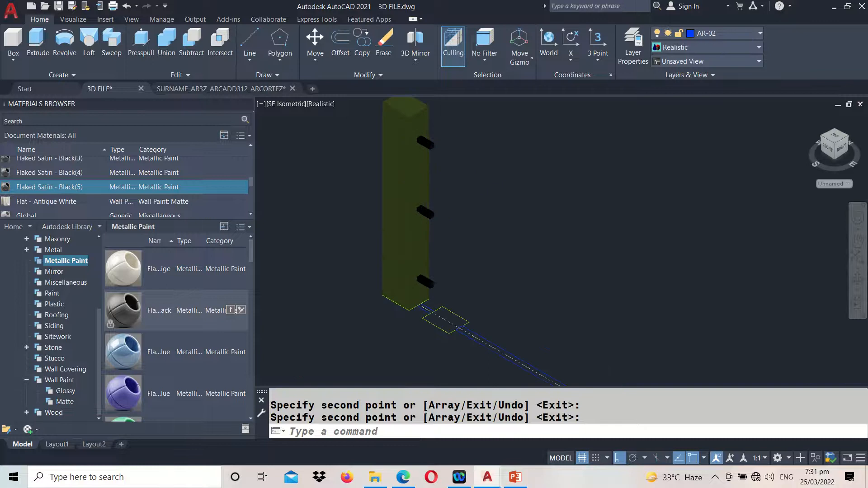
left_click(388, 225)
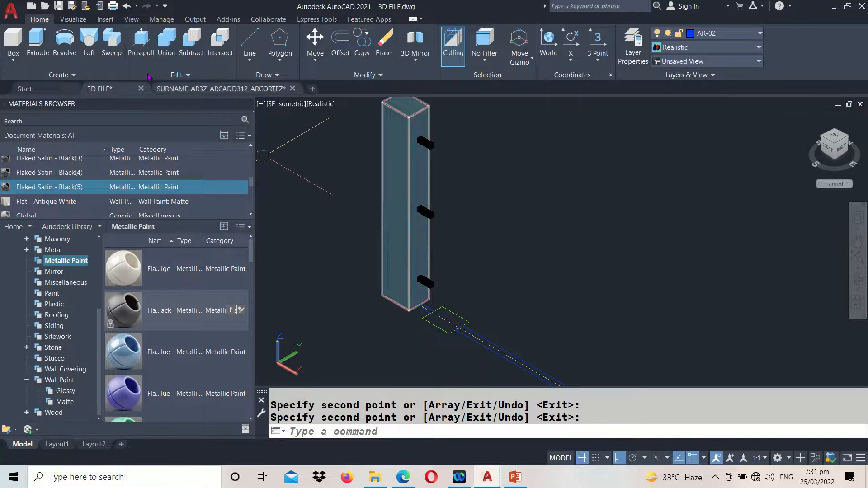
key("Escape")
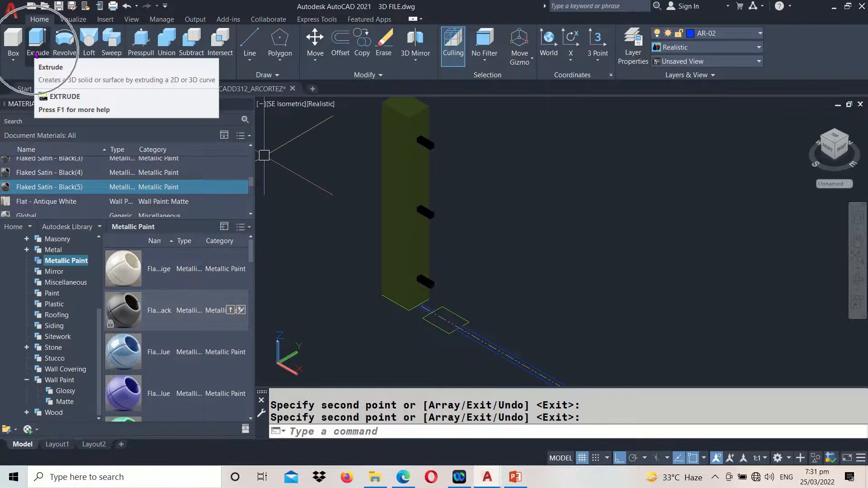
left_click(36, 54)
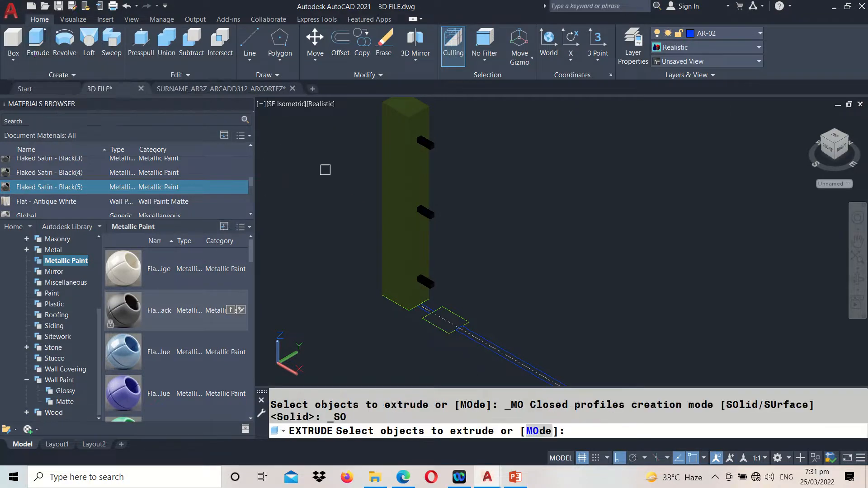
left_click(451, 314)
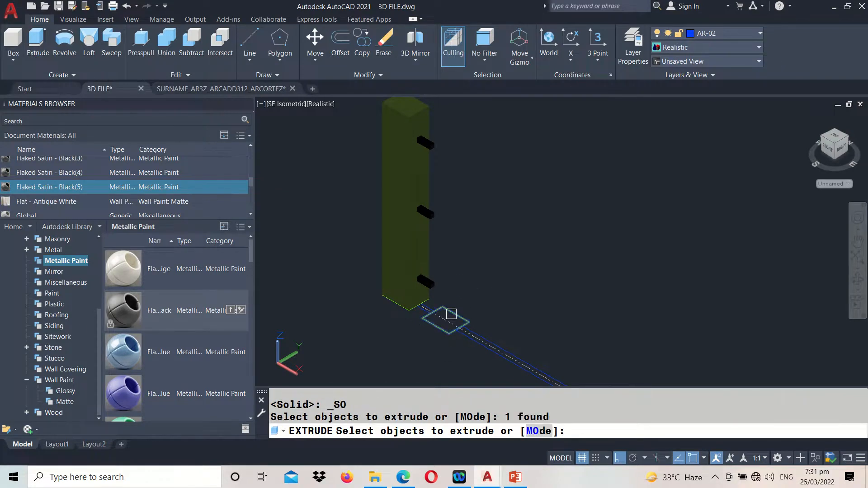
key("Return")
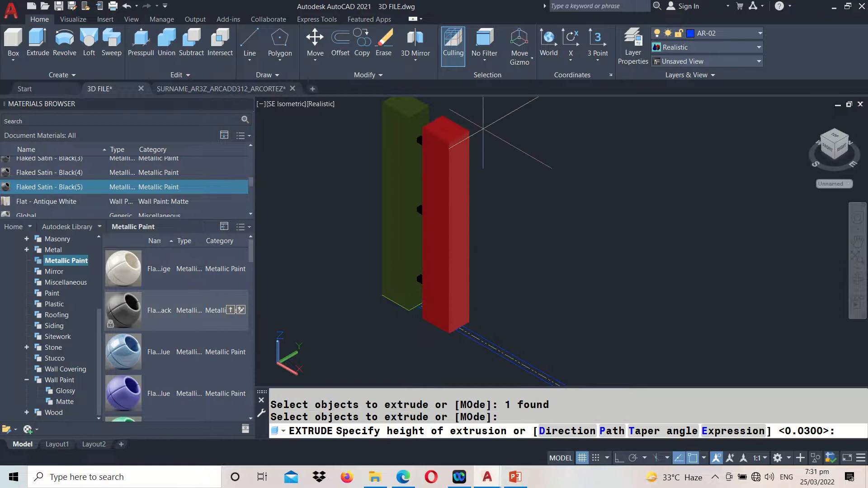
type("1.25")
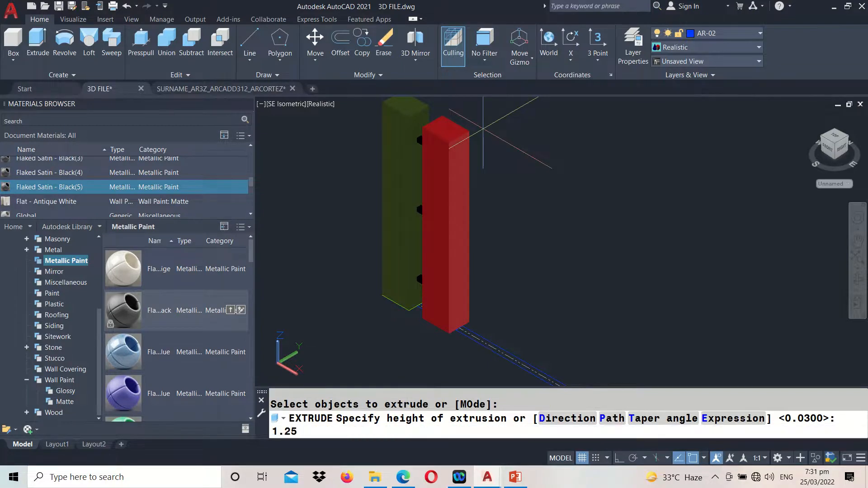
key("Return")
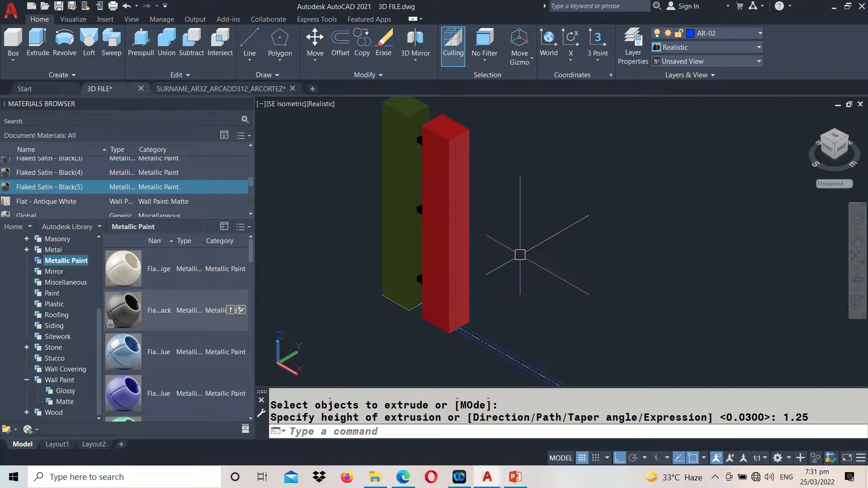
Match the properties of the olive end post onto the new red post and save the drawing
scroll(361, 182, "up", 3)
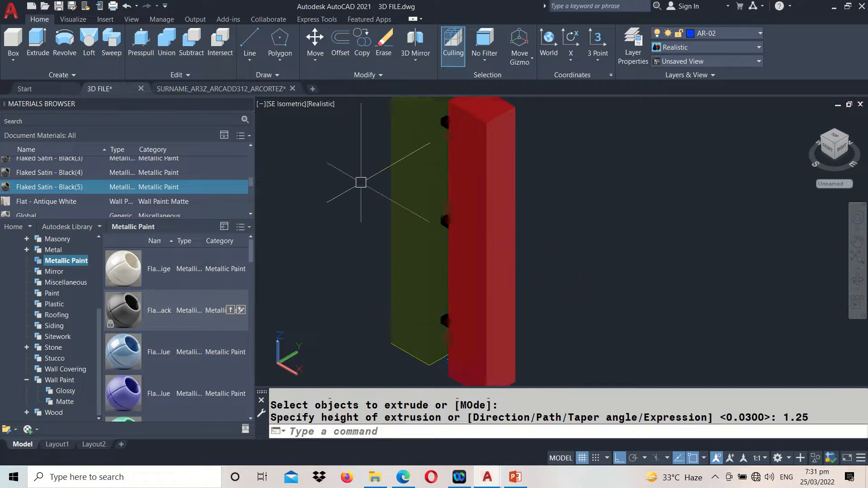
scroll(361, 182, "down", 3)
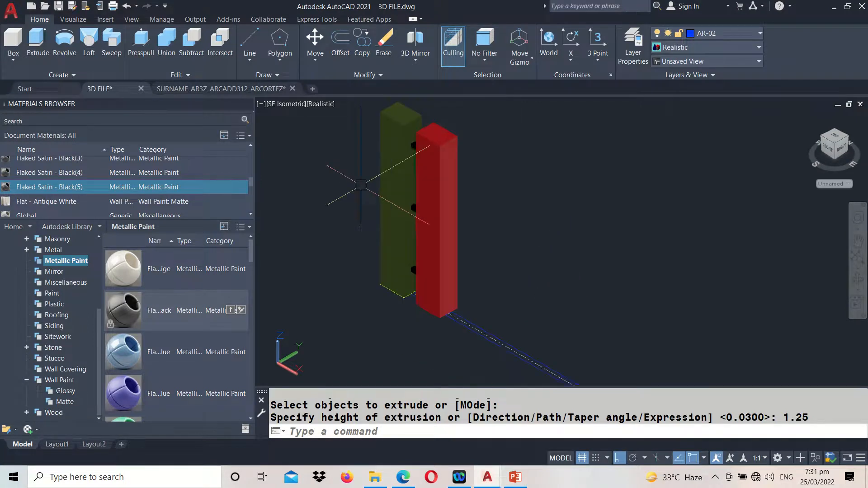
middle_click_drag(360, 186, 366, 212)
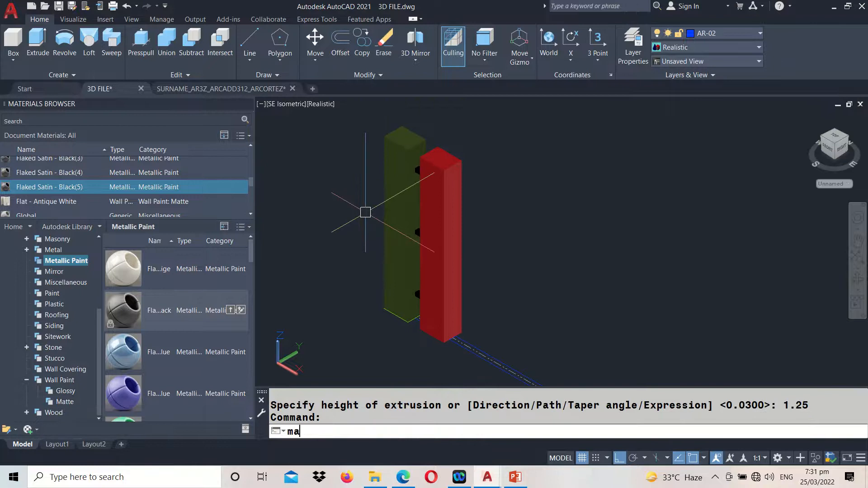
key("Return")
left_click(409, 193)
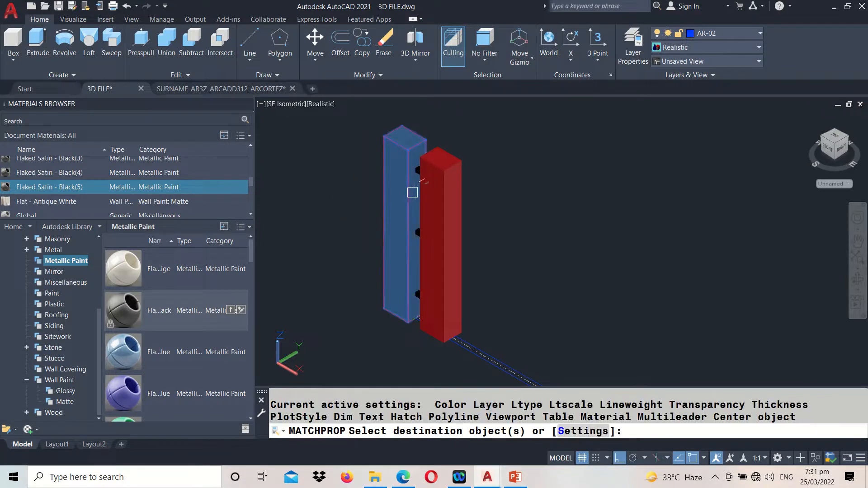
left_click(450, 206)
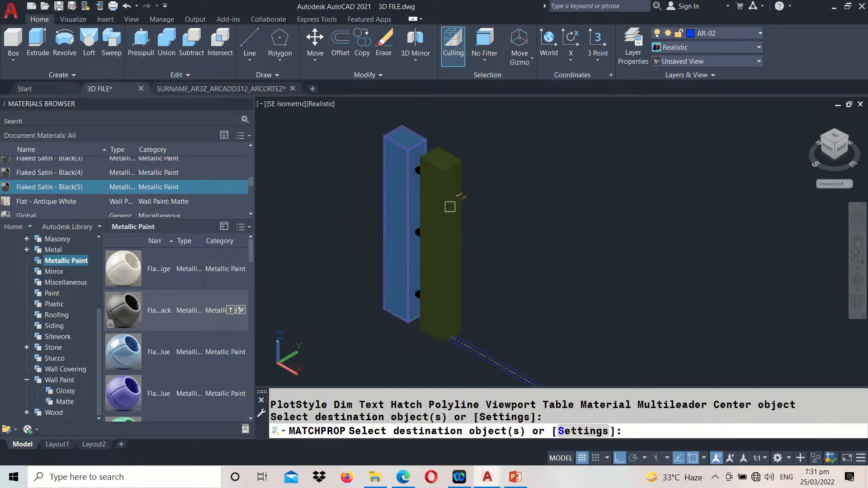
key("Return")
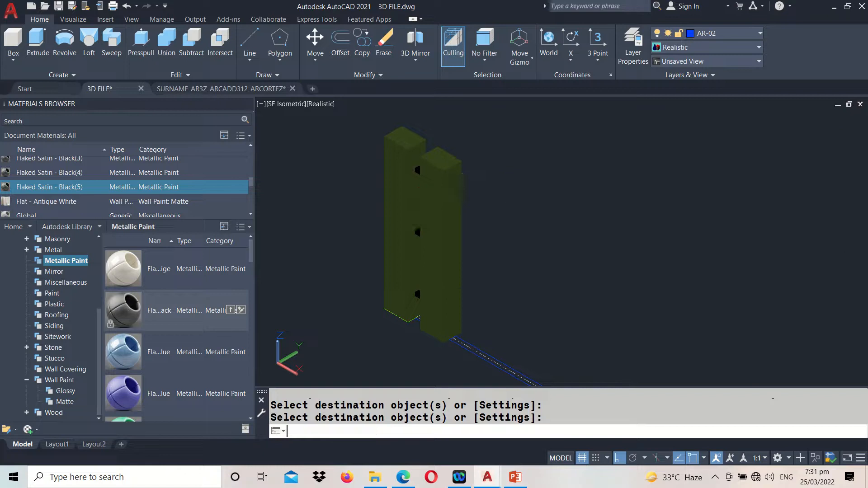
key("ctrl+s")
Examine the railing section between the posts in the plan and compare it with the blue railing in the elevation
scroll(433, 204, "down", 3)
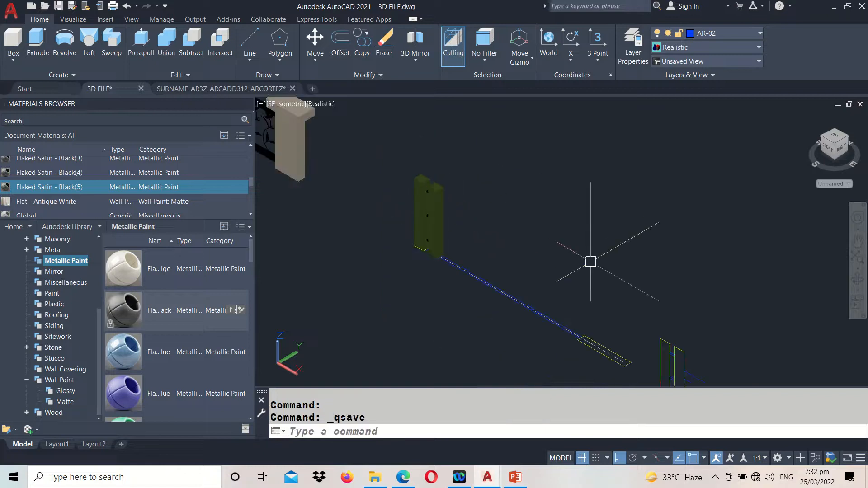
middle_click_drag(639, 300, 484, 165)
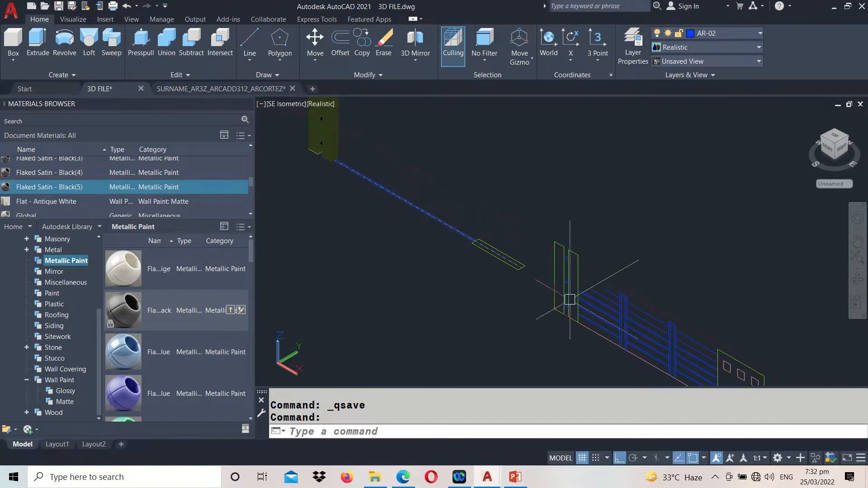
scroll(647, 335, "up", 4)
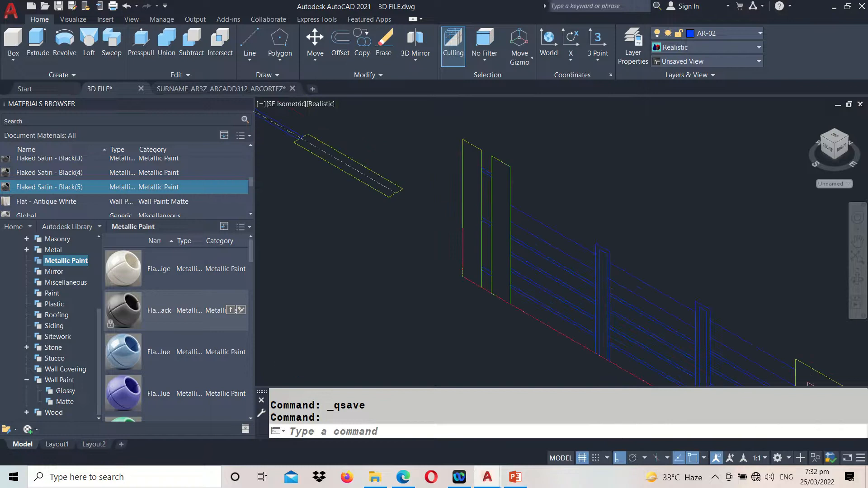
middle_click_drag(585, 224, 498, 176)
scroll(665, 288, "down", 2)
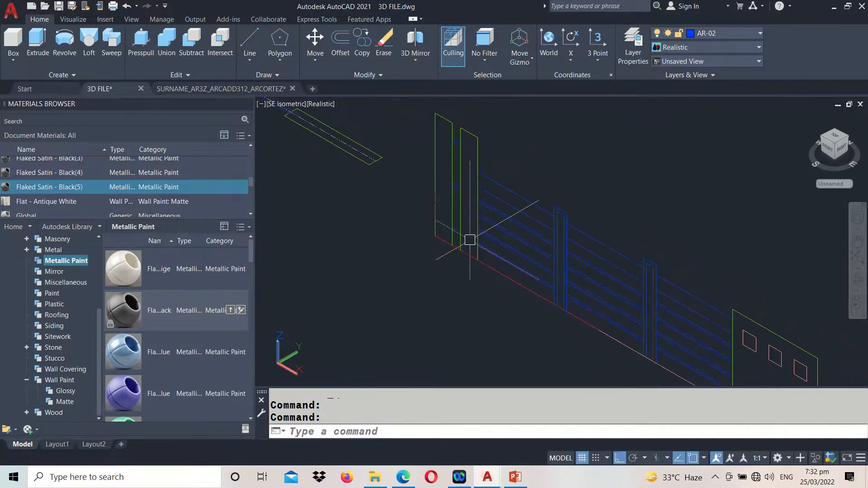
middle_click_drag(348, 202, 591, 385)
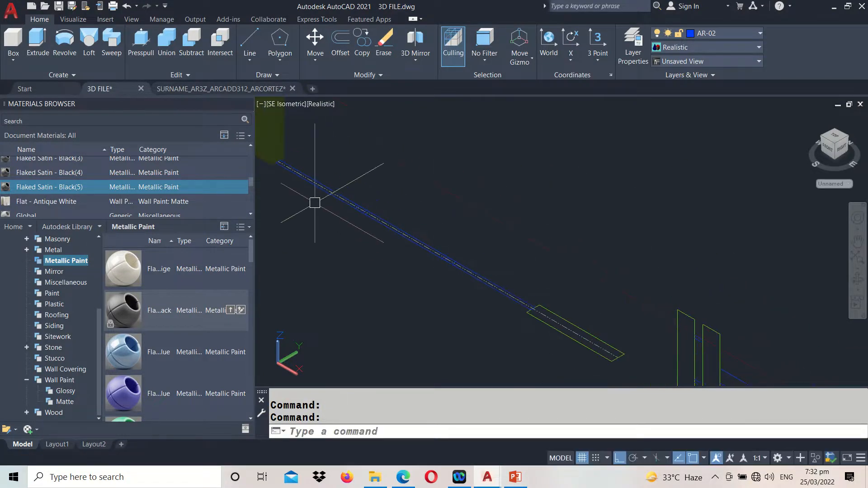
middle_click_drag(316, 203, 386, 228)
scroll(382, 223, "up", 2)
scroll(382, 223, "up", 1)
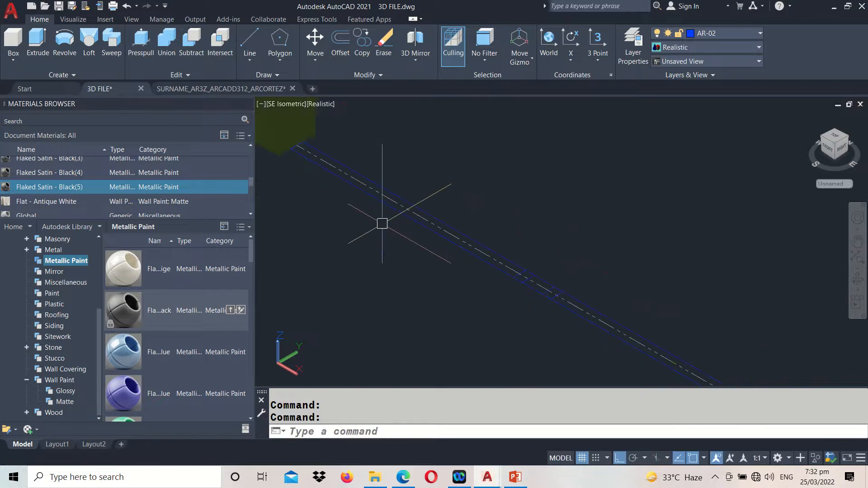
scroll(522, 278, "up", 1)
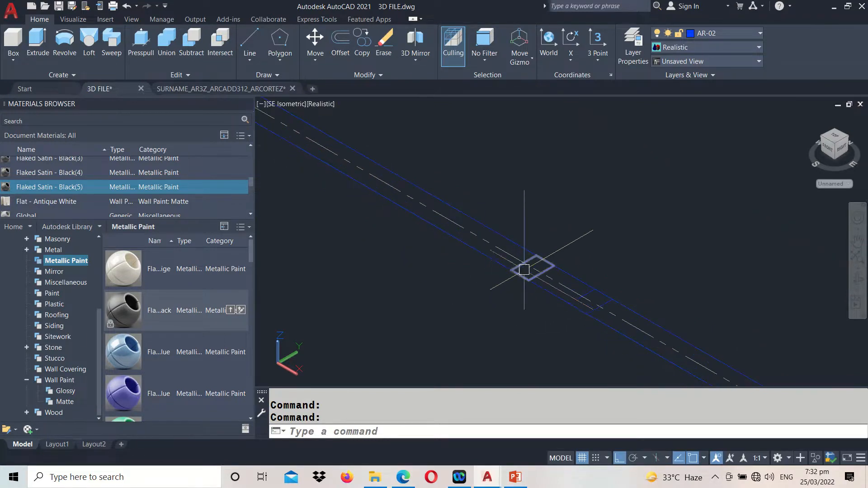
scroll(538, 287, "down", 3)
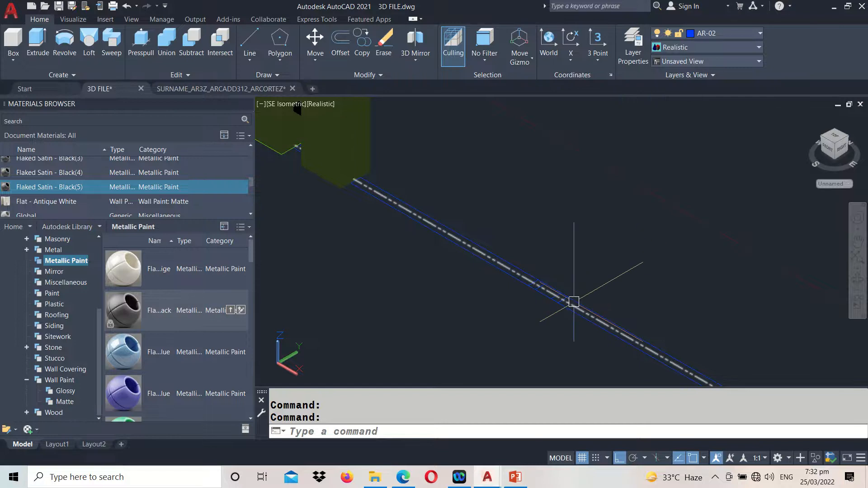
scroll(467, 249, "down", 2)
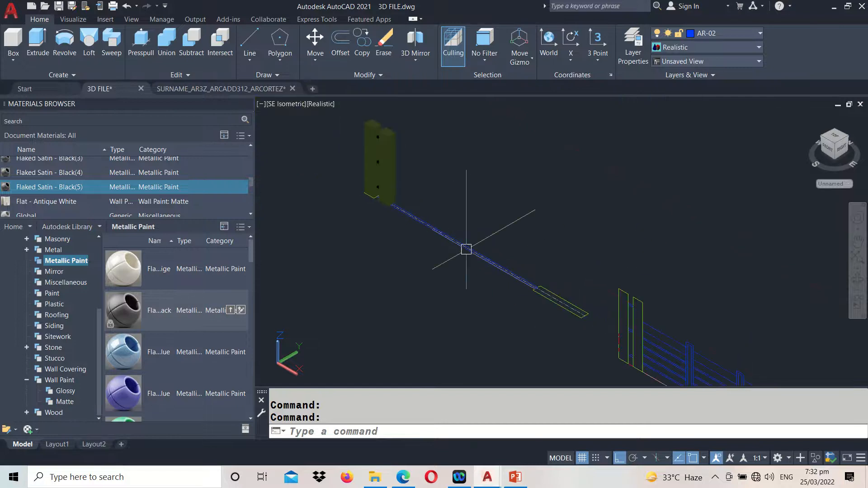
Trace the first slim intermediate post's outer outline in the elevation with a 3D polyline, from the baseline up, across the top and back down
middle_click_drag(635, 313, 507, 208)
scroll(552, 296, "up", 4)
middle_click_drag(560, 258, 529, 290)
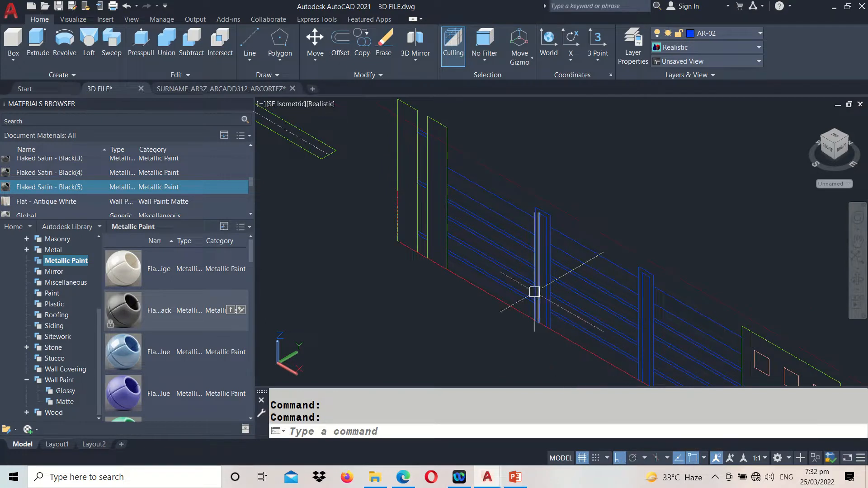
key("Return")
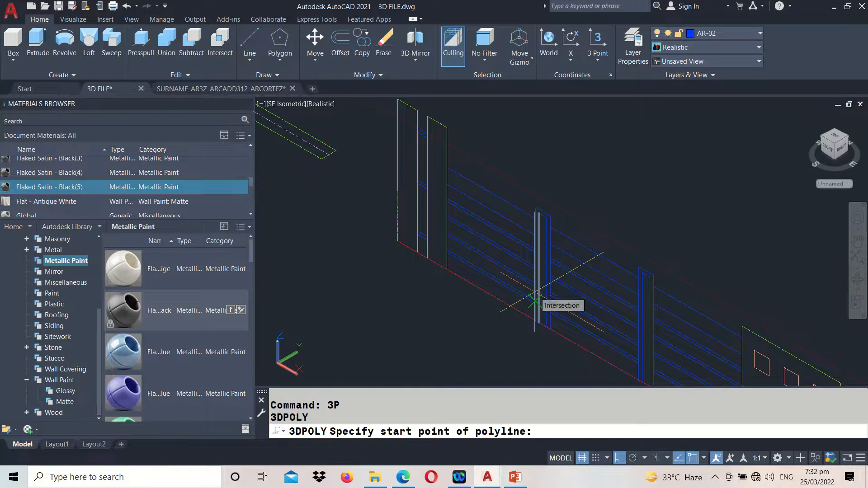
scroll(535, 301, "up", 5)
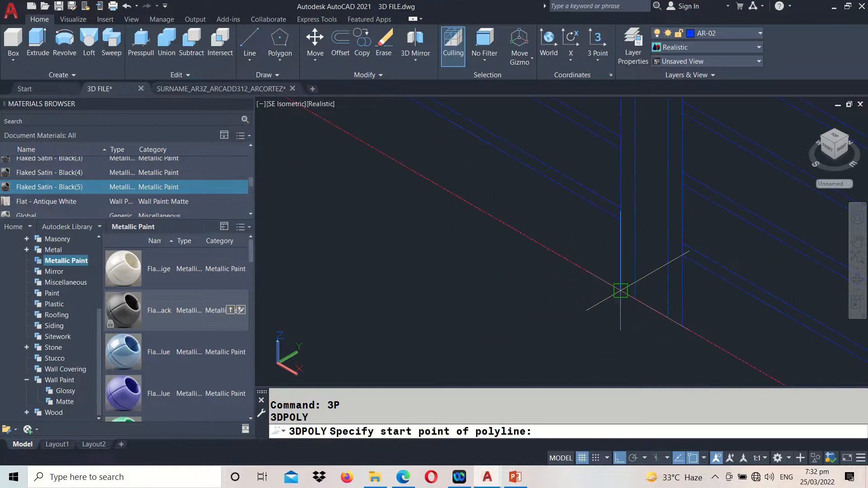
left_click(620, 292)
scroll(620, 293, "down", 4)
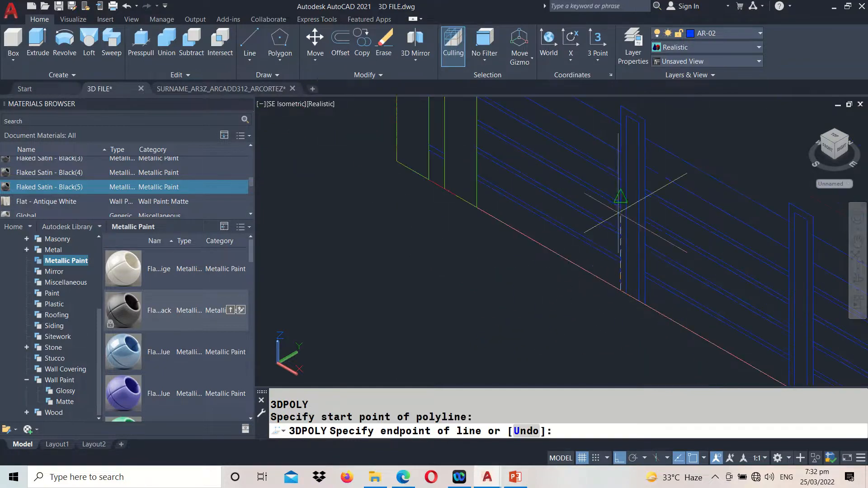
middle_click_drag(622, 168, 624, 243)
scroll(624, 244, "up", 2)
left_click(627, 183)
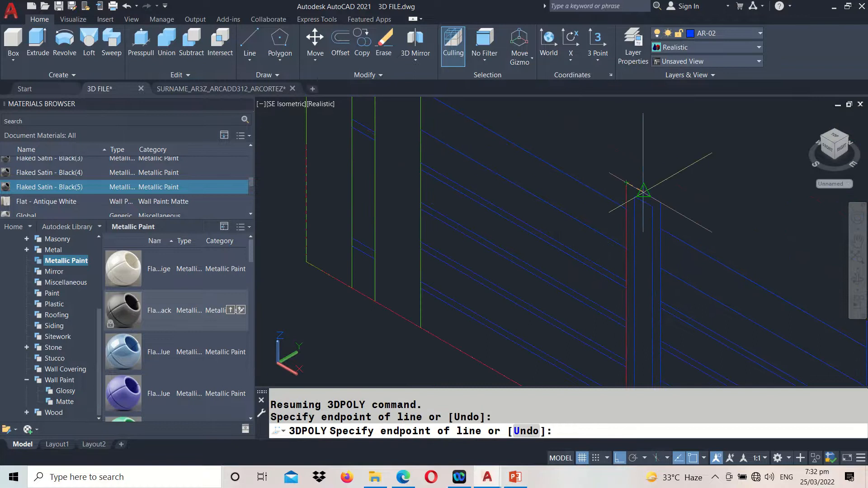
left_click(661, 202)
middle_click_drag(652, 297, 626, 149)
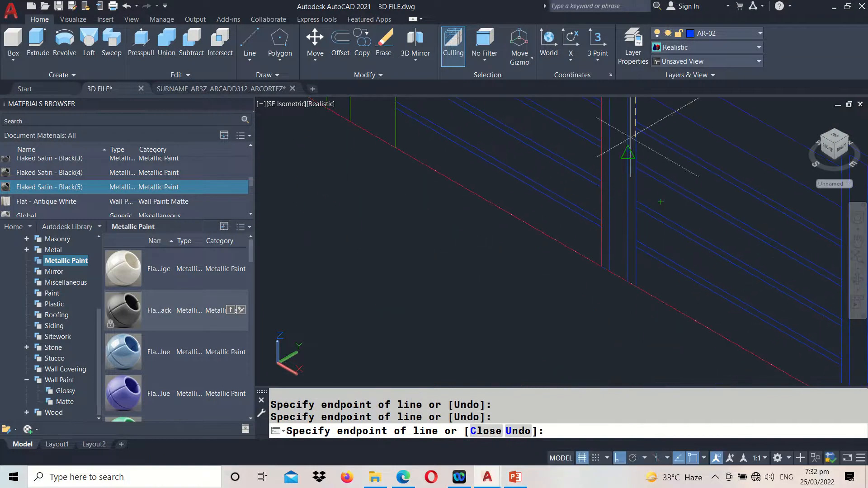
scroll(636, 286, "up", 2)
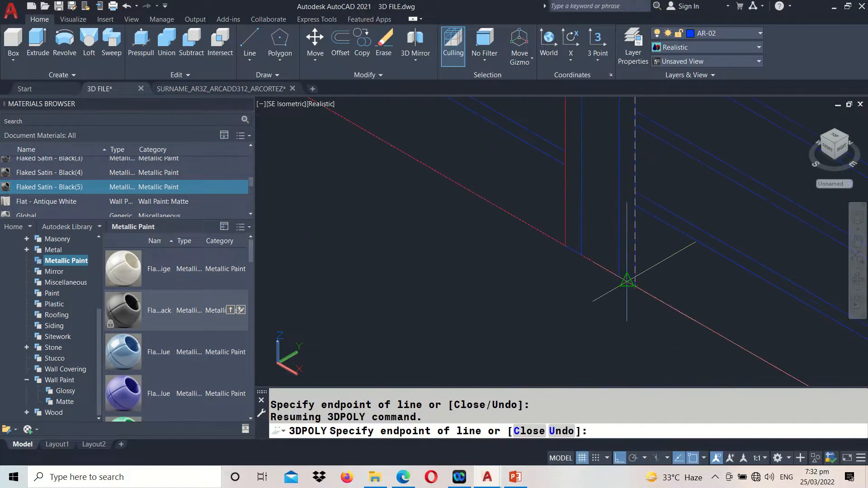
scroll(638, 286, "up", 4)
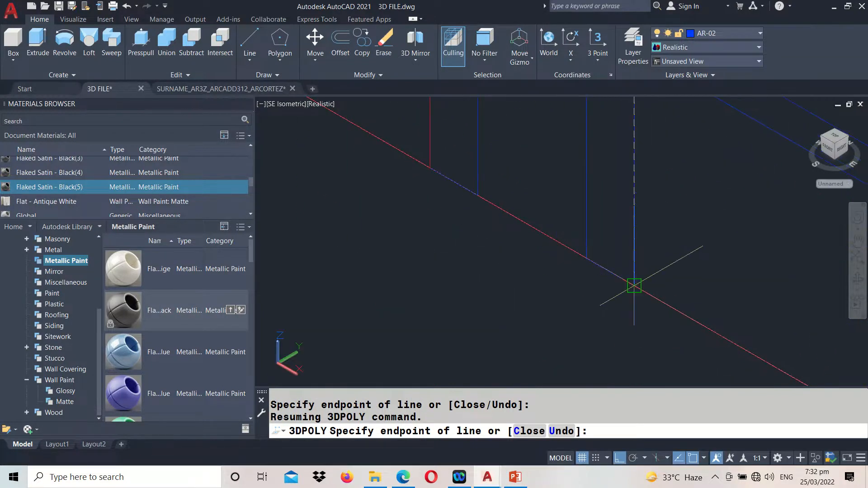
left_click(635, 286)
key("Return")
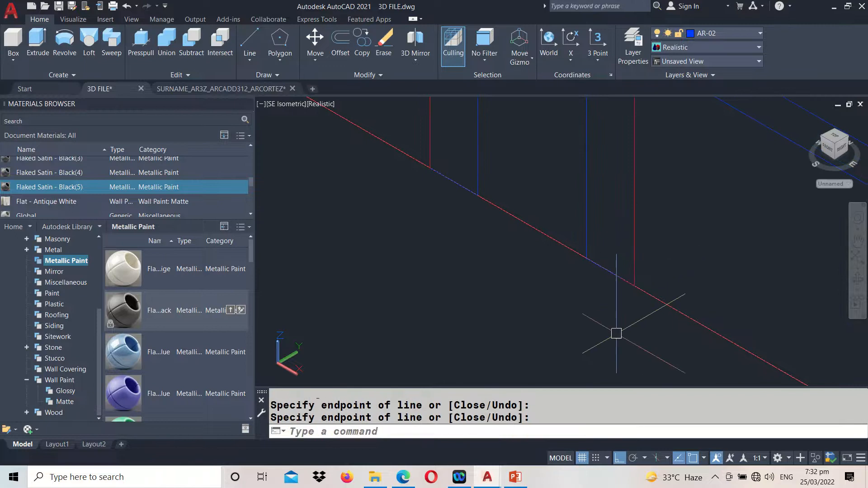
scroll(617, 334, "down", 5)
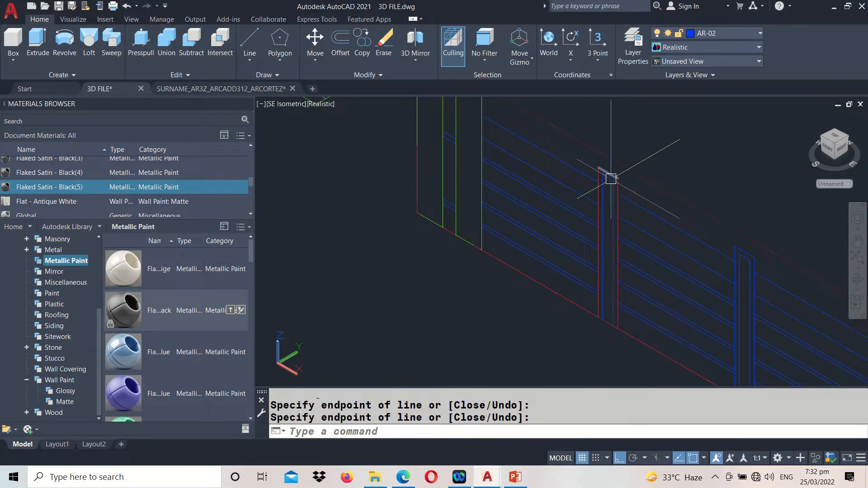
scroll(597, 185, "up", 3)
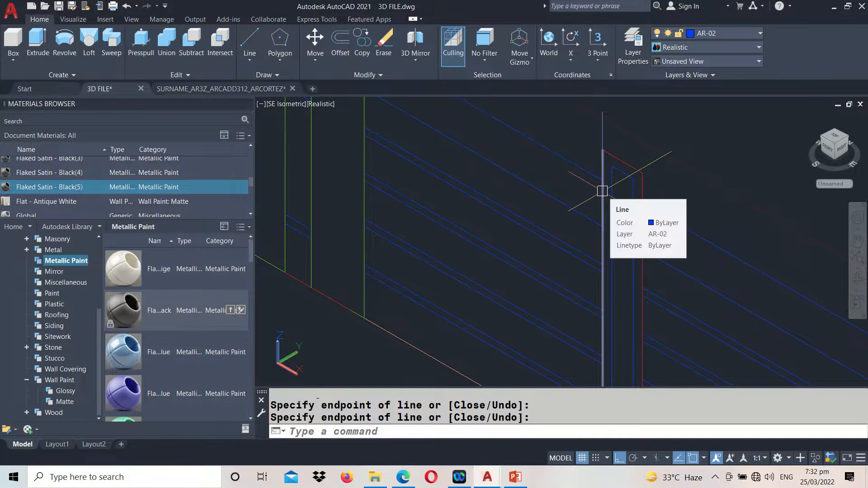
Erase the blue elevation line that overlaps the vertical edge of the traced red post outline
type("m")
key("Return")
left_click(601, 201)
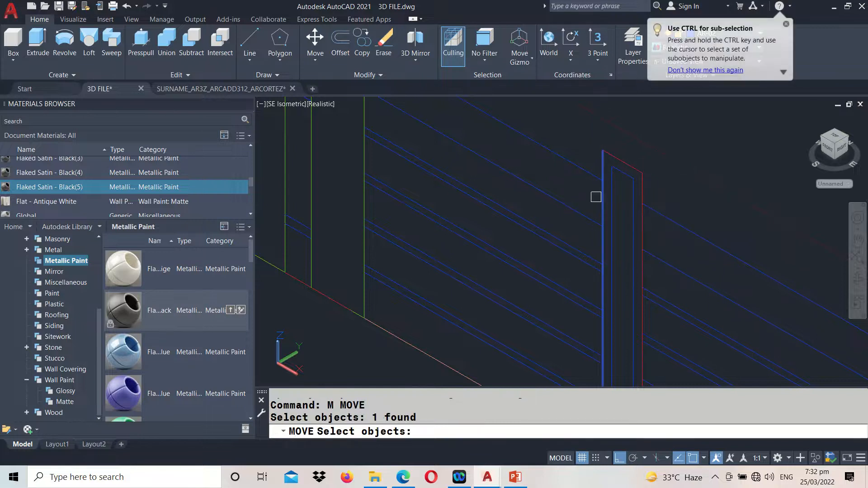
key("Escape")
left_click(604, 171)
type("e")
key("Return")
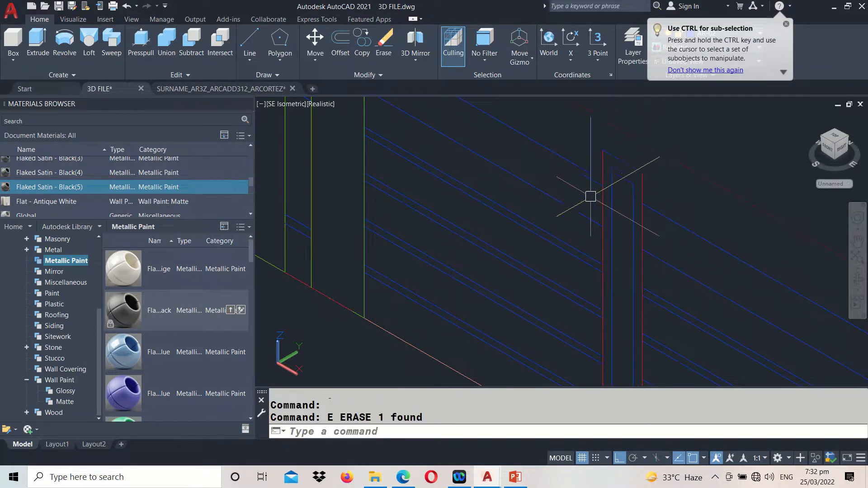
Move the traced post outline from its lower corner in the elevation to the midpoint of the first slim post profile's end in the plan
left_click(593, 168)
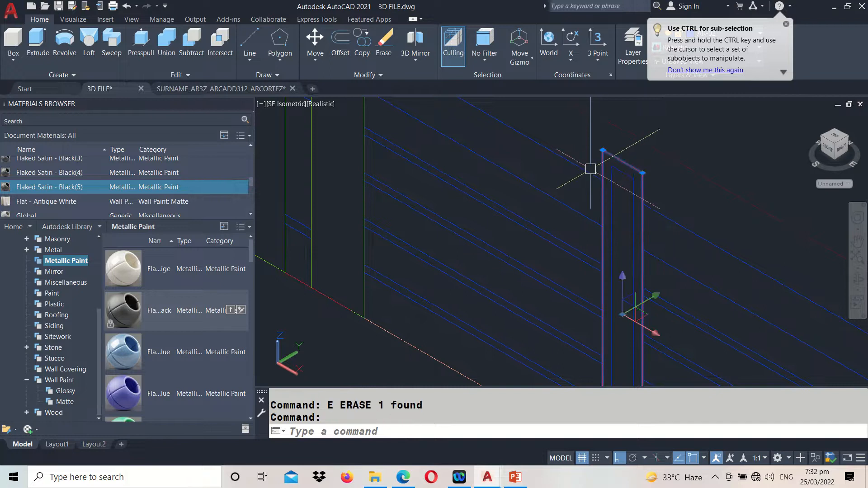
scroll(513, 223, "down", 2)
type("m")
key("Return")
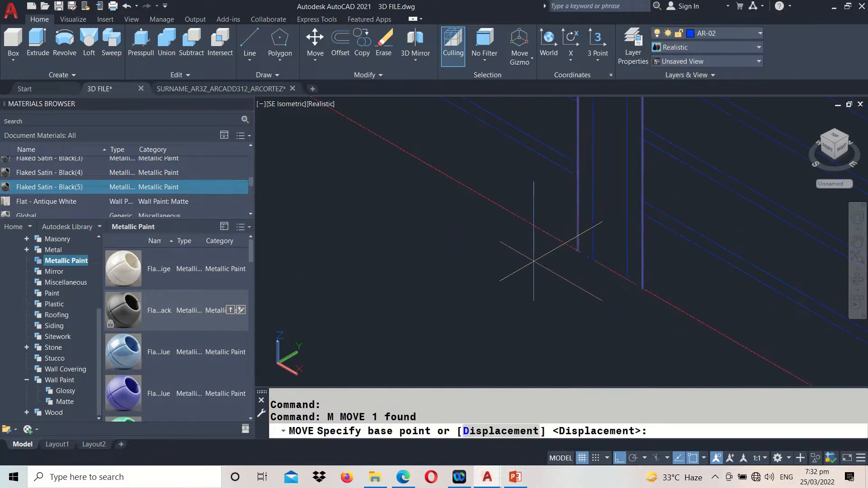
left_click(579, 250)
scroll(584, 249, "down", 3)
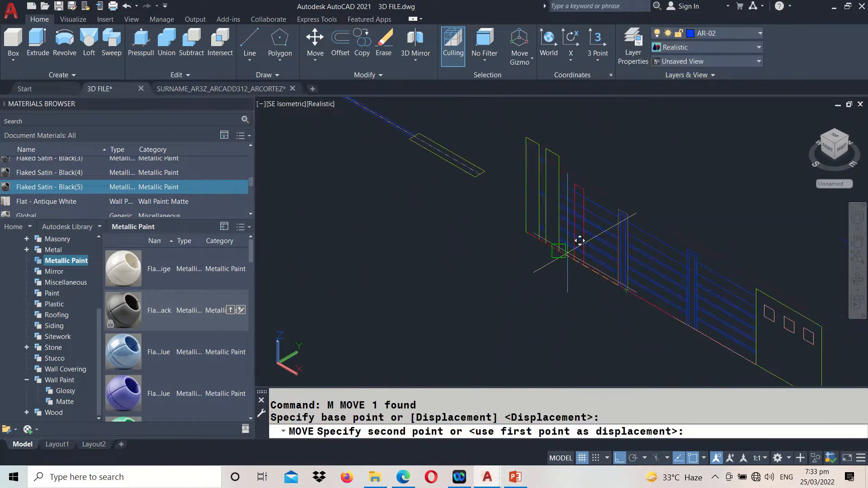
middle_click_drag(469, 206, 564, 330)
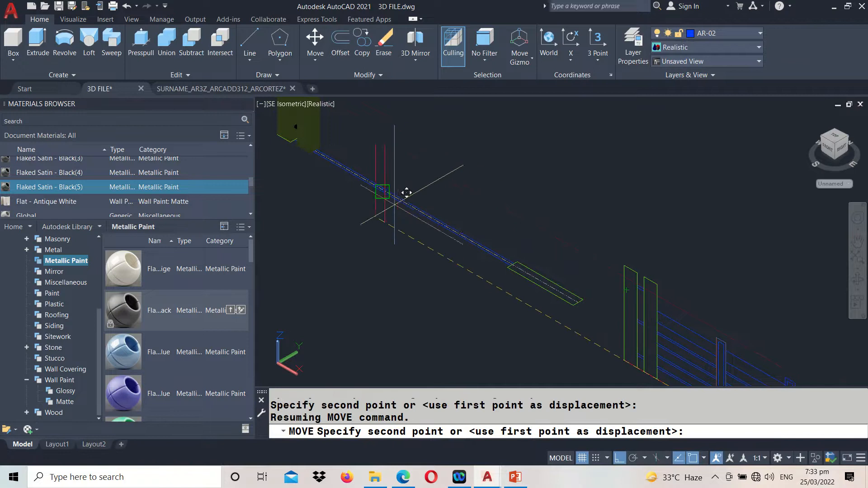
scroll(407, 192, "up", 6)
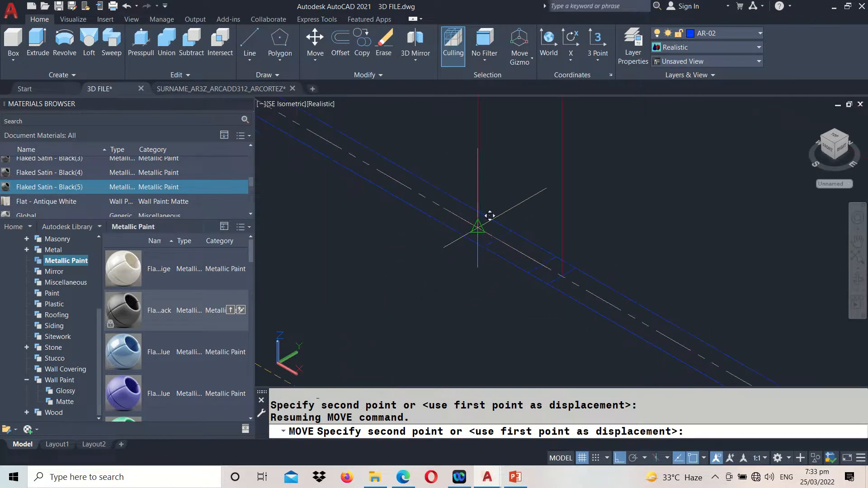
left_click(478, 228)
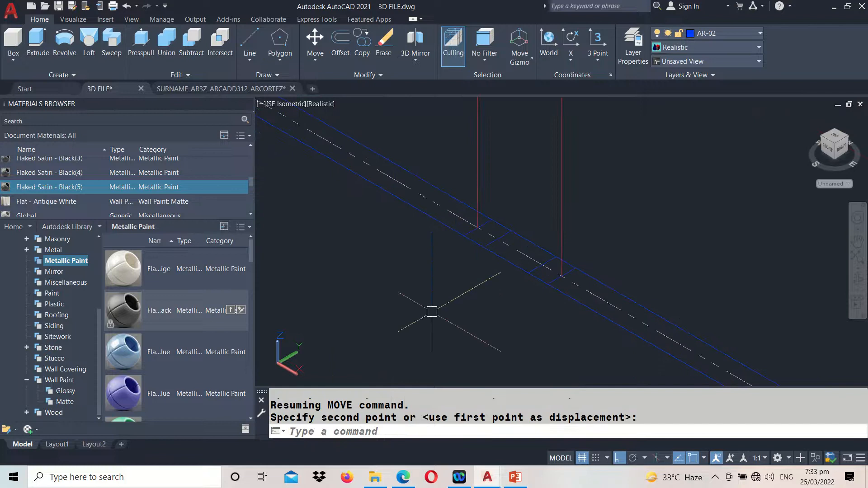
Sweep the small rectangular profile at the base of the outline along the traced post path to form the solid slim post frame
scroll(432, 324, "down", 4)
scroll(491, 266, "down", 2)
middle_click_drag(491, 266, 493, 271)
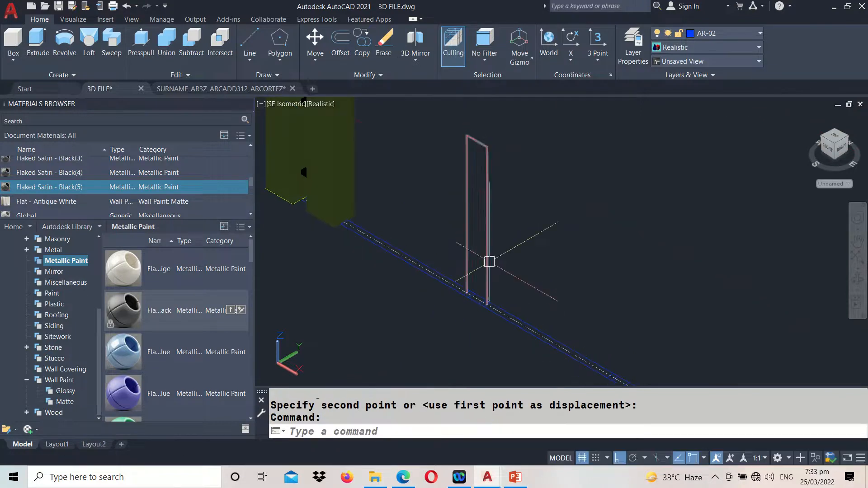
scroll(471, 297, "up", 3)
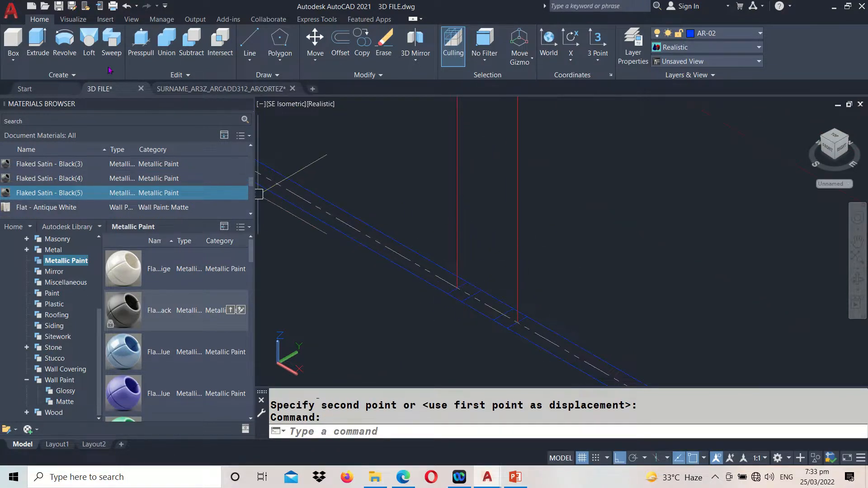
key("ctrl")
key("ctrl")
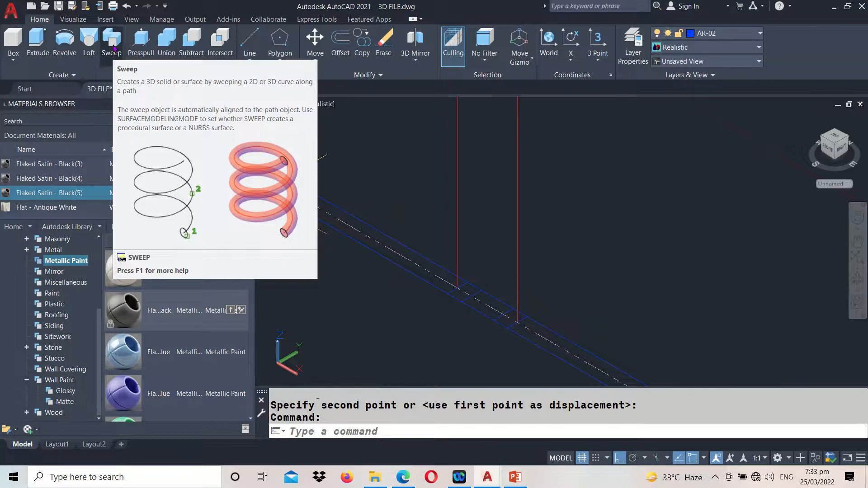
left_click(112, 43)
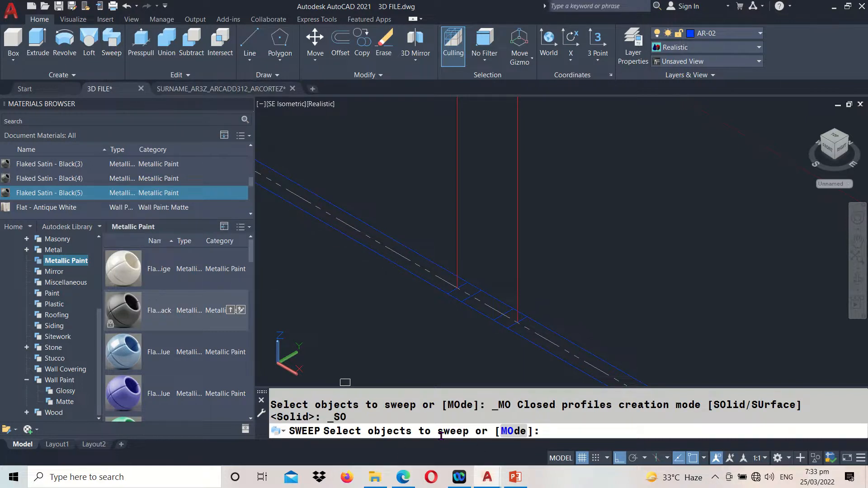
left_click(465, 293)
key("Return")
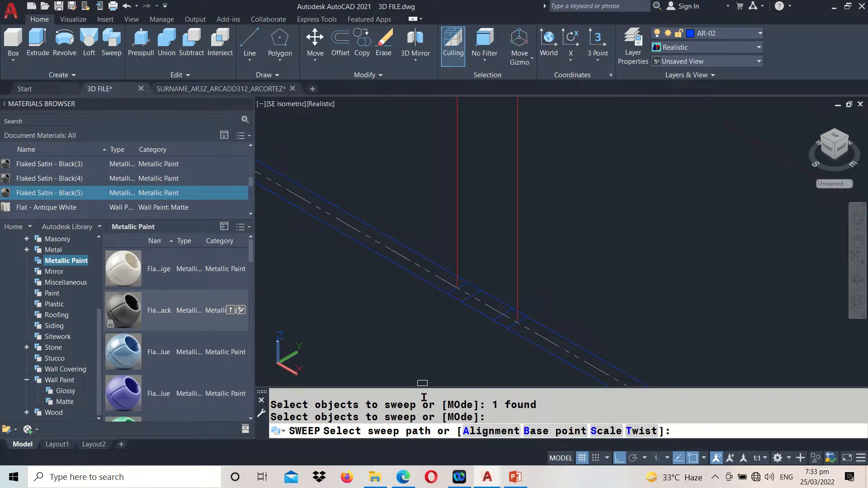
scroll(436, 311, "down", 2)
middle_click_drag(451, 240, 455, 345)
scroll(457, 334, "down", 2)
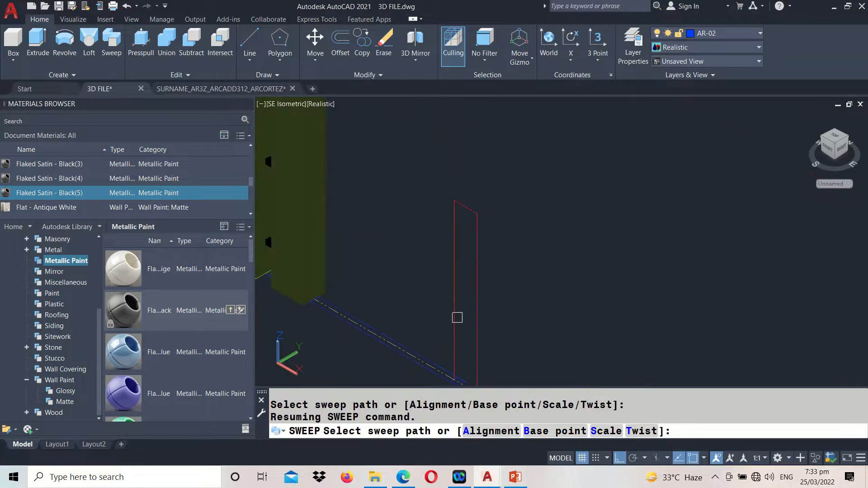
left_click(457, 316)
middle_click_drag(466, 316, 512, 246)
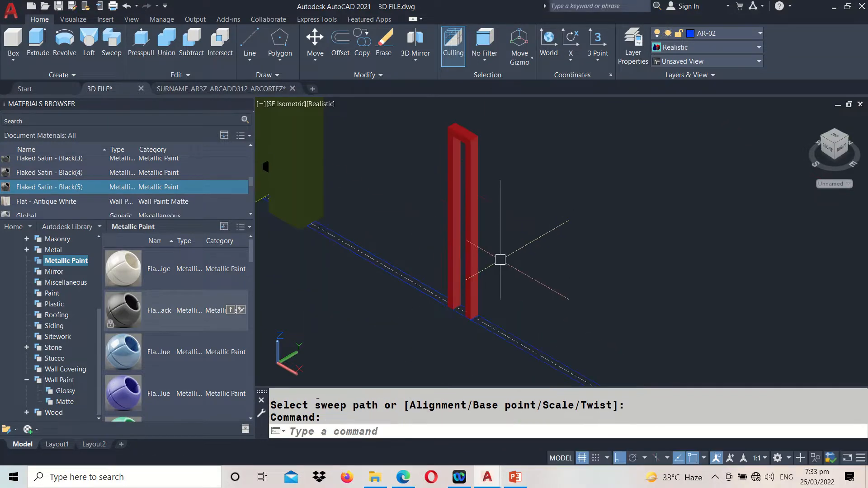
Match the properties of the black bar between the olive posts onto the swept red post frame
type("MA")
key("Return")
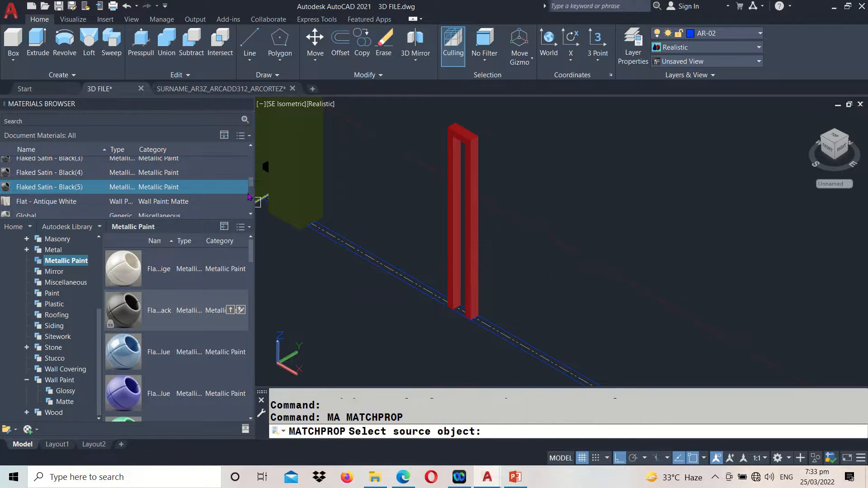
scroll(430, 286, "up", 5)
left_click(406, 235)
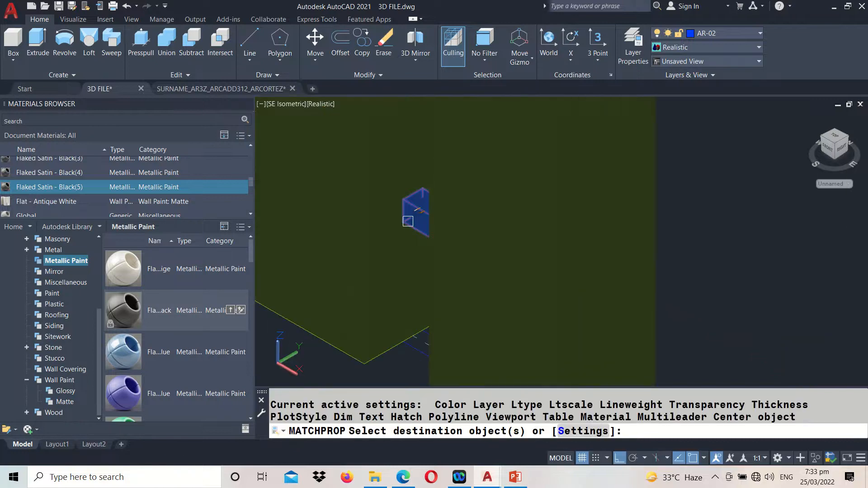
scroll(408, 222, "down", 4)
left_click(605, 233)
key("Return")
scroll(485, 205, "down", 4)
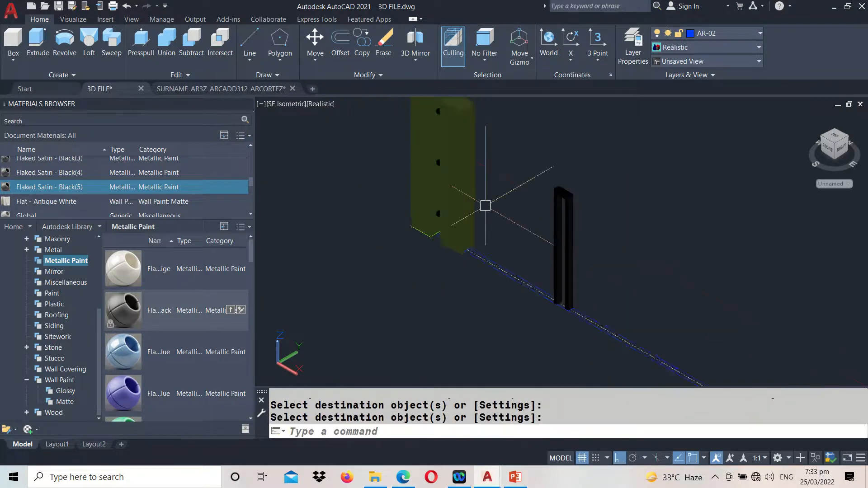
Copy the black post frame from its lower front corner to the matching corner of the second slim post position in the plan
middle_click_drag(556, 229, 337, 115)
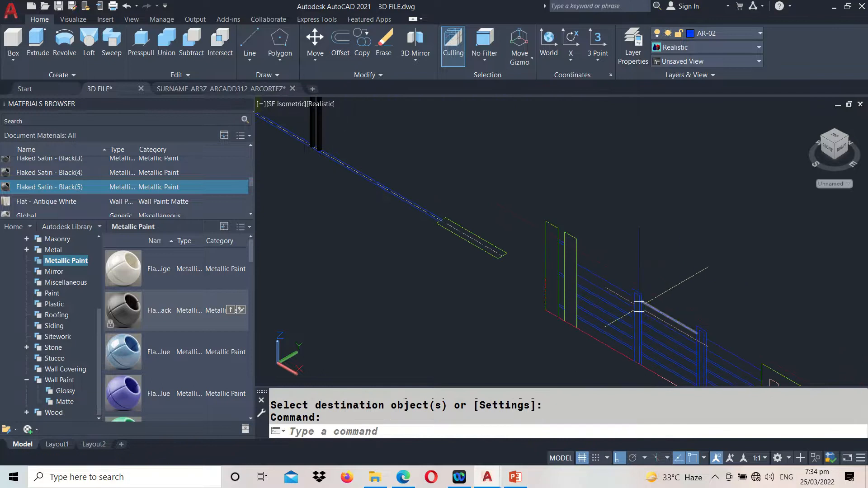
middle_click_drag(427, 224, 543, 304)
scroll(442, 248, "up", 3)
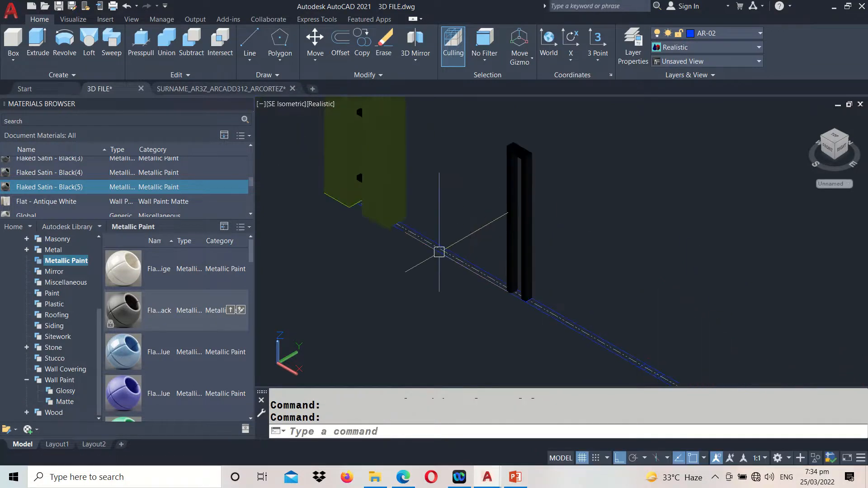
type("CO")
key("Return")
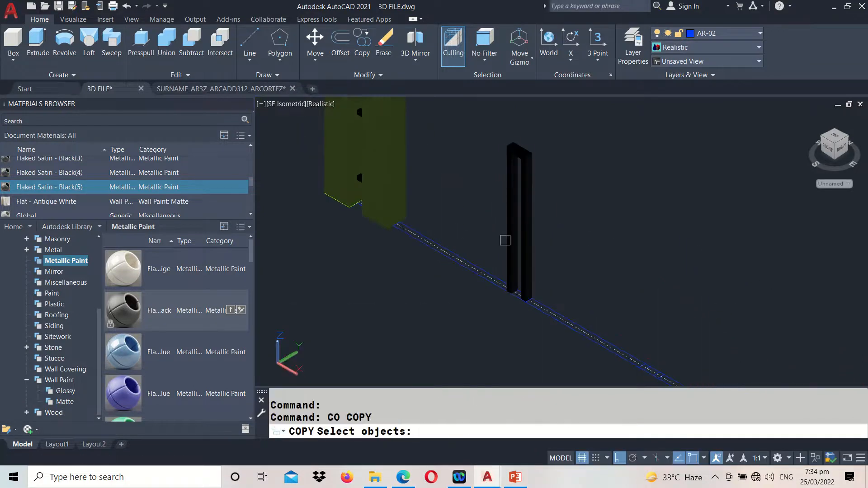
left_click(507, 240)
key("Return")
scroll(497, 282, "up", 5)
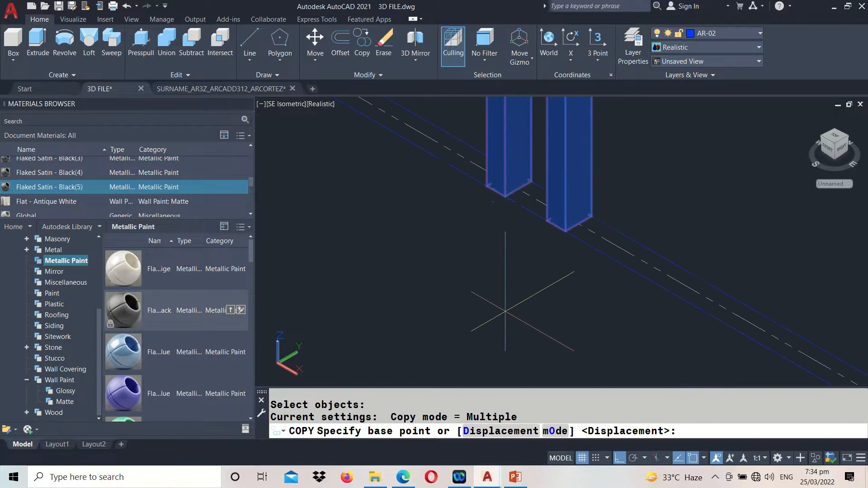
left_click(487, 186)
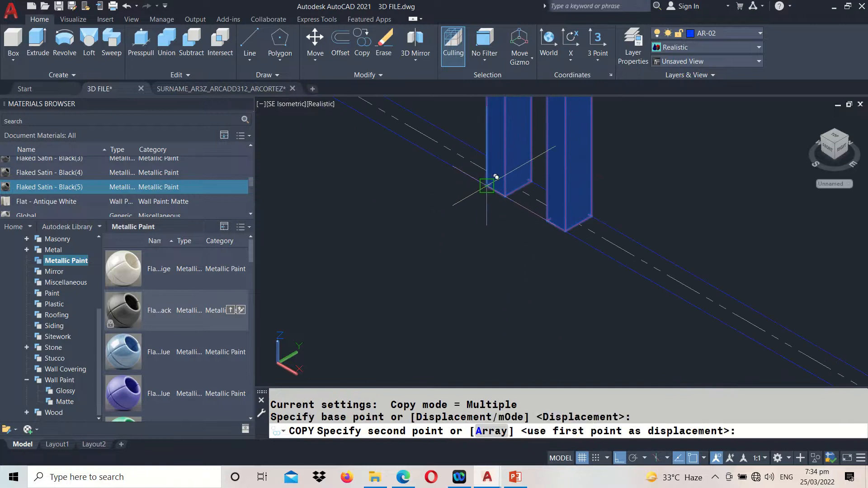
scroll(495, 186, "down", 2)
middle_click_drag(620, 317, 464, 223)
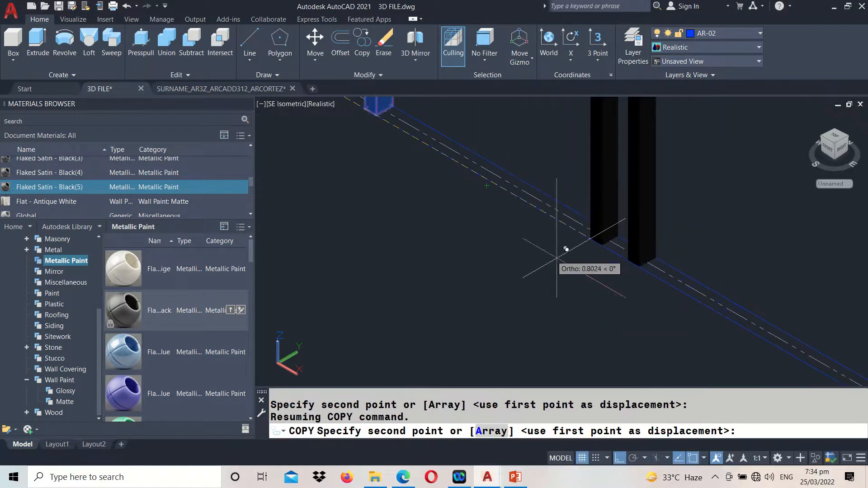
scroll(628, 290, "up", 3)
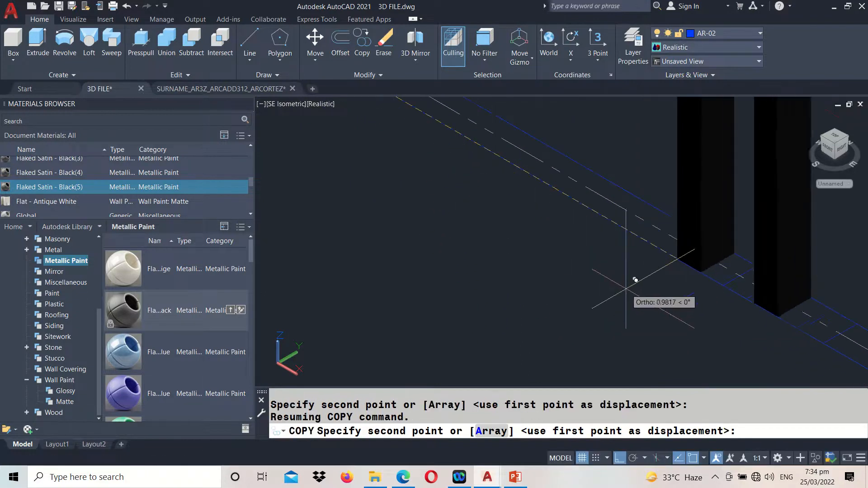
left_click(724, 286)
key("Return")
scroll(623, 330, "down", 4)
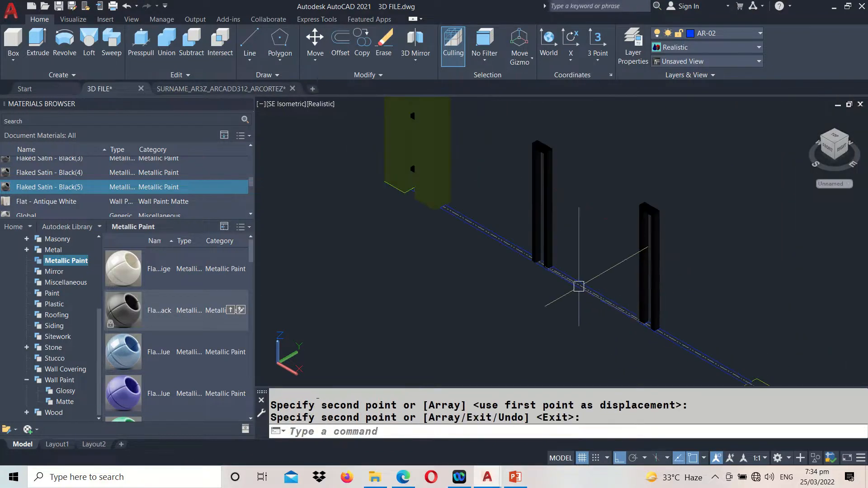
Extrude the four lower horizontal bar lines between the wide post and the first slim post in the elevation by 0.025
scroll(529, 195, "down", 2)
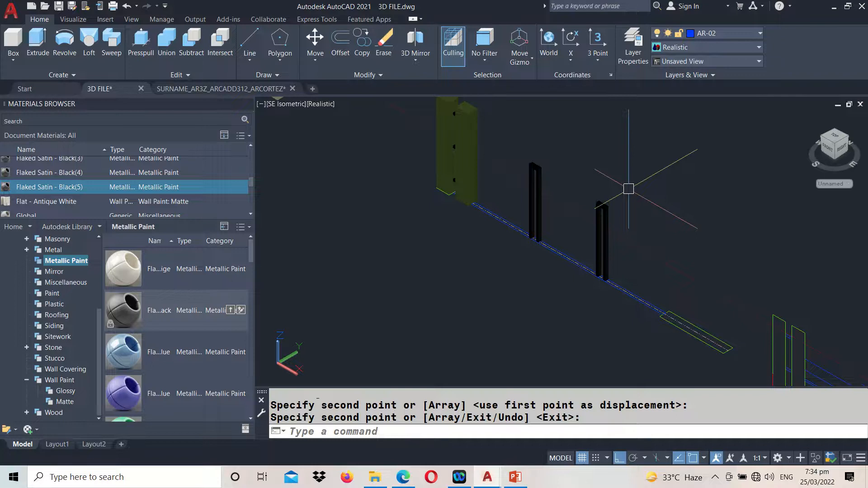
scroll(629, 189, "up", 2)
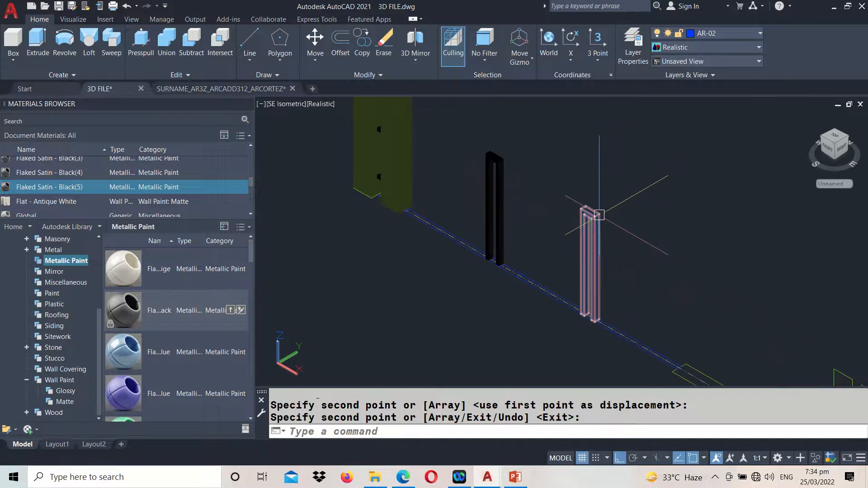
middle_click_drag(686, 275, 349, 52)
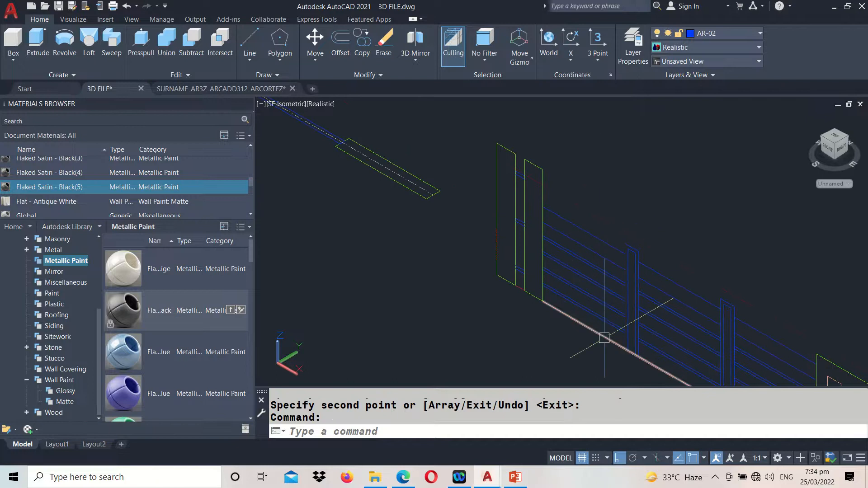
scroll(606, 340, "up", 2)
middle_click_drag(582, 310, 531, 262)
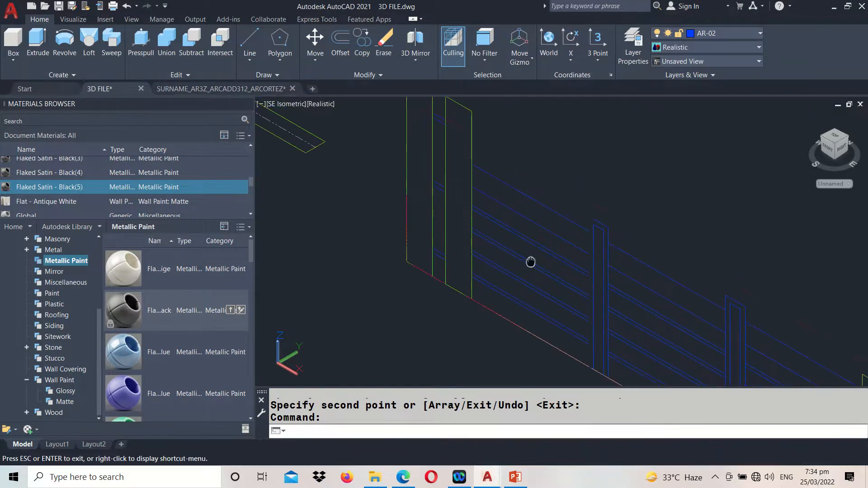
type("EXT")
key("Return")
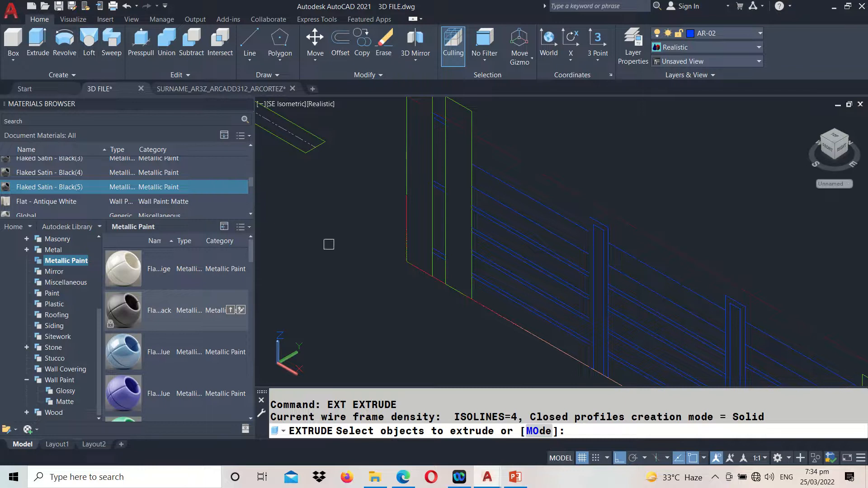
left_click(448, 436)
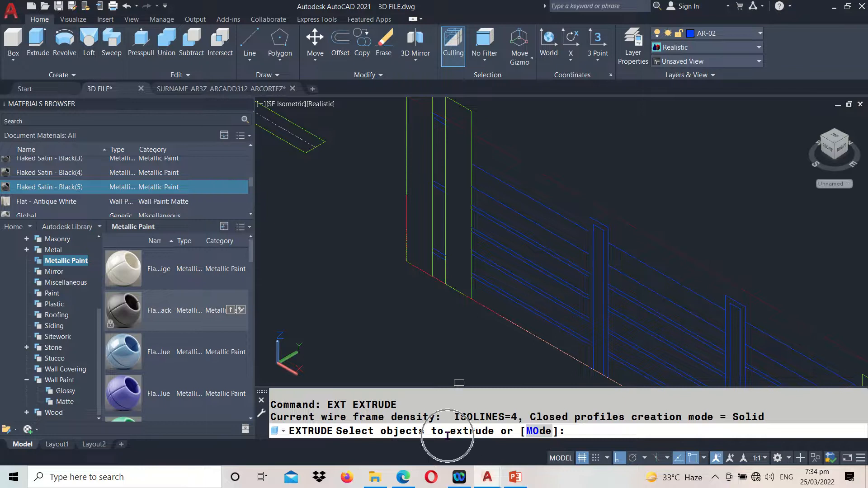
scroll(486, 301, "up", 2)
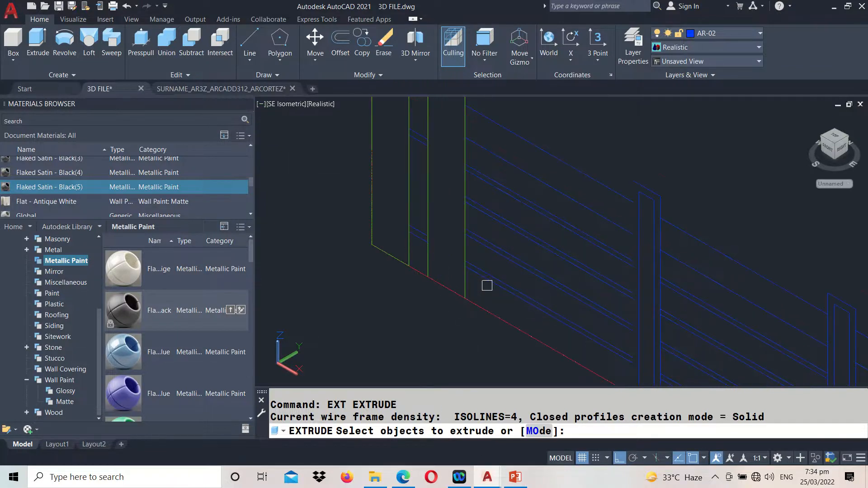
left_click(487, 285)
left_click(496, 252)
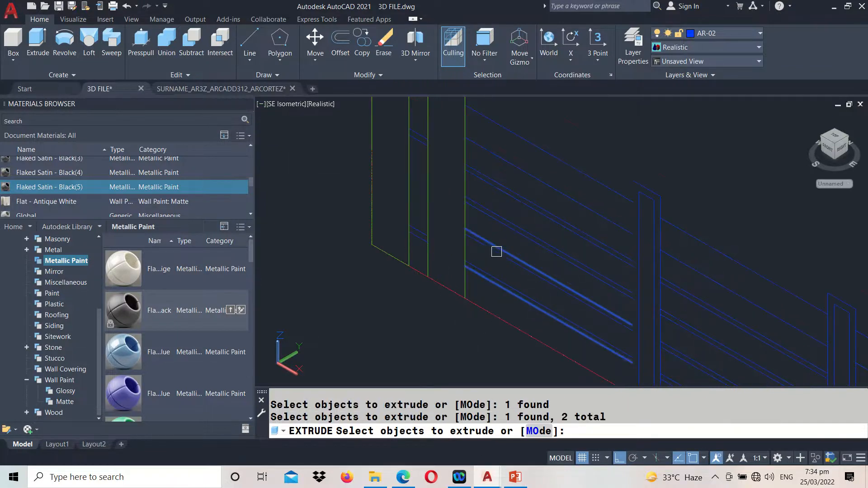
left_click(499, 223)
scroll(497, 216, "up", 4)
left_click(497, 216, "shift")
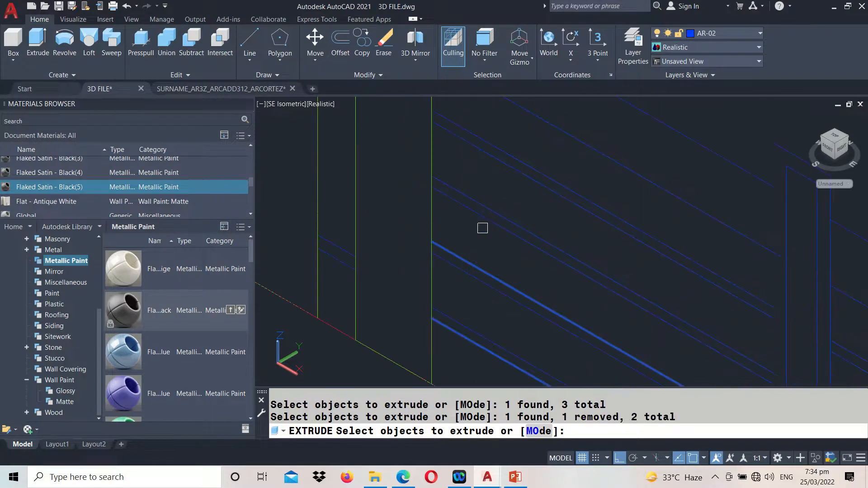
left_click(483, 221)
left_click(488, 220)
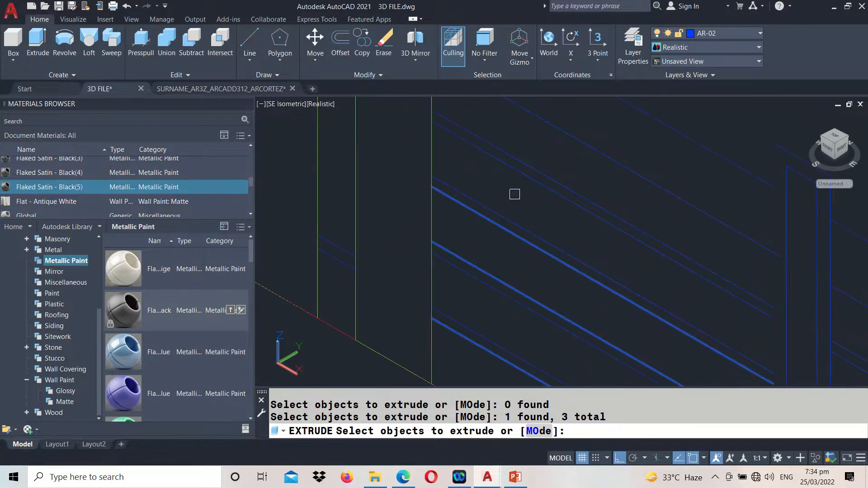
left_click(523, 174)
middle_click_drag(523, 192, 529, 228)
scroll(524, 243, "down", 2)
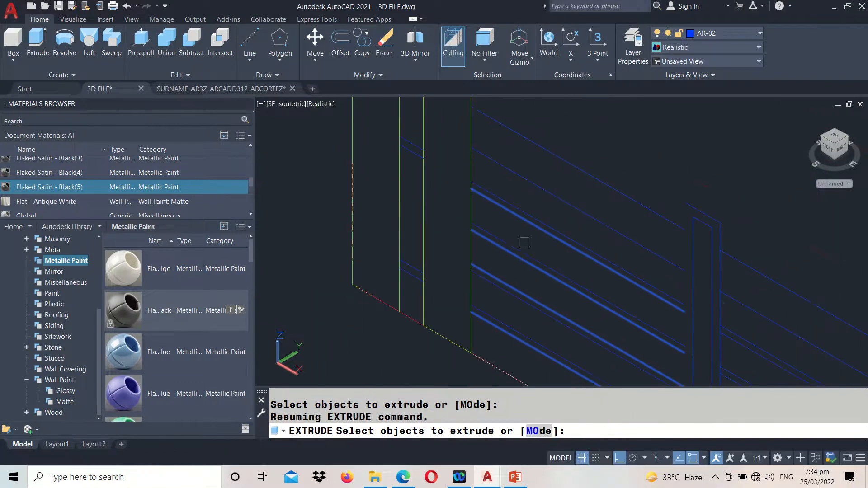
key("Return")
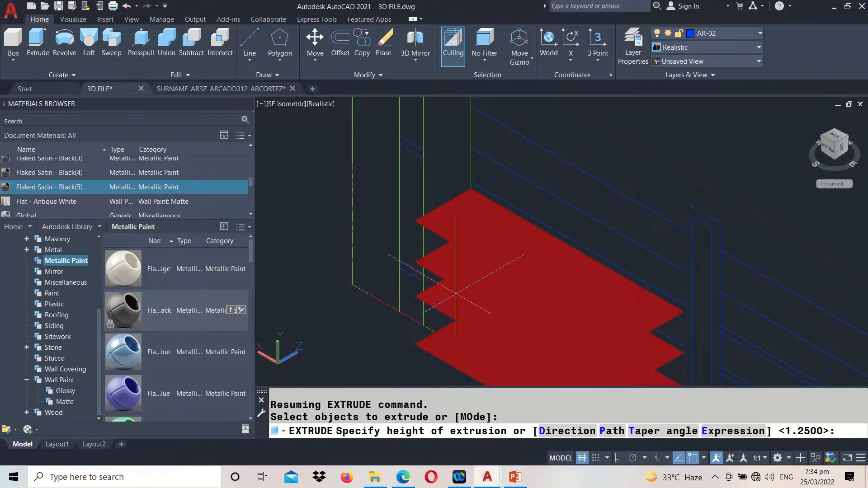
type("0.025")
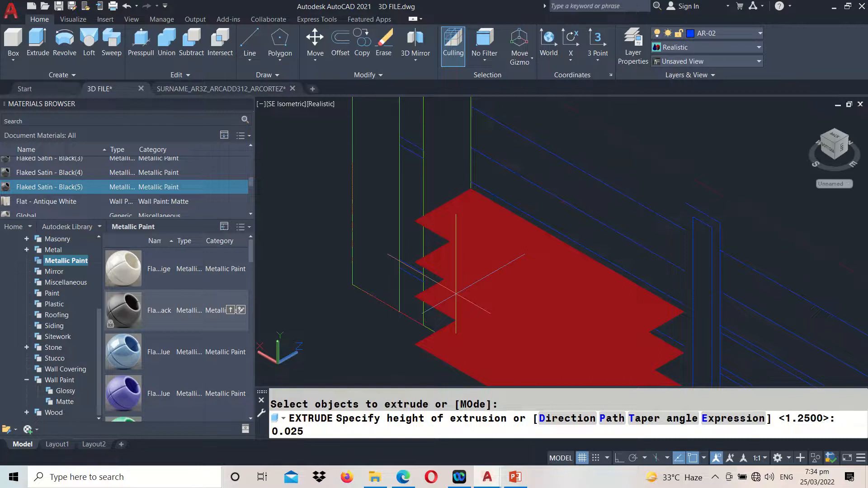
key("ctrl")
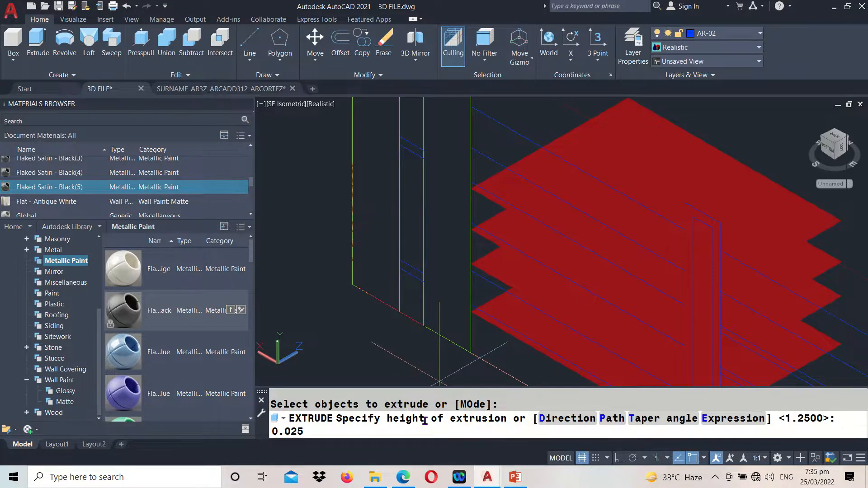
key("Return")
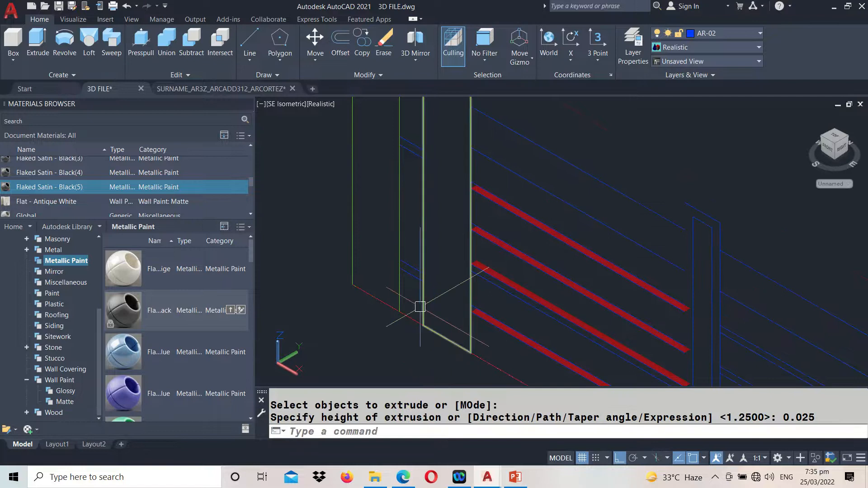
Move the second-lowest flat bar strip from its front end corner down to the end of that bar's lower line
scroll(471, 319, "up", 4)
scroll(470, 318, "up", 2)
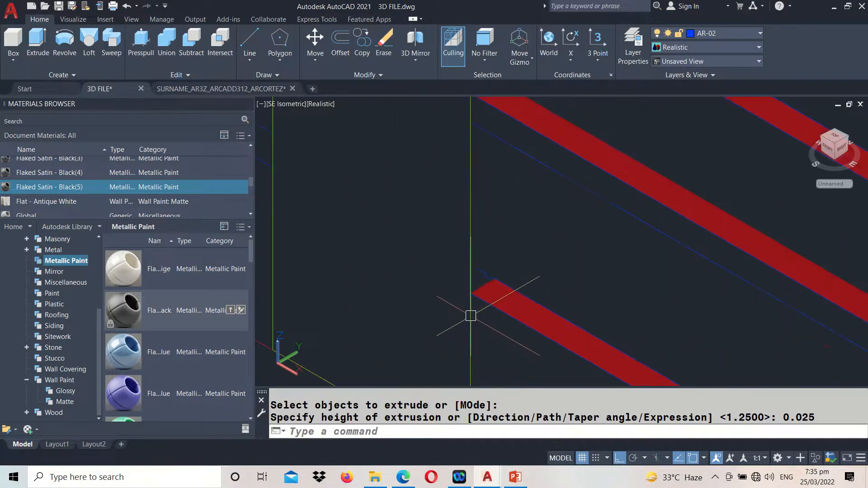
scroll(493, 292, "down", 5)
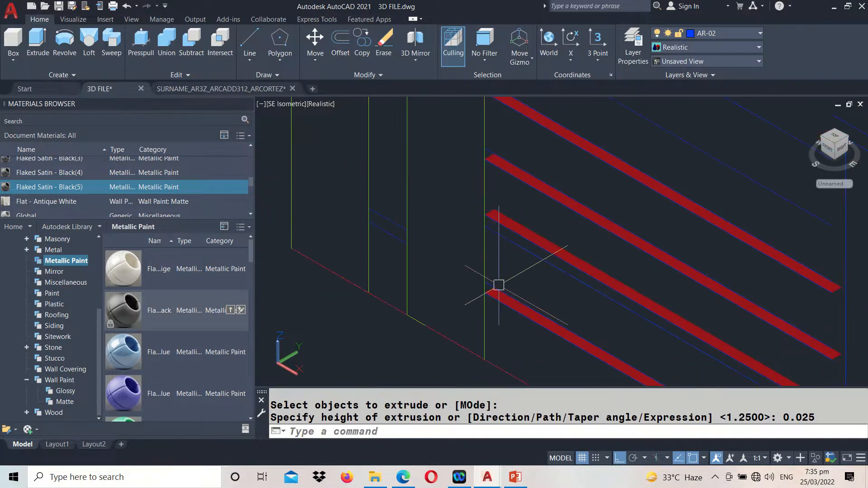
middle_click_drag(520, 200, 520, 272)
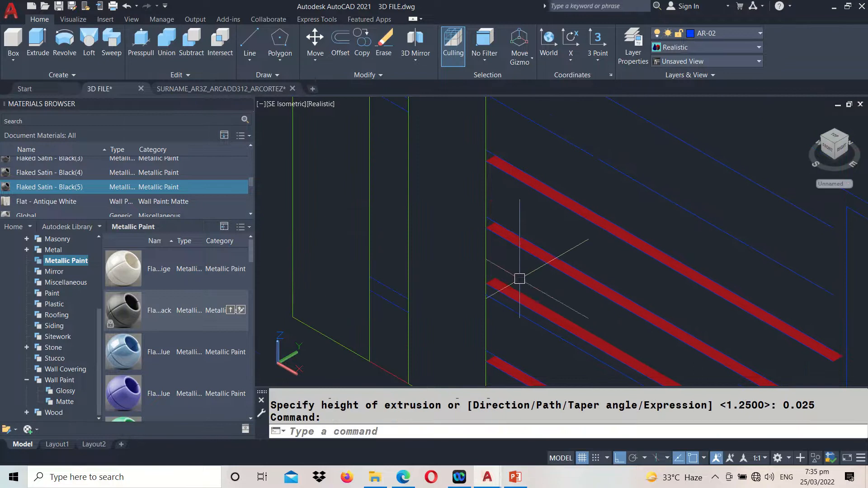
scroll(483, 290, "up", 5)
key("Return")
left_click(530, 270)
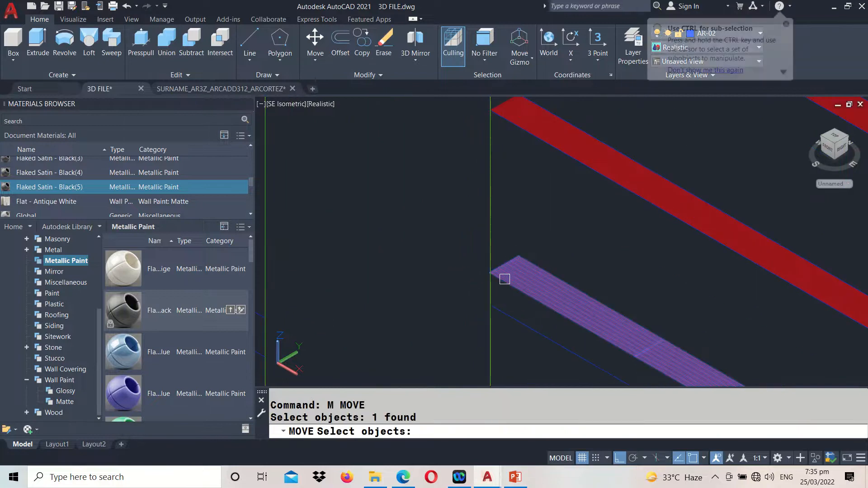
key("Return")
left_click(505, 279)
left_click(459, 221)
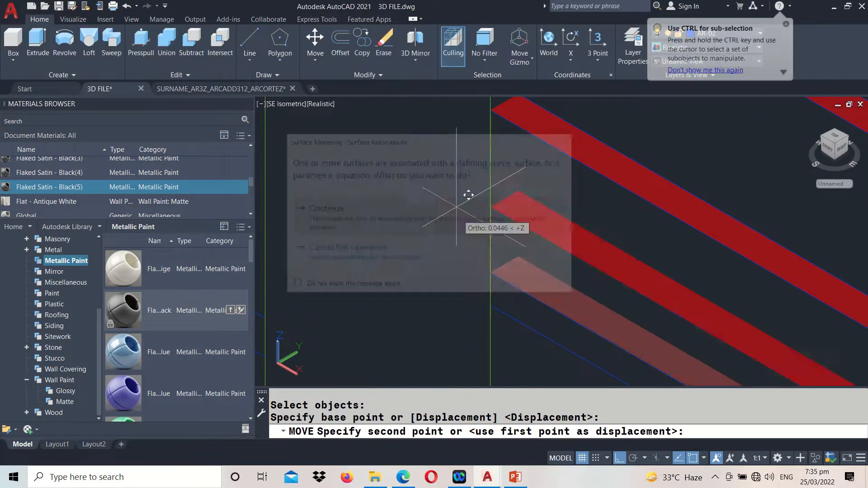
left_click(492, 306)
scroll(452, 239, "down", 2)
scroll(452, 239, "down", 5)
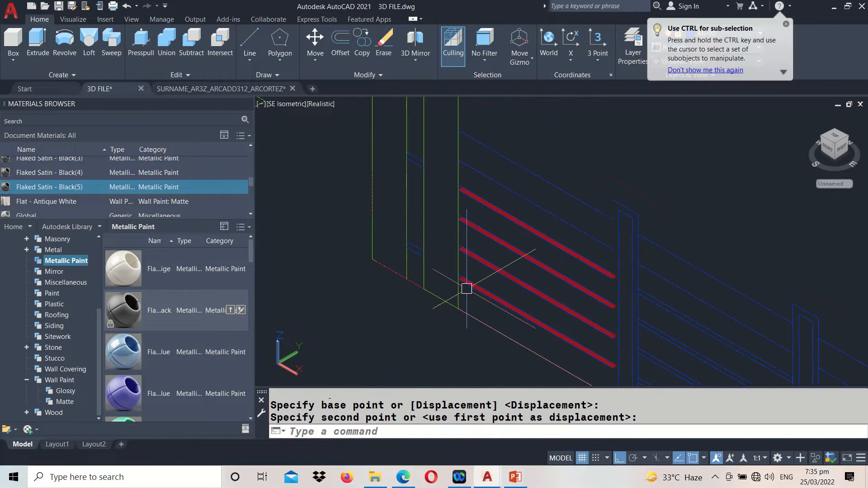
scroll(471, 297, "up", 3)
scroll(455, 273, "up", 3)
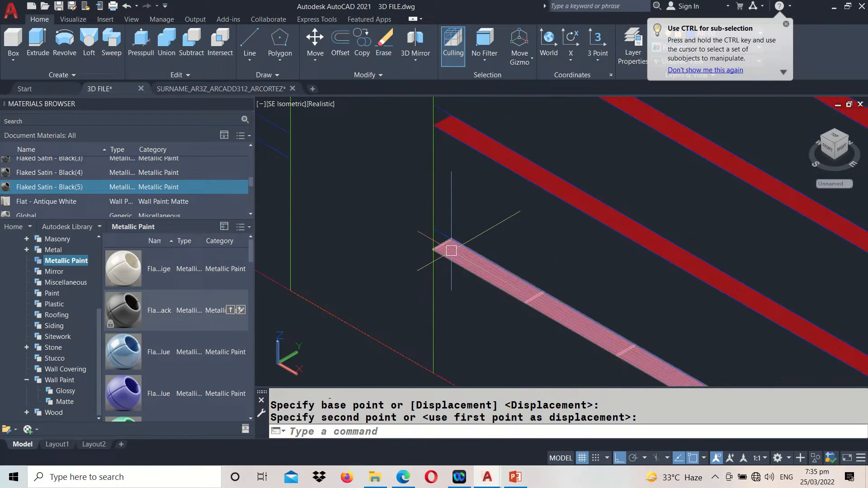
type("3DO")
key("Return")
left_click_drag(451, 252, 453, 279)
key("Escape")
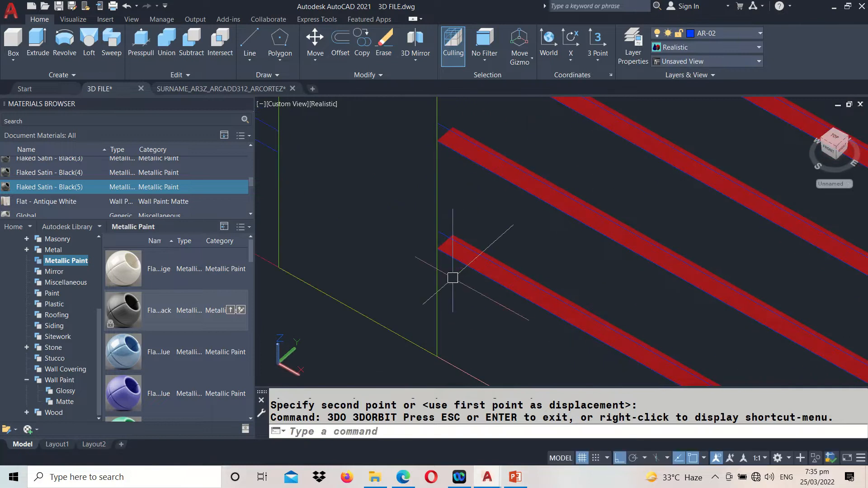
key("ctrl+z")
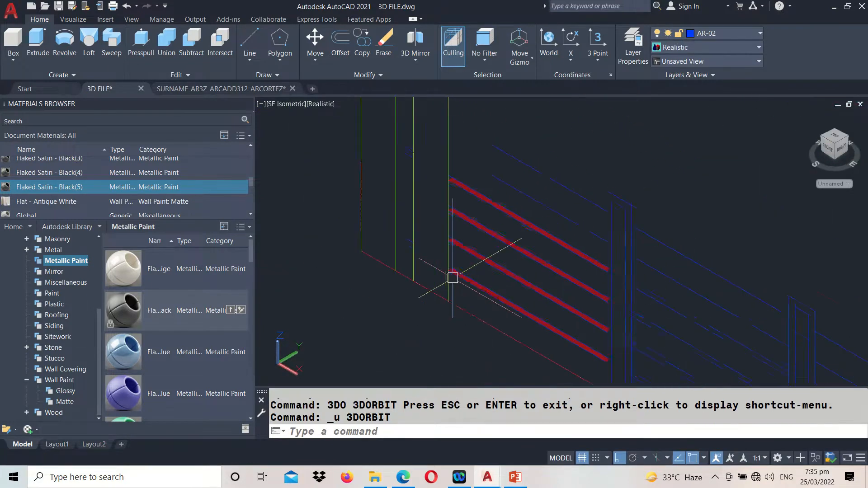
key("ctrl+z")
key("ctrl+z")
key("ctrl+z")
key("ctrl+z")
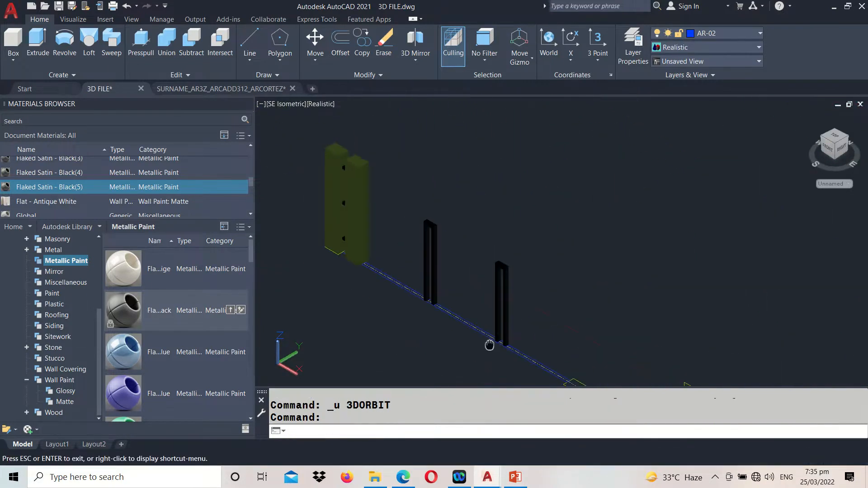
Extrude the four flat red bar strips between the wide post and first slim post in the elevation by 0.025 into solid bars
mouse_move(340, 208)
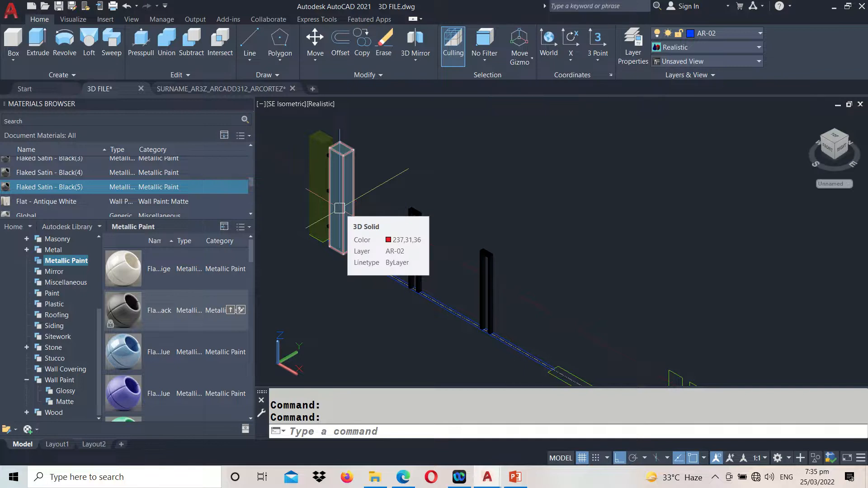
middle_click_drag(700, 339, 536, 138)
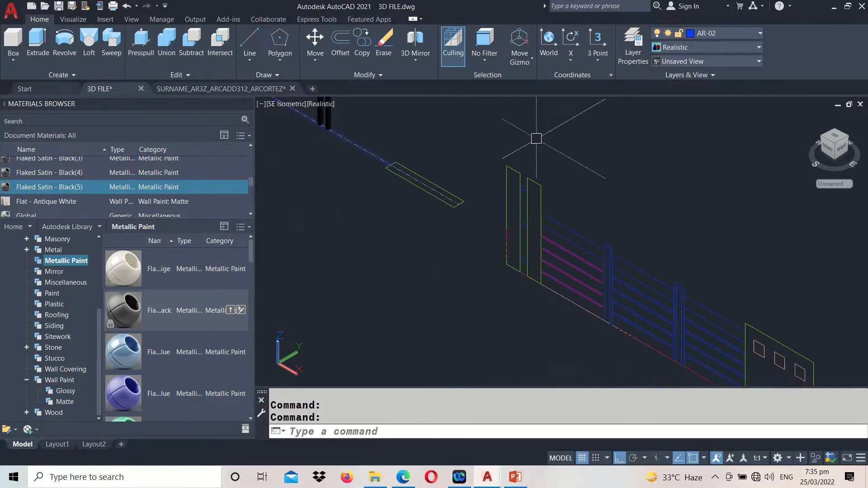
scroll(591, 265, "up", 5)
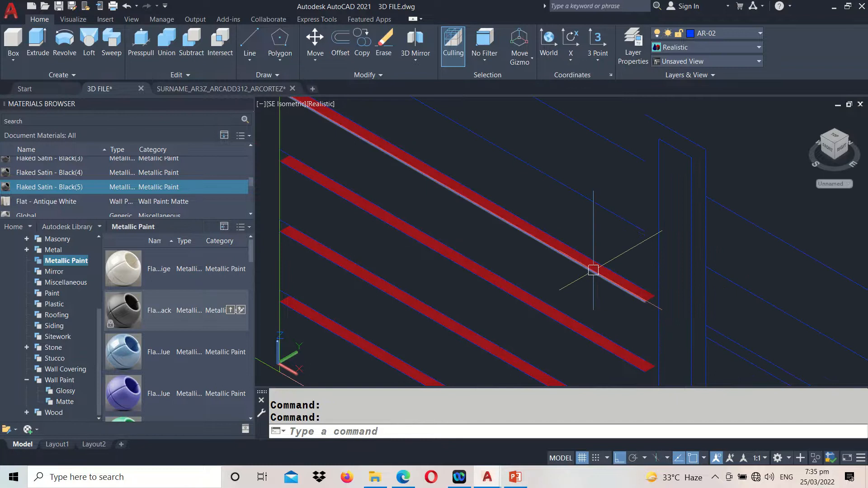
mouse_move(612, 337)
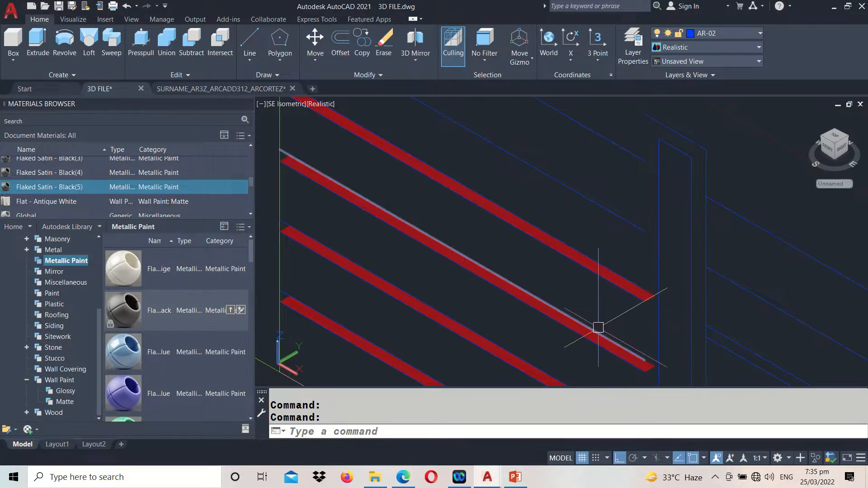
mouse_move(314, 183)
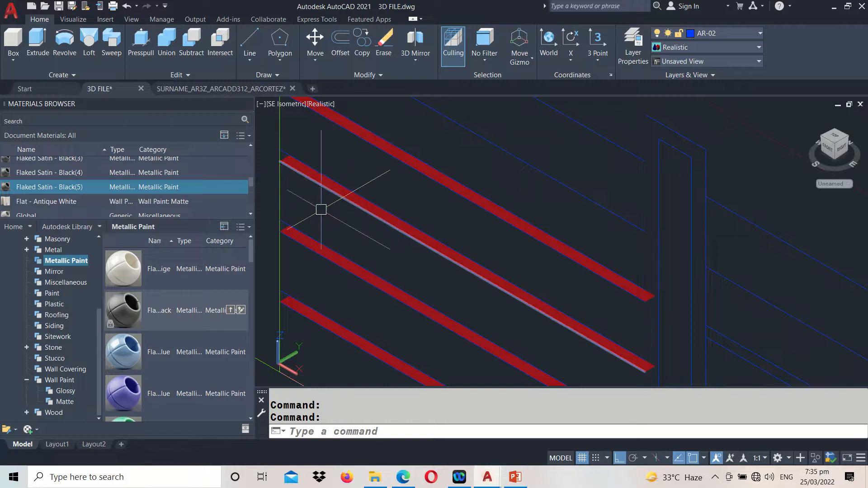
middle_click_drag(337, 230, 413, 241)
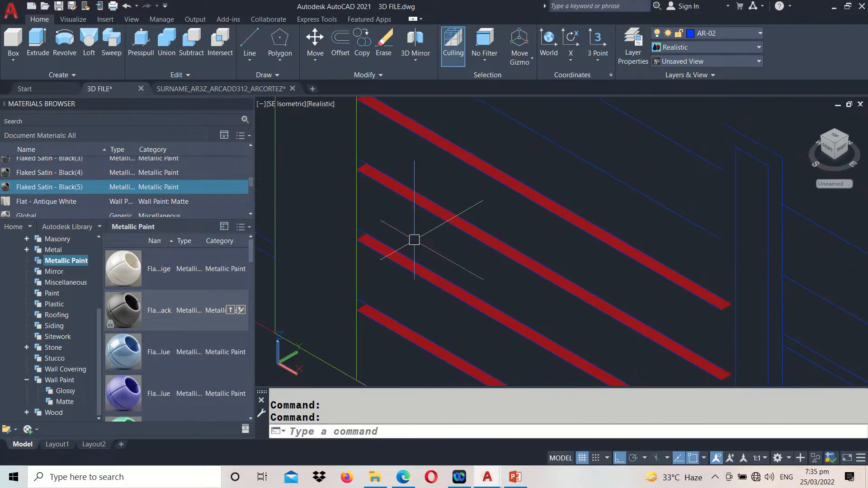
left_click(38, 40)
scroll(339, 316, "up", 5)
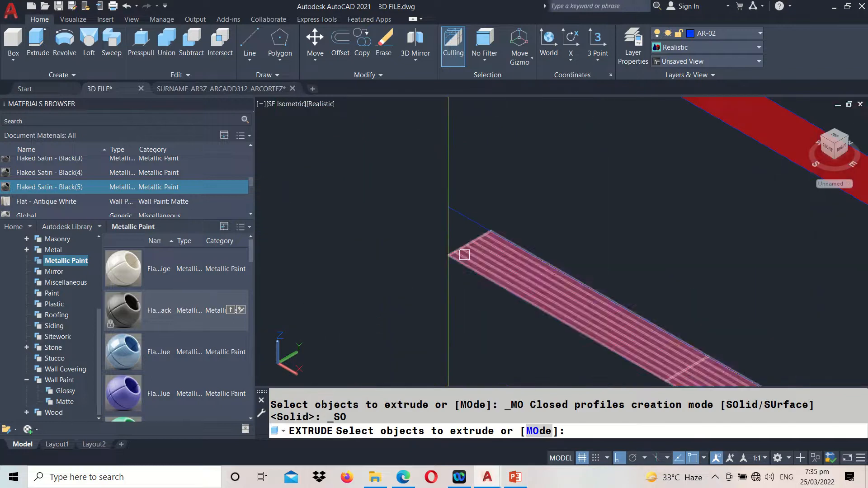
left_click(474, 253)
scroll(470, 264, "down", 4)
scroll(456, 128, "up", 3)
left_click(491, 170)
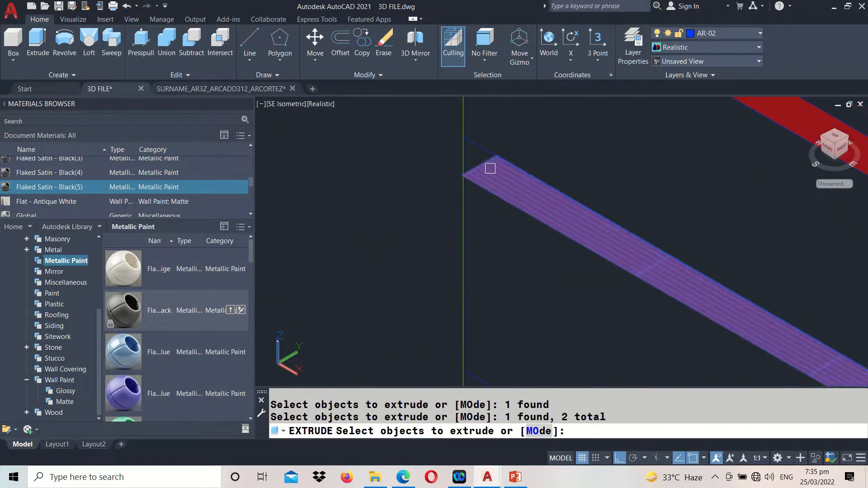
scroll(491, 168, "down", 5)
middle_click_drag(502, 181, 482, 286)
scroll(467, 226, "up", 6)
left_click(463, 185)
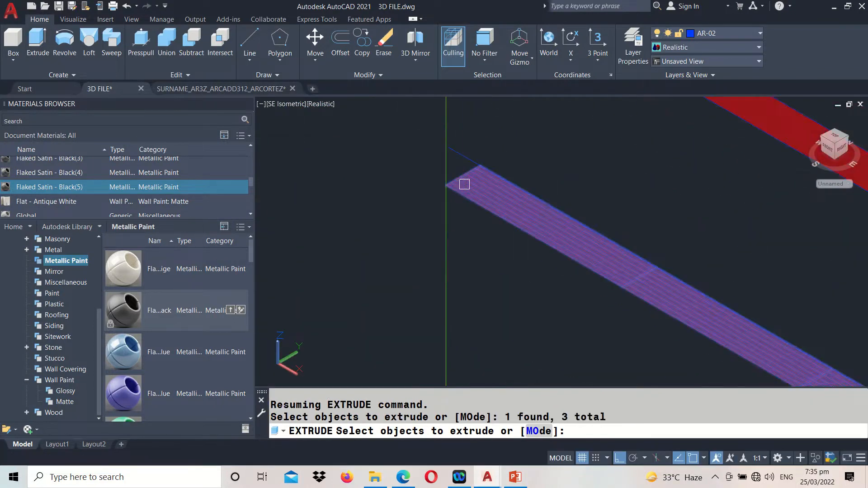
scroll(464, 185, "down", 5)
middle_click_drag(479, 201, 482, 272)
scroll(461, 213, "up", 5)
left_click(479, 232)
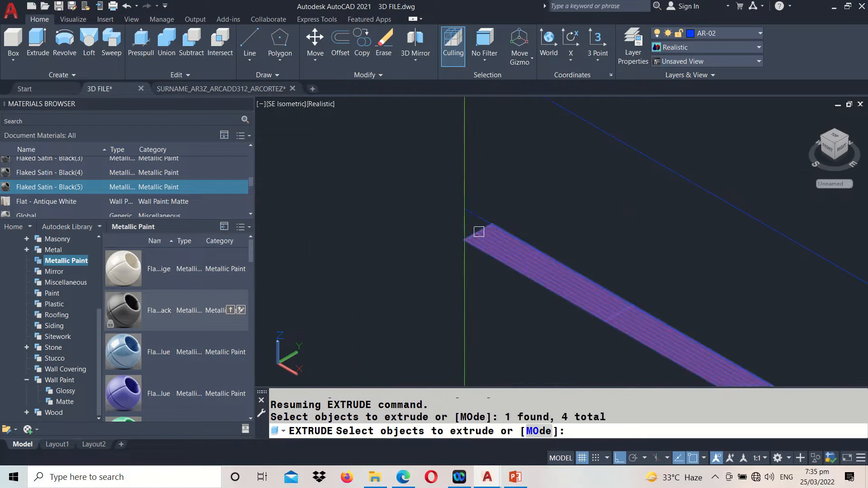
key("Return")
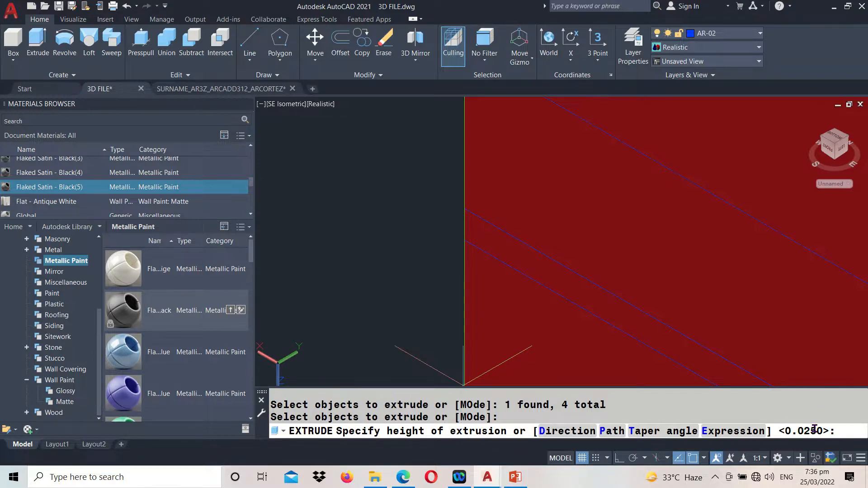
key("Return")
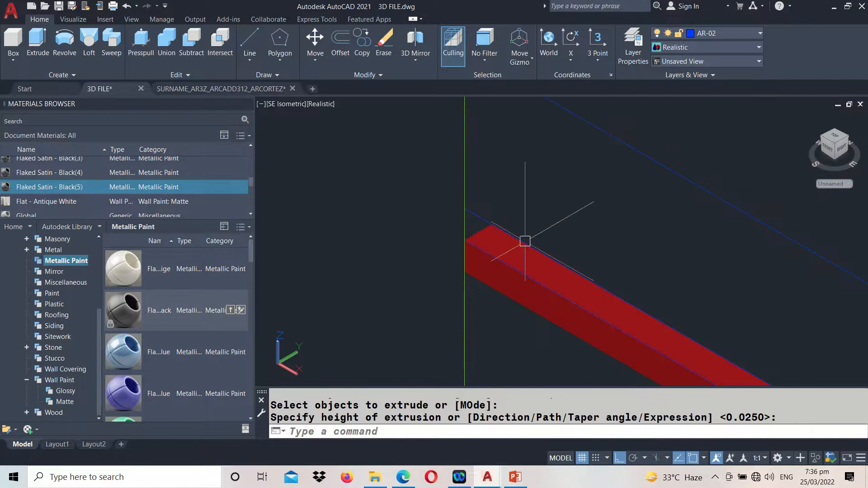
Move the four red solid bars up from the lowest bar's top front corner to the end of that bar's upper line
scroll(566, 166, "down", 3)
scroll(552, 214, "up", 1)
type("M")
key("Return")
left_click(535, 219)
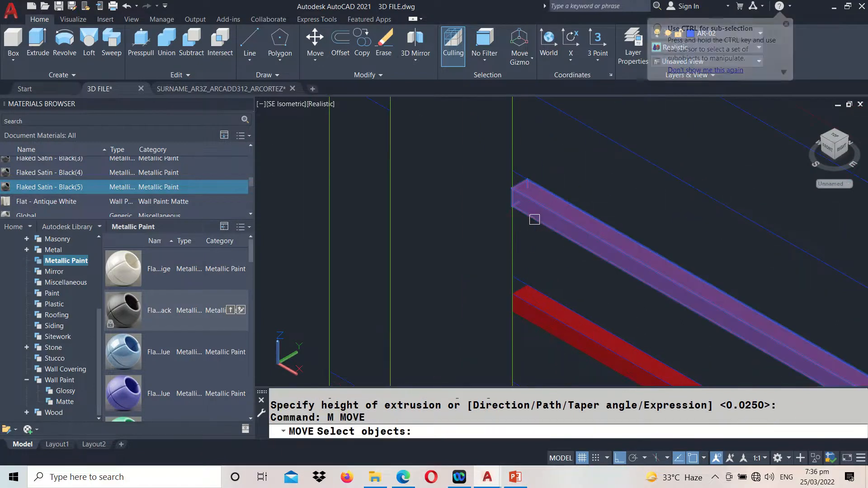
left_click(525, 325)
middle_click_drag(524, 325, 501, 118)
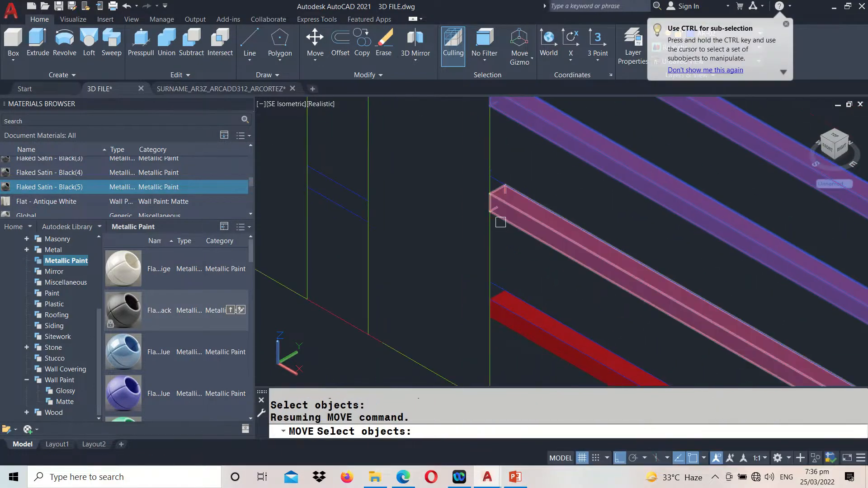
left_click(502, 222)
left_click(498, 322)
key("Return")
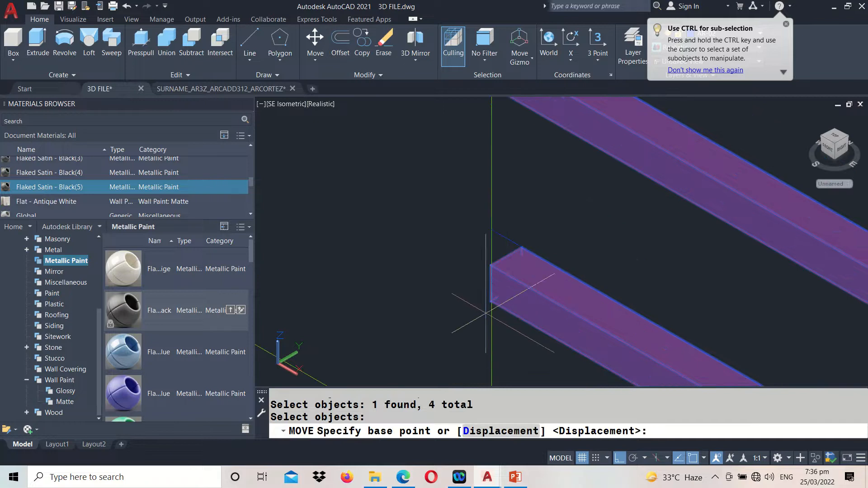
left_click(493, 263)
scroll(459, 260, "down", 6)
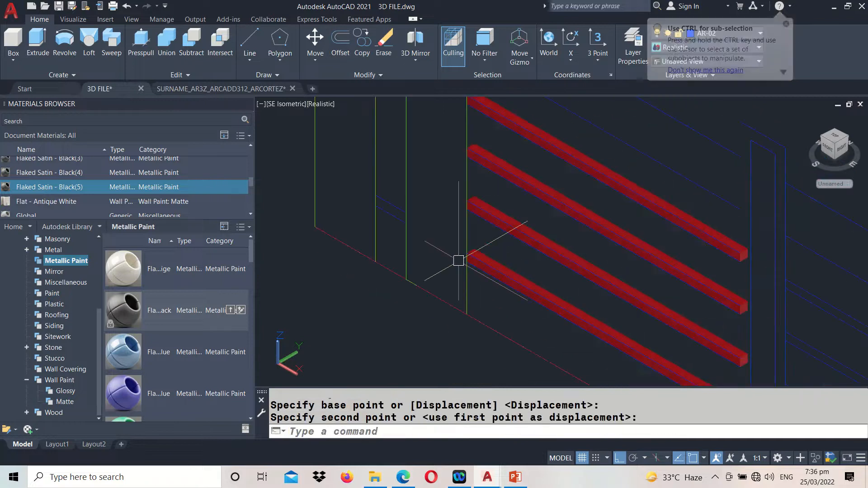
Match the properties of the black slim post frame onto the four red horizontal bars in the elevation
middle_click_drag(487, 186, 483, 263)
scroll(523, 210, "down", 6)
left_click(524, 208)
scroll(525, 213, "down", 3)
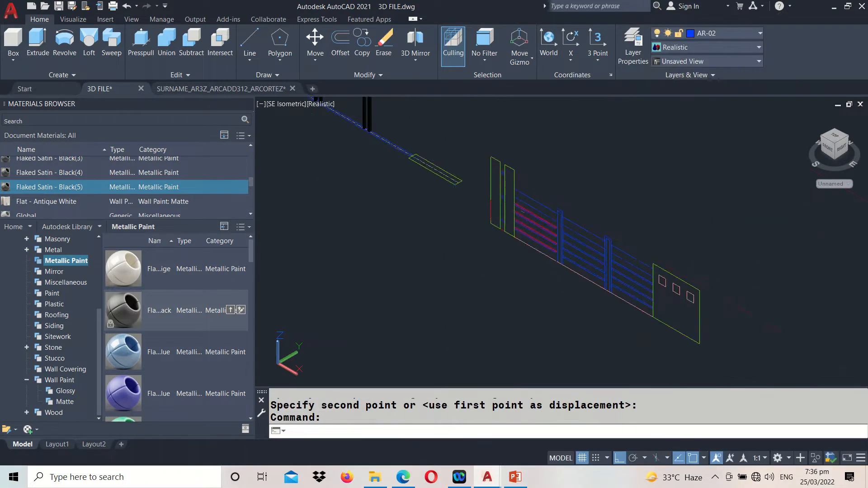
type("MA")
key("Return")
left_click(388, 154)
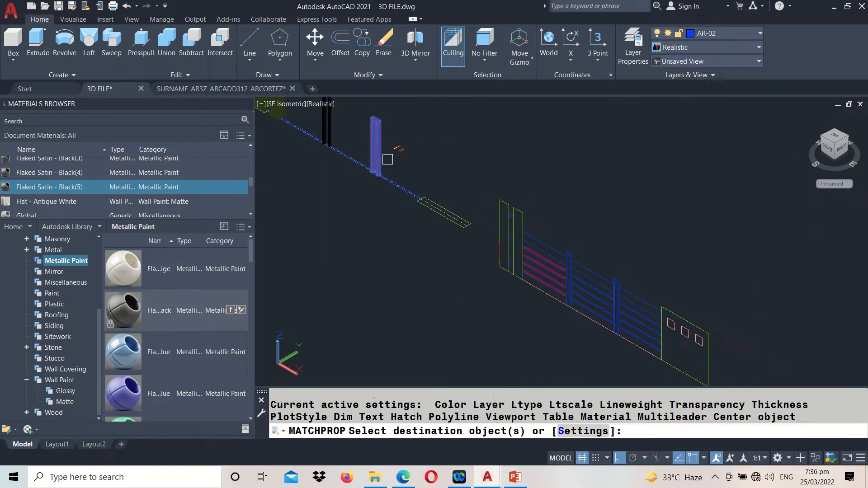
scroll(529, 283, "up", 5)
left_click(475, 248)
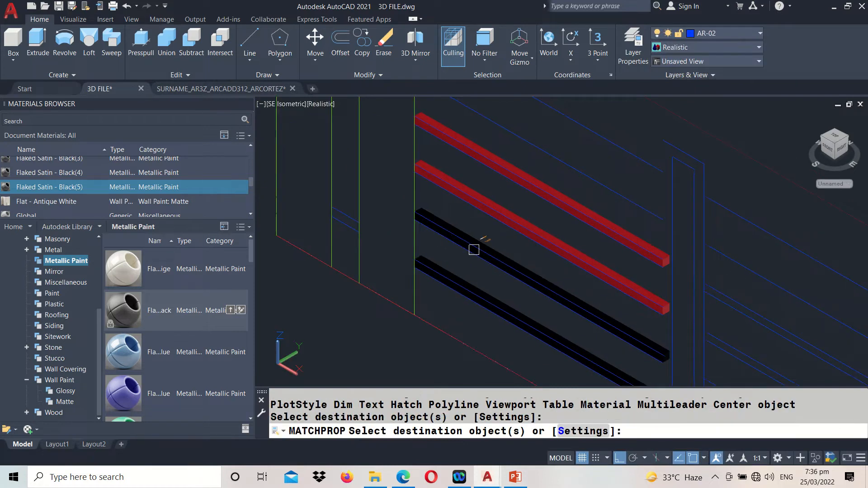
left_click(461, 188)
left_click(466, 146)
key("Return")
Move the four black bars from the midpoint of the topmost one's upper end edge to the adjacent front corner on the post line
middle_click_drag(403, 166, 442, 228)
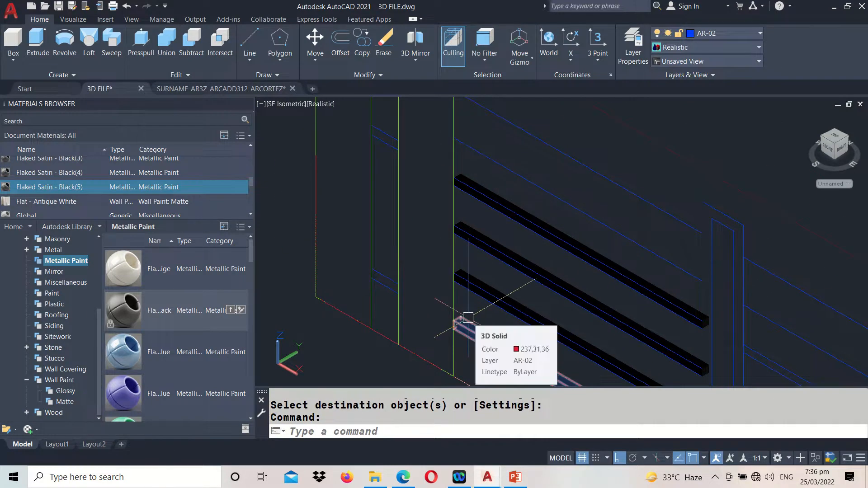
type("m")
key("Return")
scroll(470, 319, "up", 2)
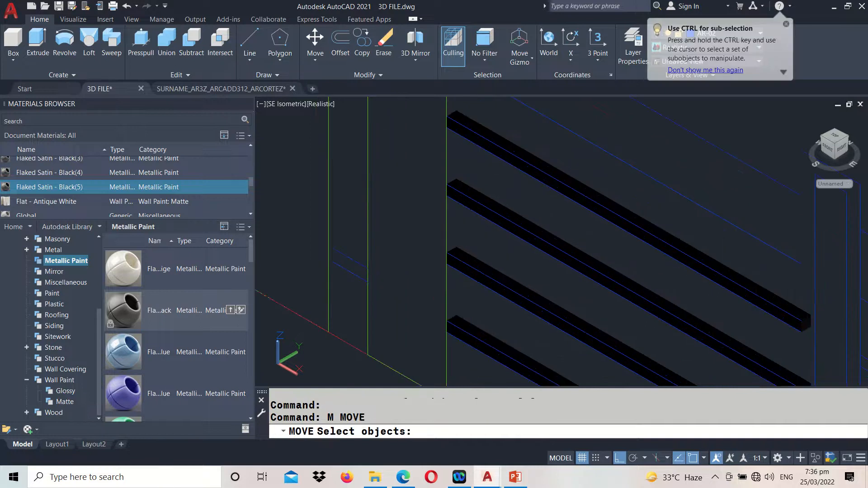
left_click(470, 321)
left_click(471, 268)
left_click(478, 202)
left_click(475, 143)
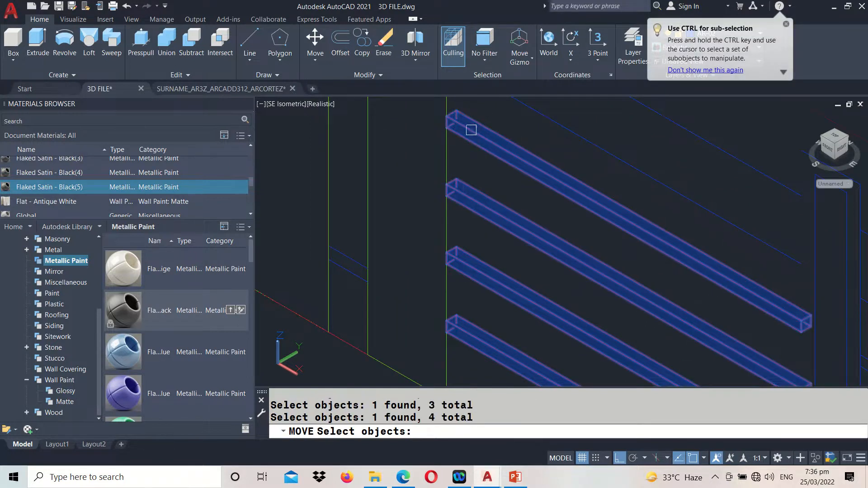
scroll(461, 186, "up", 3)
key("Return")
scroll(448, 196, "up", 2)
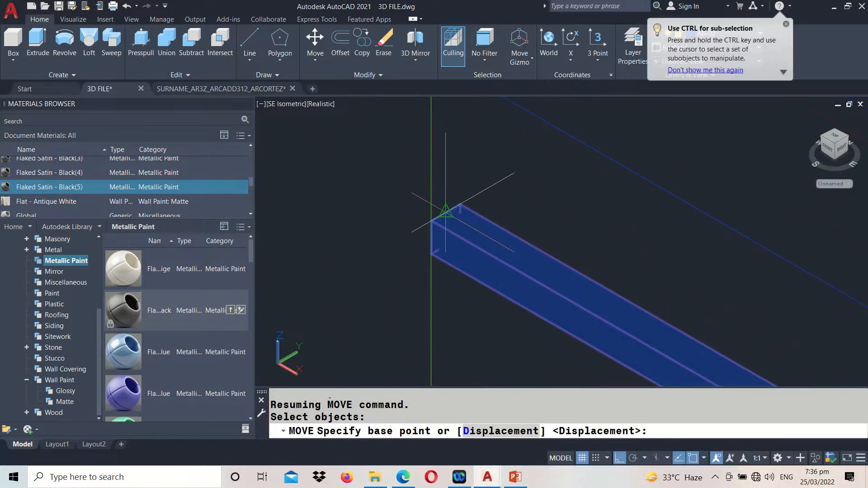
left_click(446, 210)
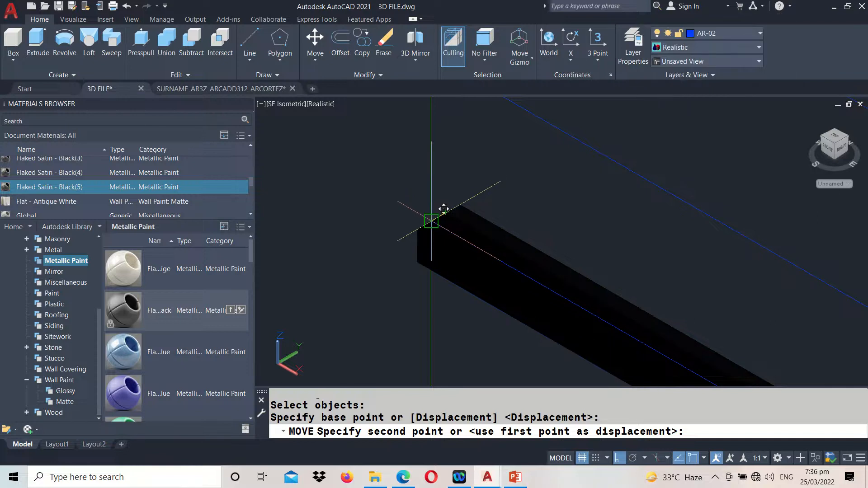
left_click(431, 220)
scroll(431, 204, "down", 3)
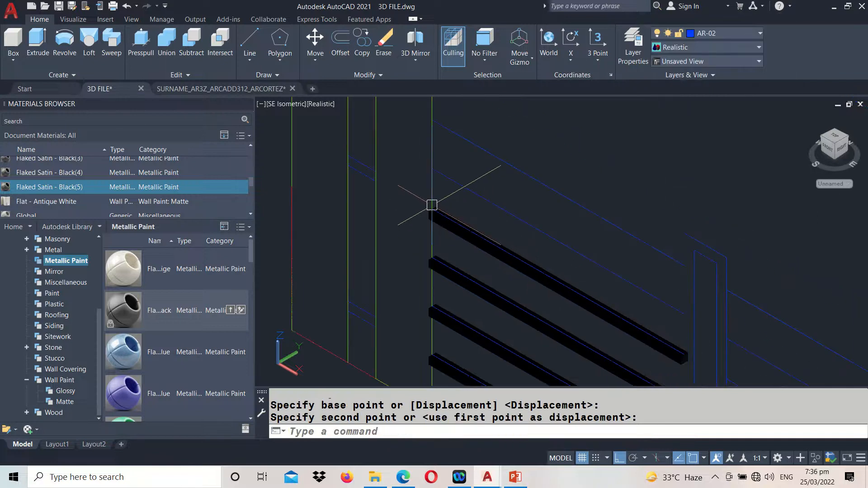
Extrude the line just above the black bars up to the endpoint of the top line, making a strip 0.15 high
left_click(441, 240)
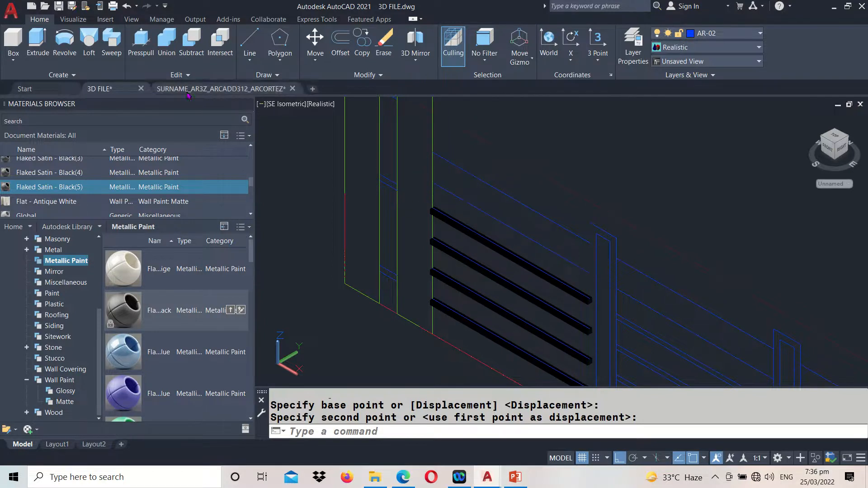
left_click(45, 51)
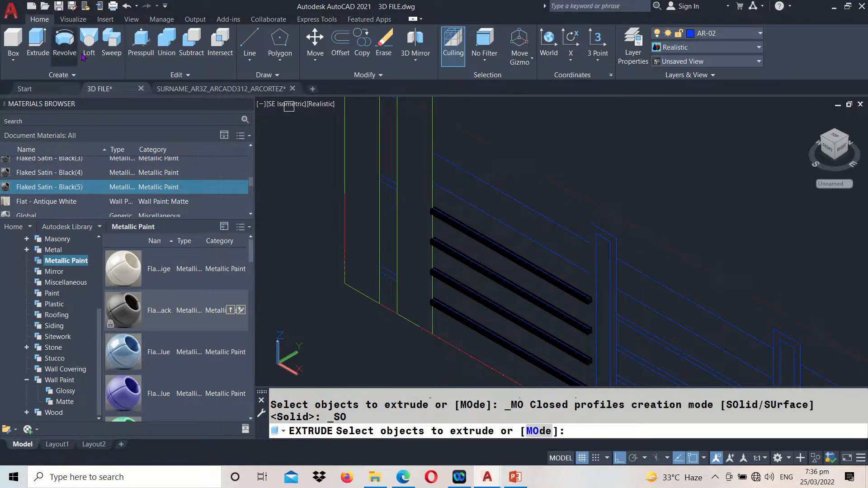
left_click(450, 190)
left_click(450, 190)
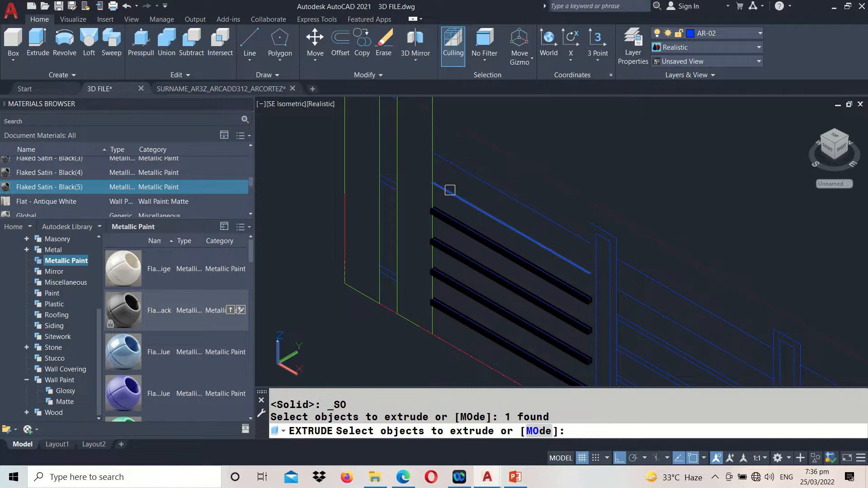
key("Return")
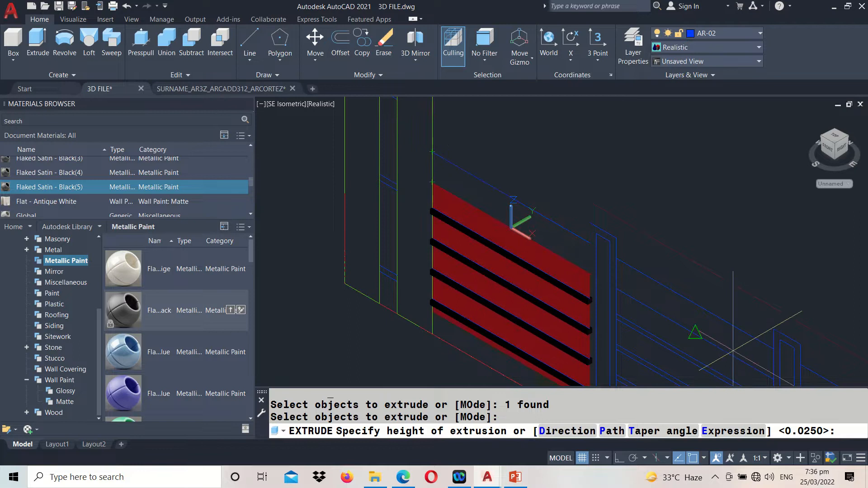
scroll(411, 155, "up", 2)
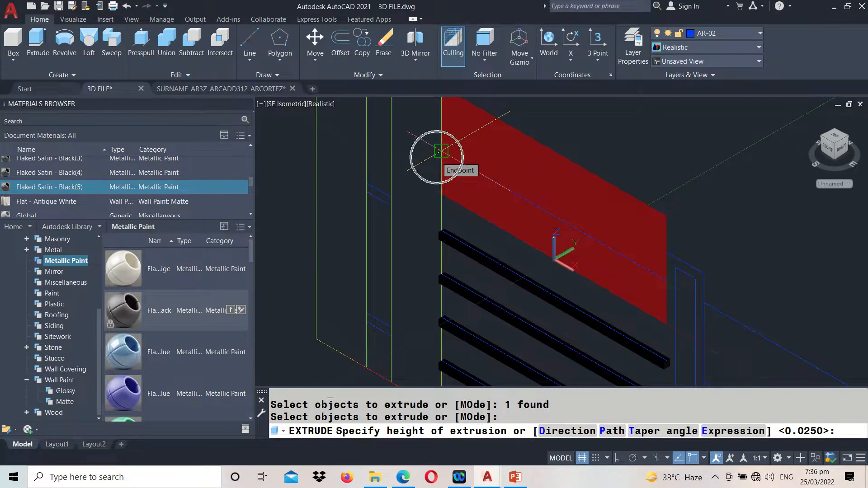
left_click(441, 151)
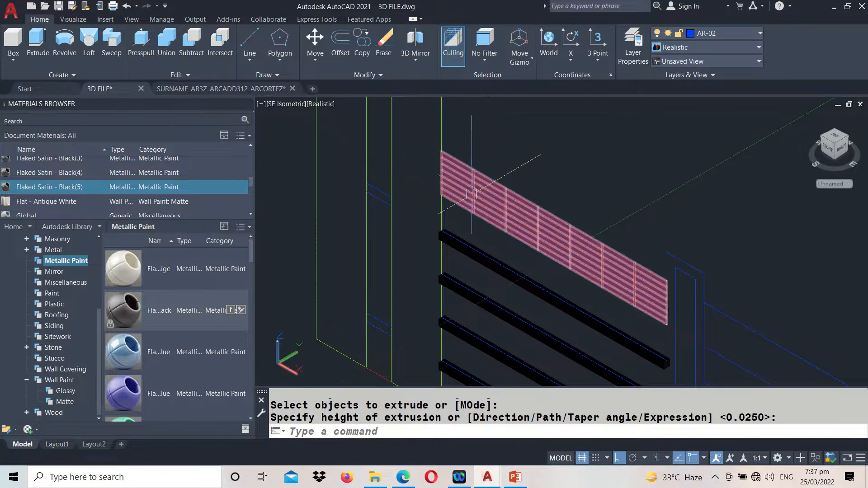
Extrude the red strip above the four black bars by 0.05 into a solid bar
mouse_move(472, 193)
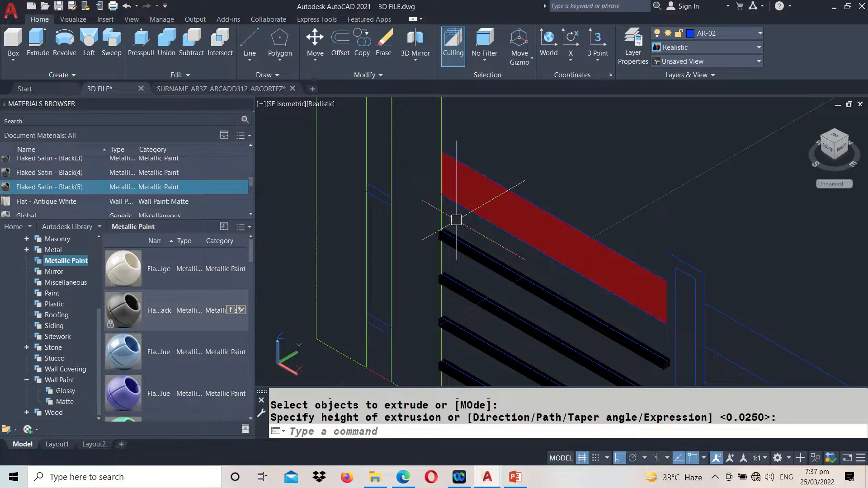
left_click(38, 40)
left_click(460, 180)
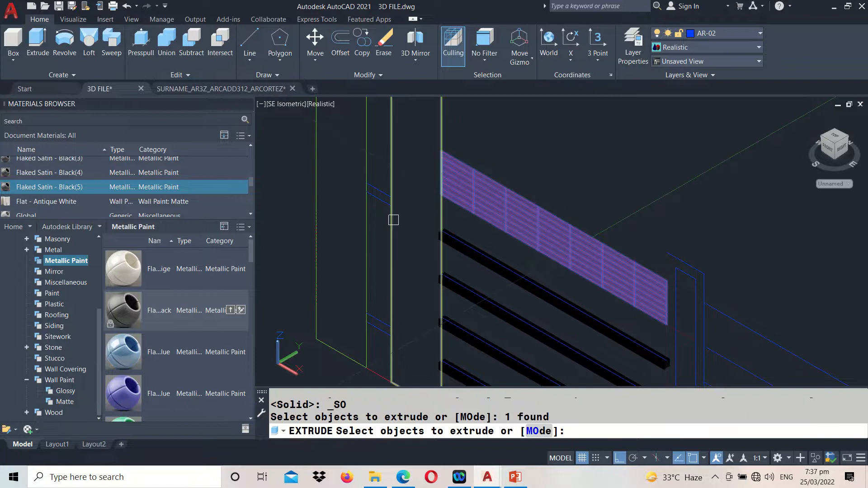
key("Return")
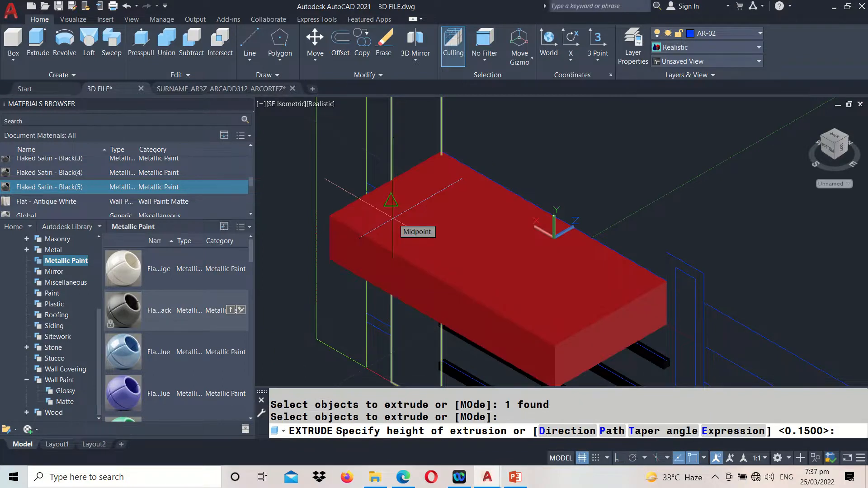
type("0.05")
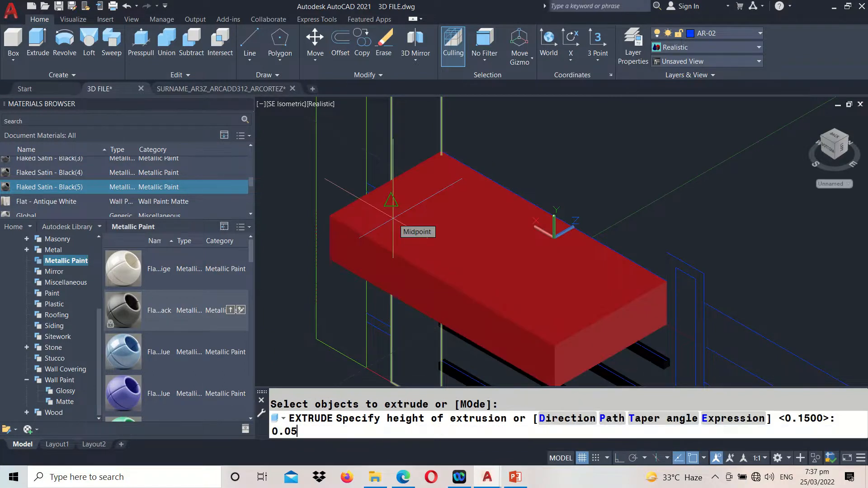
key("Return")
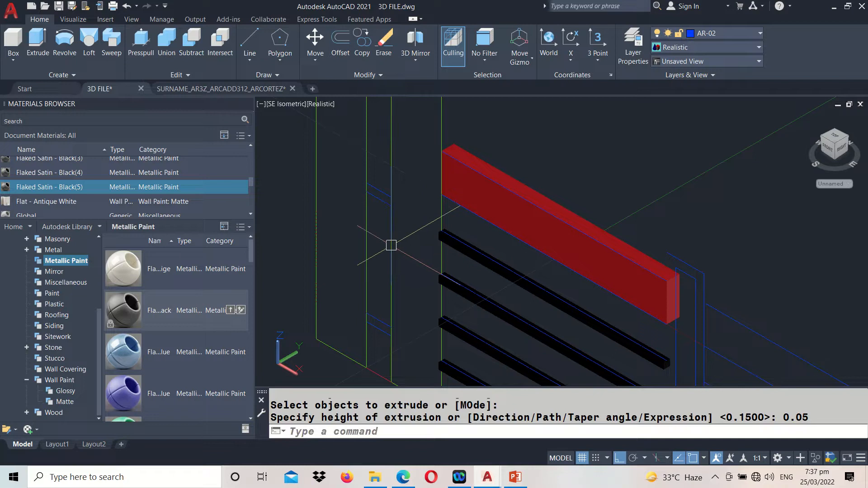
Match the properties of the uppermost thin black bar onto the wide red top bar
type("MA")
key("Return")
scroll(452, 237, "up", 2)
left_click(455, 242)
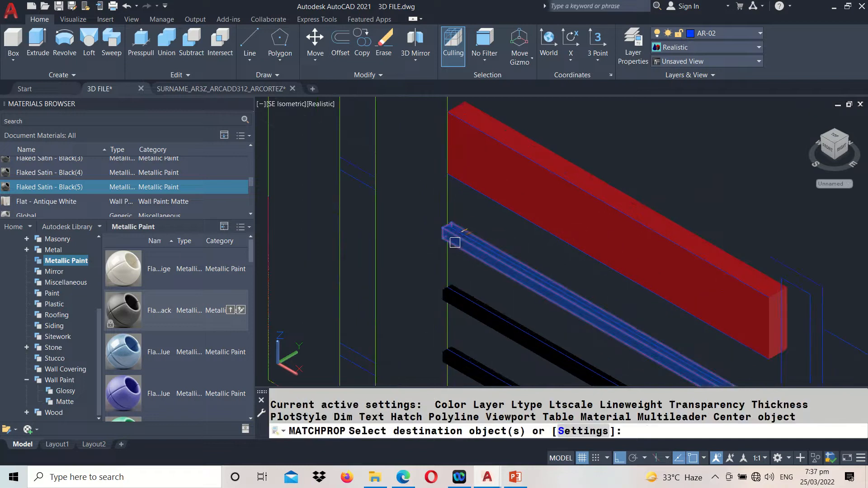
left_click(478, 182)
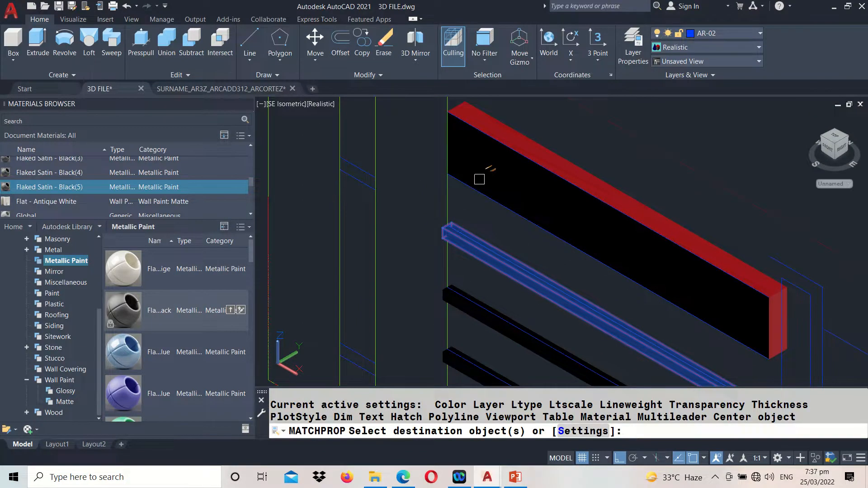
left_click(517, 132)
key("Return")
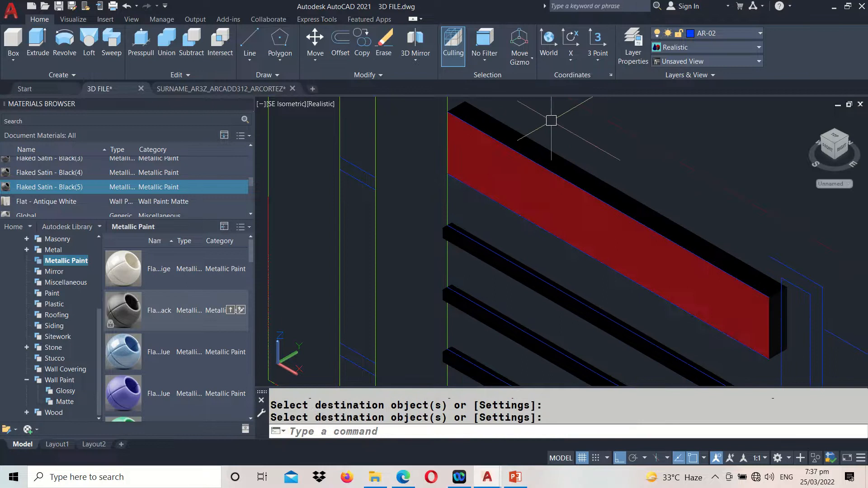
Erase the leftover red surface strip on the front face of the wide top bar
left_click(511, 203)
type("e")
key("Return")
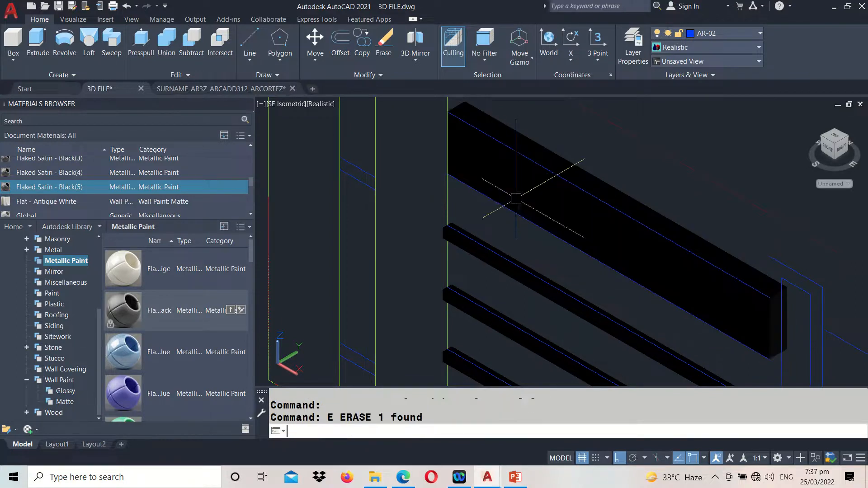
Move the wide top bar from the midpoint of its upper end edge to the adjacent front corner on the post line
middle_click_drag(582, 136, 583, 176)
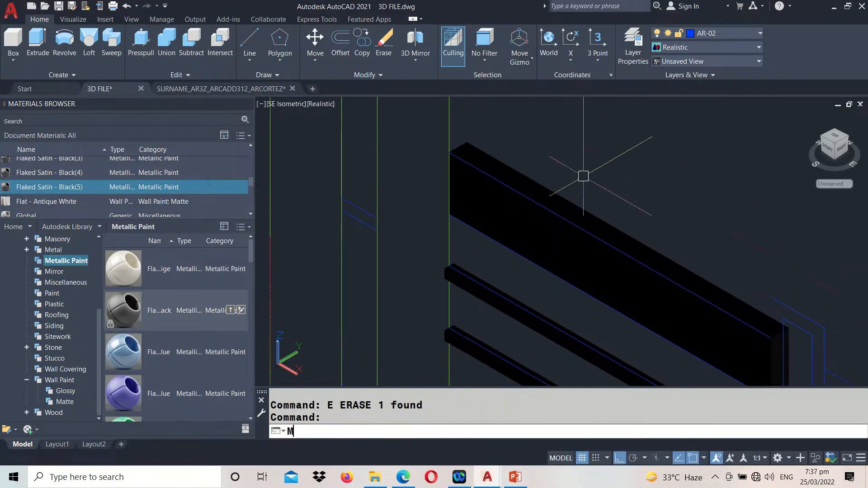
type("m")
key("Return")
left_click(471, 149)
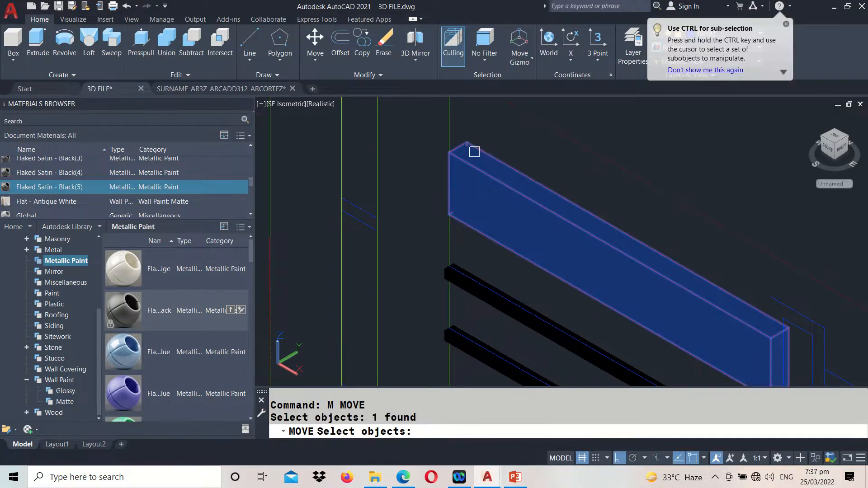
key("Return")
scroll(458, 146, "up", 2)
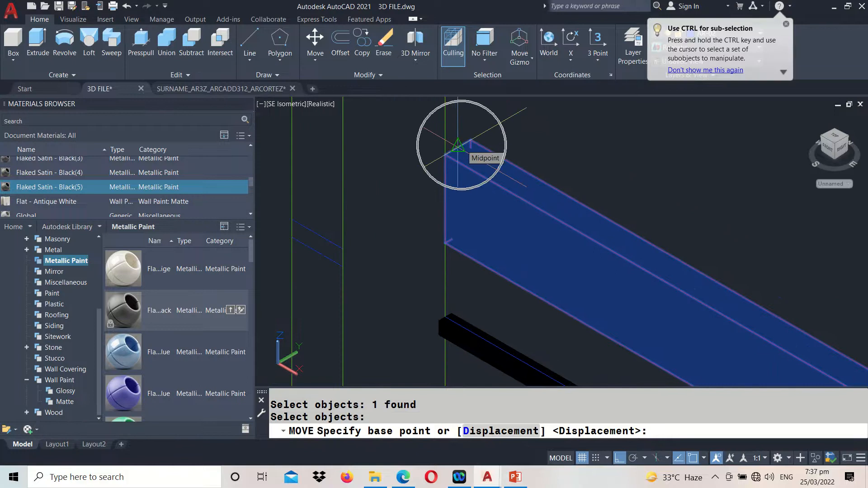
left_click(458, 145)
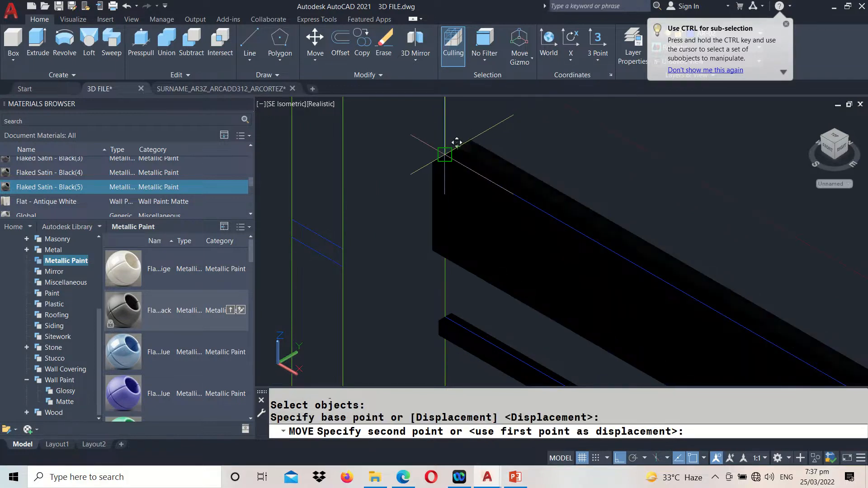
left_click(456, 144)
scroll(435, 151, "down", 5)
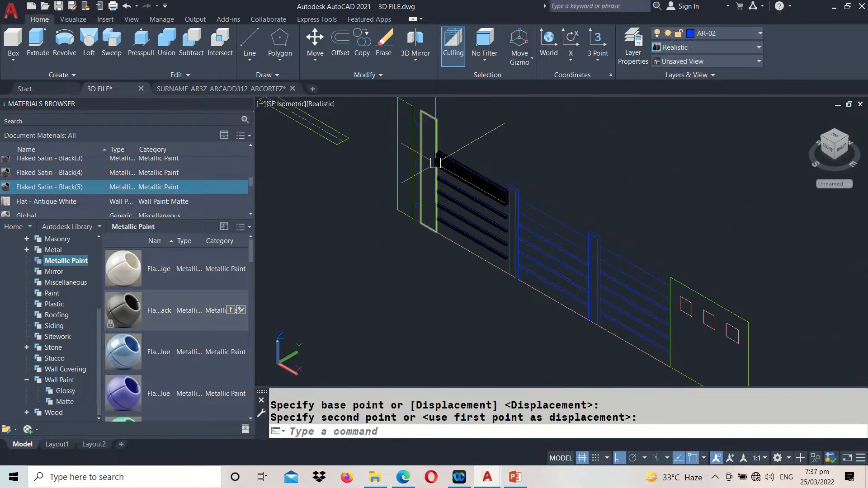
Union the wide top bar and the four thin black bars into one solid
scroll(455, 202, "up", 2)
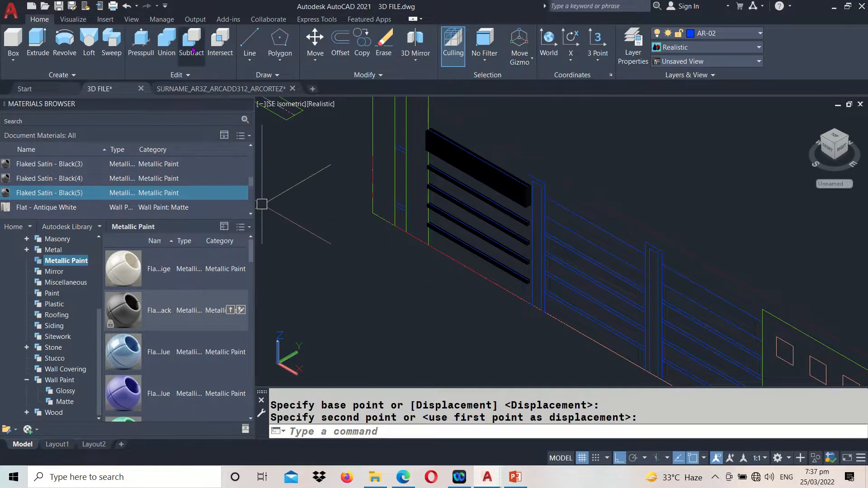
left_click(168, 43)
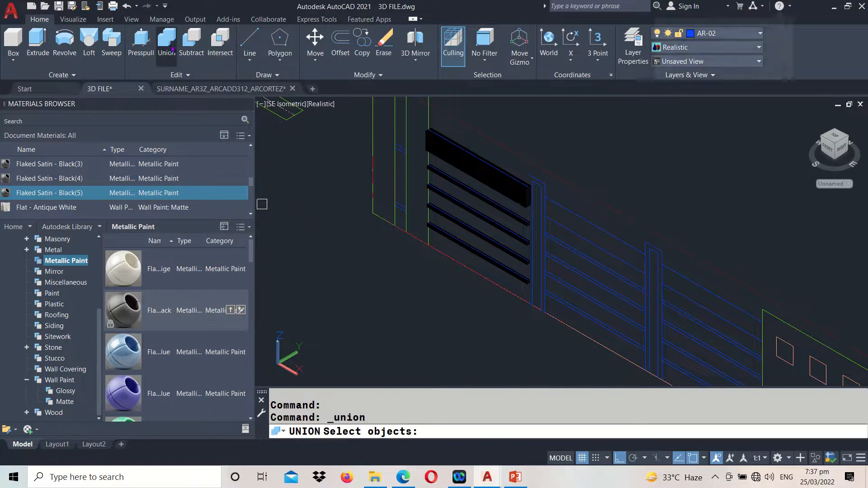
left_click(440, 156)
left_click(440, 176)
left_click(442, 196)
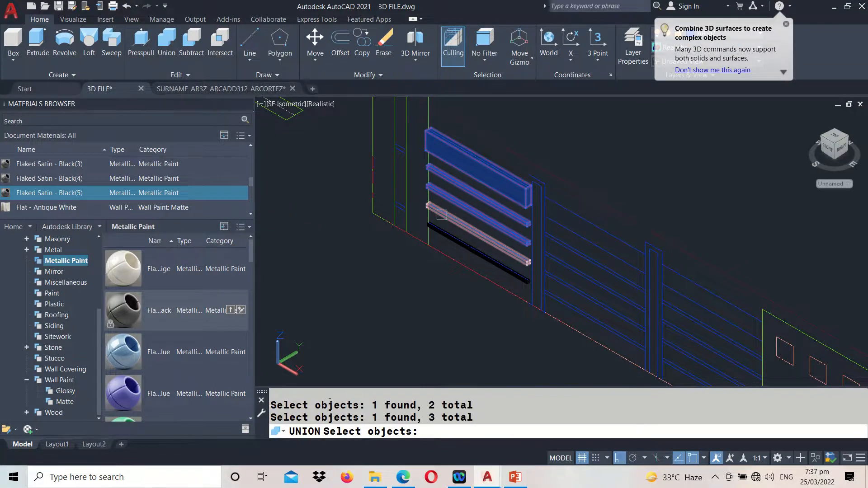
left_click(444, 216)
left_click(447, 235)
key("Return")
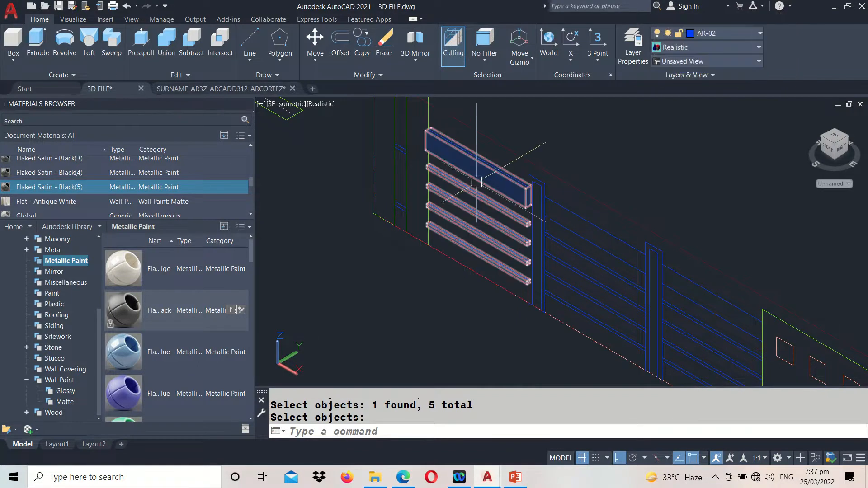
key("Return")
left_click(483, 262)
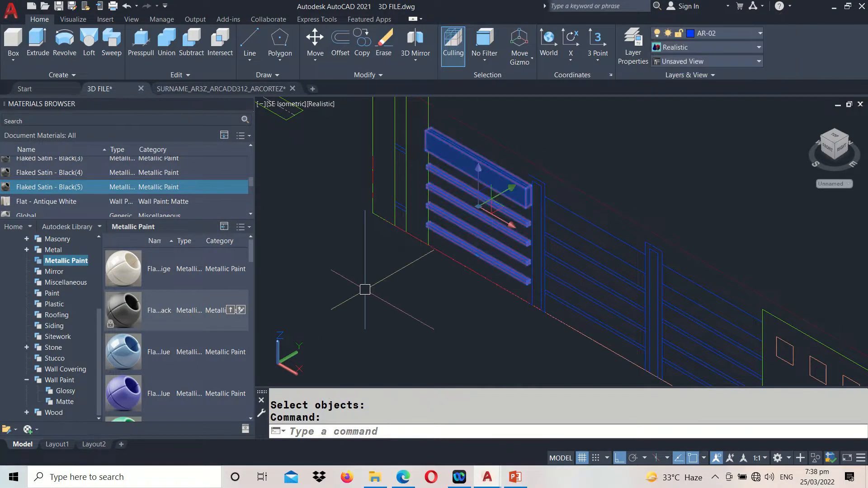
key("Escape")
Move the joined bars from the upper corner of the green post outline to the midpoint of the second olive post's top side edge
middle_click_drag(406, 252, 409, 280)
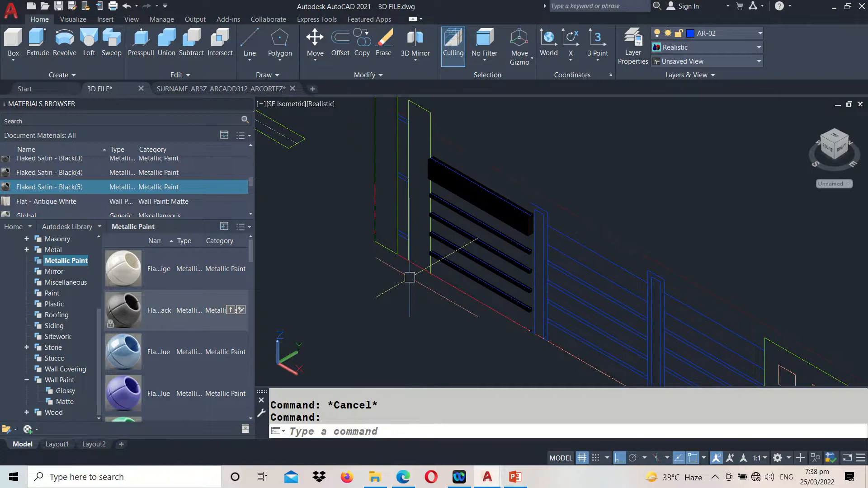
type("m")
key("Return")
scroll(425, 199, "up", 2)
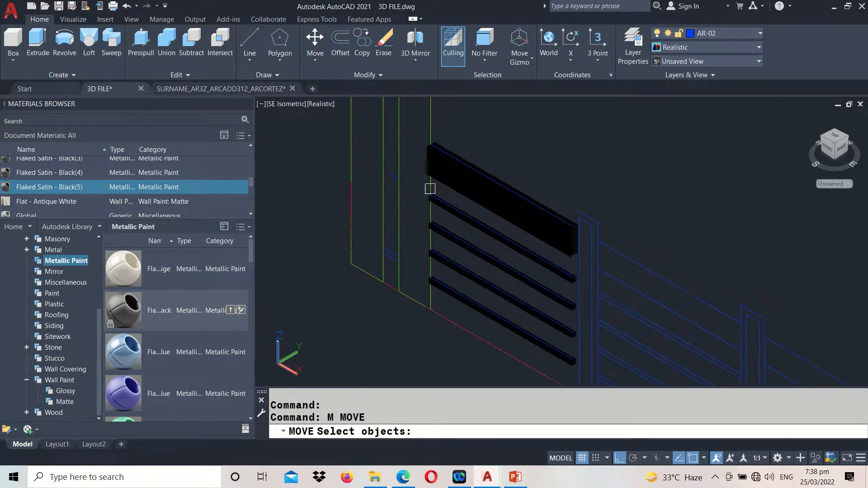
left_click(444, 176)
key("Return")
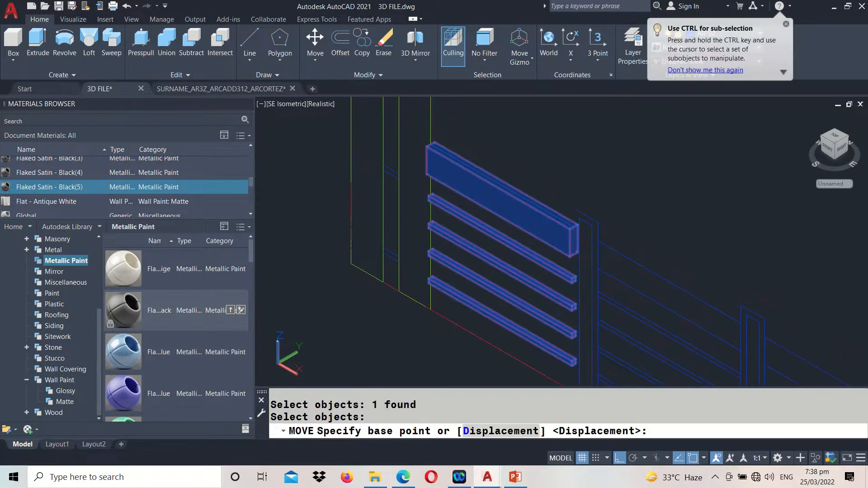
middle_click_drag(444, 175, 484, 286)
left_click(470, 192)
scroll(470, 191, "down", 4)
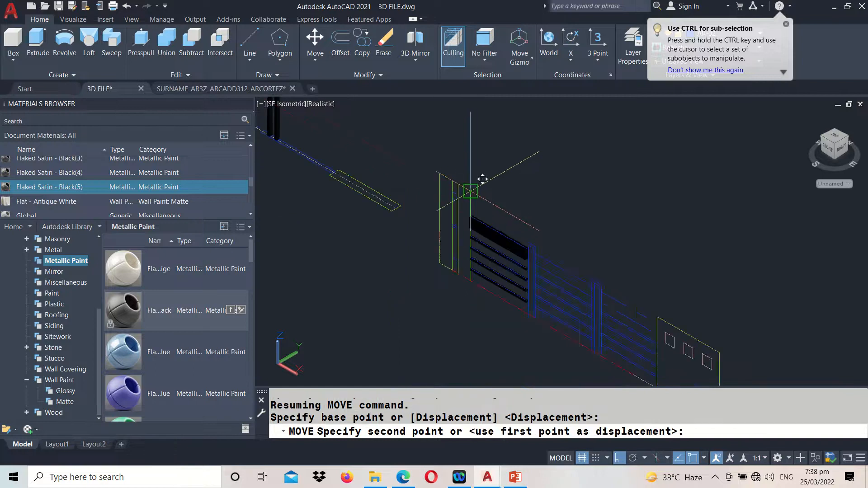
middle_click_drag(406, 150, 537, 268)
middle_click_drag(448, 167, 562, 296)
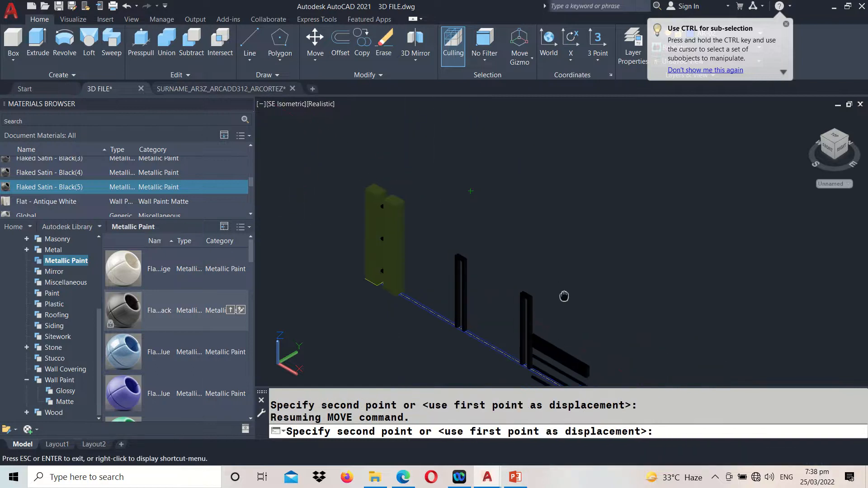
scroll(466, 190, "up", 4)
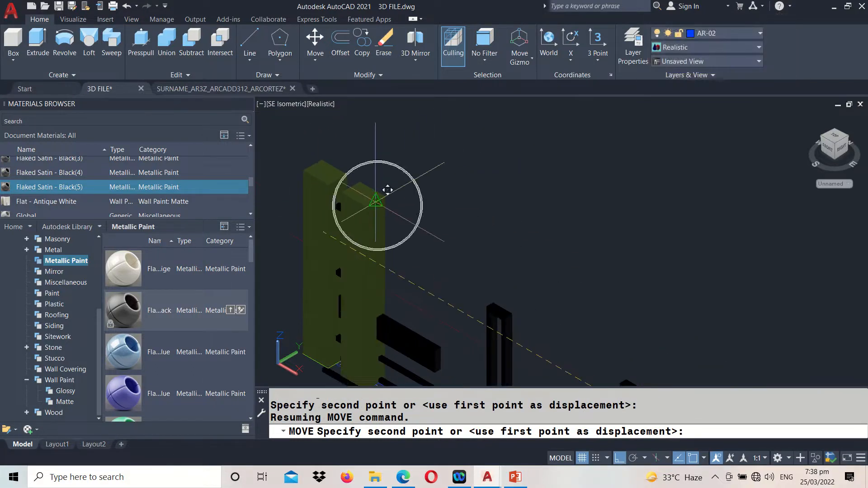
left_click(376, 202)
scroll(416, 198, "down", 2)
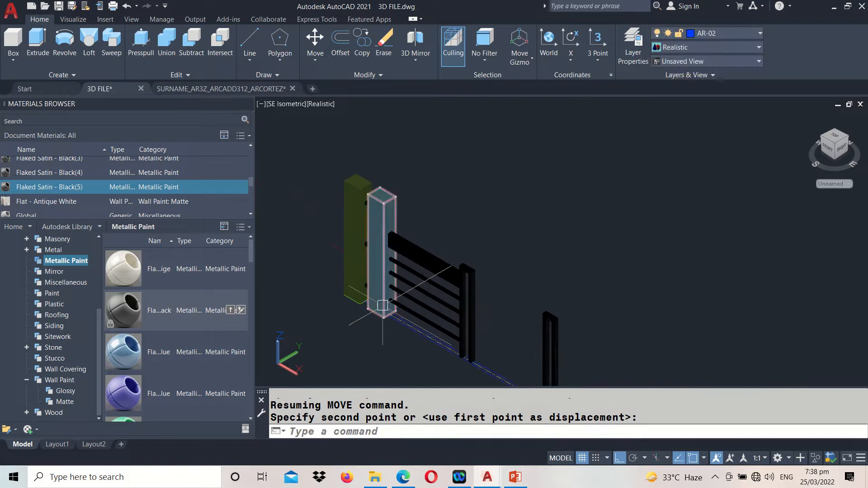
Orbit around the bars placed between the olive post and the first slim frame, and undo the orbit
type("3DO")
key("Return")
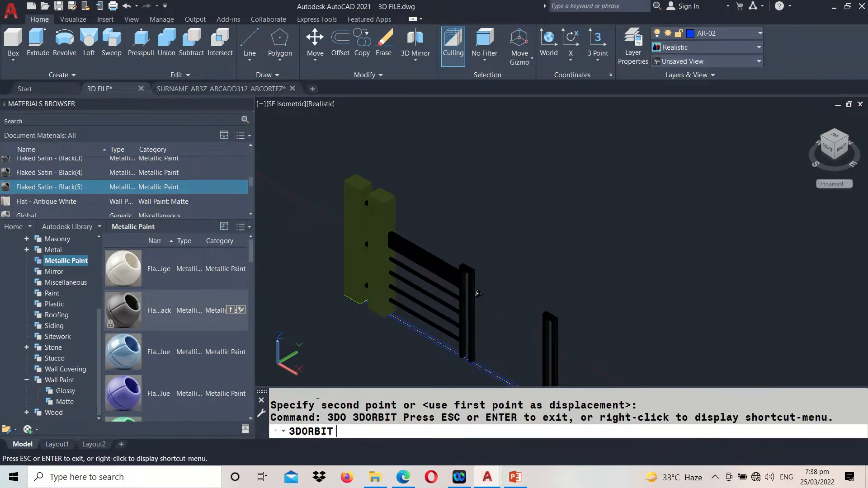
left_click_drag(428, 277, 547, 313)
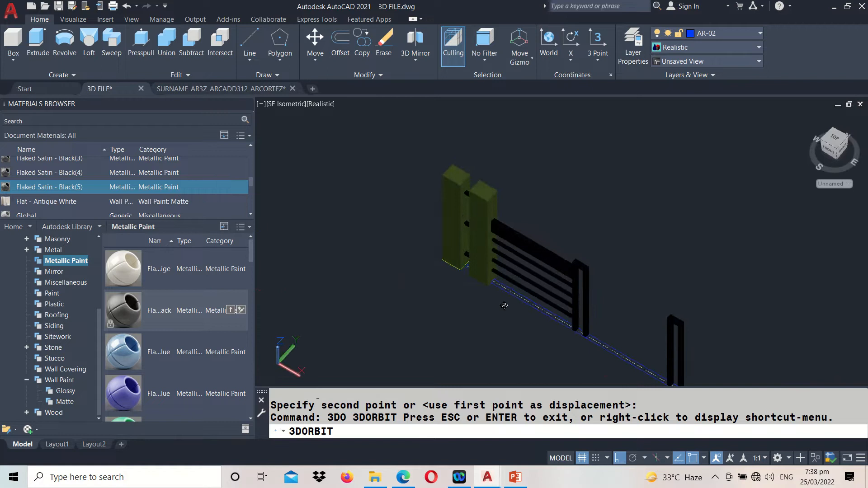
key("Escape")
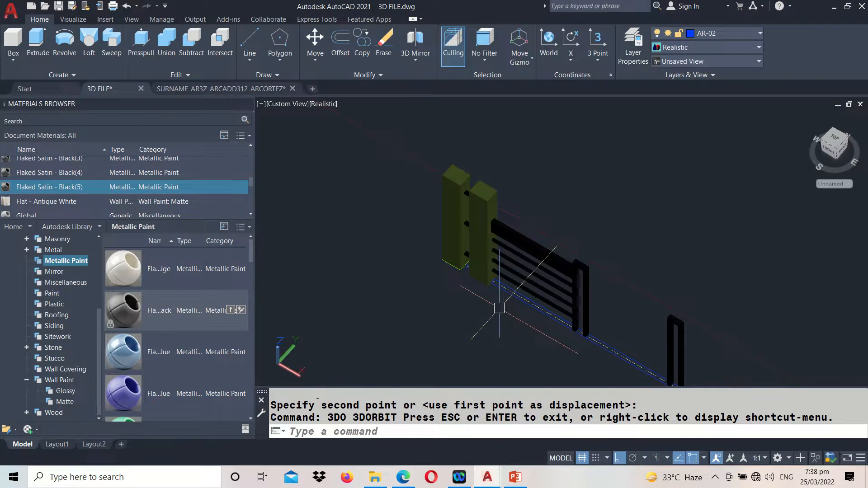
key("ctrl+z")
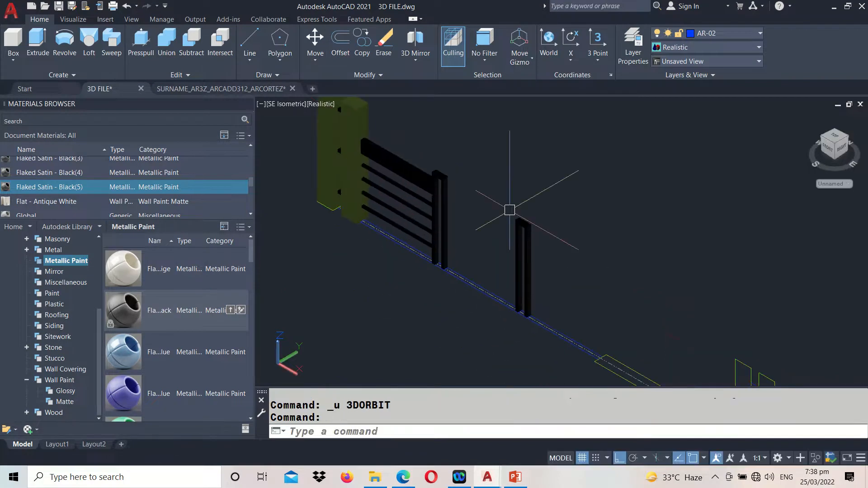
Save the drawing
key("ctrl+s")
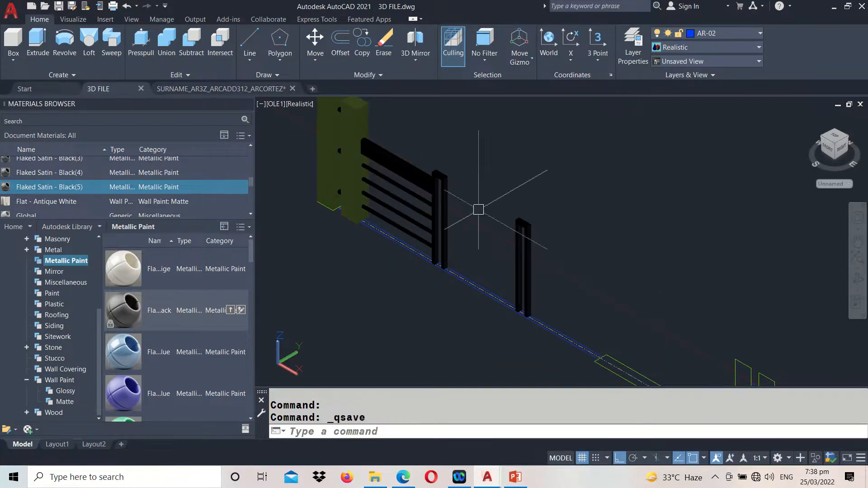
left_click(501, 212)
left_click(496, 179)
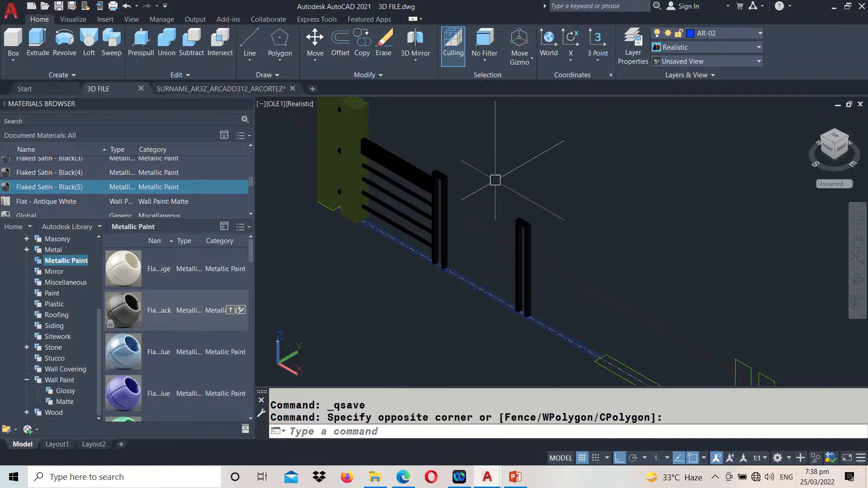
Copy the joined bars from the second olive post's front base corner to the outer front base corner of the first slim frame
middle_click_drag(625, 287, 651, 403)
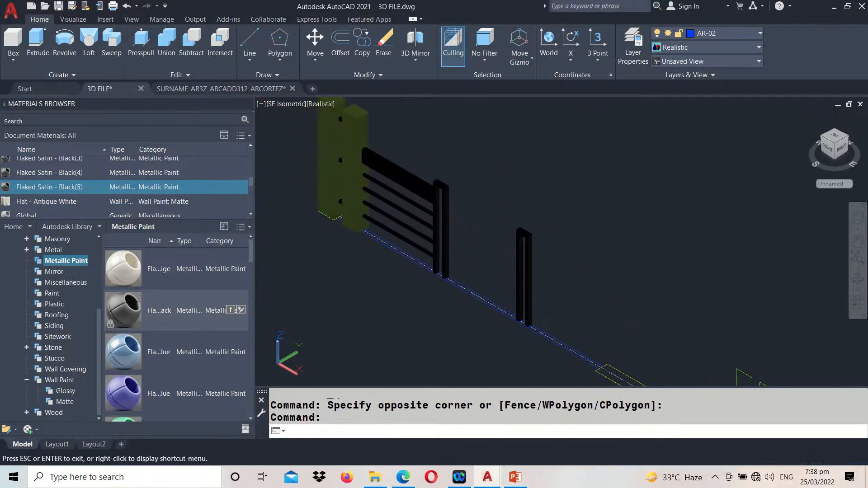
left_click(542, 229)
type("CO")
key("space")
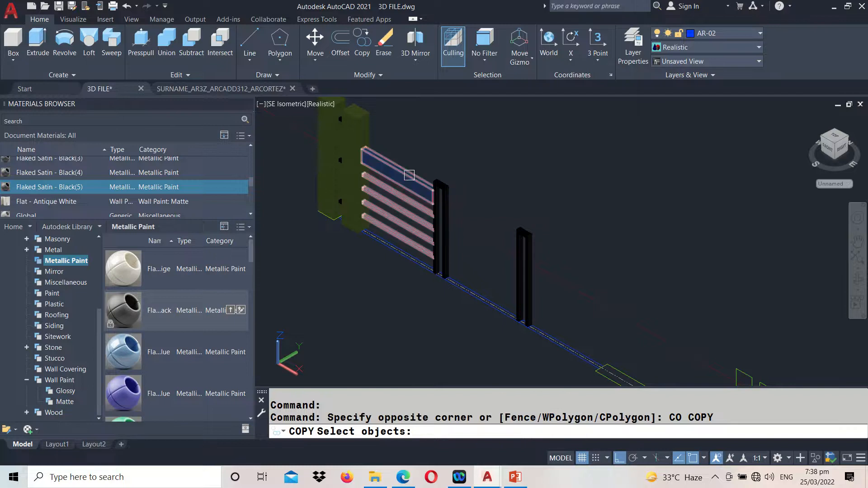
left_click(419, 178)
key("space")
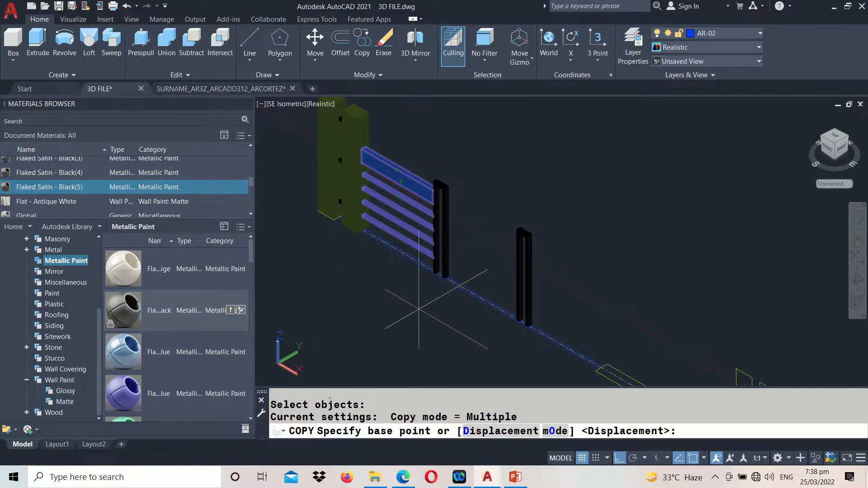
scroll(423, 294, "up", 3)
scroll(430, 280, "up", 3)
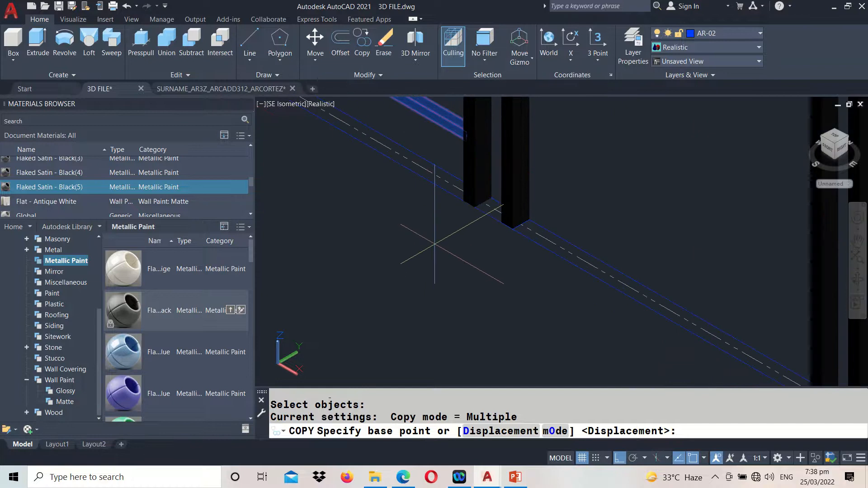
scroll(444, 243, "down", 2)
middle_click_drag(391, 206, 468, 256)
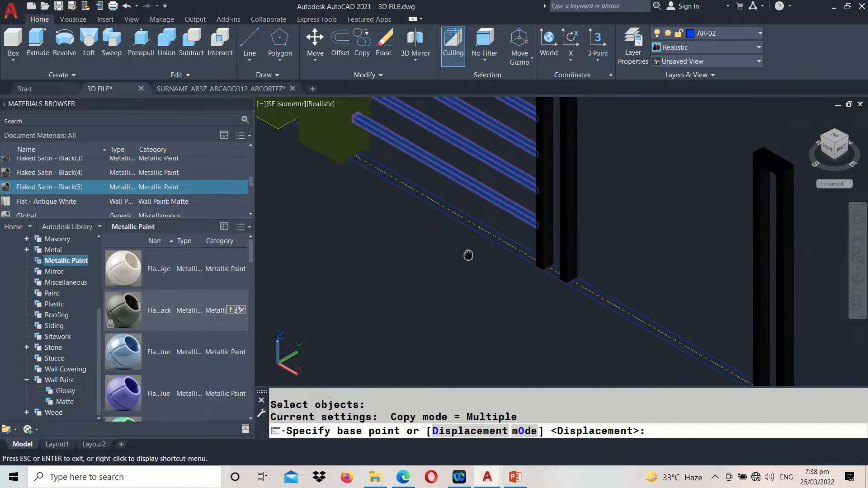
scroll(350, 160, "up", 2)
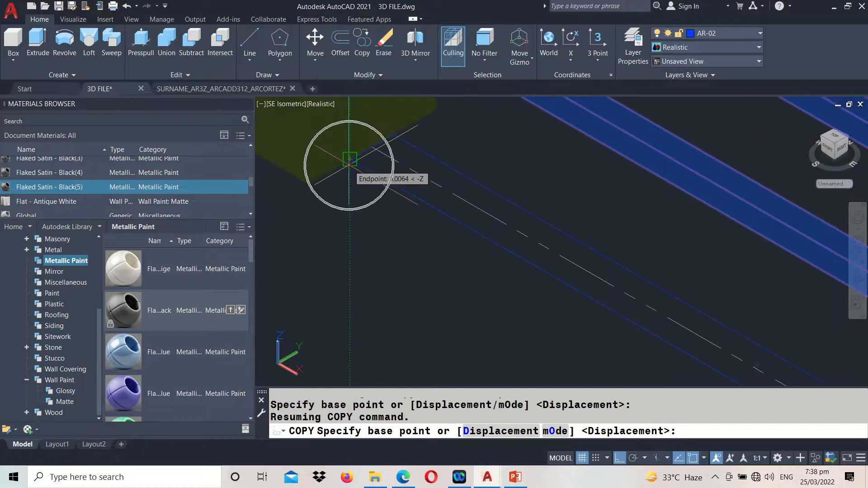
left_click(350, 159)
scroll(350, 159, "down", 3)
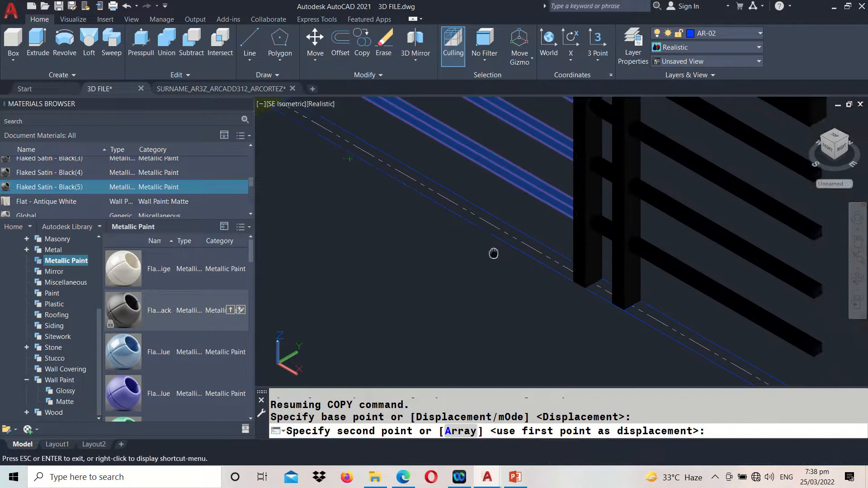
scroll(522, 260, "up", 3)
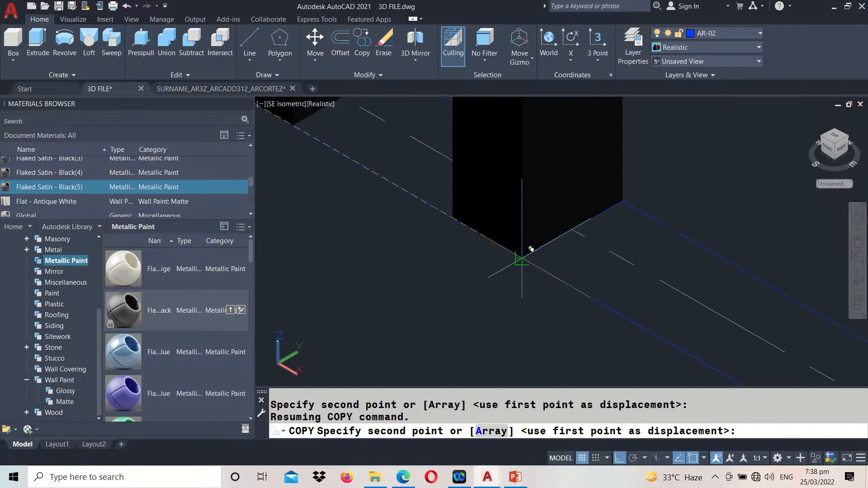
left_click(522, 260)
Place another copy of the bars at the outer front base corner of the second slim frame and finish copying
scroll(515, 251, "down", 2)
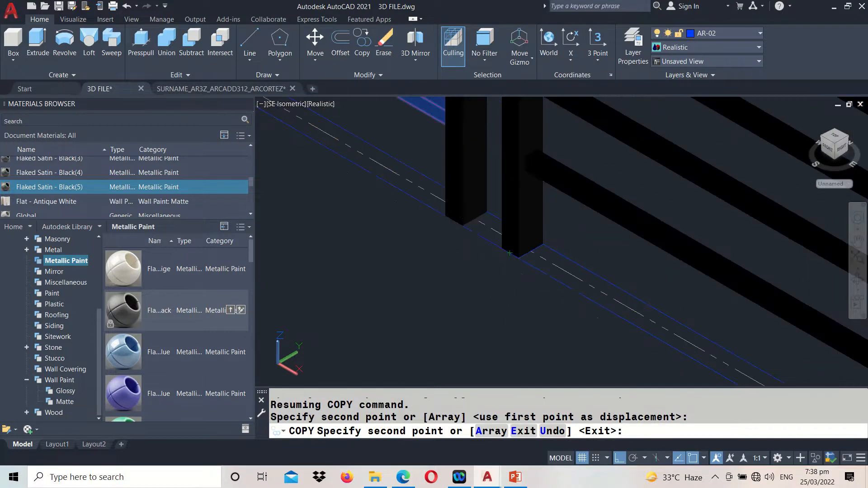
scroll(551, 289, "up", 3)
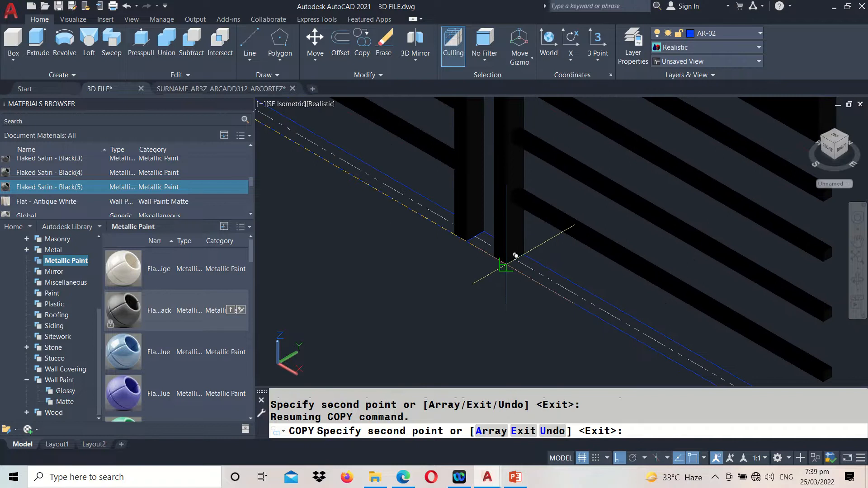
left_click(507, 264)
key("Return")
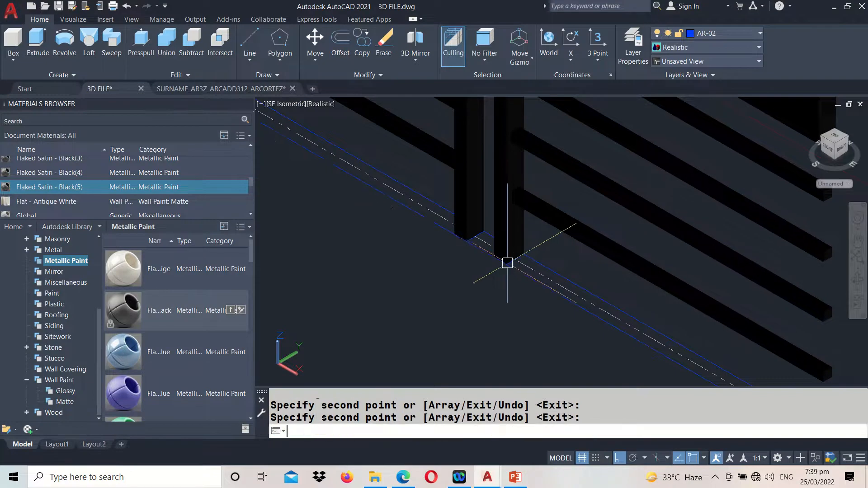
Save the drawing with the two copied sets of bars
scroll(507, 264, "down", 3)
middle_click_drag(631, 188, 634, 235)
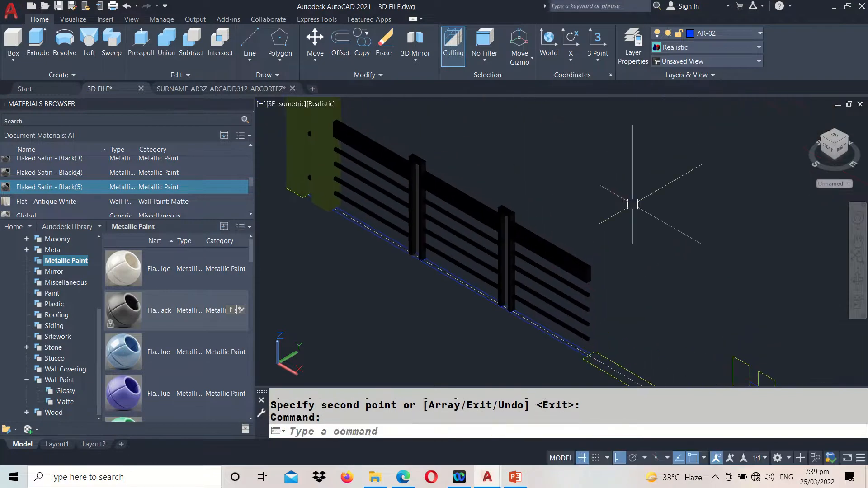
key("ctrl+s")
Measure the height of the wide end panel's outer vertical edge in the elevation outline
middle_click_drag(642, 333, 648, 290)
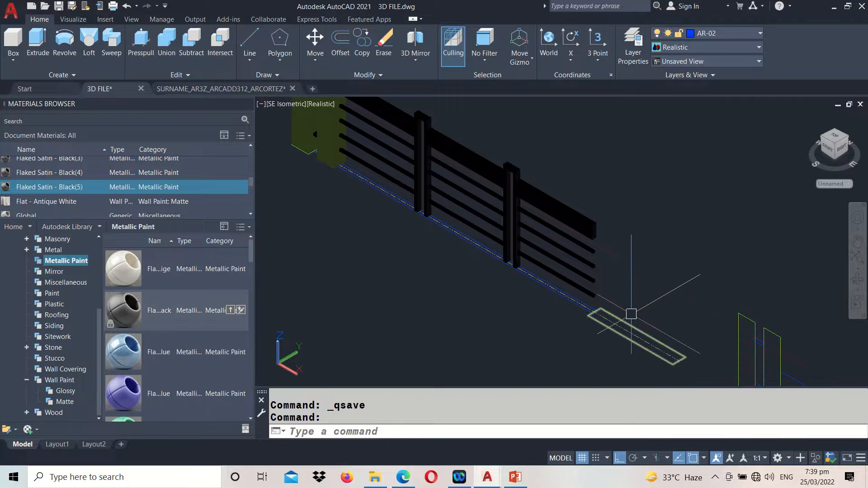
scroll(631, 312, "down", 3)
type("DI")
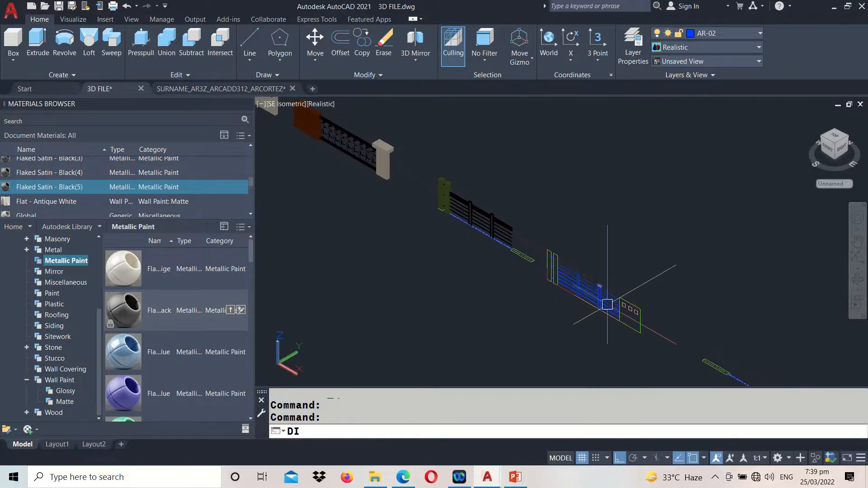
key("Return")
scroll(608, 285, "up", 3)
left_click(621, 278)
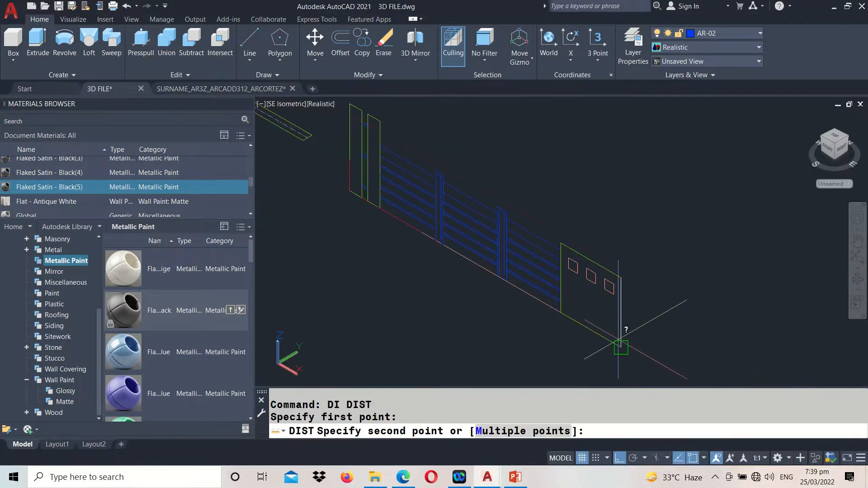
left_click(621, 347)
left_click_drag(333, 409, 380, 418)
Draw a box between opposite corners of the green rectangle at the railing's end, with a height of 1
middle_click_drag(325, 195, 495, 336)
scroll(426, 202, "up", 2)
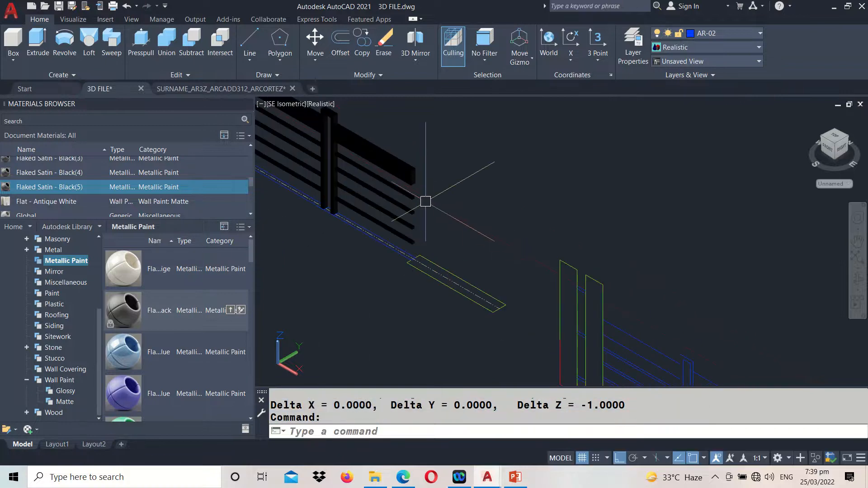
left_click(15, 52)
scroll(348, 271, "up", 3)
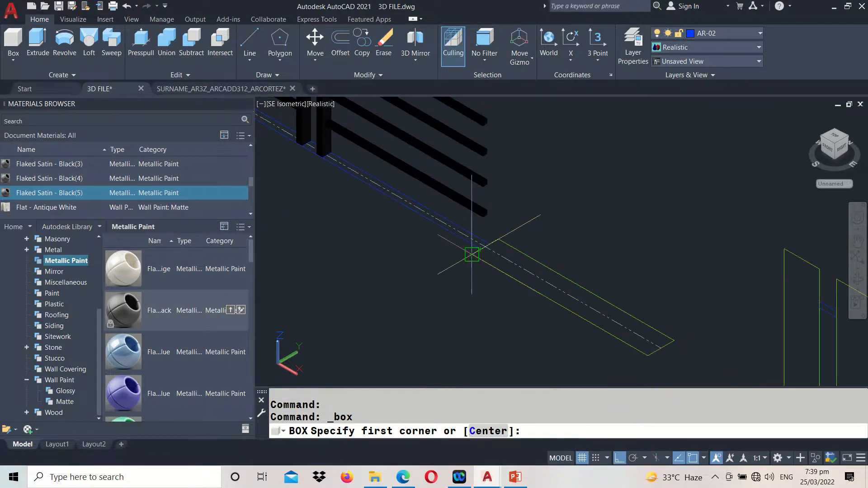
left_click(472, 255)
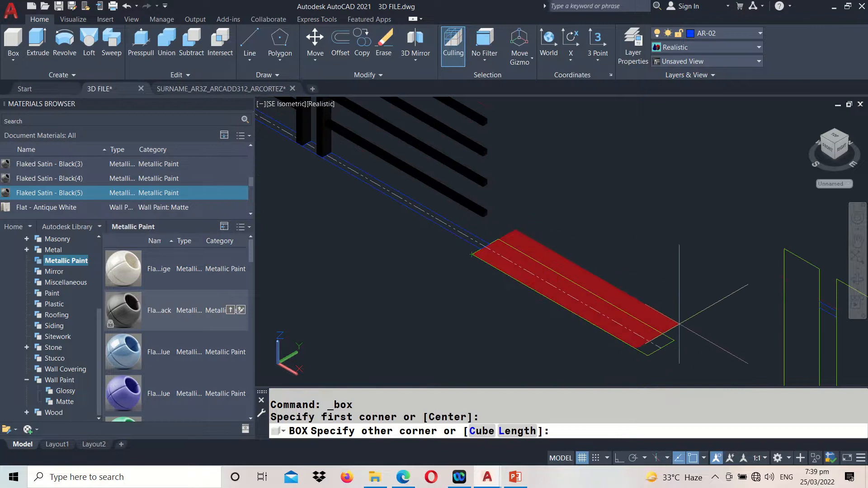
left_click(674, 341)
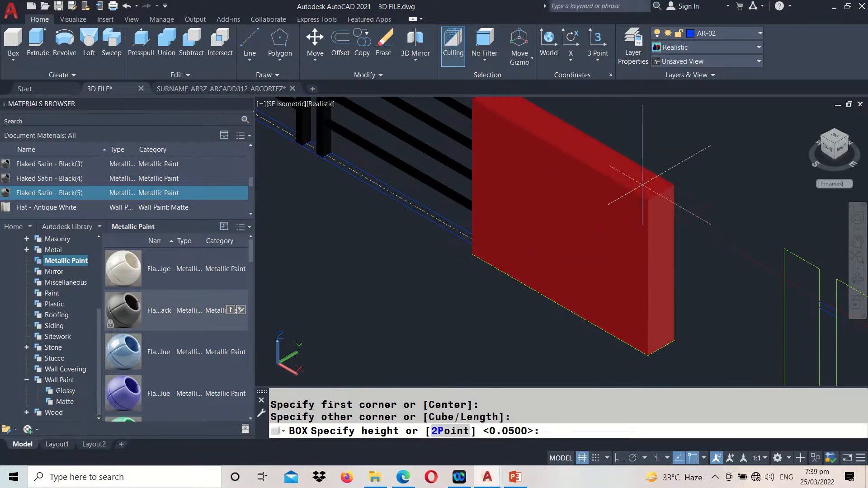
type("1")
key("Return")
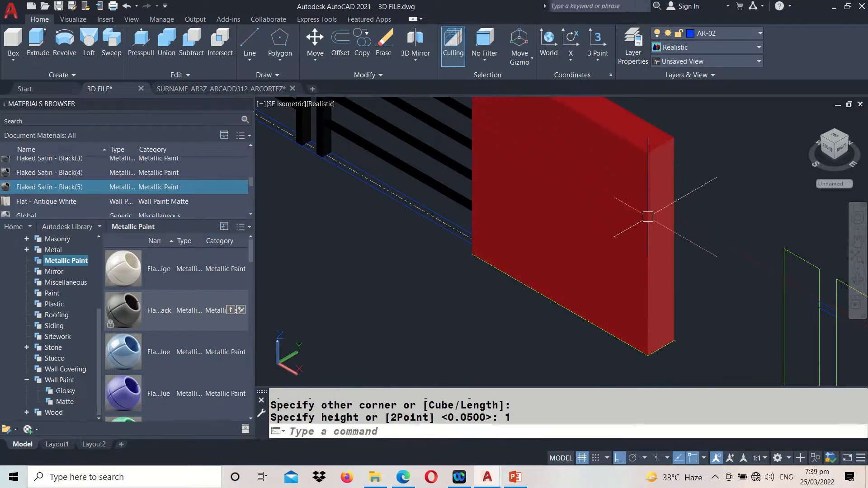
Match the new end box's properties to the second olive post, and save the drawing
scroll(646, 213, "down", 4)
type("ma")
key("Return")
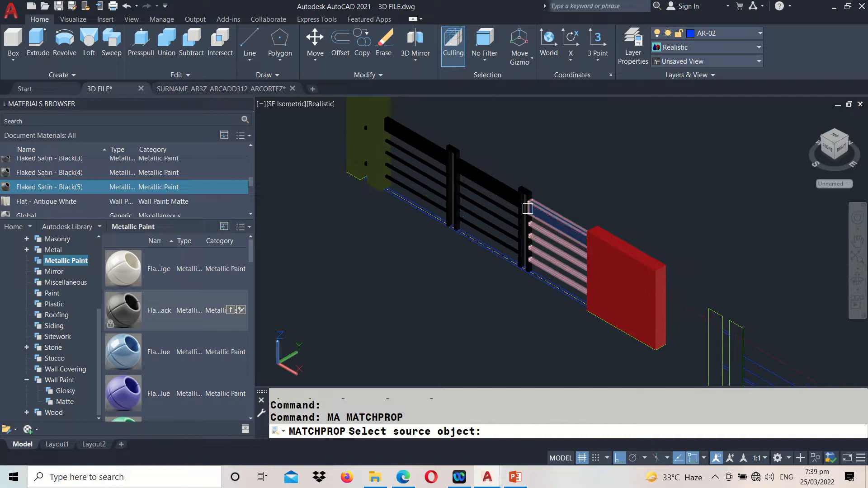
left_click(377, 147)
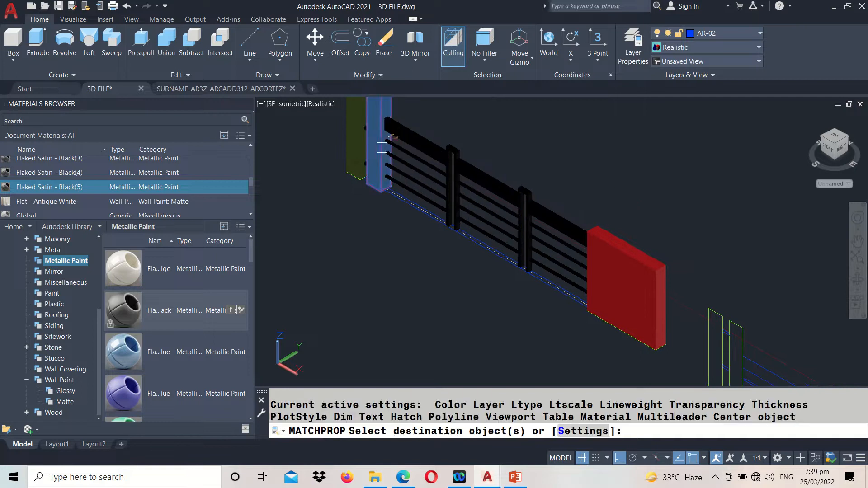
left_click(617, 277)
key("Return")
middle_click_drag(617, 277, 588, 301)
key("Return")
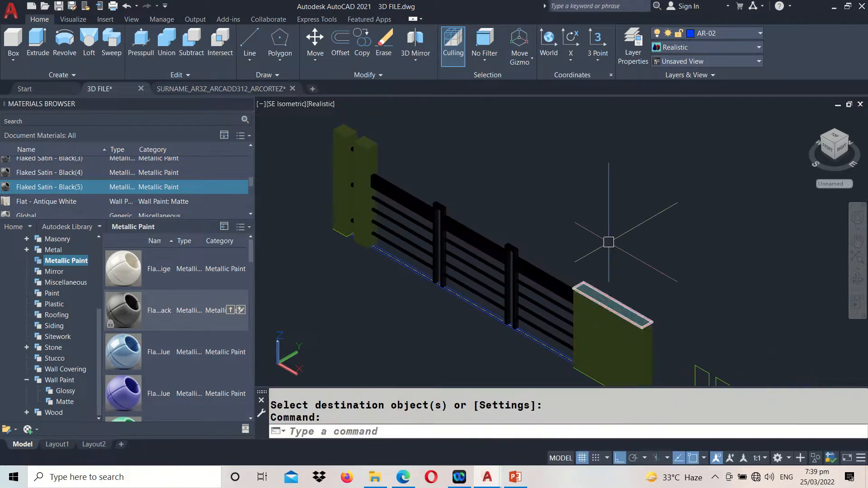
key("ctrl+s")
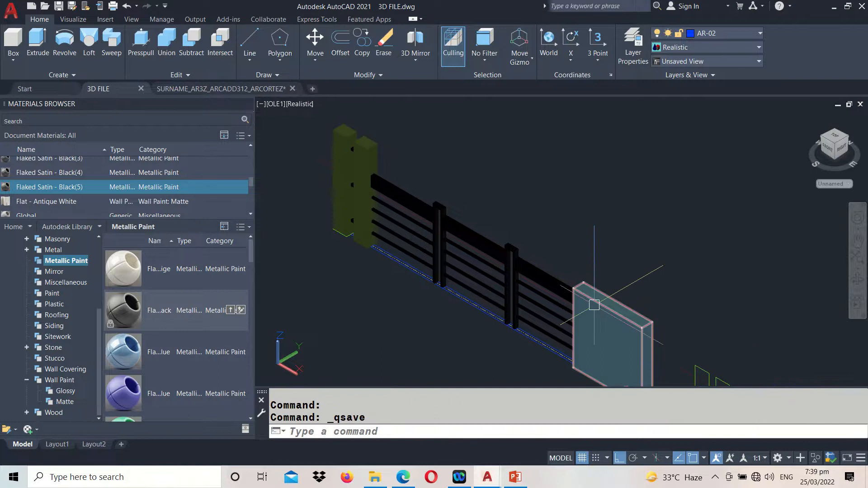
Copy the three small squares from the midpoint of the elevation panel's top edge to the midpoint of the olive end box's front top edge
middle_click_drag(719, 322, 616, 223)
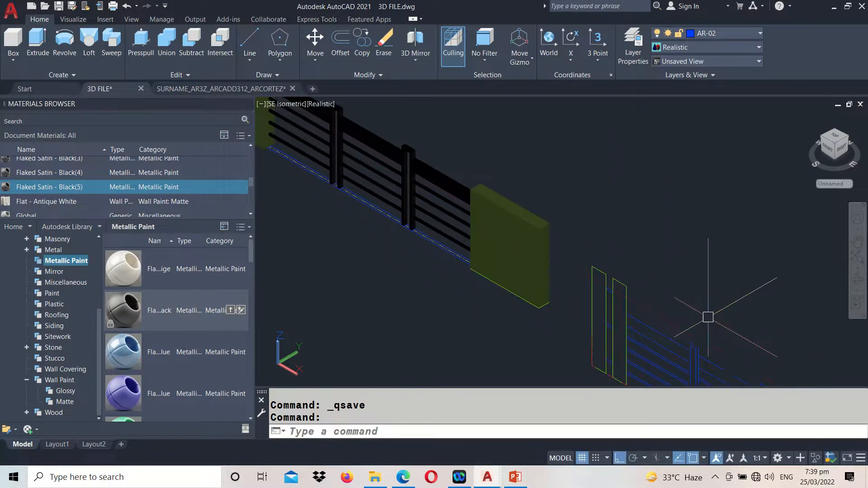
middle_click_drag(581, 290, 746, 357)
middle_click_drag(678, 308, 396, 102)
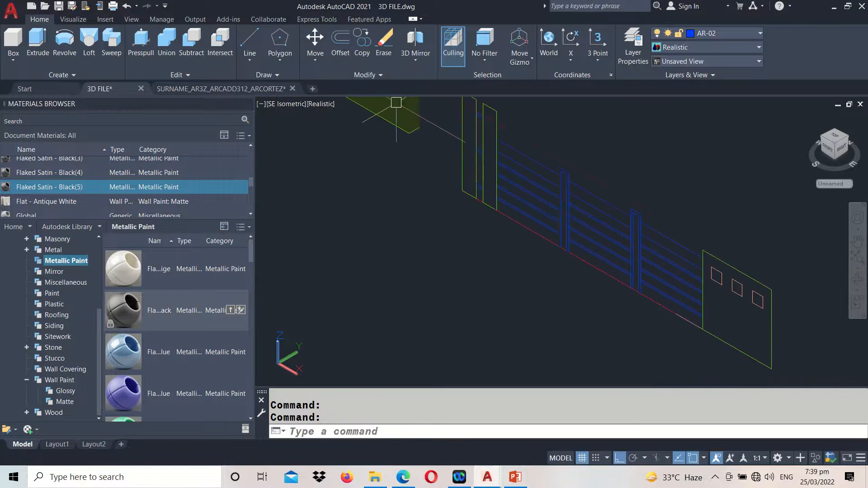
scroll(747, 294, "up", 2)
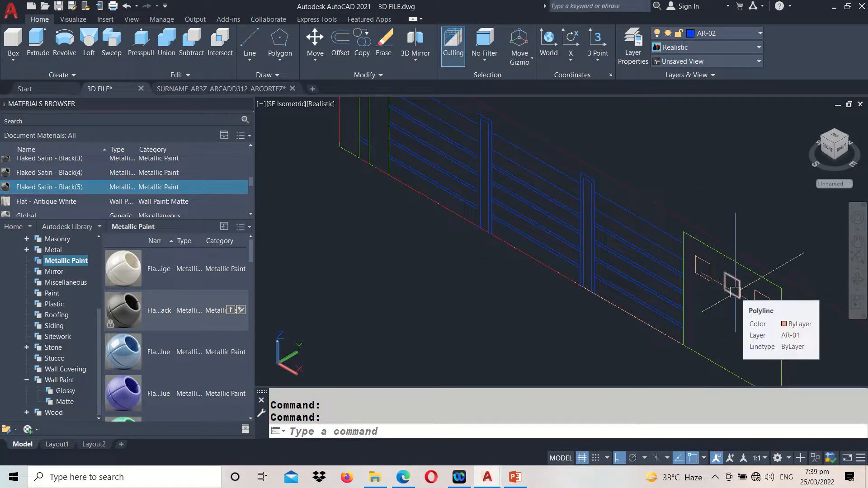
type("co")
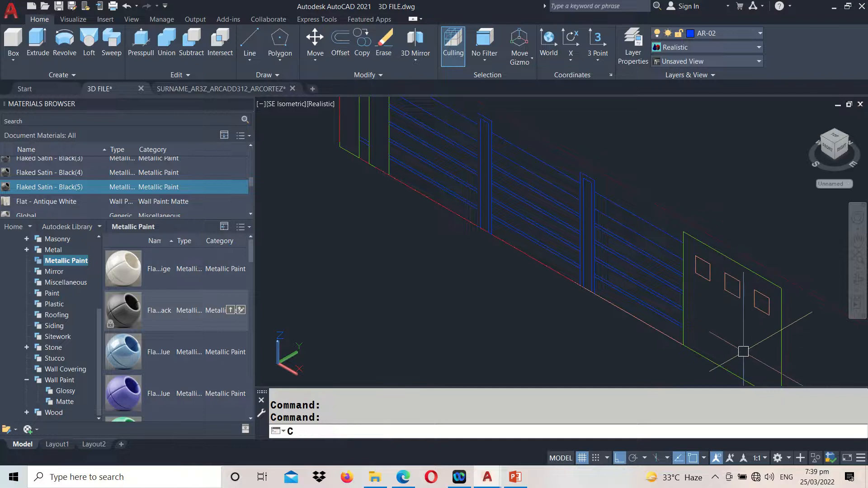
key("Return")
left_click(708, 258)
left_click(727, 277)
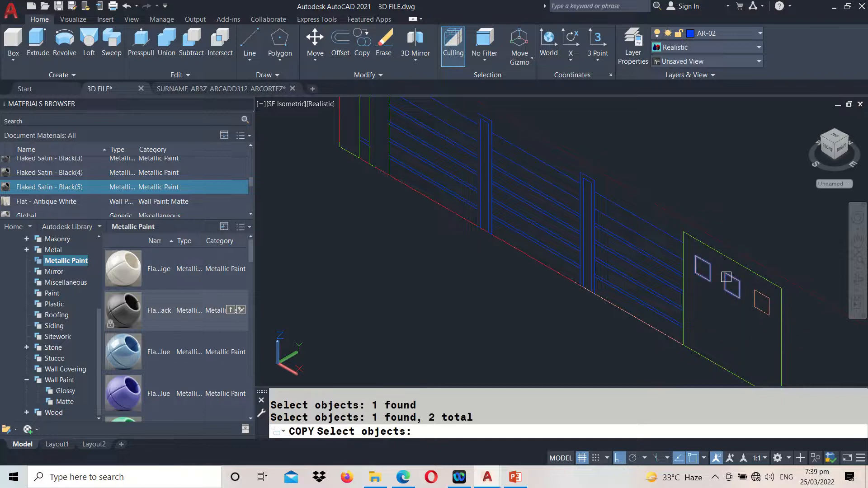
key("Return")
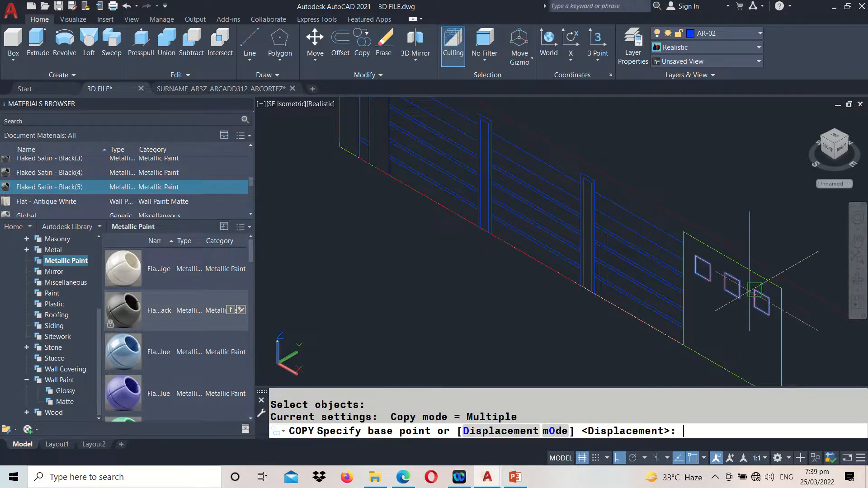
left_click(739, 263)
scroll(738, 260, "down", 2)
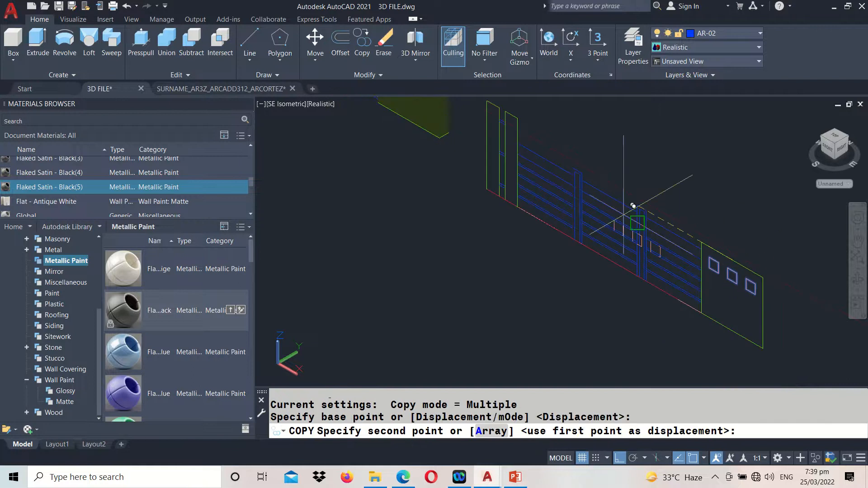
middle_click_drag(631, 208, 531, 254)
scroll(636, 337, "up", 2)
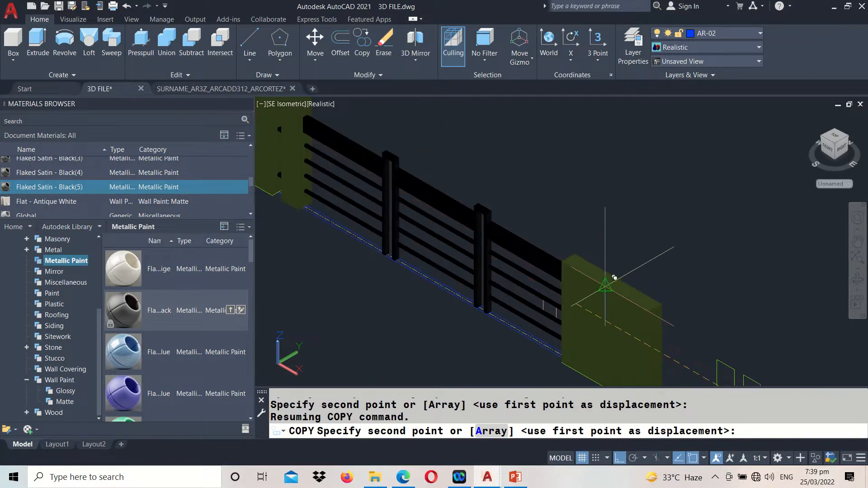
left_click(613, 289)
key("Return")
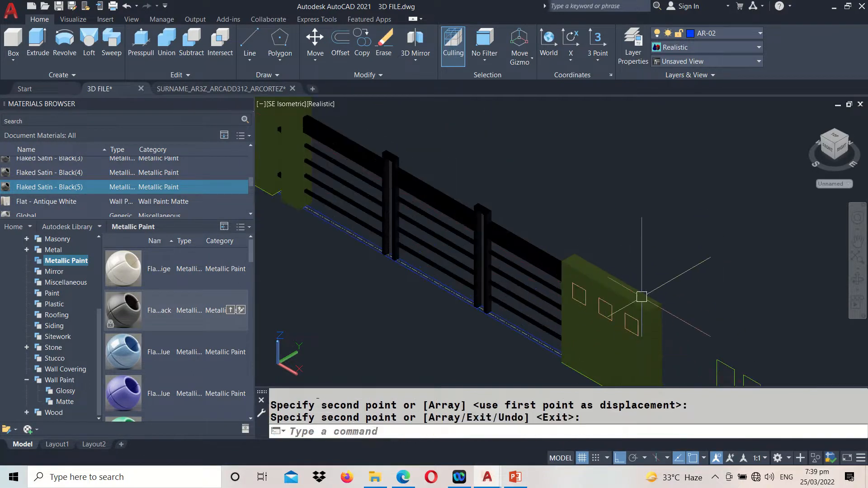
Extrude the three small squares on the olive end panel's front face to a height of 0.025
middle_click_drag(642, 298, 640, 260)
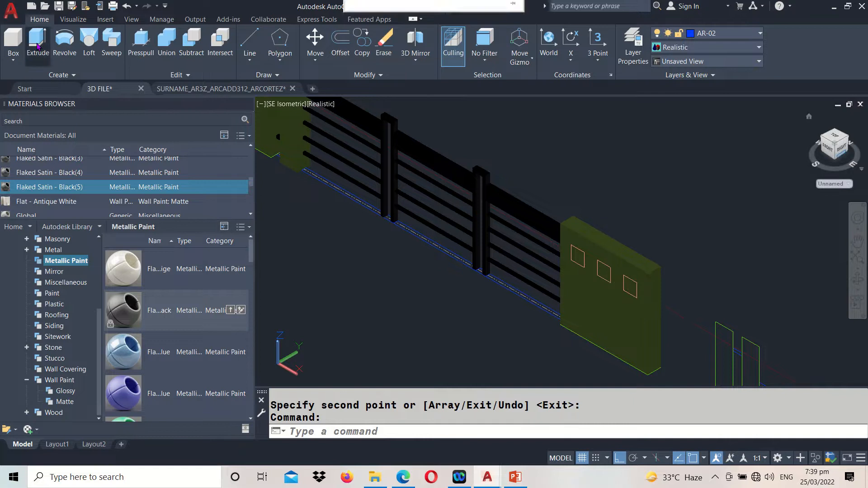
left_click(38, 39)
scroll(555, 277, "up", 3)
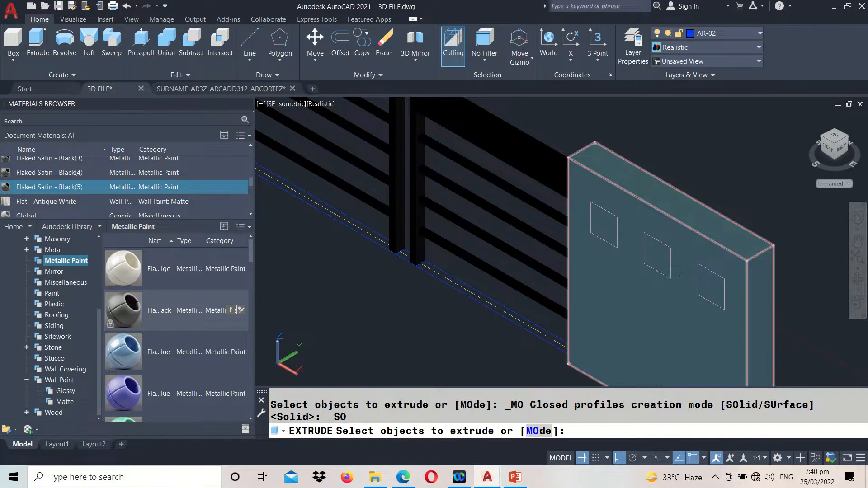
left_click(658, 274)
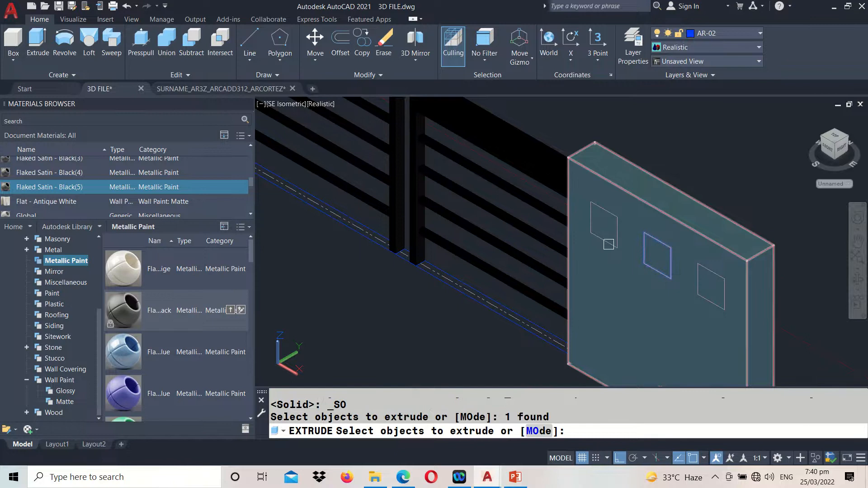
left_click(608, 247)
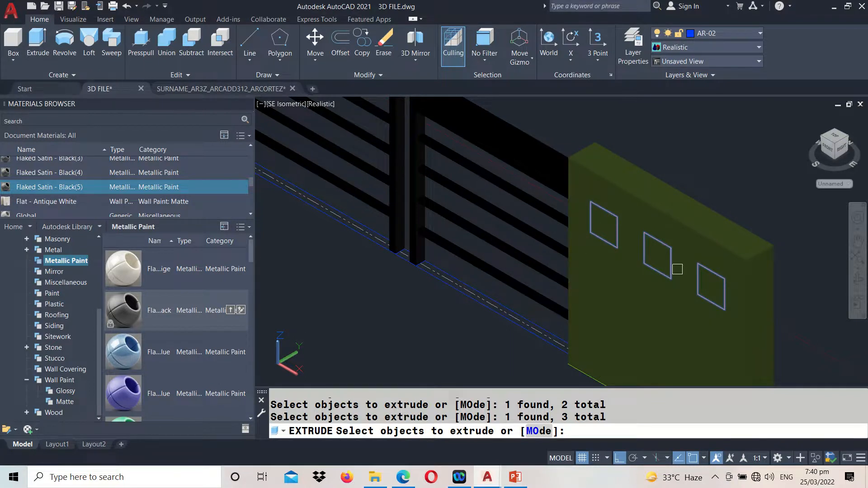
key("Return")
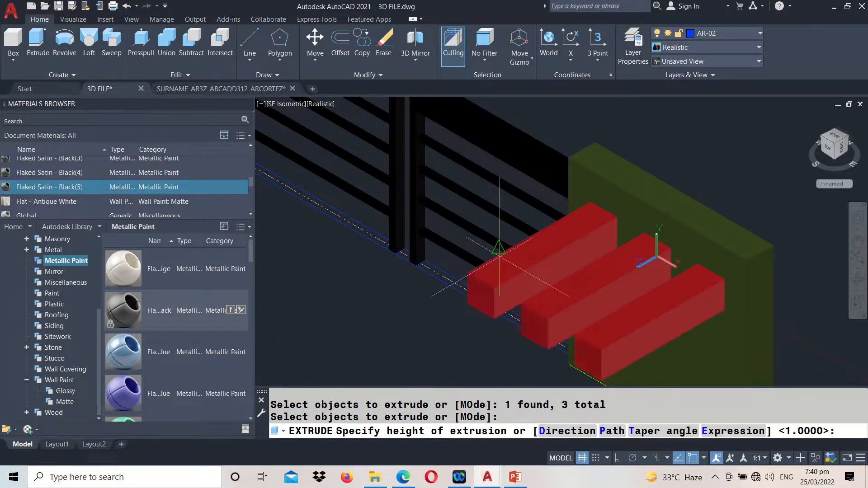
left_click(455, 435)
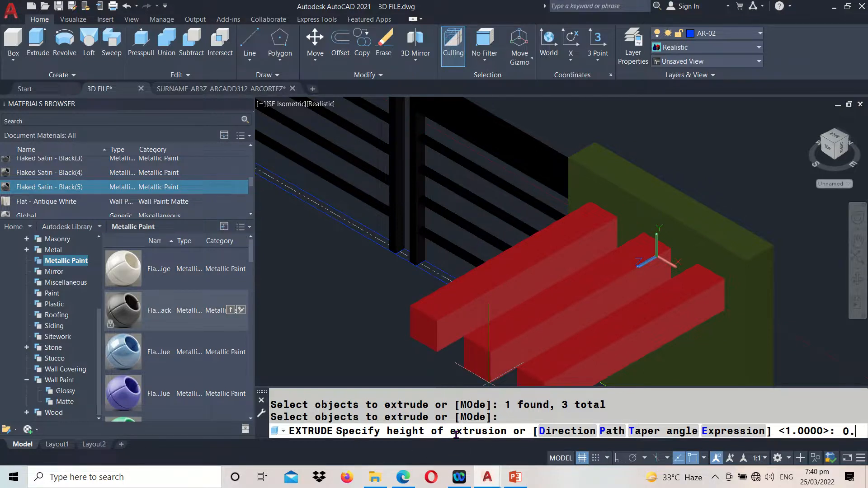
type("0.025")
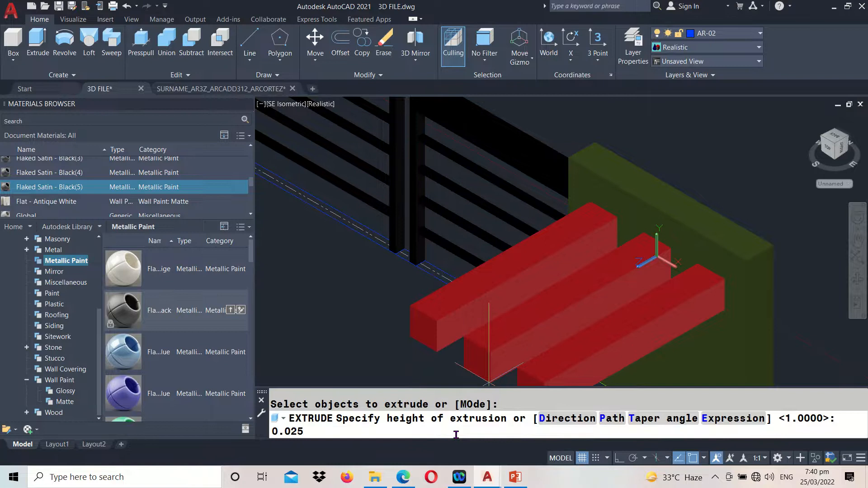
key("Return")
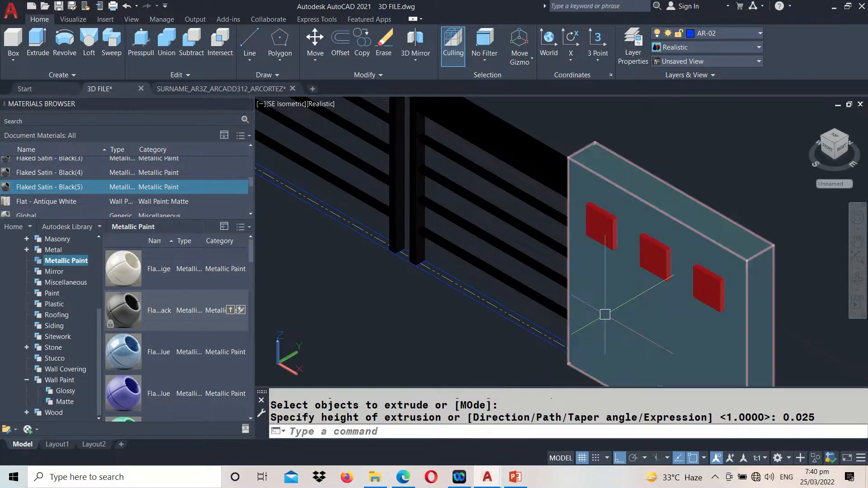
Select the three extruded square blocks, enlarge the document materials list and set its thumbnail size to 24 x 24
scroll(602, 309, "down", 3)
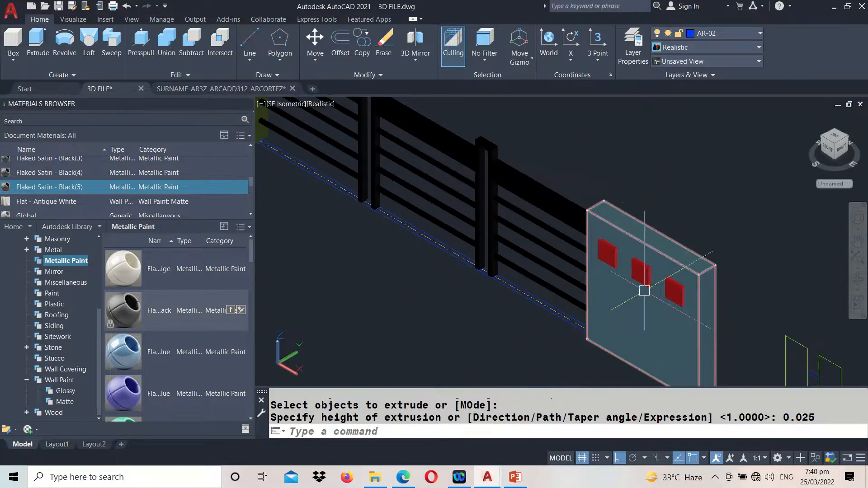
left_click(607, 252)
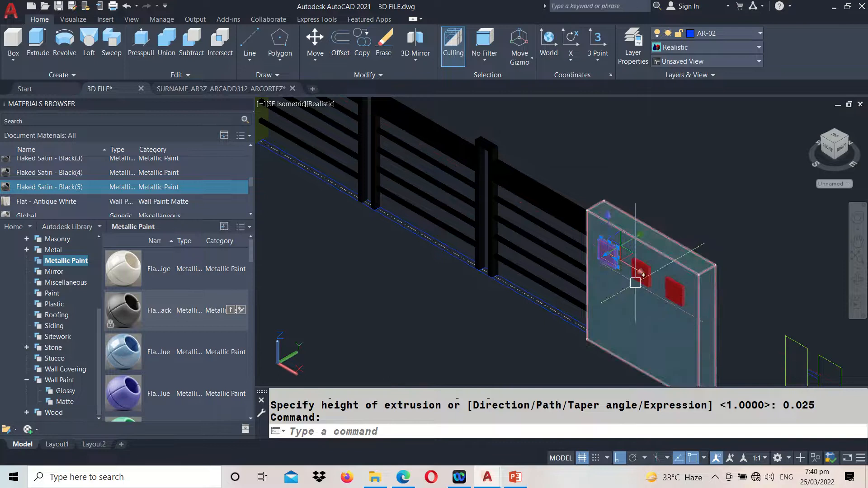
left_click(644, 284)
left_click(668, 301)
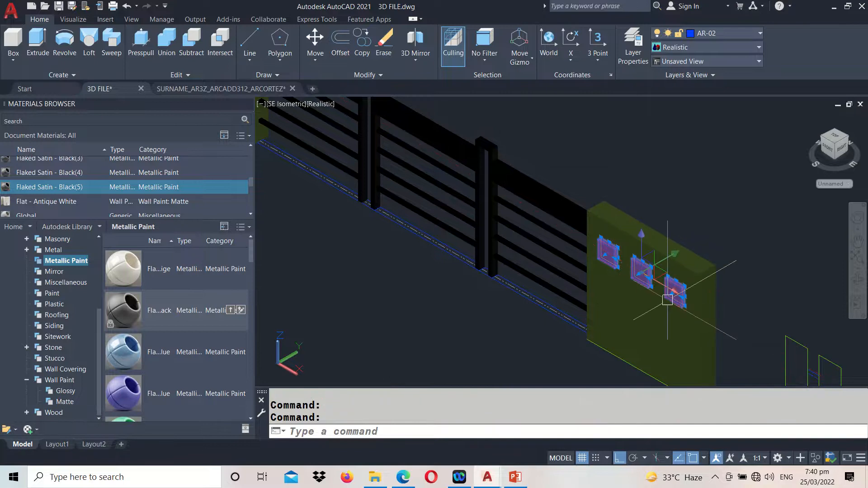
scroll(83, 188, "down", 1)
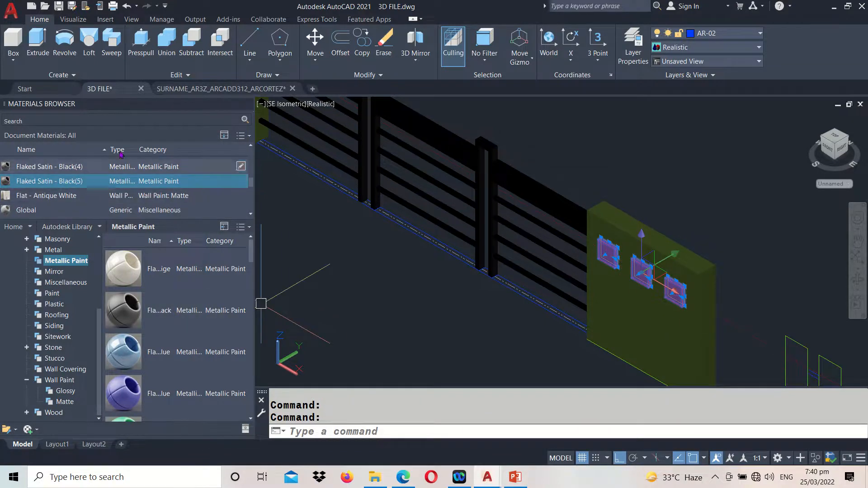
scroll(104, 170, "up", 1)
scroll(148, 208, "down", 1)
left_click_drag(125, 219, 125, 280)
scroll(226, 221, "down", 3)
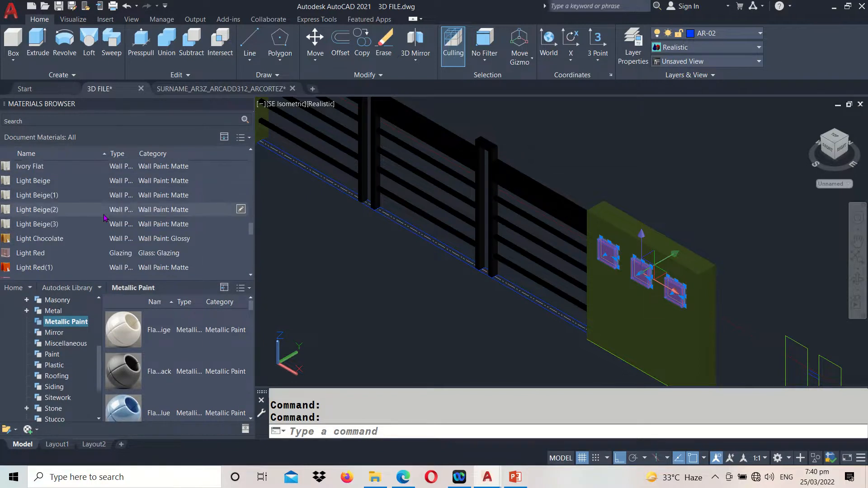
left_click(241, 138)
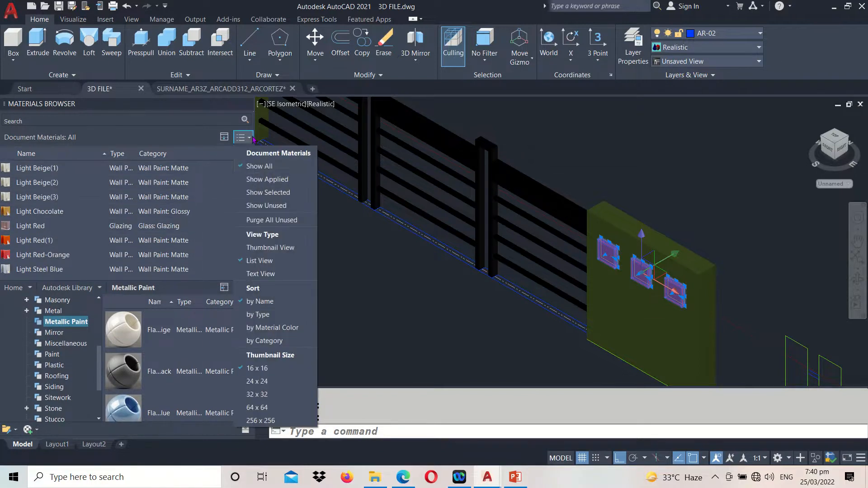
left_click(257, 381)
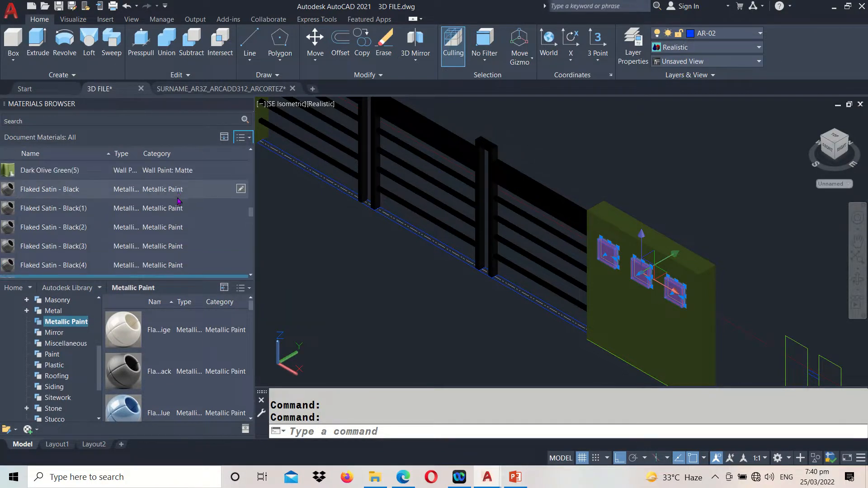
Assign the Beige matte wall paint to the three selected square blocks and save the drawing
scroll(179, 200, "up", 5)
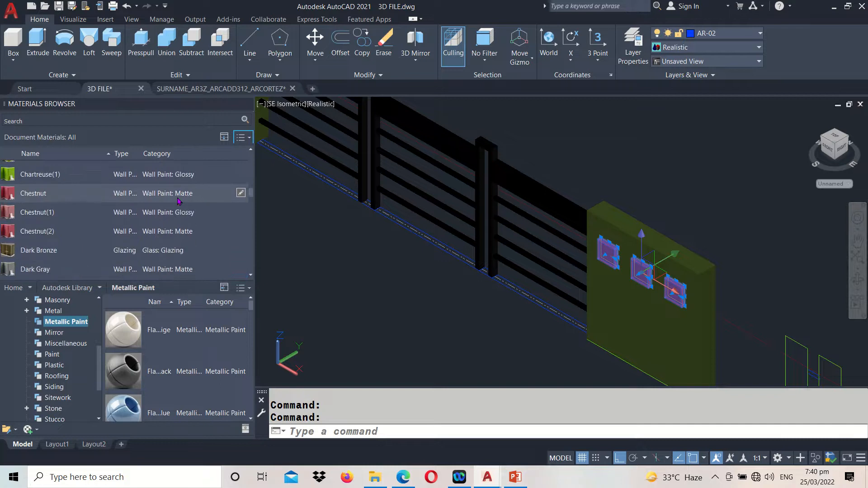
scroll(179, 201, "up", 2)
scroll(179, 201, "up", 6)
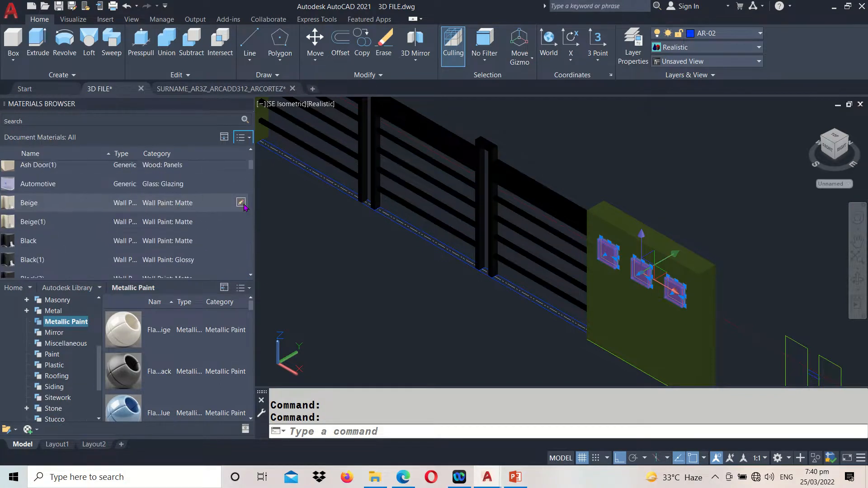
left_click(242, 204)
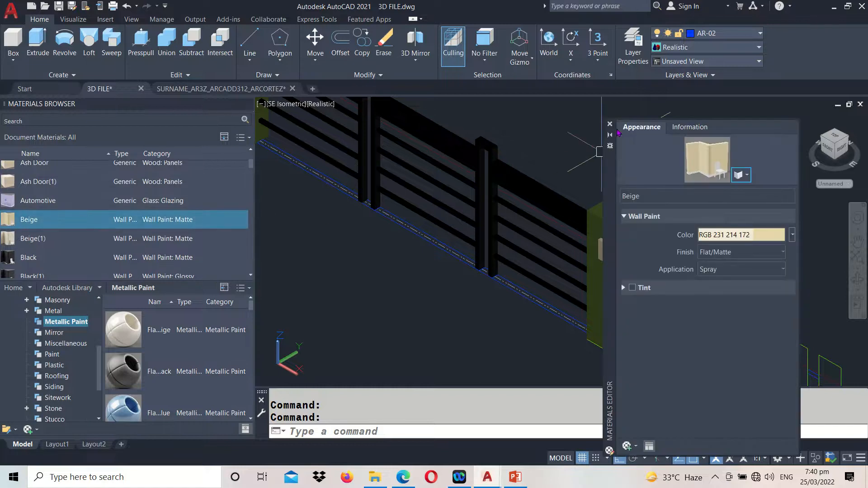
left_click(610, 124)
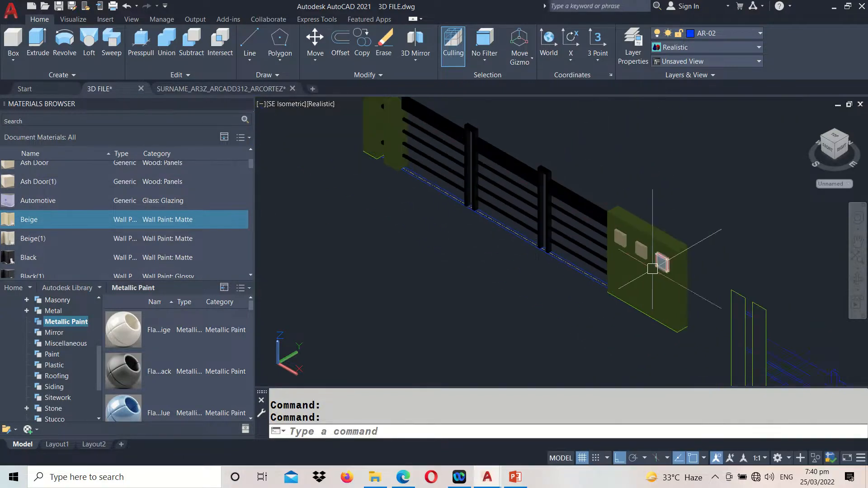
middle_click_drag(534, 338, 528, 376)
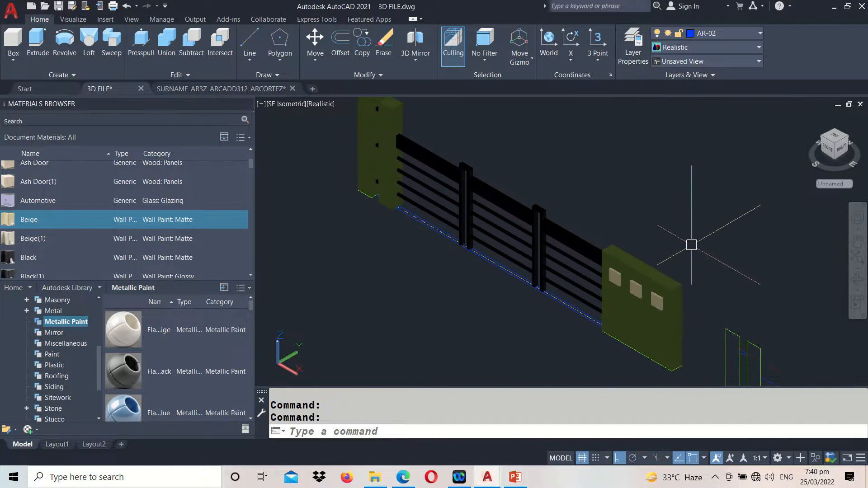
key("ctrl+s")
Switch to the ACTIVITY 02 PDF in Edge and examine the second railing's plan, elevation and dimensions
middle_click_drag(747, 271, 313, 101)
middle_click_drag(519, 254, 589, 200)
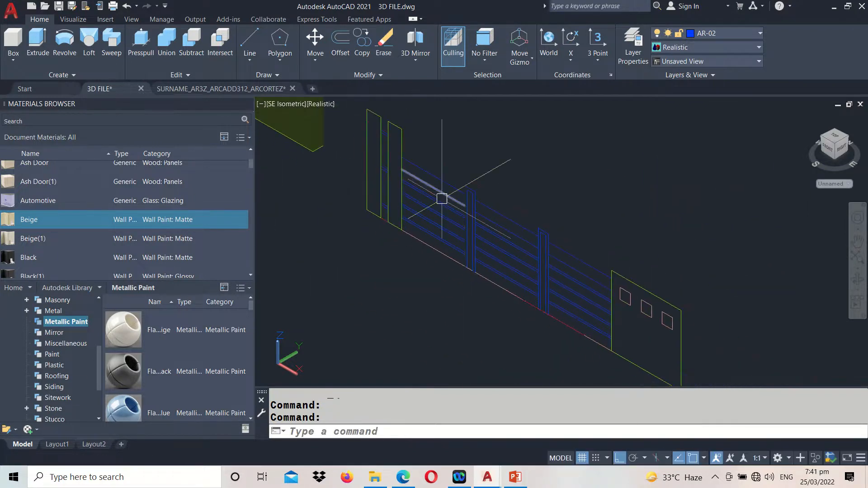
scroll(442, 199, "down", 2)
middle_click_drag(715, 271, 549, 252)
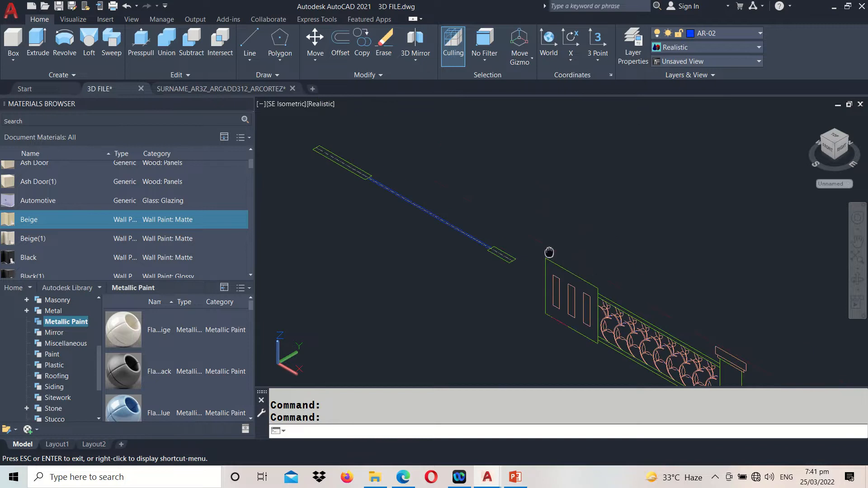
left_click(403, 477)
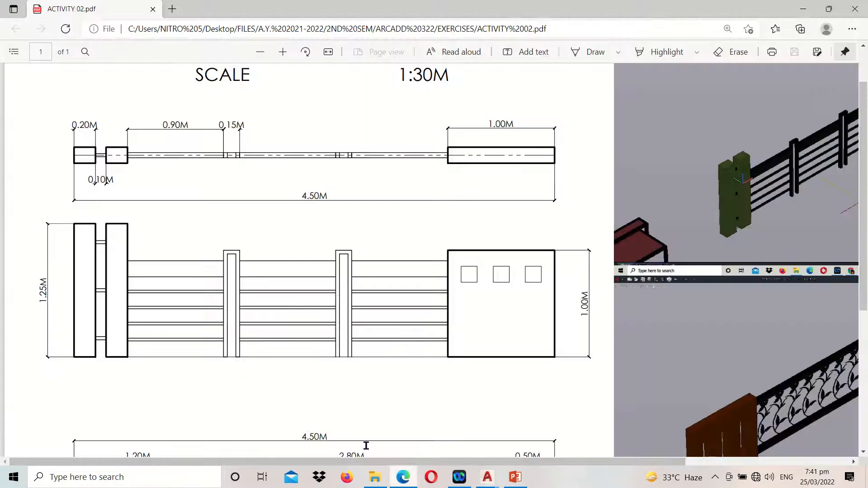
left_click(260, 52)
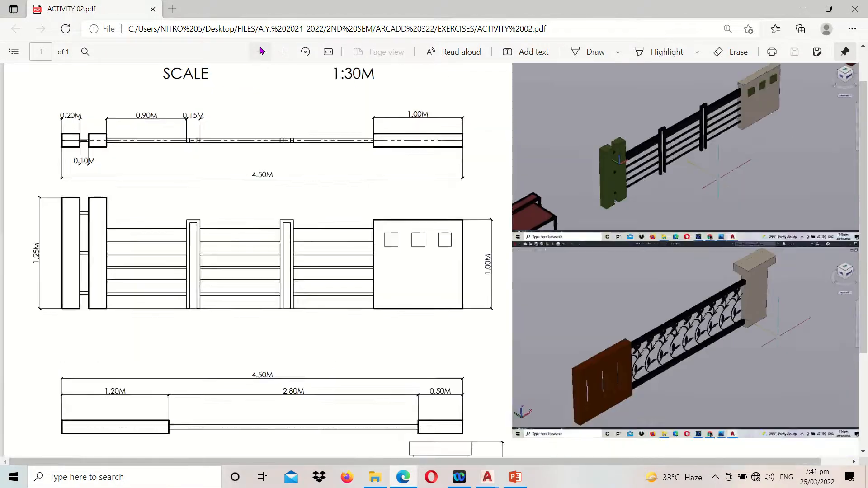
left_click(260, 52)
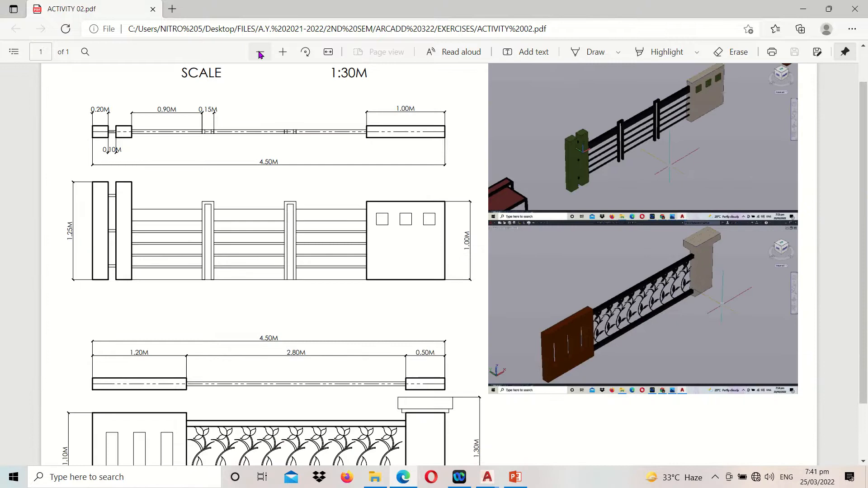
left_click(260, 51)
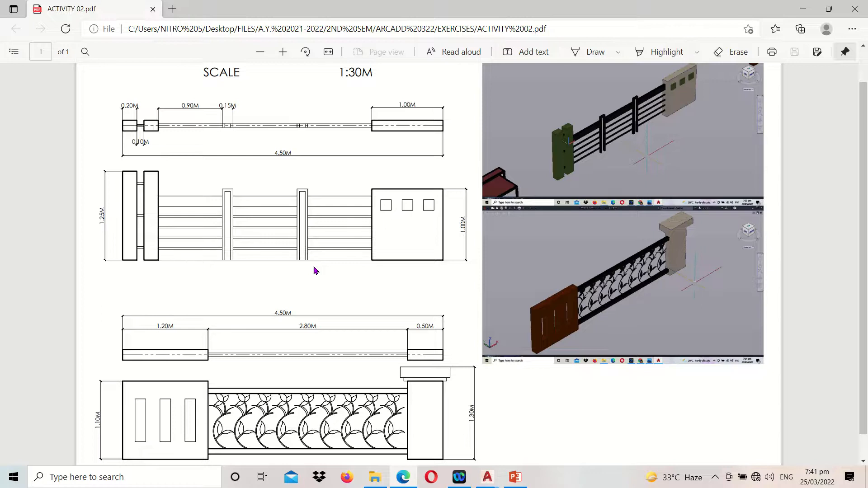
scroll(325, 273, "down", 1)
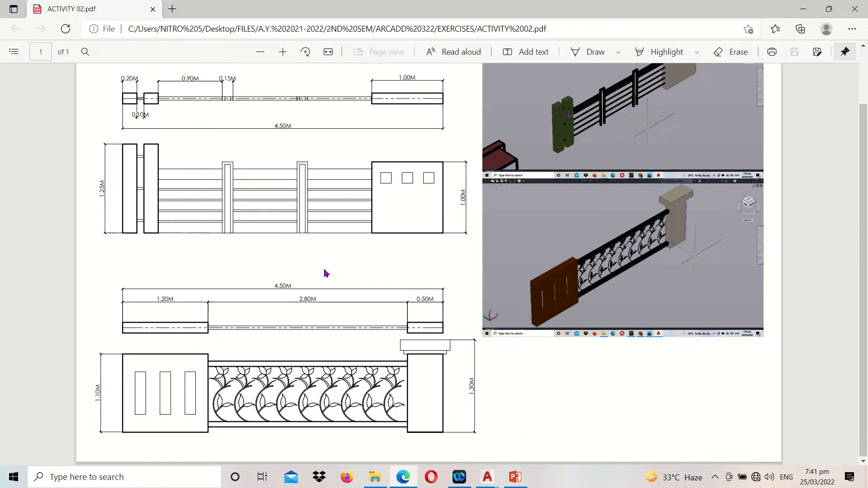
left_click(283, 58)
left_click(283, 58)
scroll(344, 131, "down", 6)
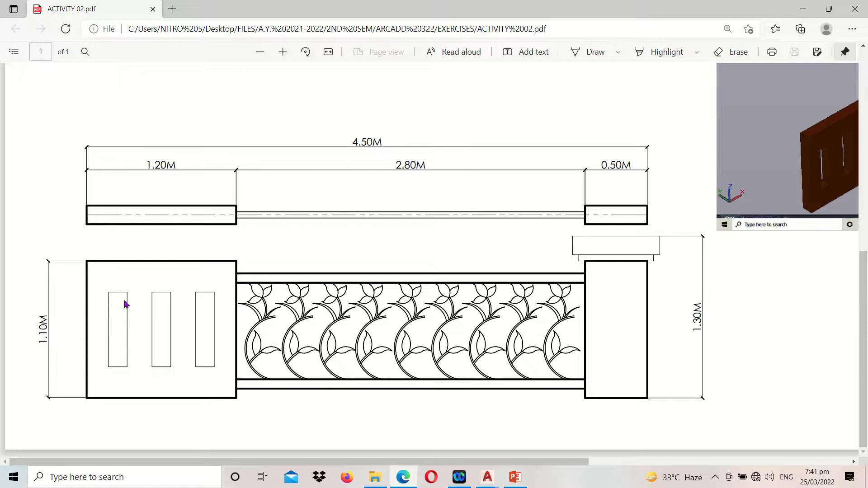
mouse_move(358, 6)
left_click(368, 36)
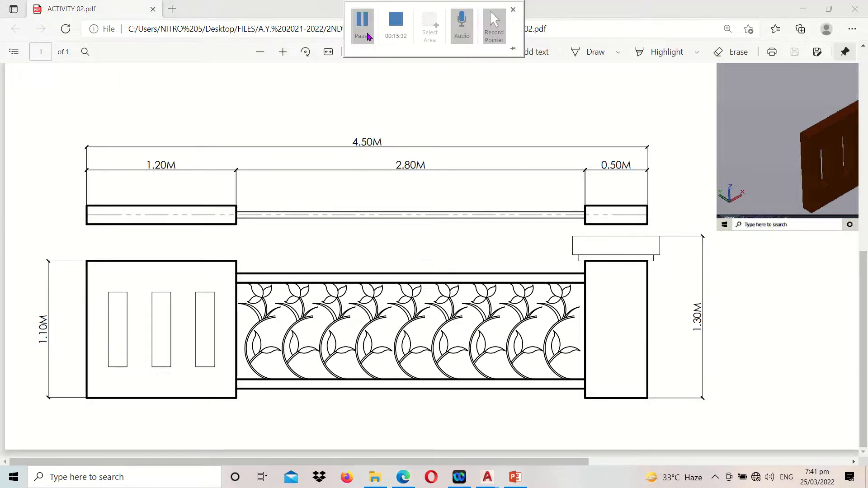
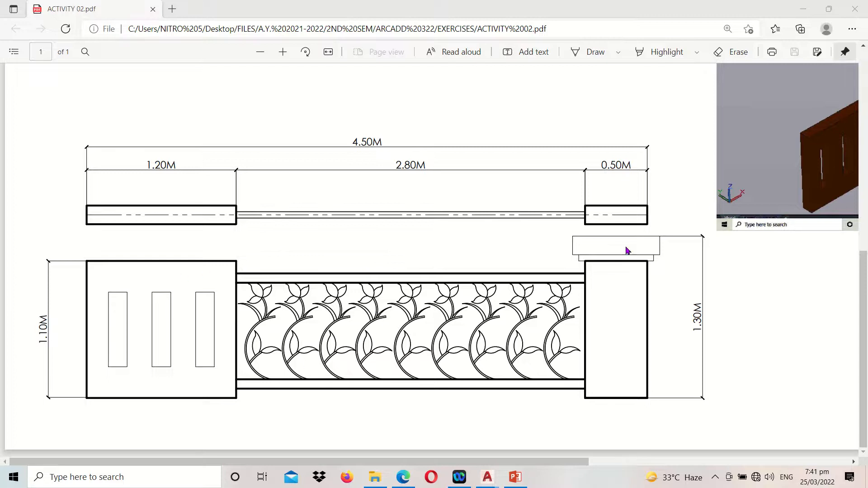
Switch to 3D FILE.dwg in AutoCAD and measure the height of the three-slot end panel in the second railing's elevation
mouse_move(492, 484)
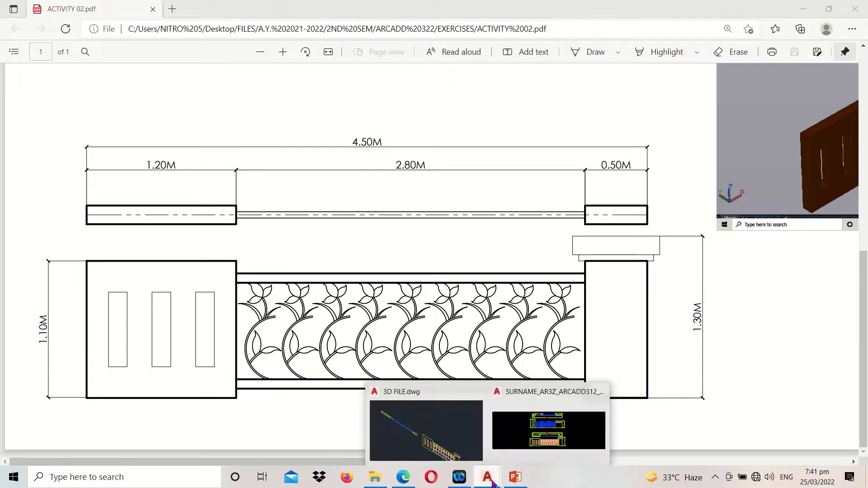
left_click(427, 431)
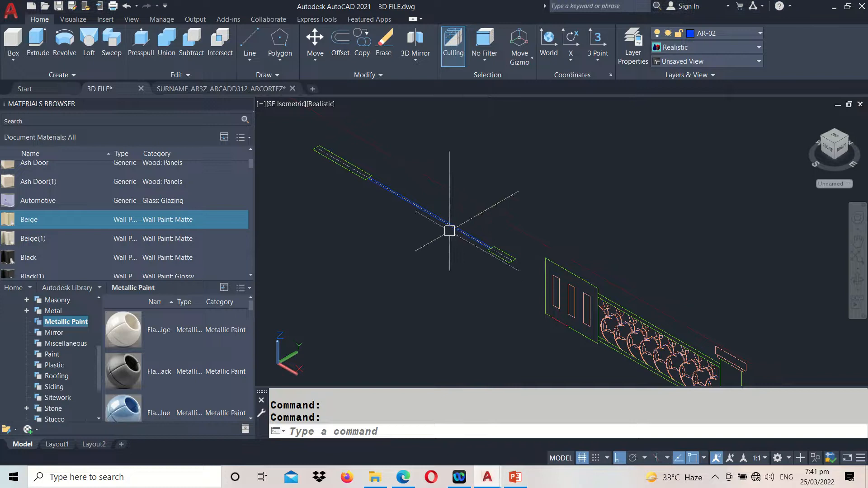
middle_click_drag(448, 231, 470, 279)
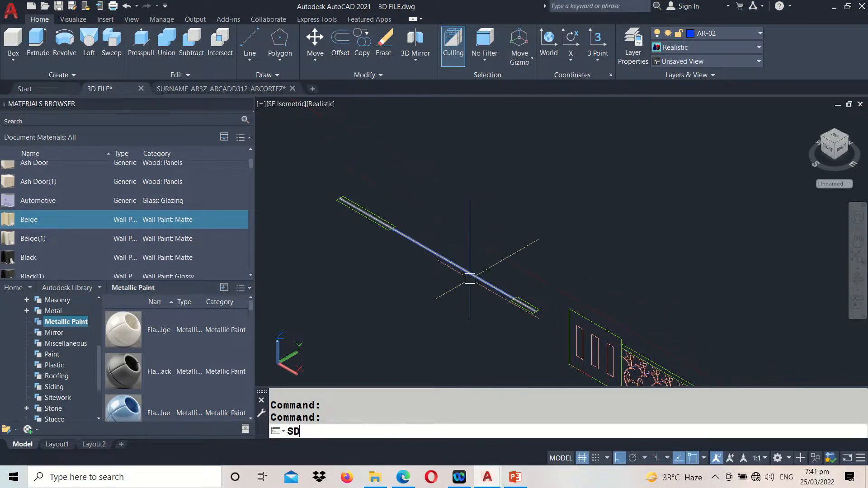
key("Escape")
type("DI")
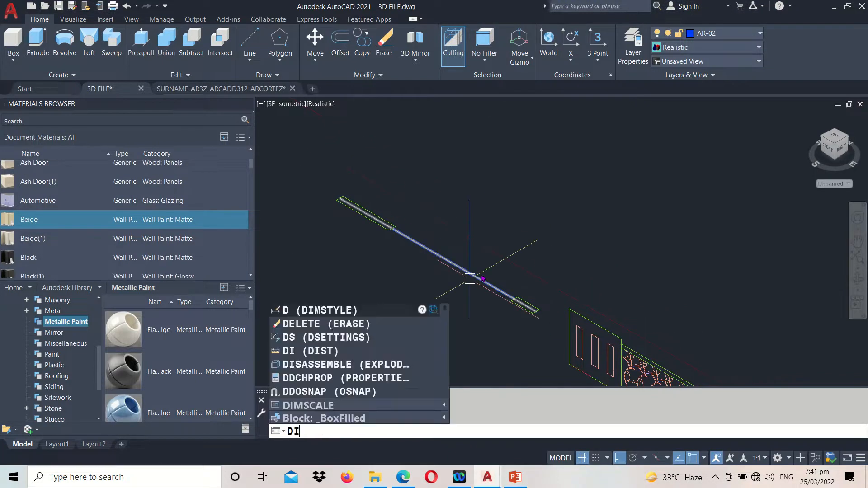
key("Return")
middle_click_drag(617, 292, 602, 264)
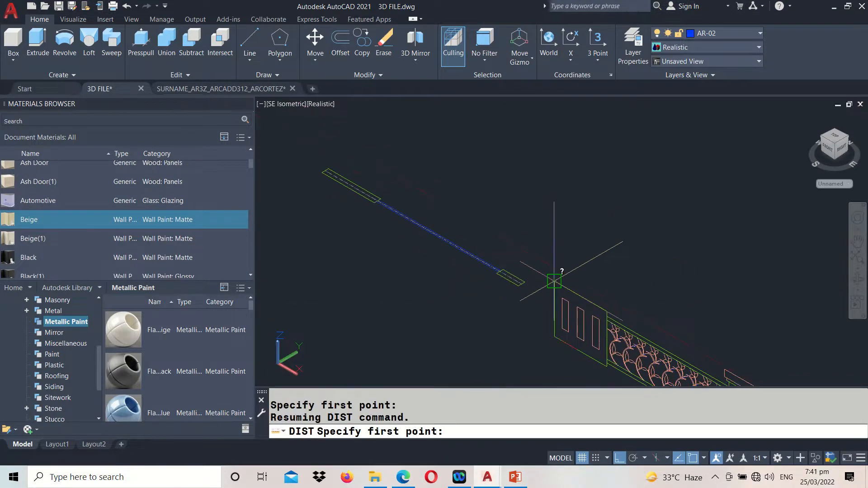
left_click(555, 282)
left_click(555, 337)
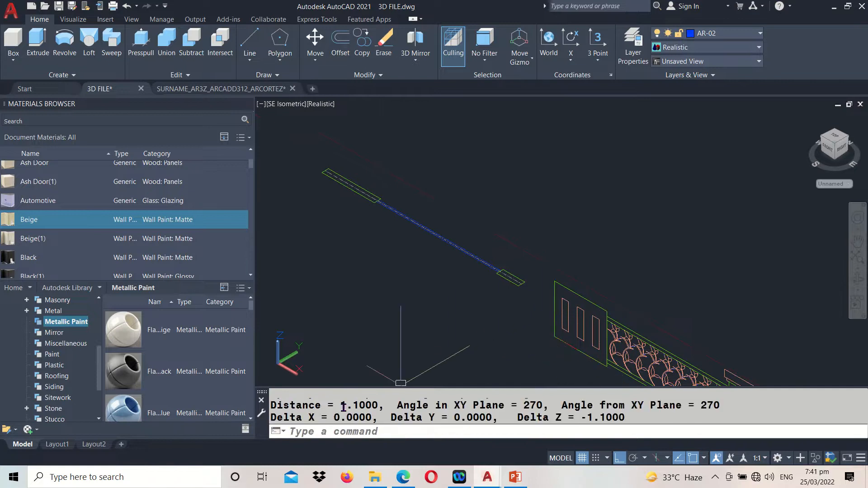
left_click(38, 41)
scroll(307, 132, "up", 3)
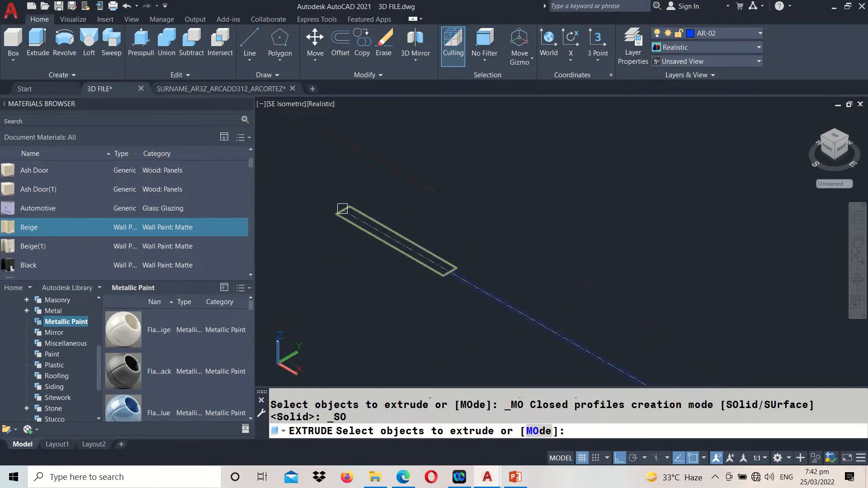
left_click(346, 220)
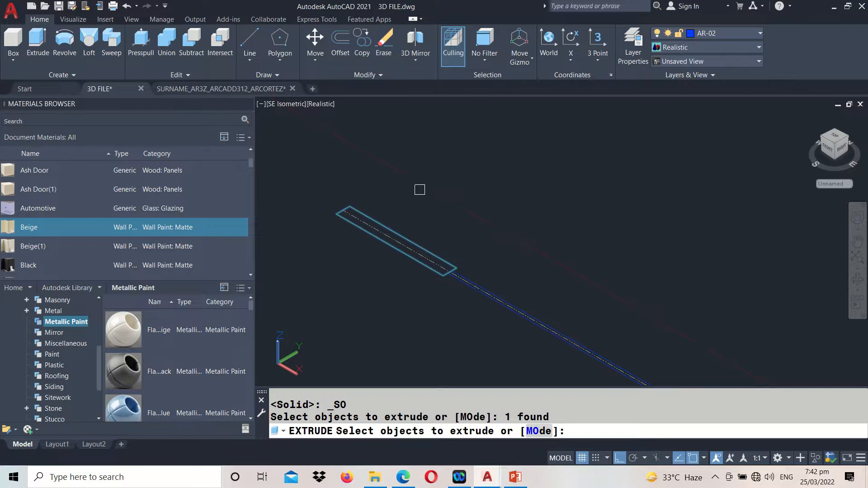
key("Return")
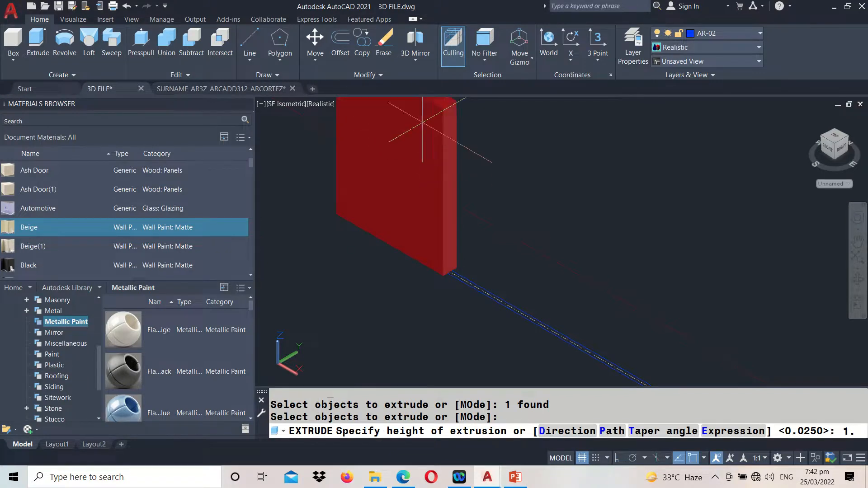
left_click_drag(337, 387, 335, 216)
key("Escape")
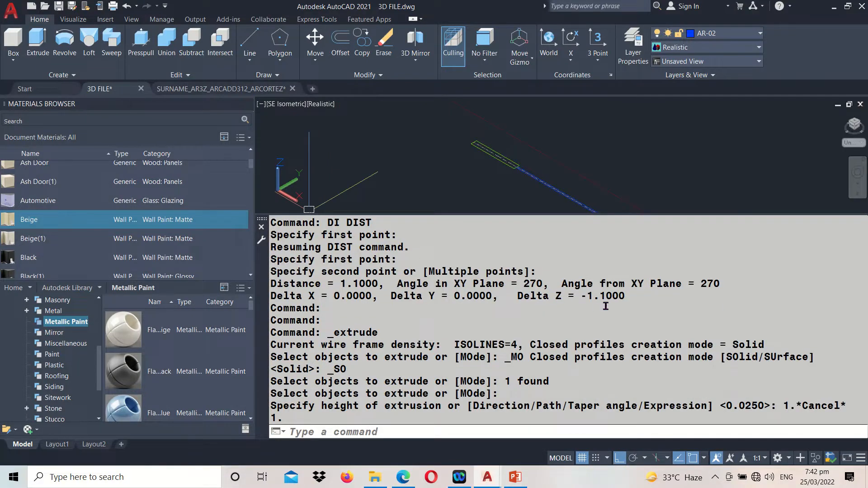
middle_click_drag(438, 160, 443, 204)
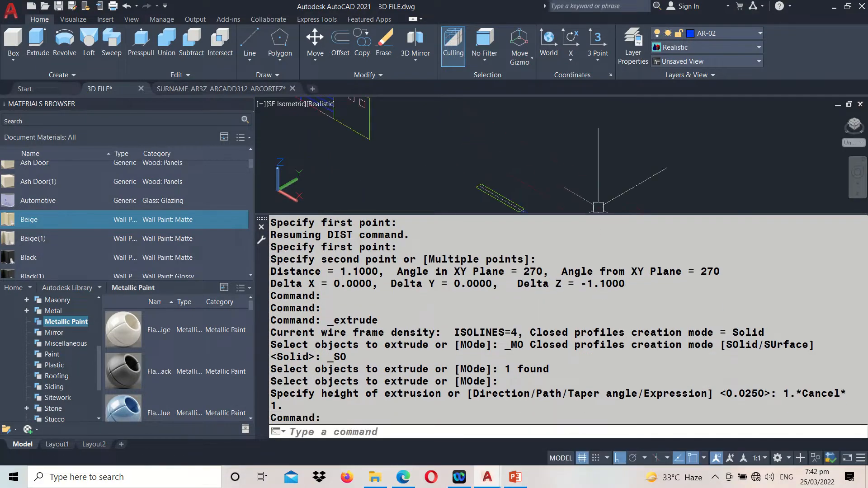
left_click_drag(597, 212, 497, 369)
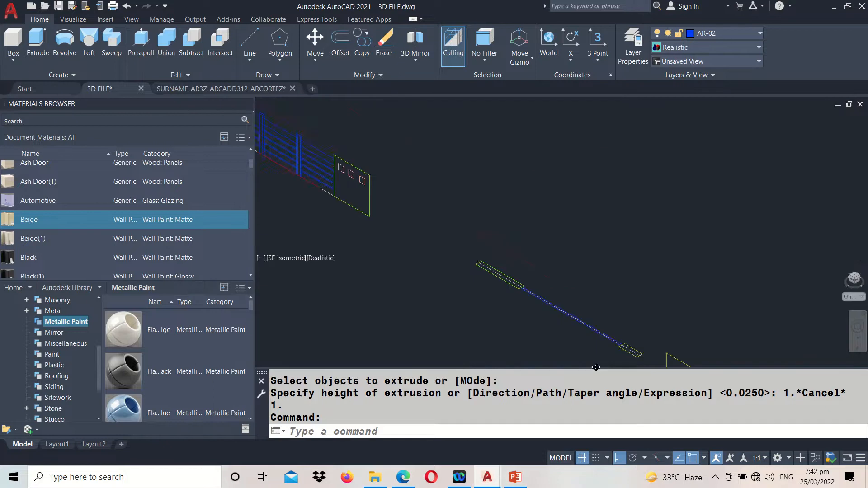
Extrude the larger end panel's rectangle in the second railing's plan to a height of 1.1
left_click(38, 43)
left_click(383, 252)
key("Return")
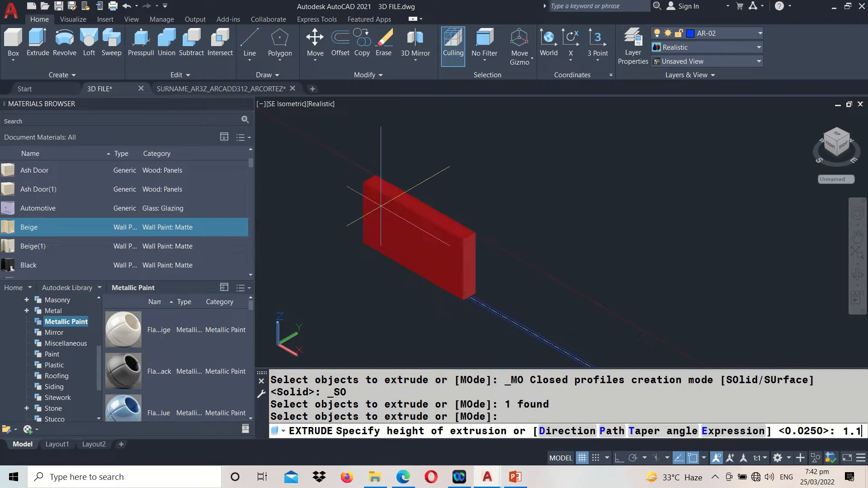
type("1.1")
key("Return")
scroll(366, 195, "down", 2)
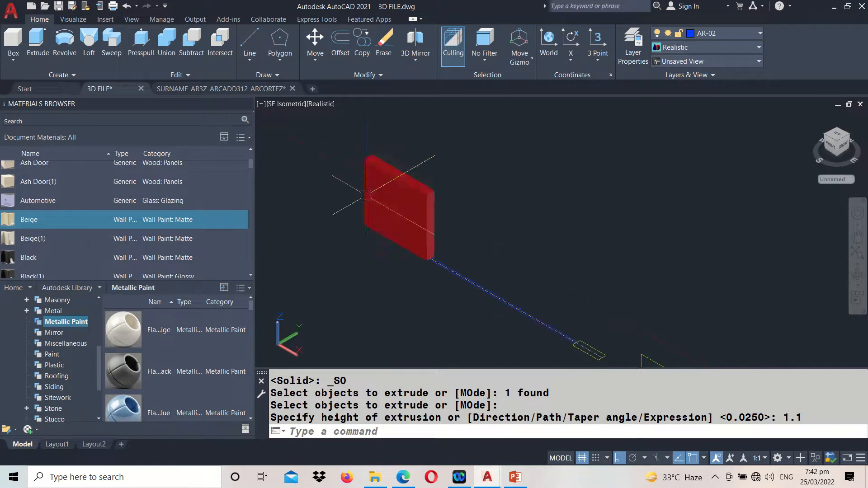
Copy the elevation panel's three tall rectangles onto the extruded panel's front face, matching the midpoints of the two top edges
mouse_move(531, 268)
middle_mouse_down()
mouse_move(459, 209)
mouse_move(449, 183)
middle_mouse_up()
scroll(576, 316, "up", 2)
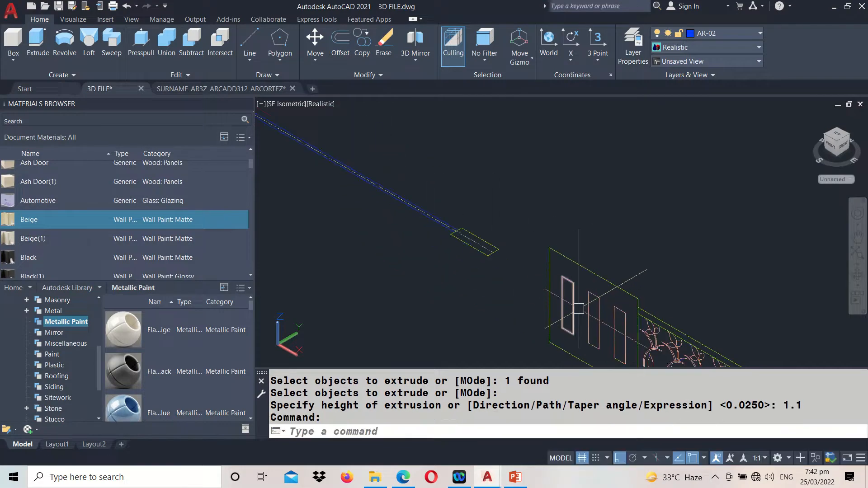
scroll(628, 310, "down", 4)
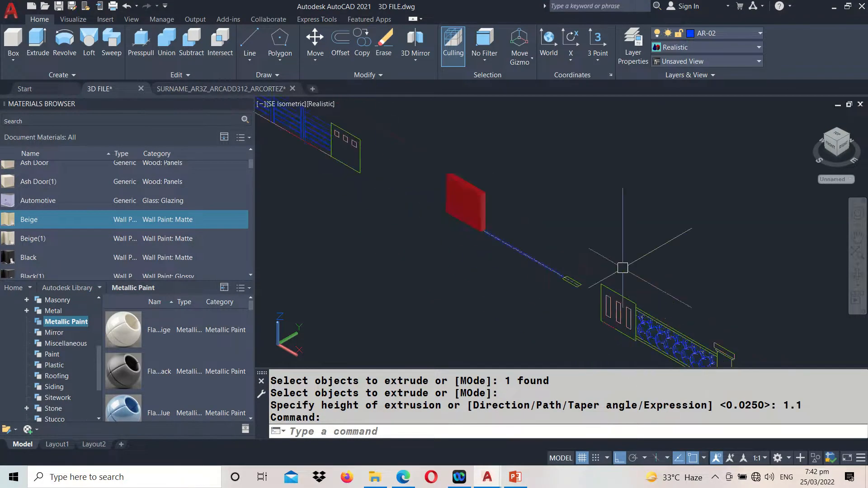
scroll(347, 138, "up", 3)
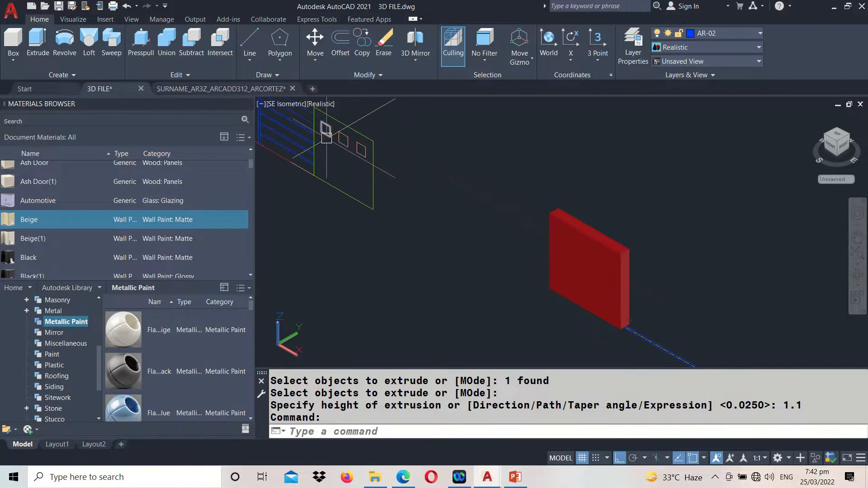
scroll(337, 141, "down", 2)
middle_click_drag(659, 277, 597, 243)
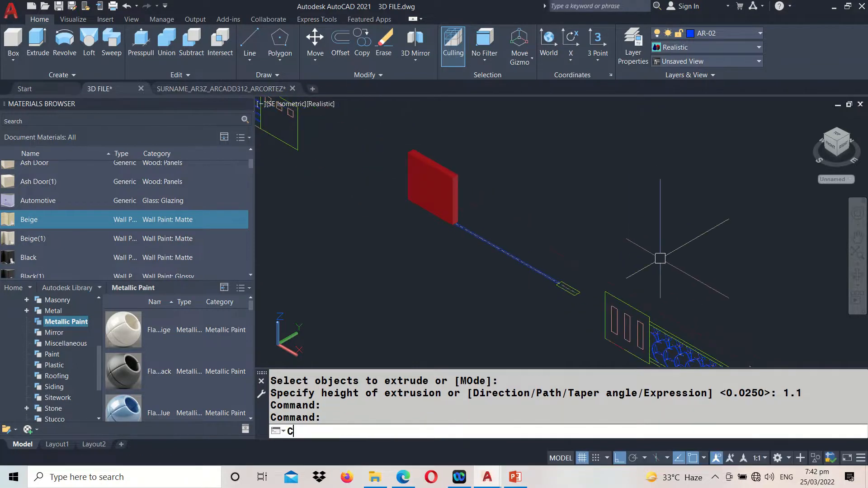
type("O")
key("Return")
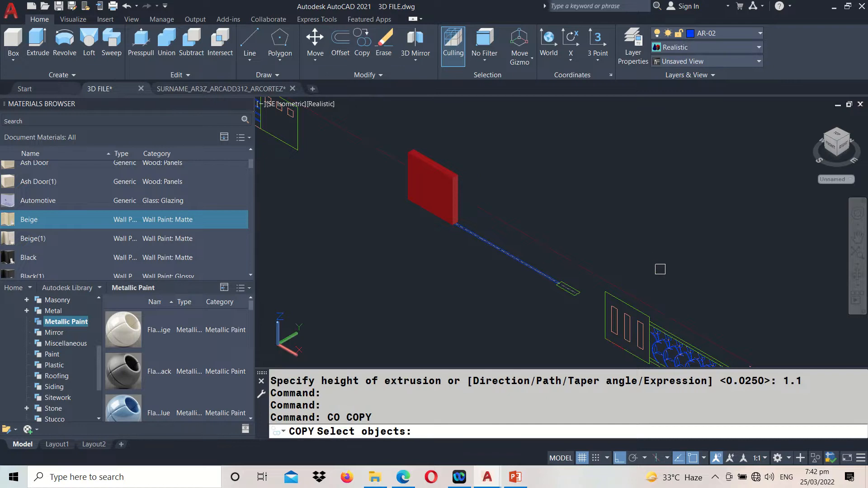
scroll(619, 318, "up", 3)
left_click(605, 321)
left_click(631, 337)
left_click(657, 346)
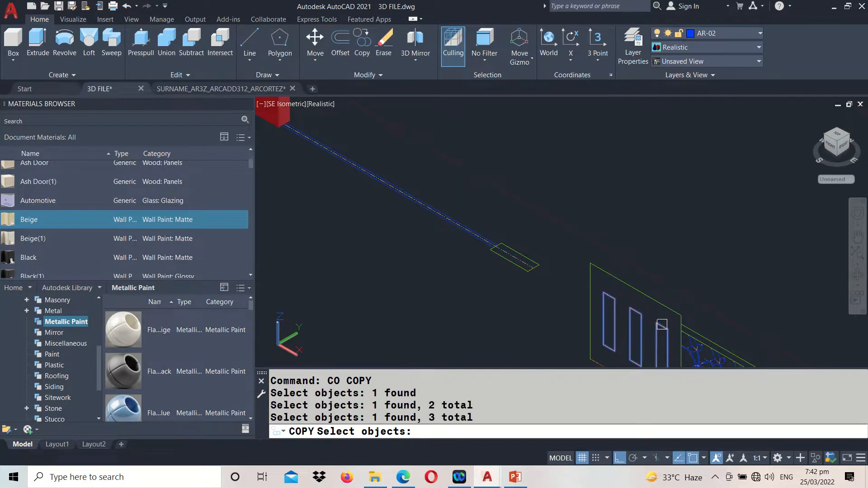
key("Return")
left_click(636, 290)
scroll(636, 290, "down", 2)
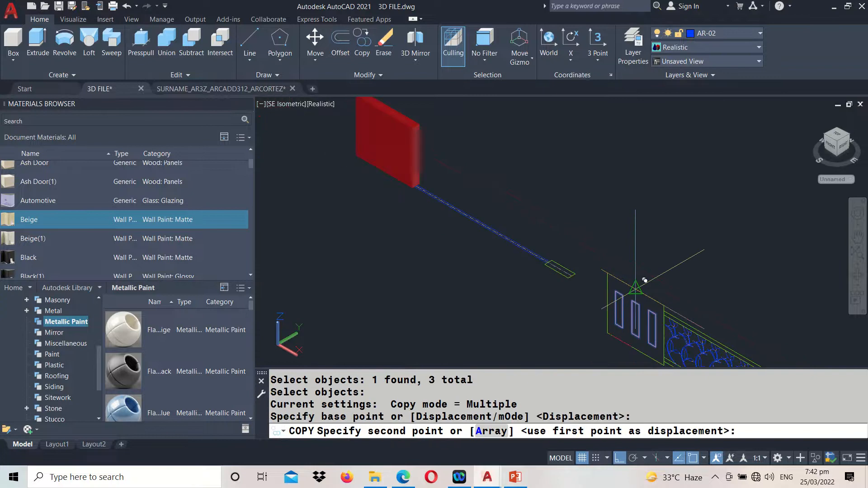
middle_click_drag(500, 213, 656, 385)
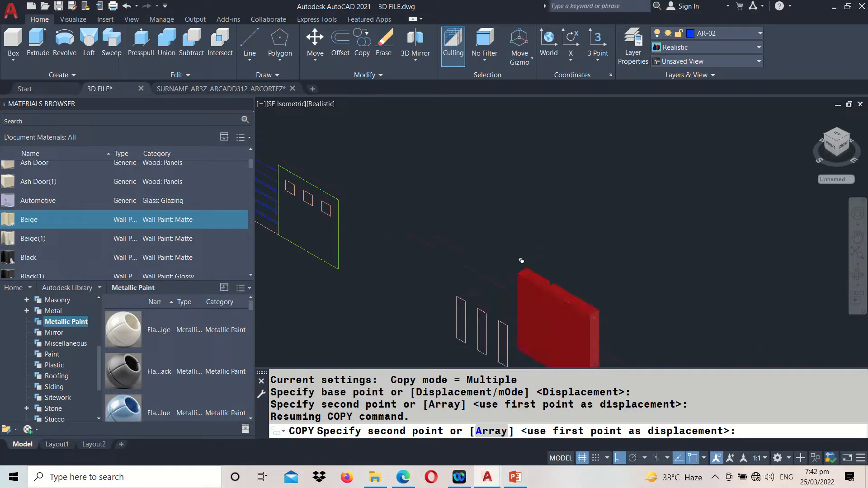
left_click(563, 299)
key("Return")
Examine the new end panel with its three slot outlines against the railings already modelled in the drawing
middle_click_drag(612, 306, 573, 218)
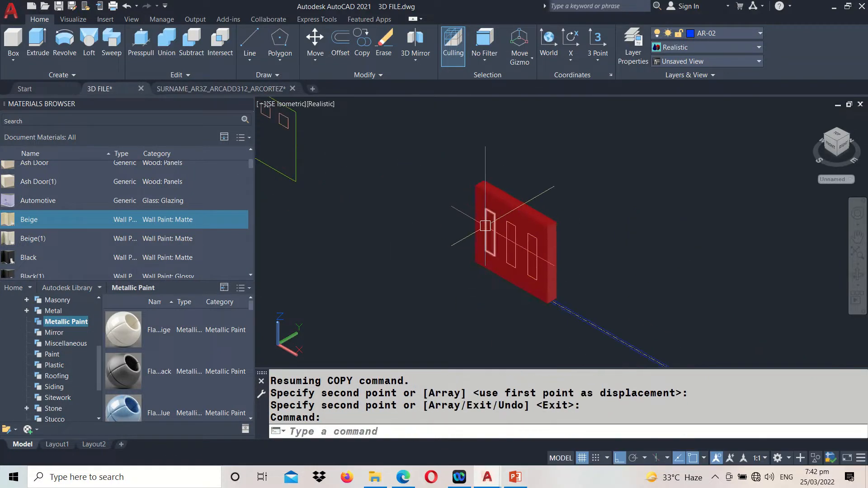
scroll(494, 215, "up", 2)
left_click(505, 198)
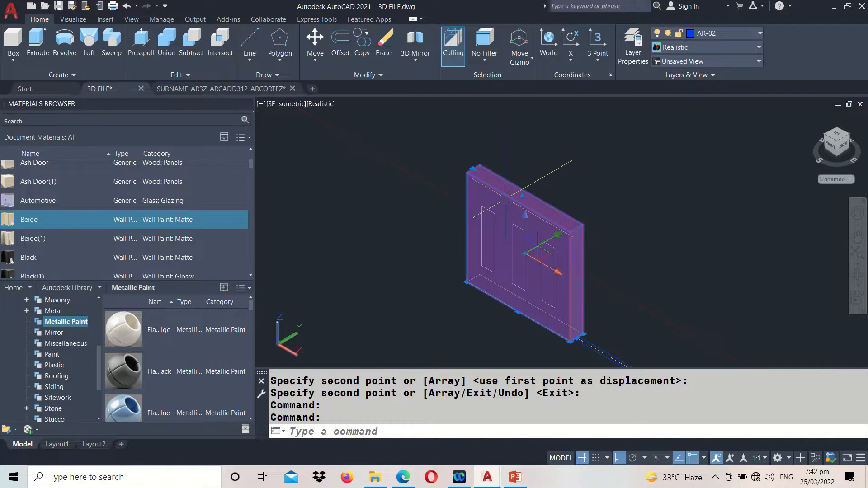
scroll(525, 252, "down", 6)
middle_click_drag(353, 182, 393, 240)
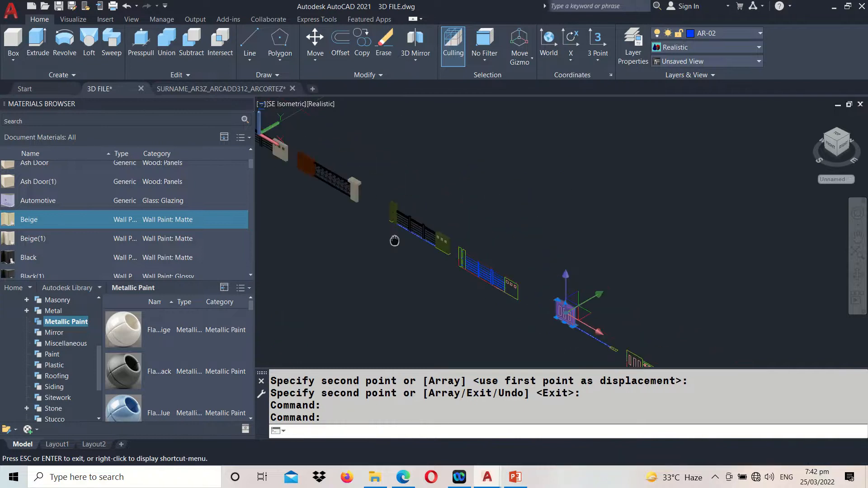
scroll(306, 153, "up", 3)
scroll(306, 152, "up", 3)
scroll(305, 150, "down", 2)
middle_click_drag(690, 299, 446, 117)
middle_click_drag(727, 318, 590, 221)
scroll(611, 240, "up", 2)
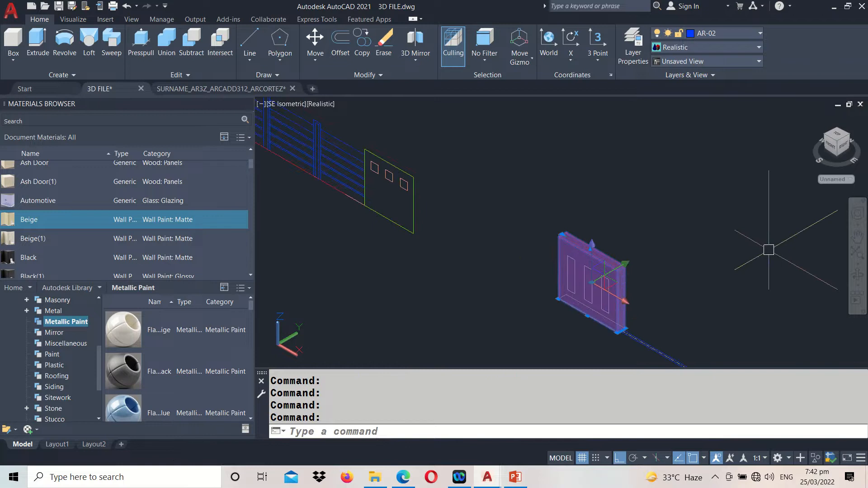
key("Escape")
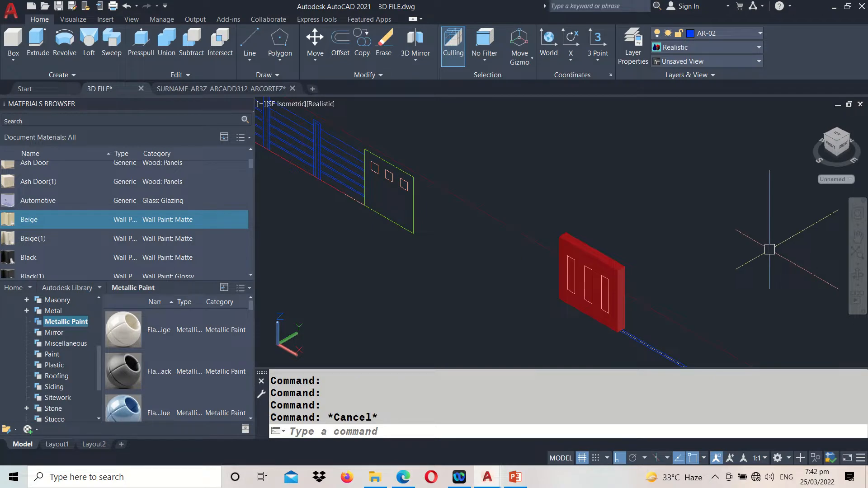
Extrude the three tall rectangles backward through the end panel, well past its rear face
middle_click_drag(639, 233, 575, 204)
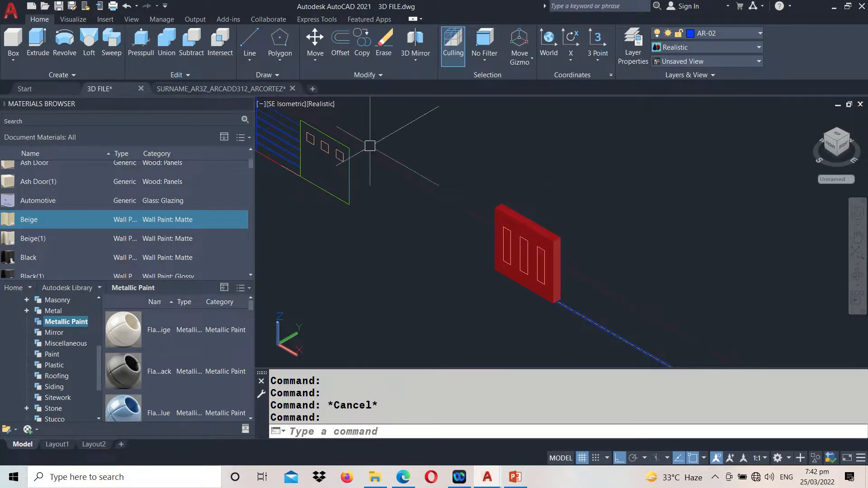
left_click(34, 50)
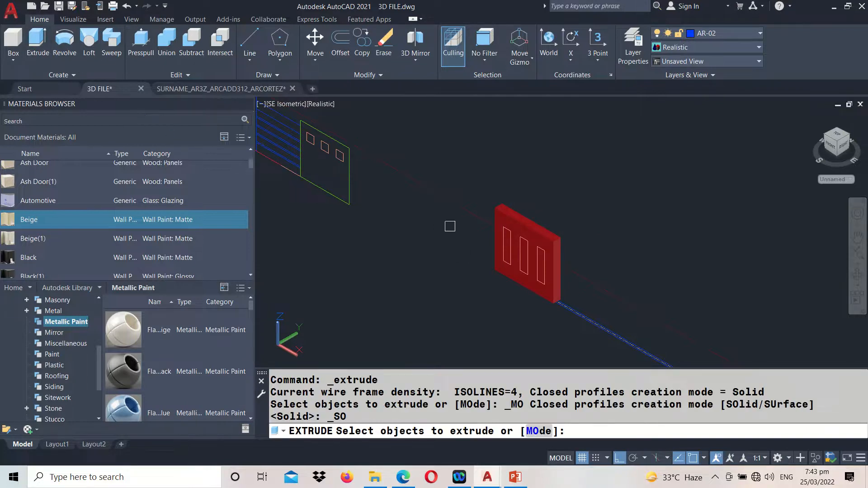
left_click(505, 249)
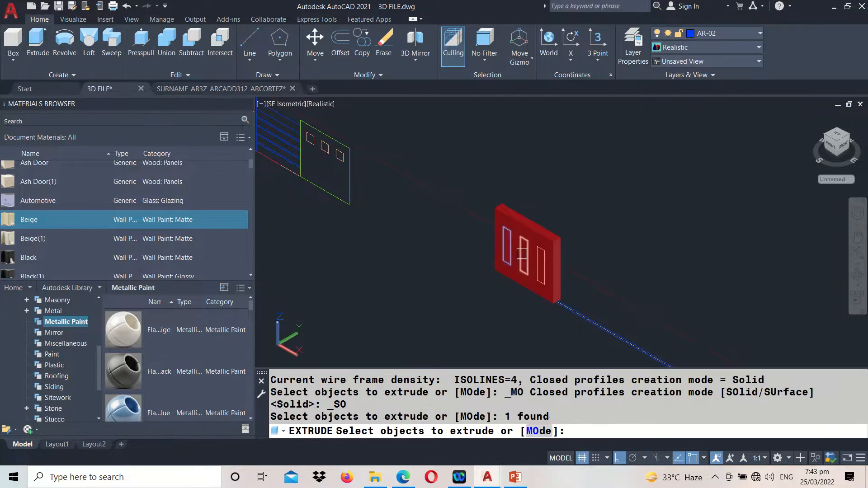
left_click(522, 257)
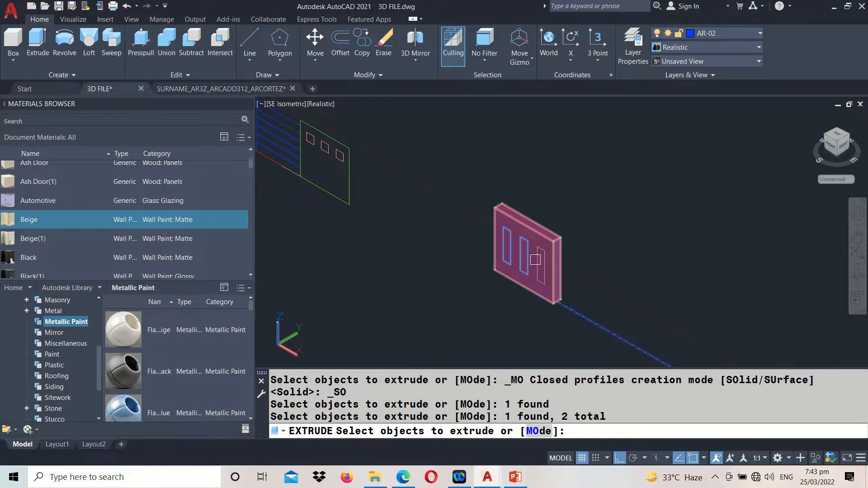
left_click(540, 266)
key("Return")
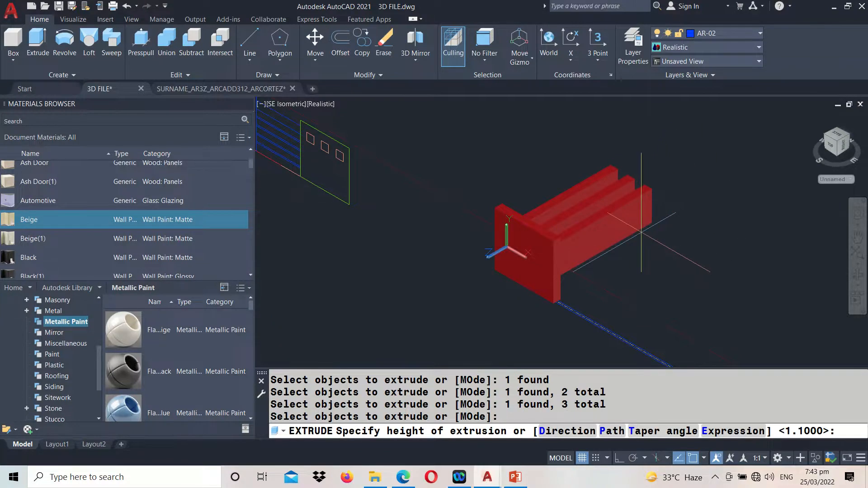
left_click(642, 232)
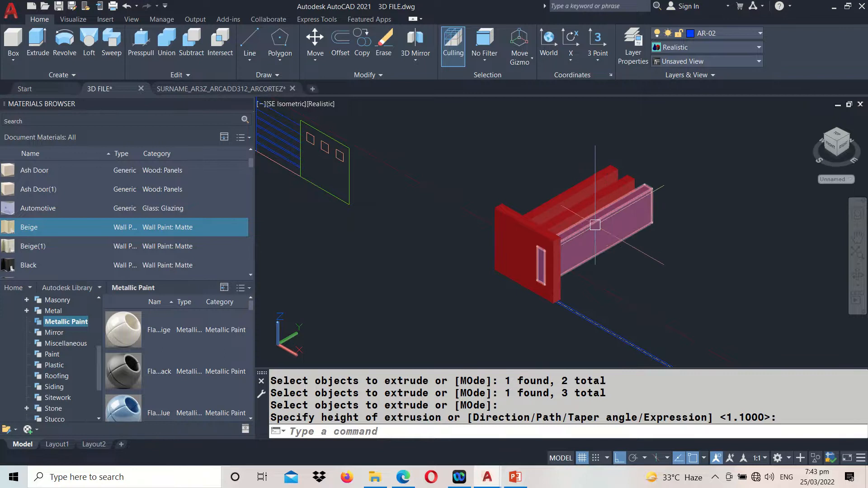
Set the viewport's visual style to X-Ray to see the three slot solids inside the end panel
left_click(321, 104)
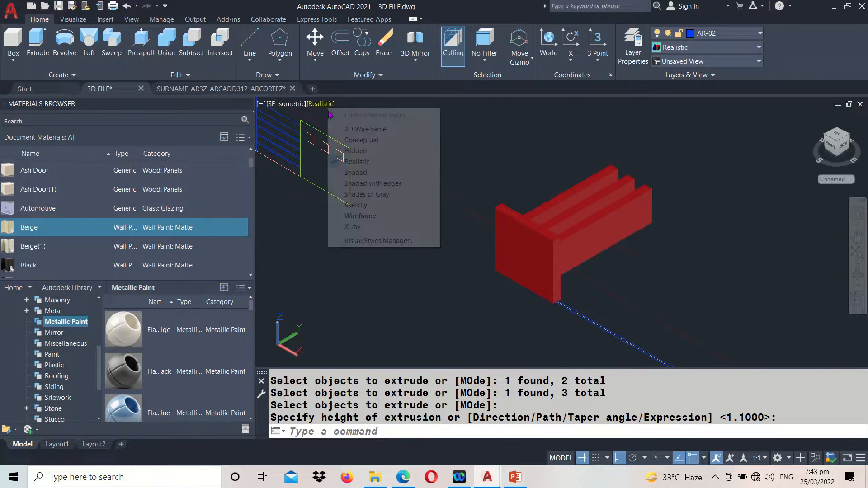
left_click(369, 226)
scroll(511, 259, "up", 3)
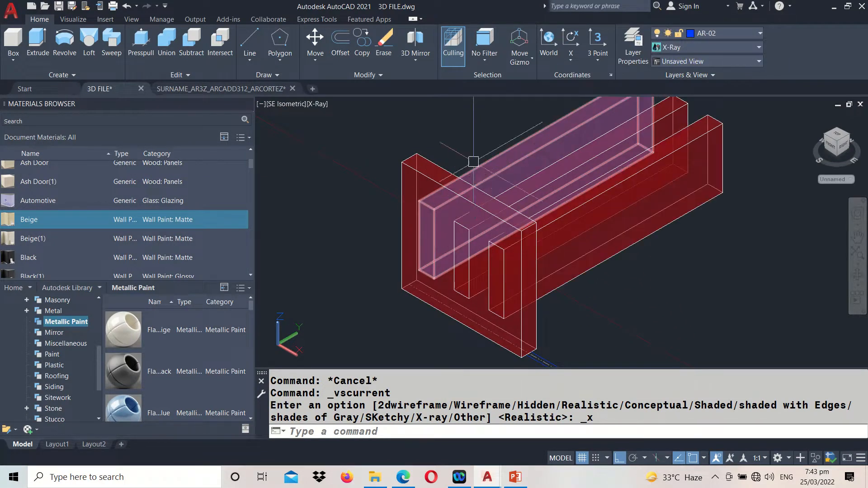
Subtract the three long slot solids from the second railing's end panel to cut the slots through it
left_click(191, 52)
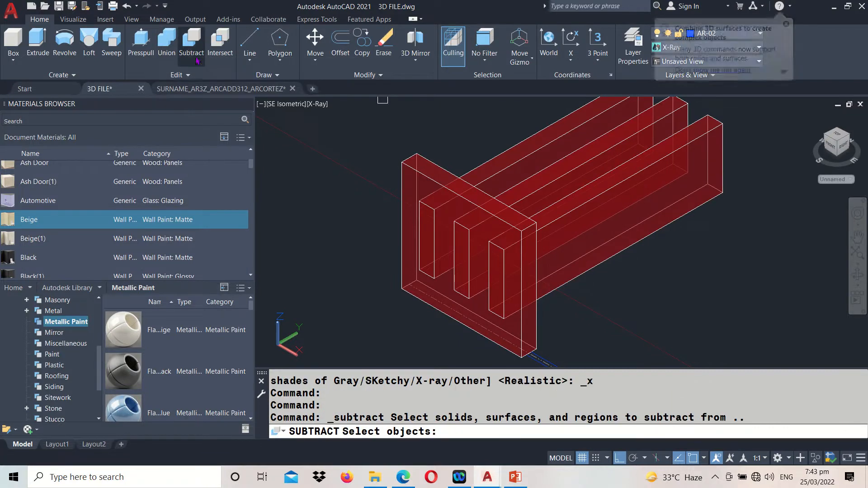
left_click(432, 181)
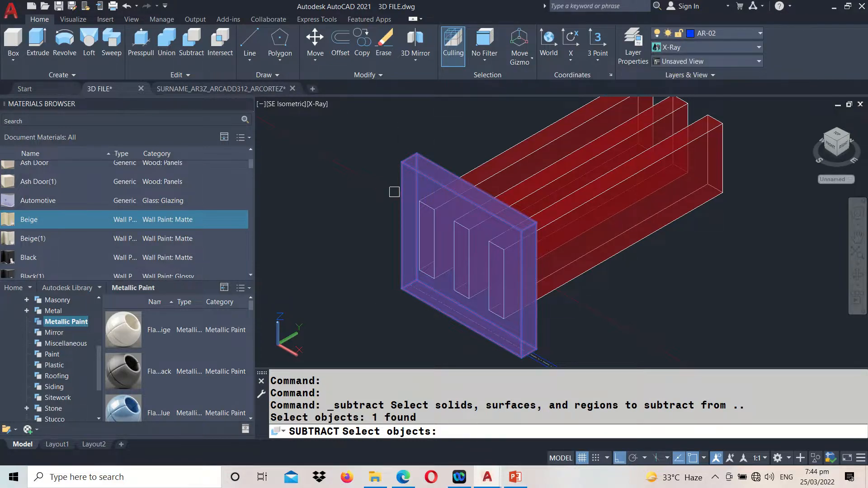
key("Return")
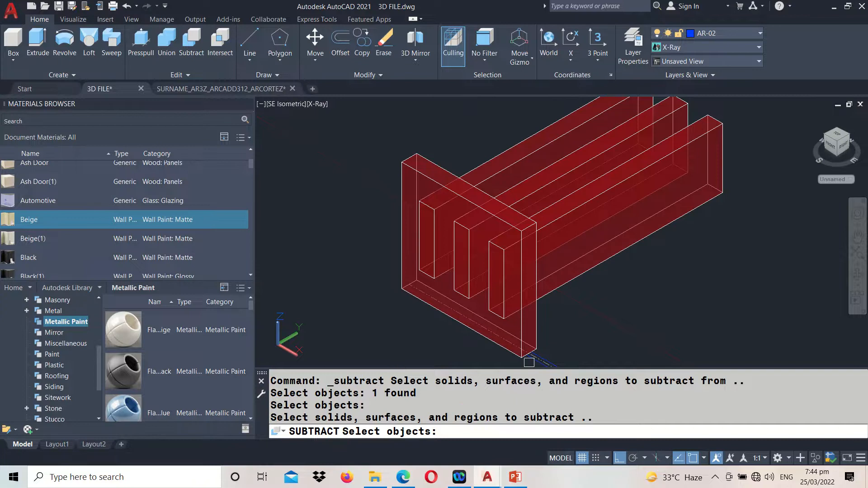
middle_click_drag(668, 270, 687, 317)
left_click(655, 158)
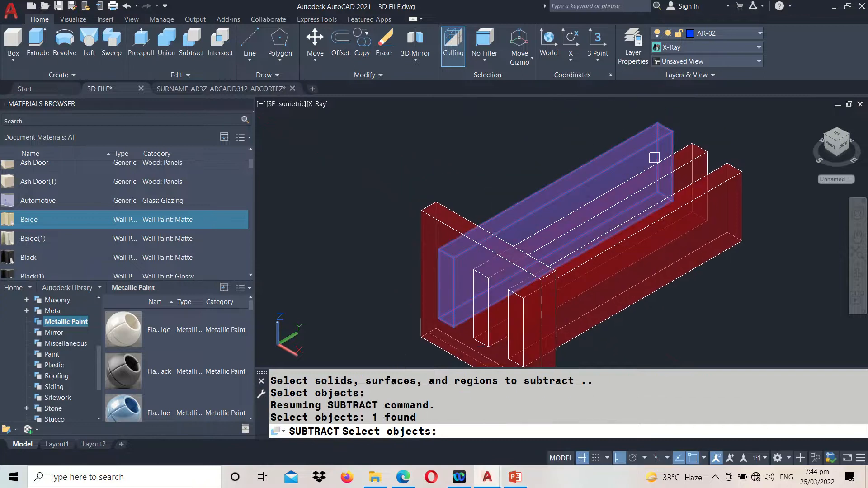
left_click(664, 162)
left_click(705, 175)
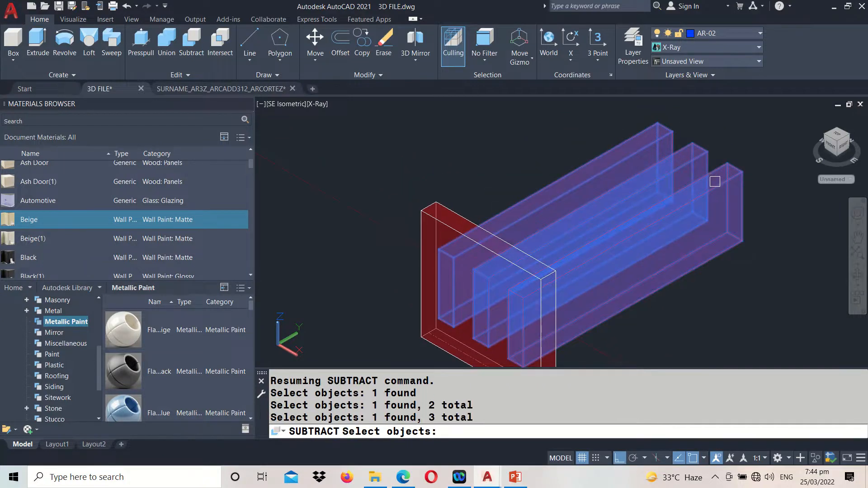
key("Return")
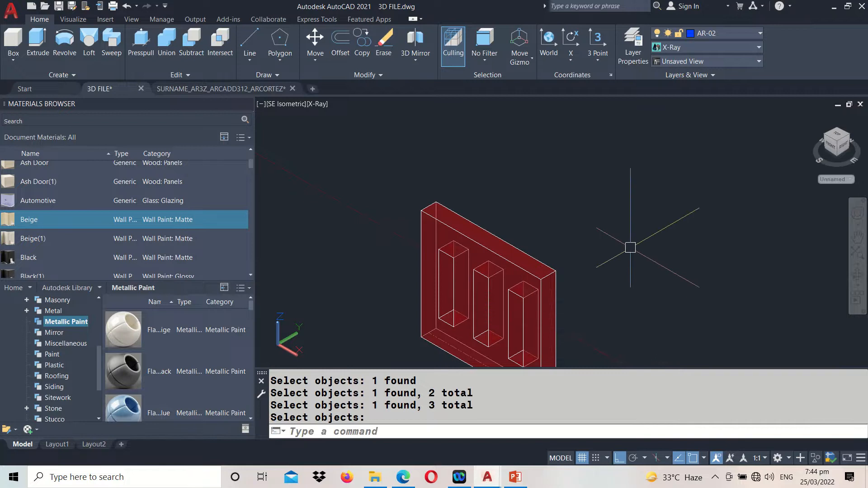
Orbit around the end panel to inspect its three cut slots, and restore the previous isometric view
type("3DO")
key("Return")
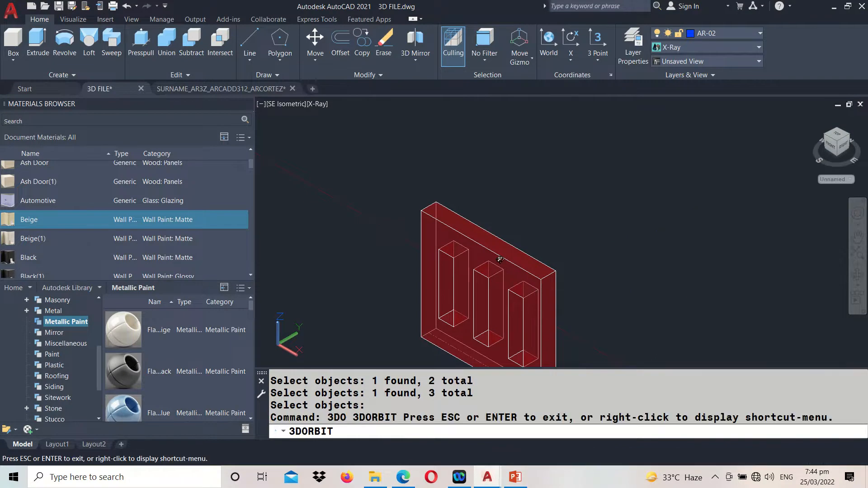
left_click_drag(501, 285, 517, 300)
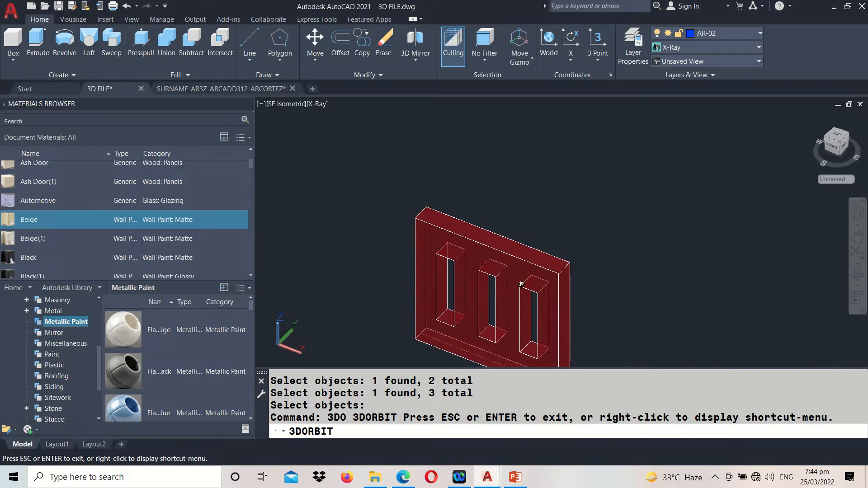
middle_click_drag(521, 279, 500, 205)
mouse_move(499, 204)
left_mouse_down()
mouse_move(469, 231)
mouse_move(485, 205)
left_mouse_up()
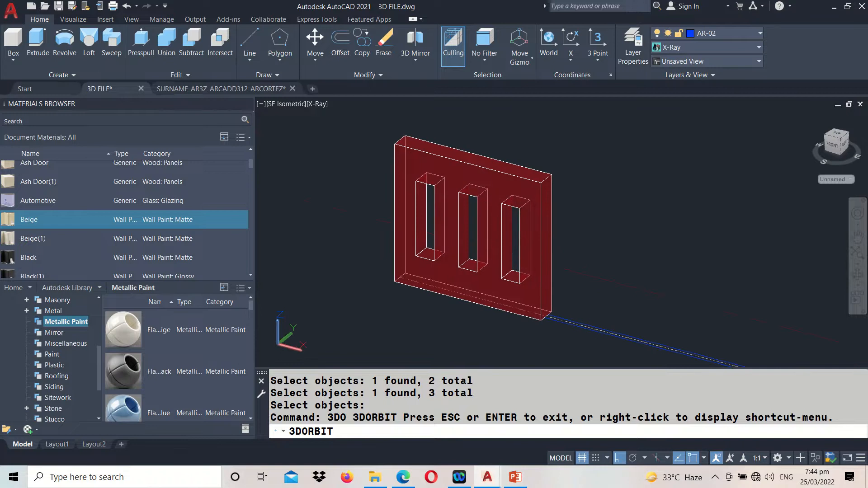
middle_click_drag(446, 260, 454, 304)
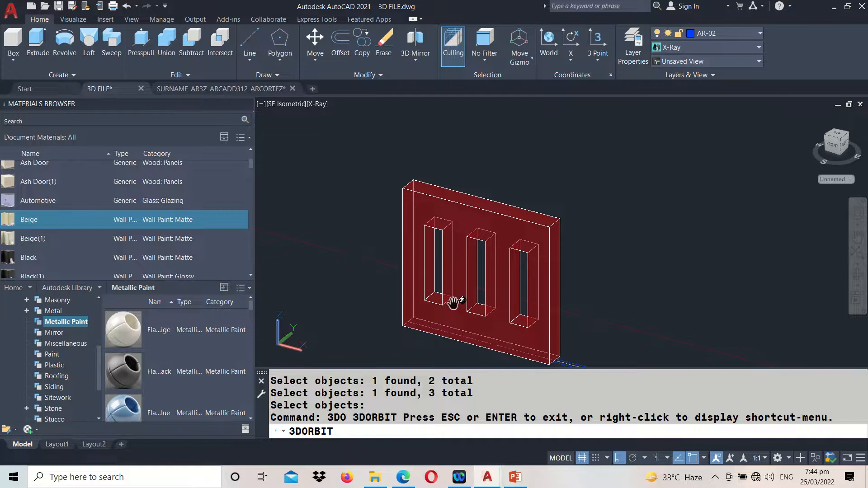
left_click_drag(453, 302, 462, 299)
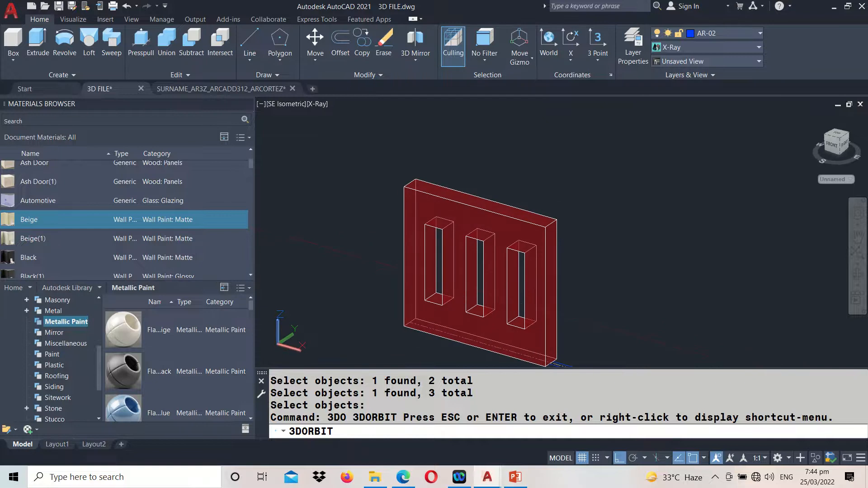
key("Escape")
key("ctrl+z")
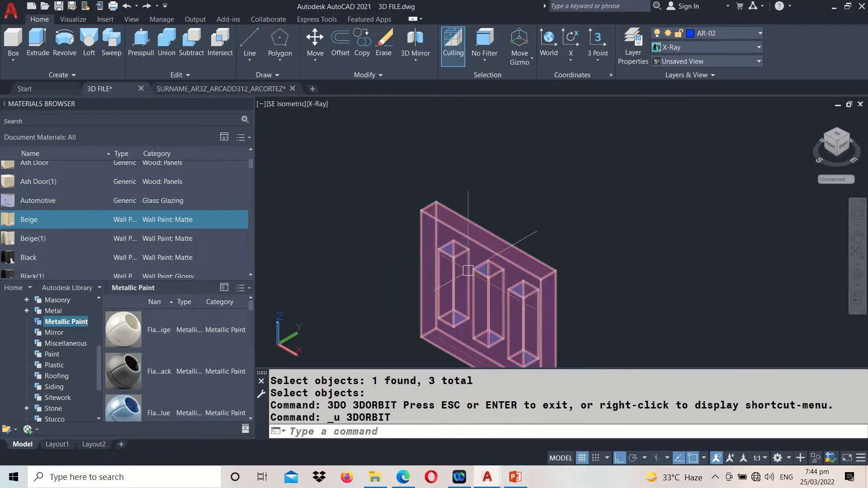
Browse the Autodesk Library's matte wall paints for a finish for the end panel
scroll(468, 271, "down", 2)
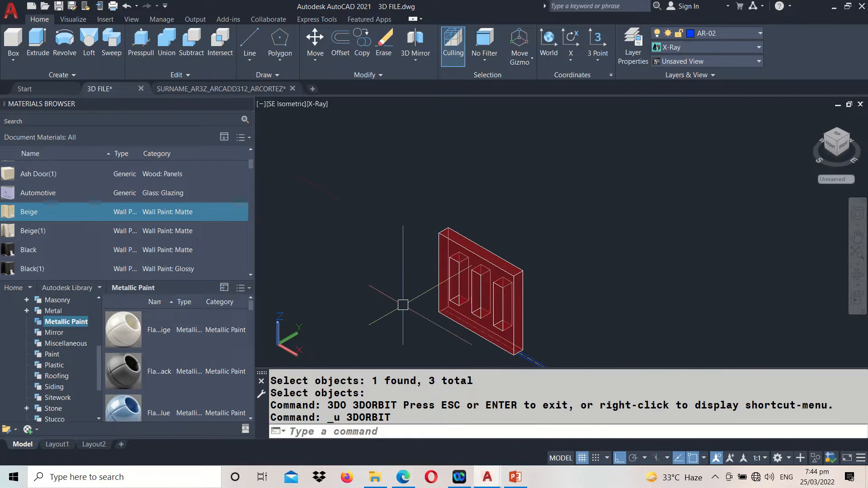
middle_click_drag(403, 305, 398, 219)
scroll(42, 401, "down", 2)
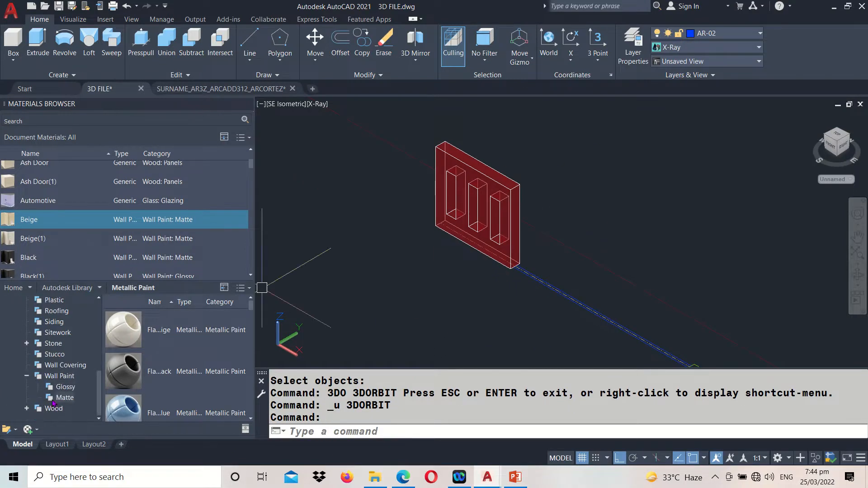
left_click(61, 399)
scroll(146, 385, "down", 1)
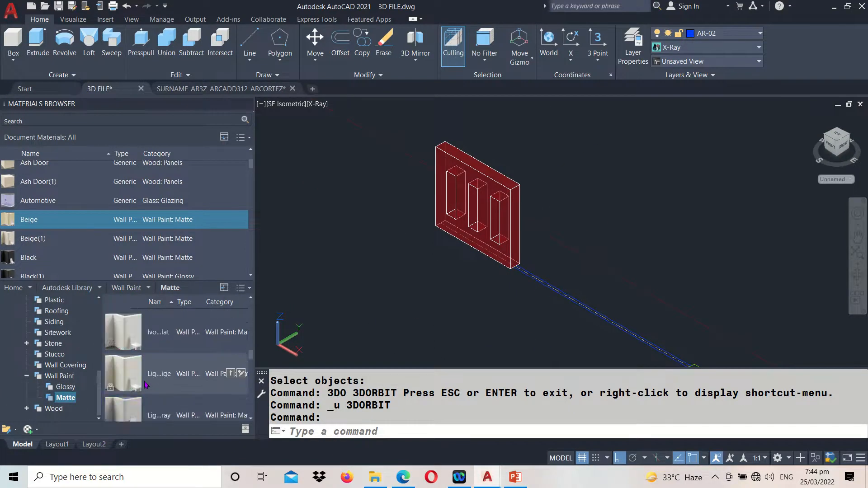
scroll(145, 385, "down", 3)
scroll(172, 373, "up", 4)
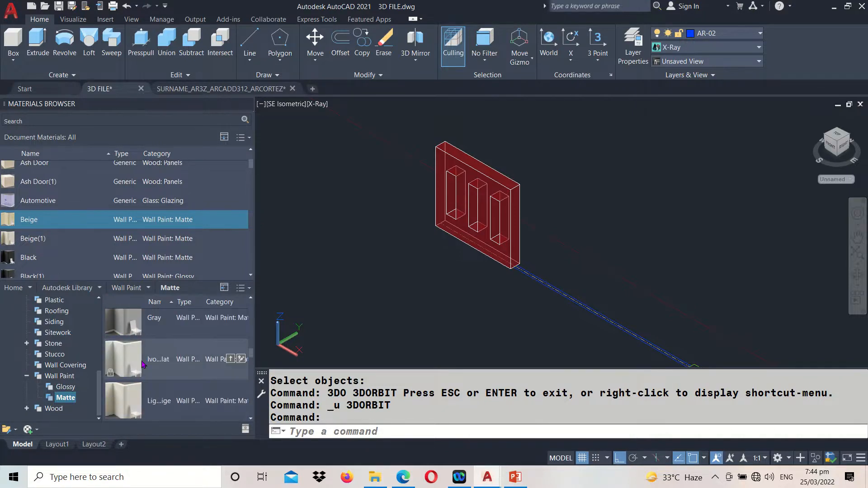
scroll(147, 361, "up", 1)
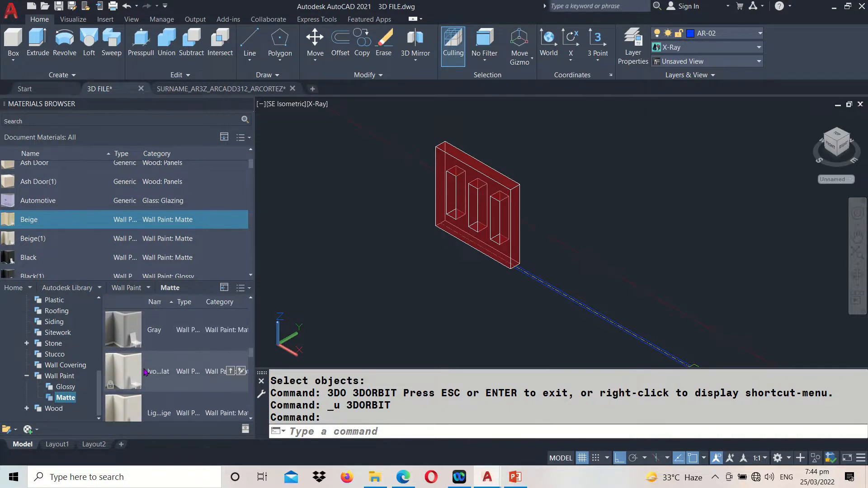
scroll(145, 372, "down", 1)
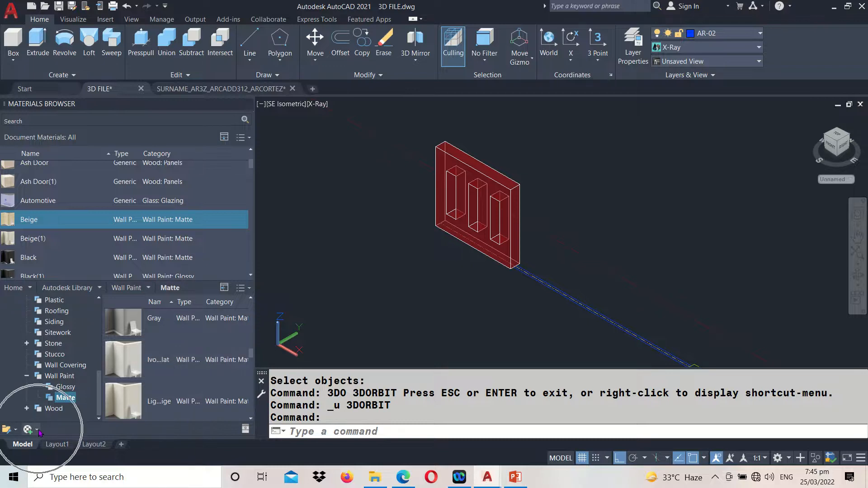
Create a new generic material named RUST 01
left_click(39, 432)
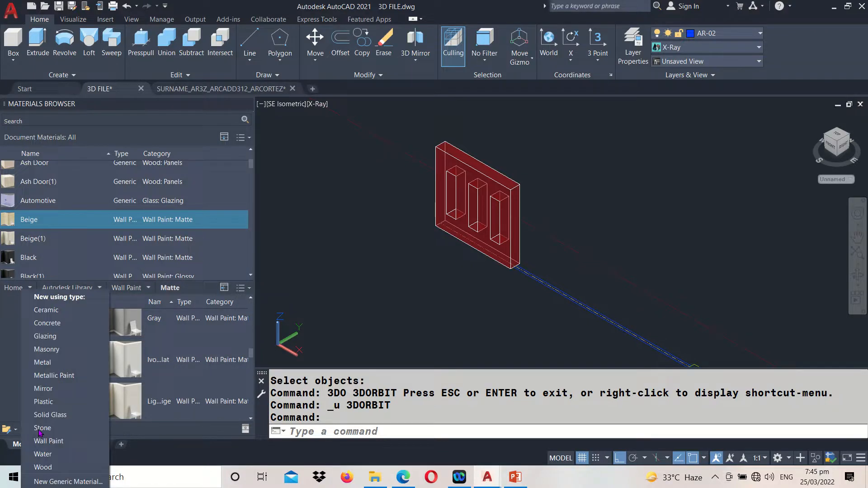
left_click(64, 482)
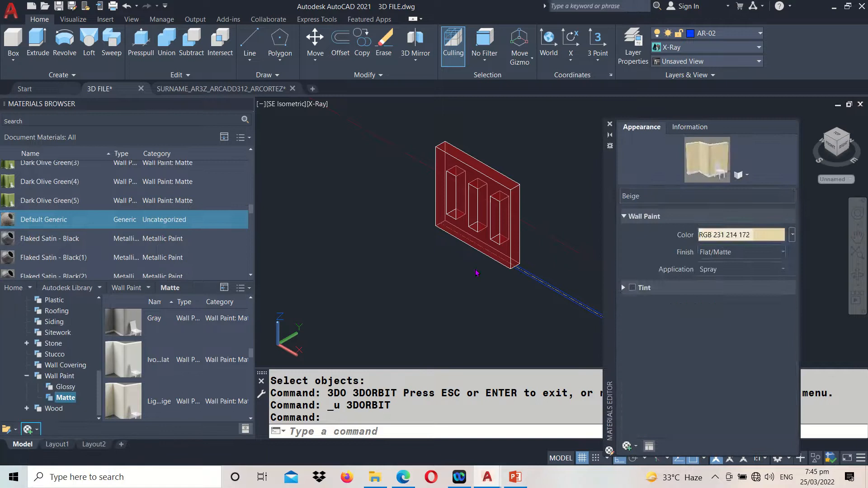
left_click(674, 193)
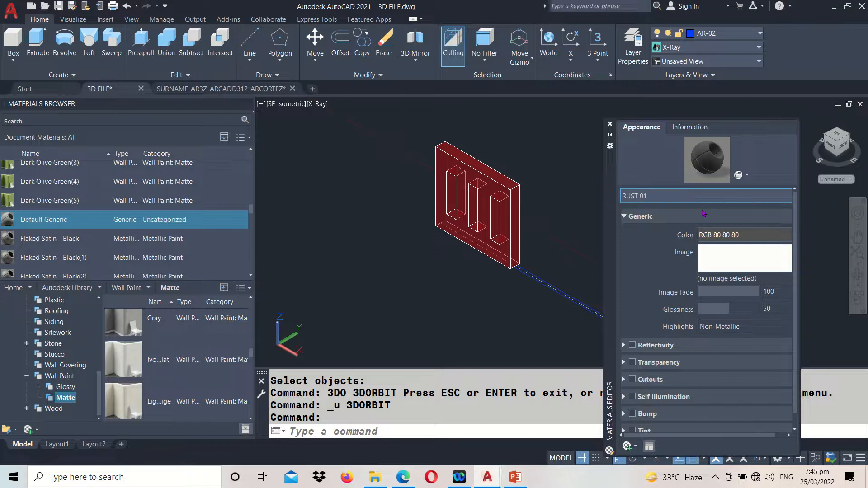
key("Return")
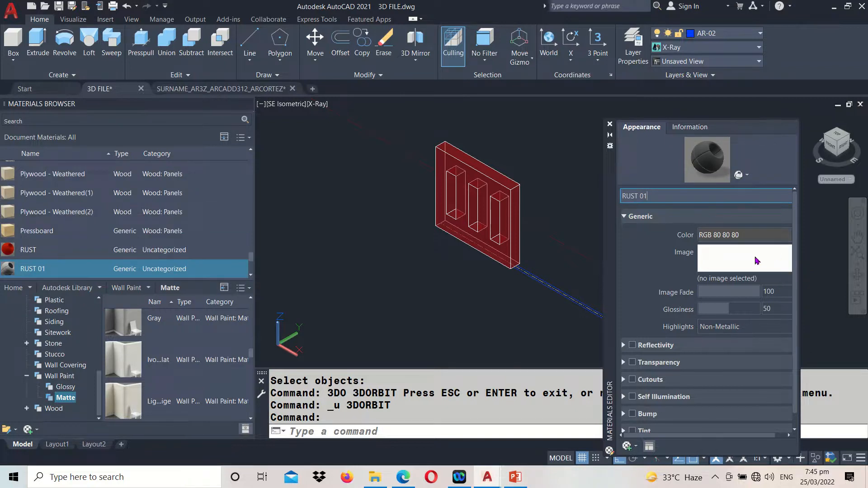
Set the RUST 01 material's color to a dark rust red, RGB 163,40,15, and close the material's settings
left_click(711, 236)
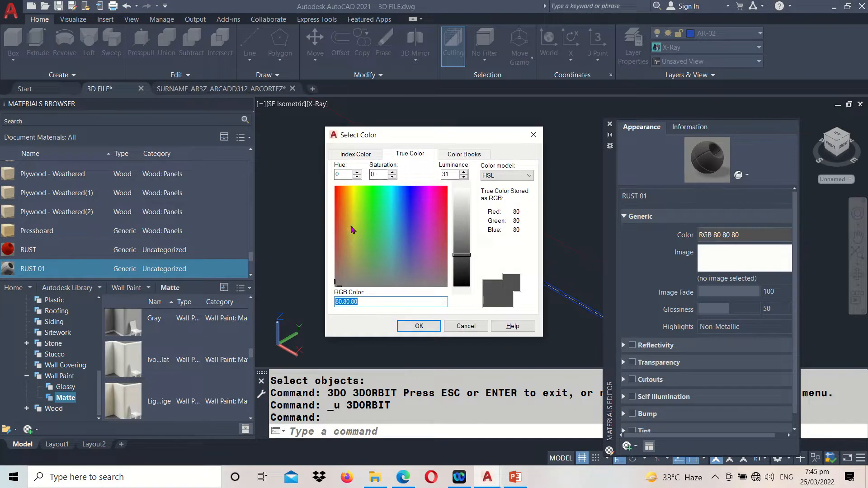
left_click(342, 208)
left_click(464, 252)
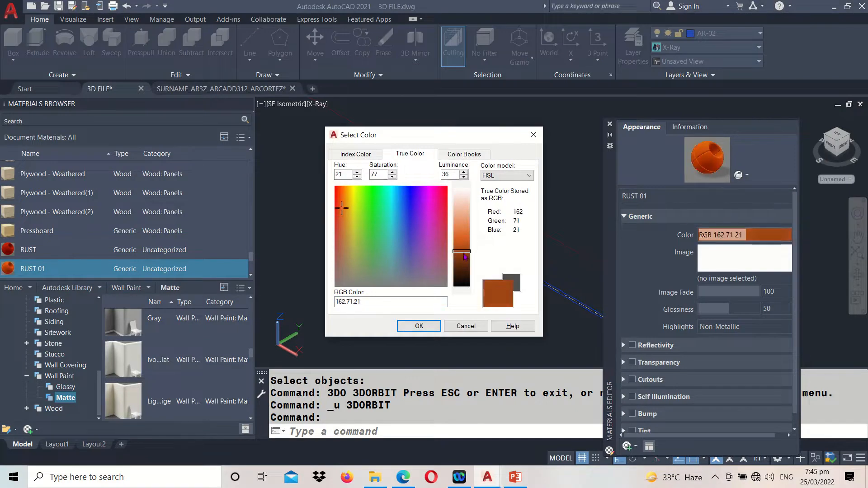
left_click_drag(465, 257, 465, 265)
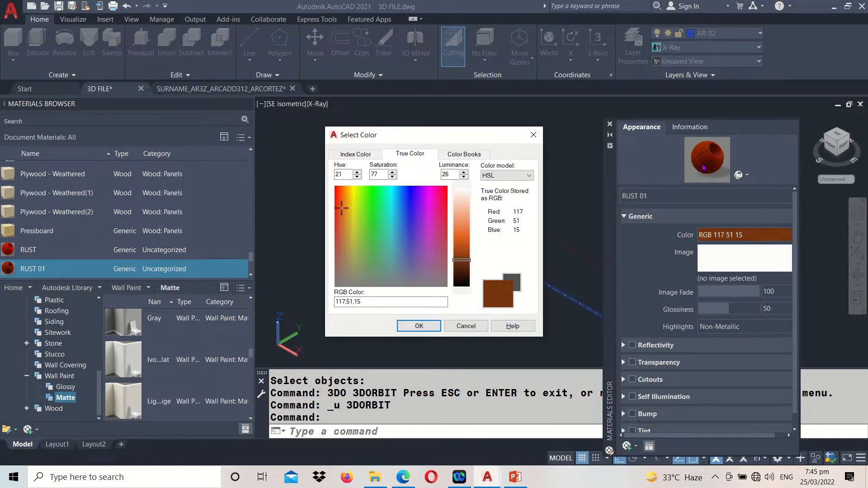
left_click_drag(461, 264, 461, 259)
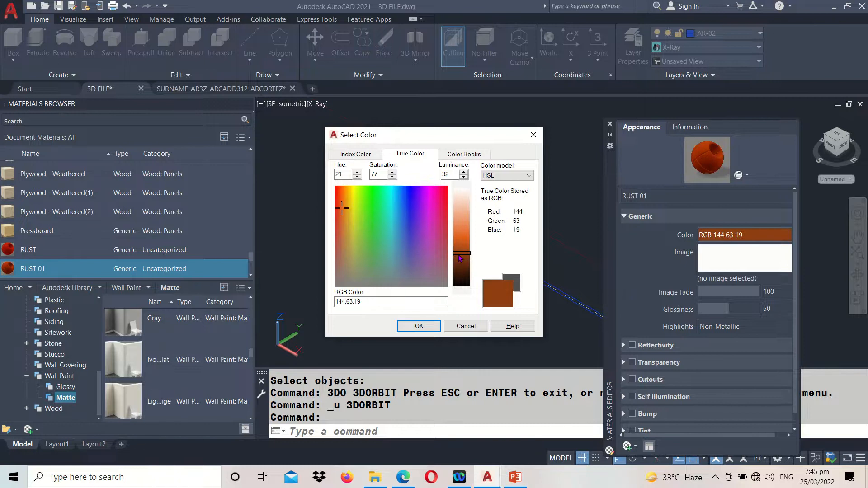
left_click_drag(343, 211, 338, 202)
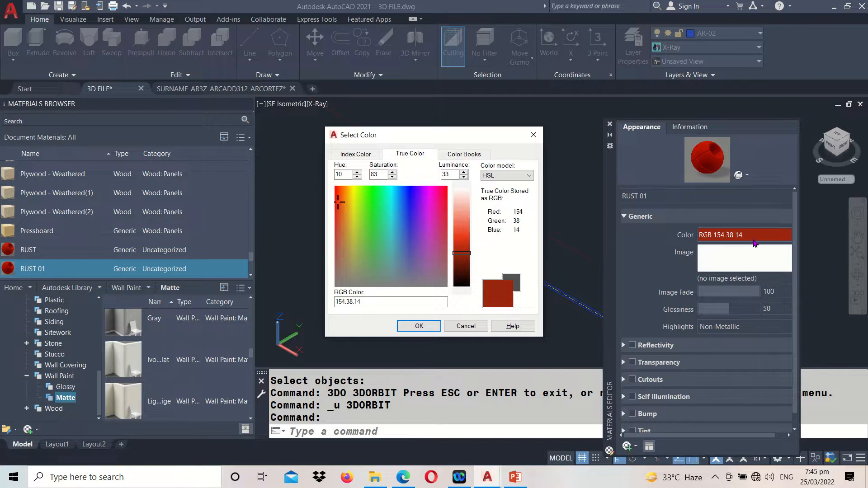
left_click(463, 256)
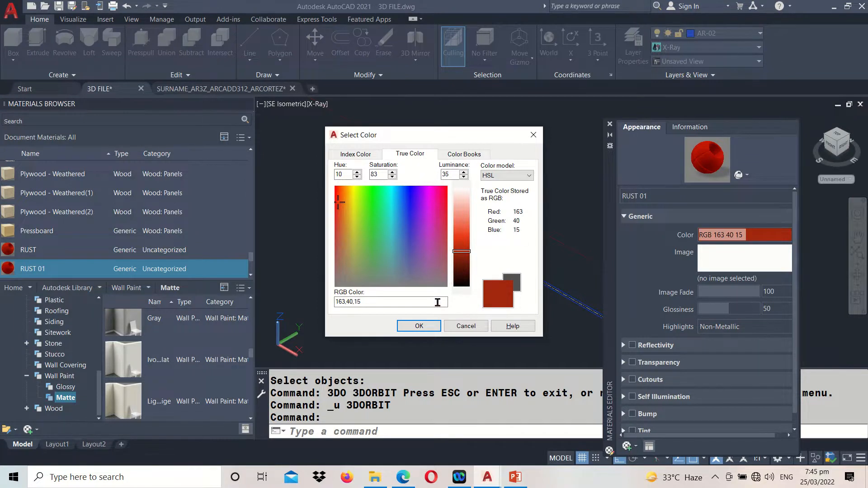
left_click(419, 326)
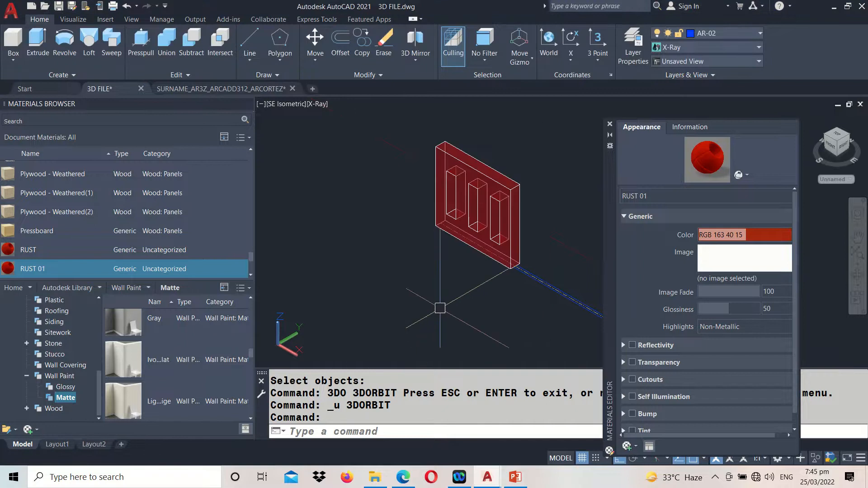
left_click(609, 124)
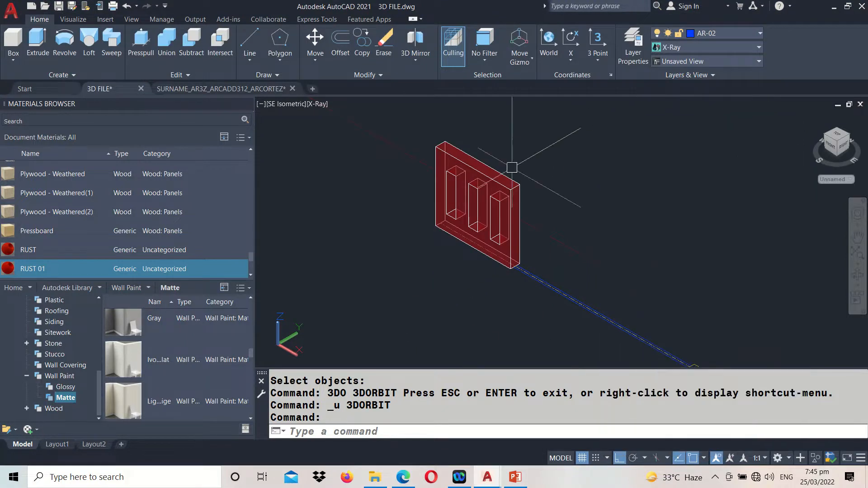
Apply the RUST 01 material to the slotted end panel and set the viewport's visual style to Realistic
left_click(500, 174)
scroll(181, 343, "up", 1)
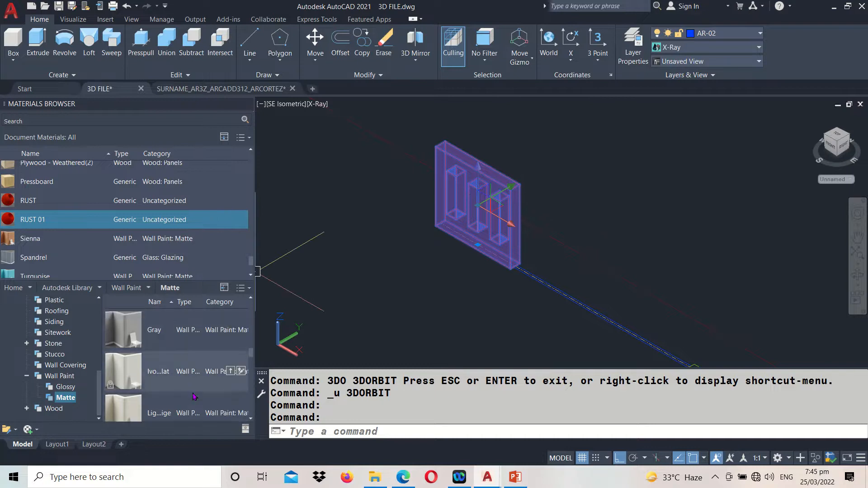
scroll(136, 251, "down", 1)
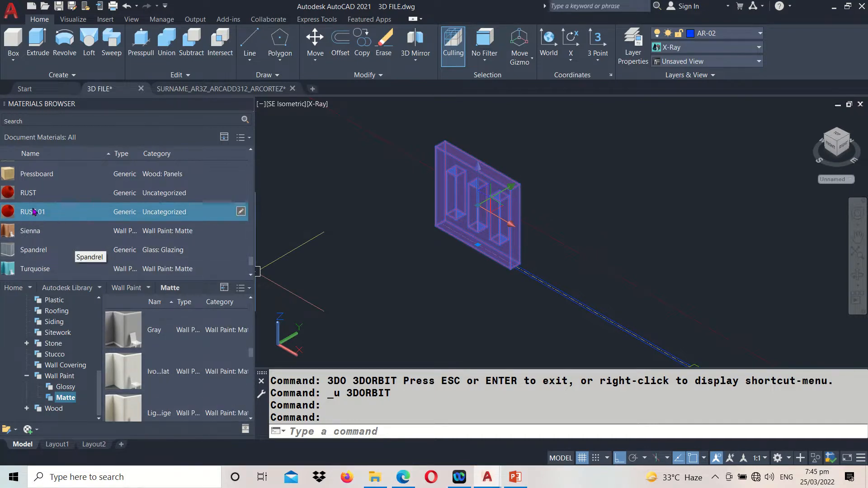
left_click(241, 212)
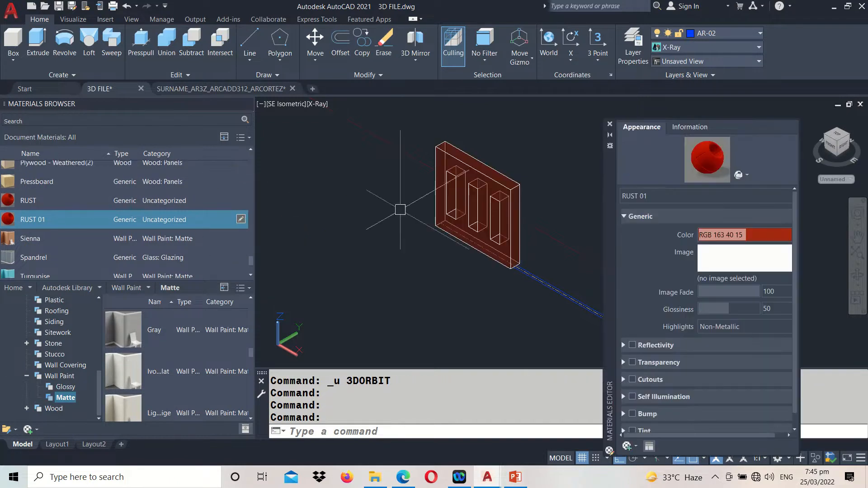
left_click(609, 125)
left_click(317, 104)
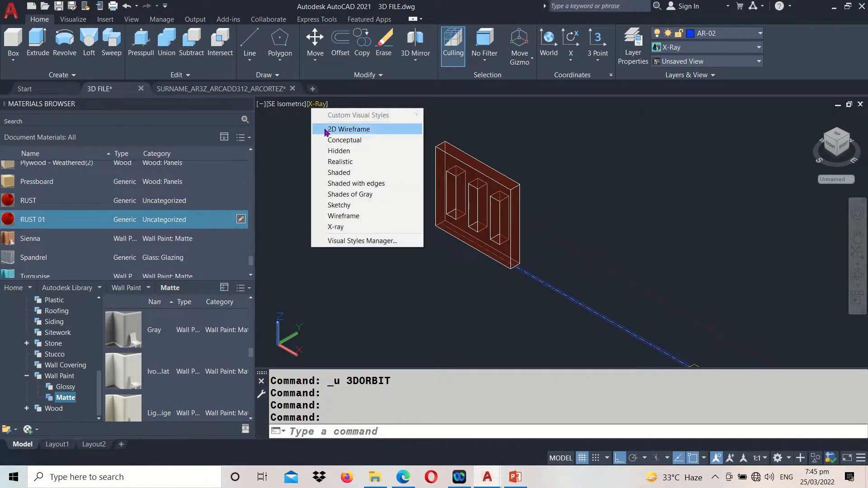
left_click(337, 161)
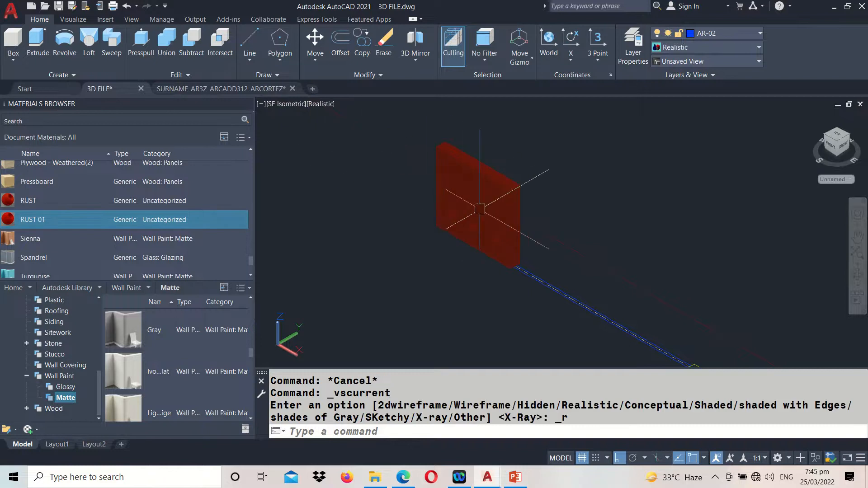
Orbit around the slotted end panel to examine its finish and cut-outs, and restore the previous view
scroll(389, 215, "up", 5)
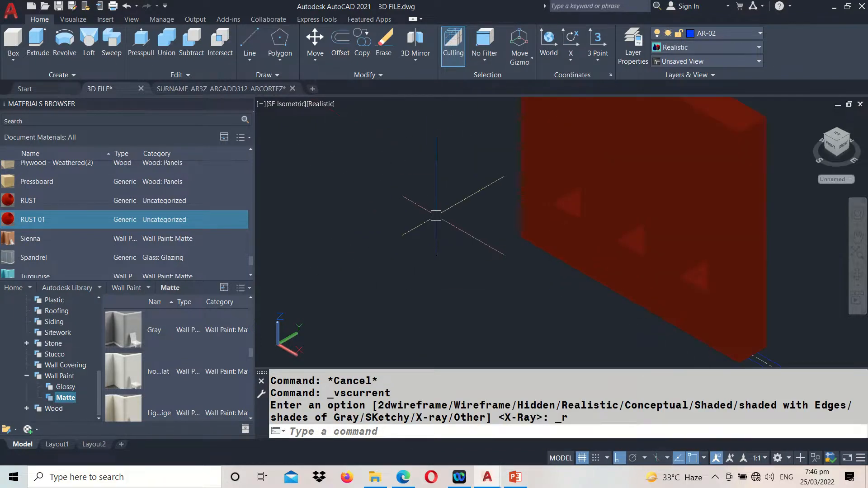
type("3DO")
key("Return")
left_click_drag(498, 248, 517, 253)
key("Escape")
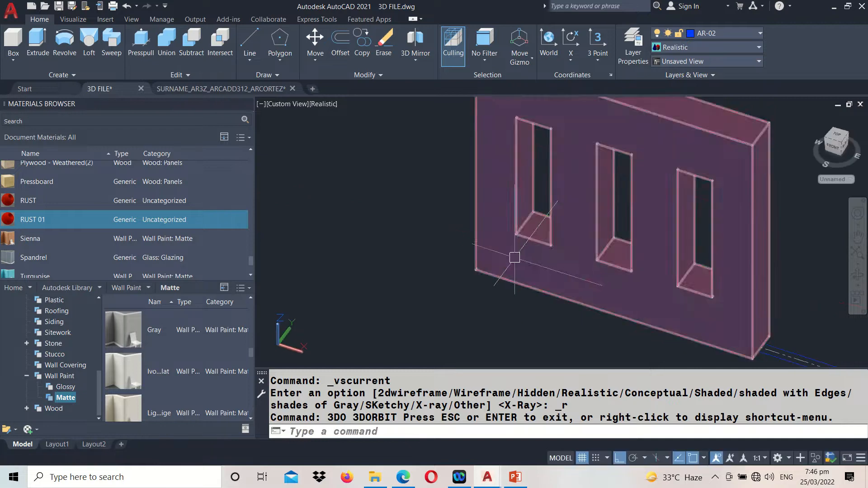
key("ctrl+z")
key("ctrl+z")
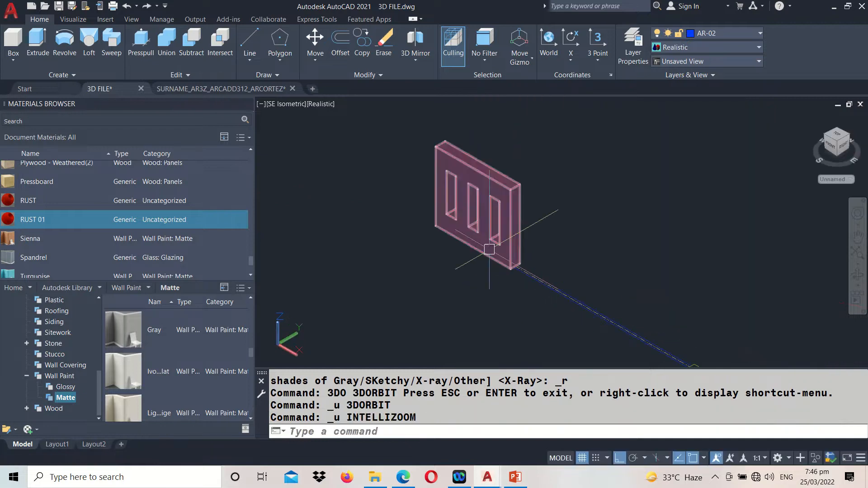
Examine the second railing's floral grille and the rail outlines along its upper and lower edges
scroll(450, 225, "down", 2)
middle_click_drag(552, 236, 506, 234)
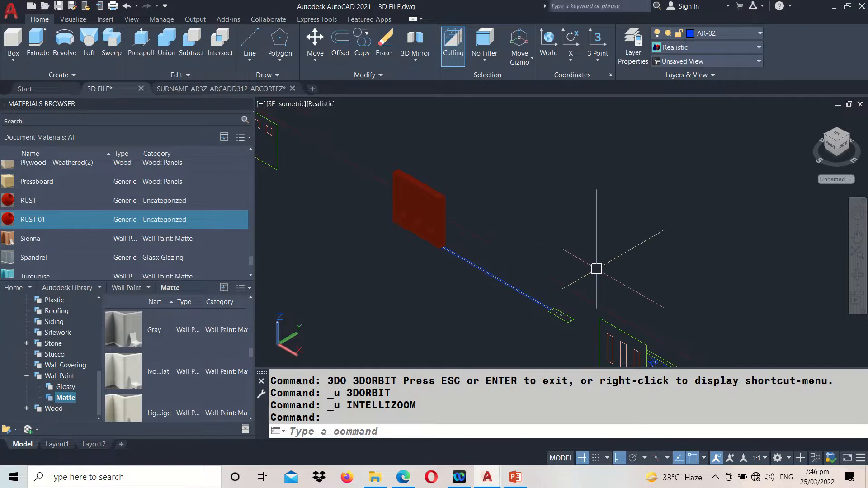
middle_click_drag(727, 291, 638, 165)
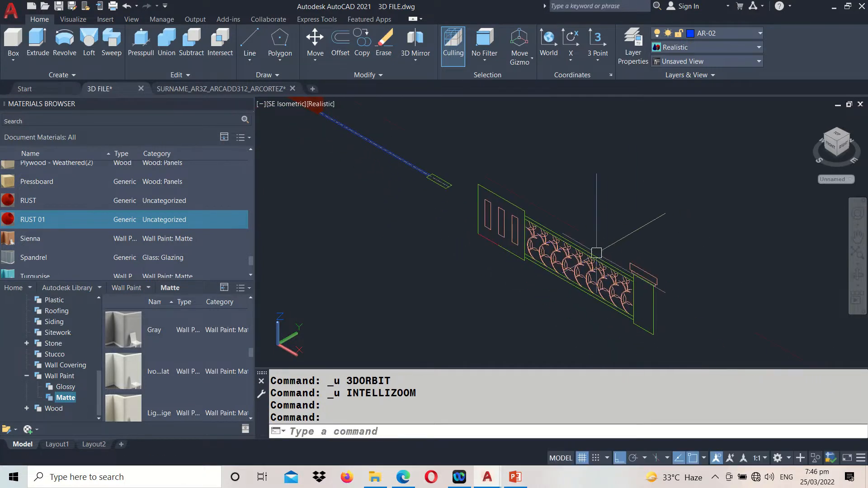
scroll(596, 252, "up", 5)
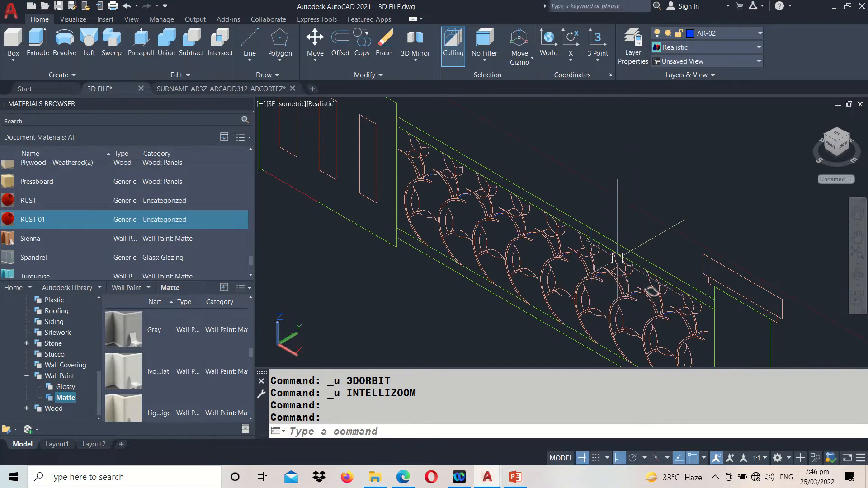
scroll(420, 147, "up", 2)
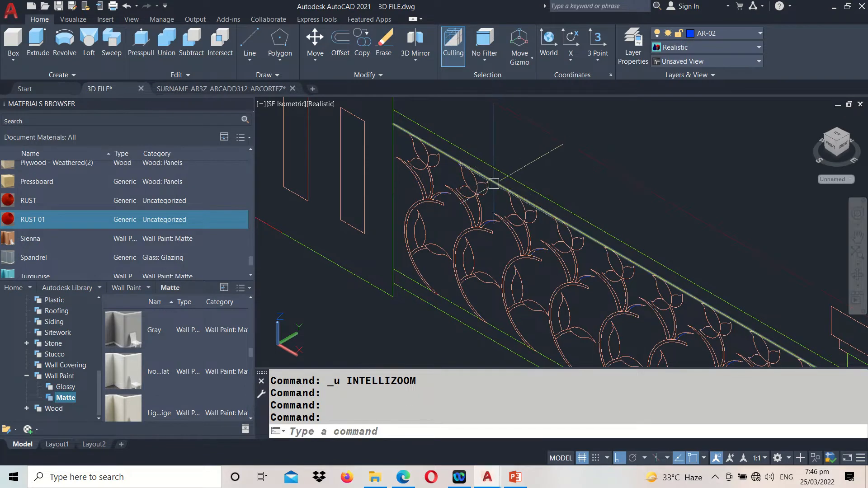
scroll(494, 184, "down", 2)
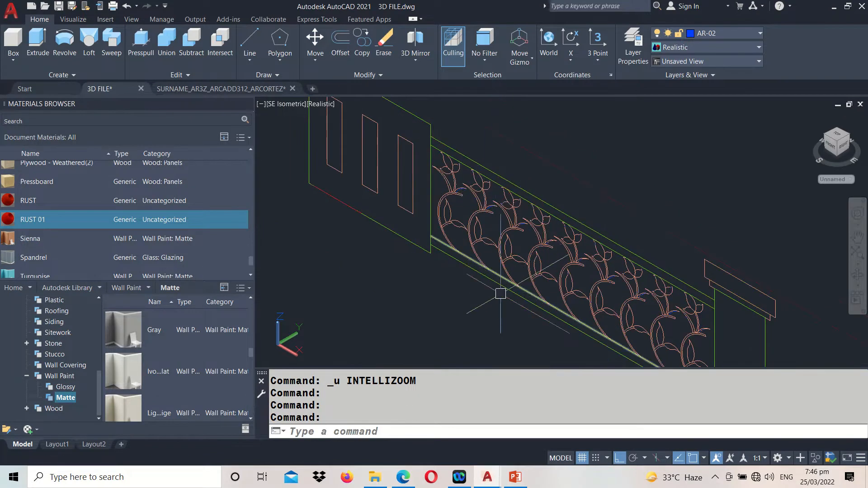
middle_click_drag(481, 261, 456, 240)
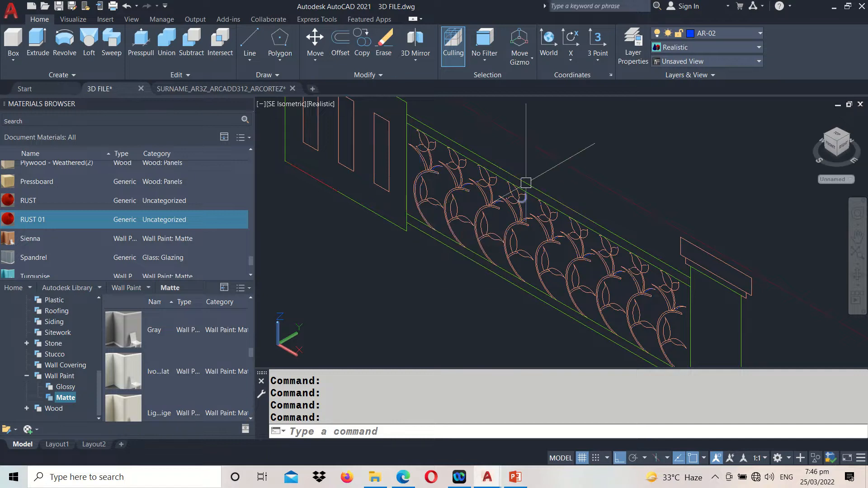
scroll(520, 159, "up", 2)
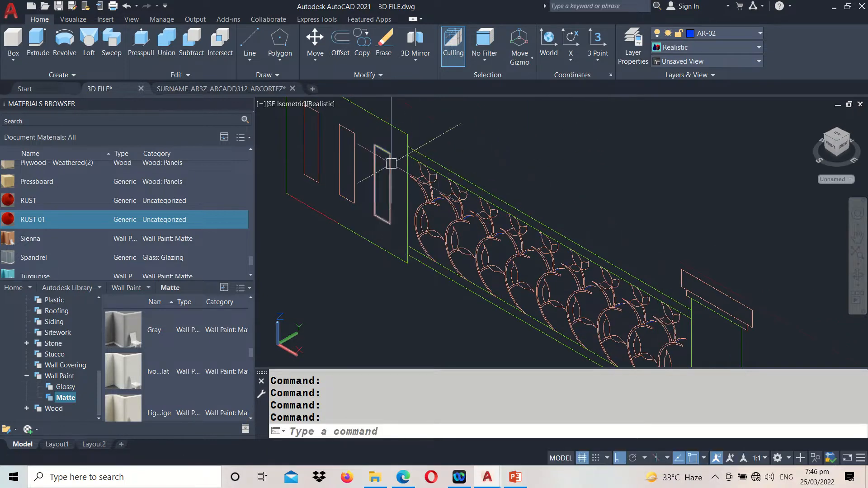
scroll(409, 162, "up", 2)
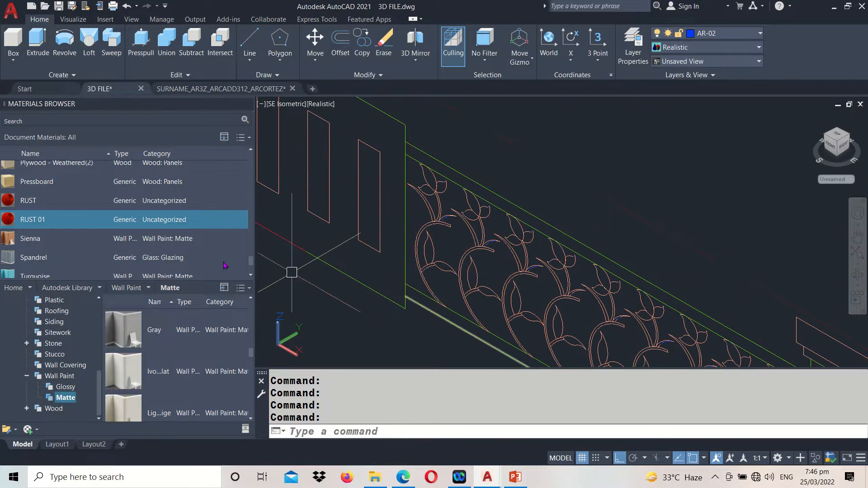
Extrude the inner rail line above the floral grille and the outer rail line below it by 0.075
left_click(38, 42)
scroll(359, 177, "up", 3)
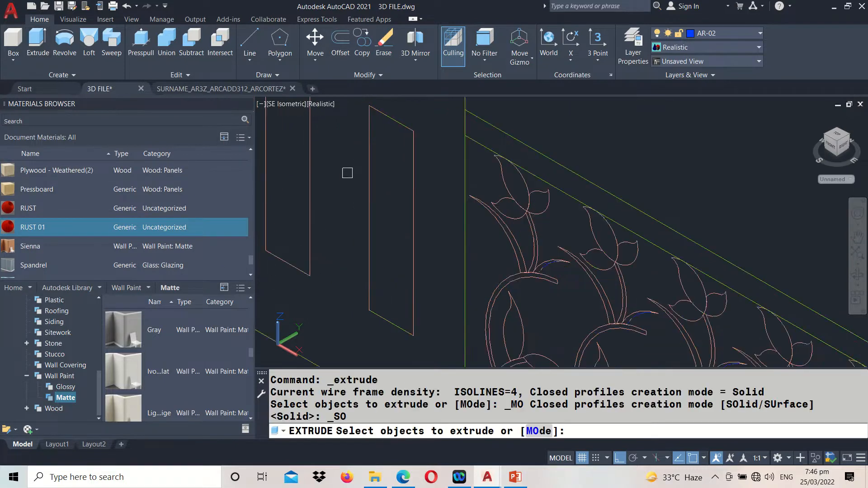
left_click(526, 128)
scroll(527, 129, "down", 3)
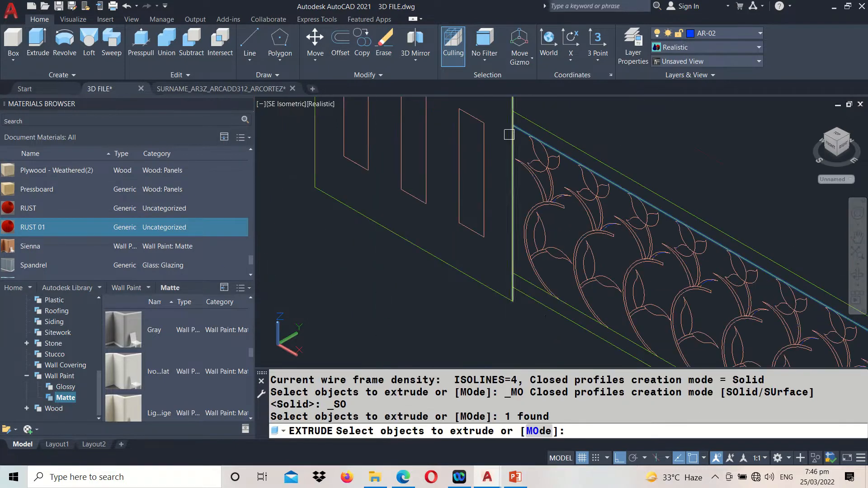
left_click(544, 311)
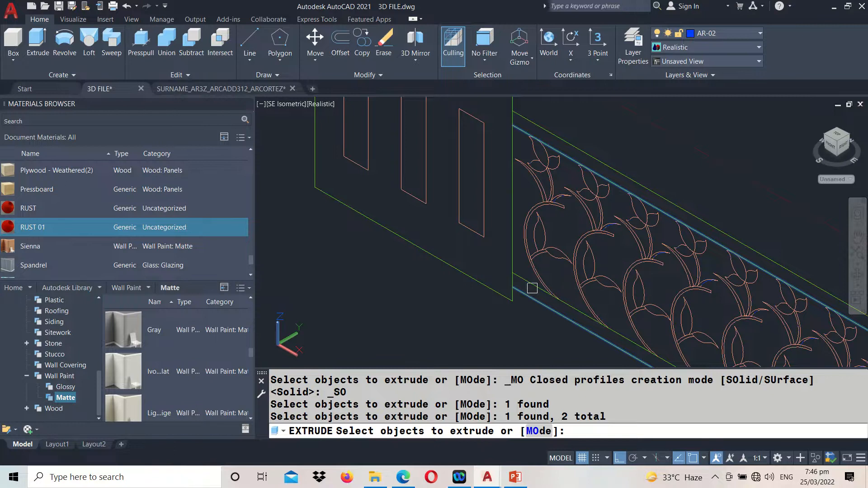
key("Return")
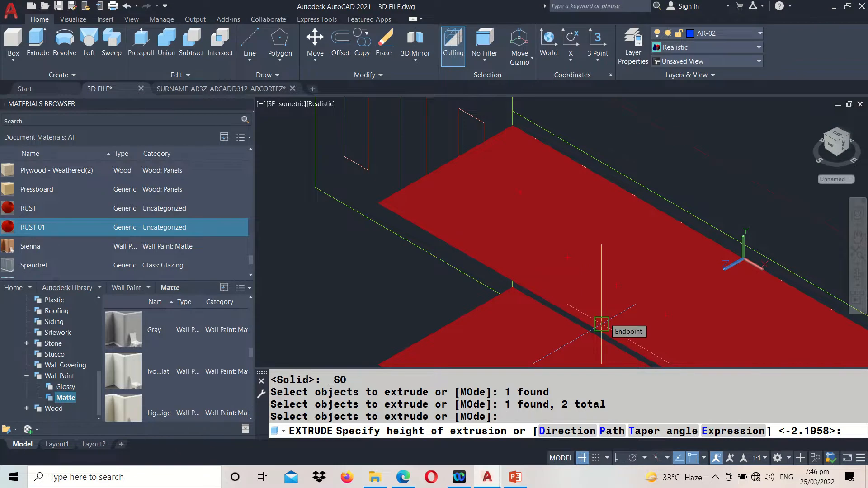
type("075")
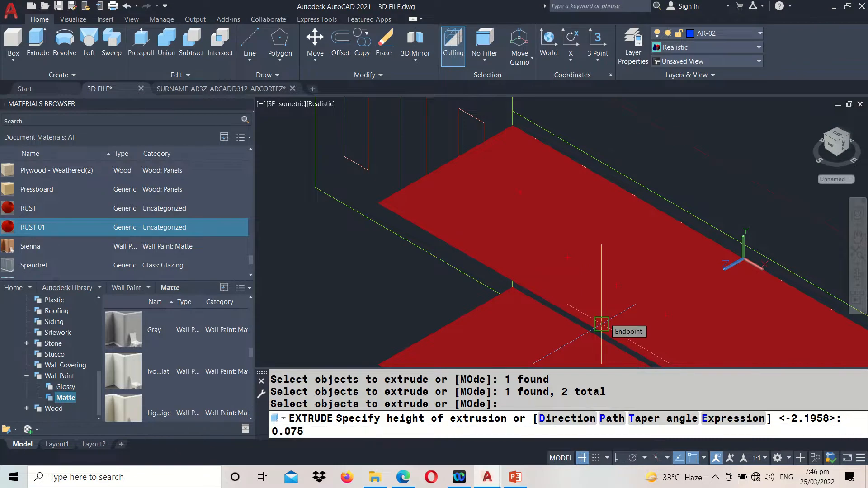
key("Return")
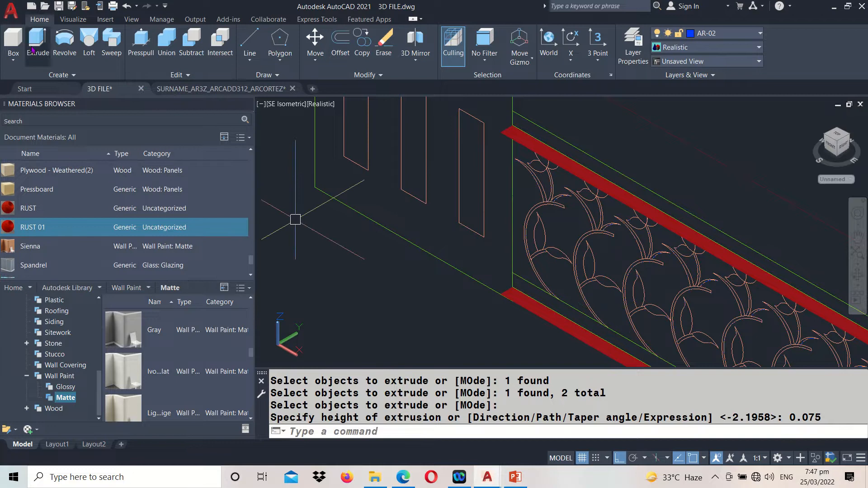
Try extruding both flat rail strips to a height picked at an endpoint beside the grille, and undo the extrusion
scroll(472, 123, "up", 2)
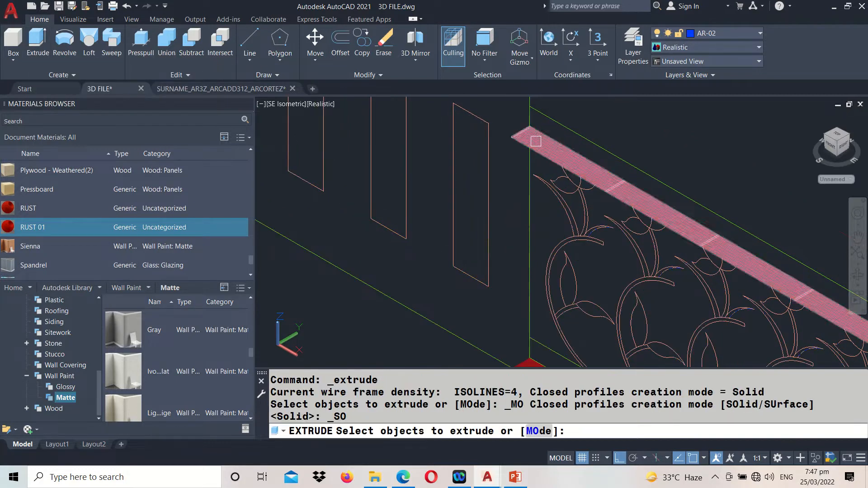
left_click(537, 141)
middle_click_drag(507, 245, 516, 133)
left_click(543, 270)
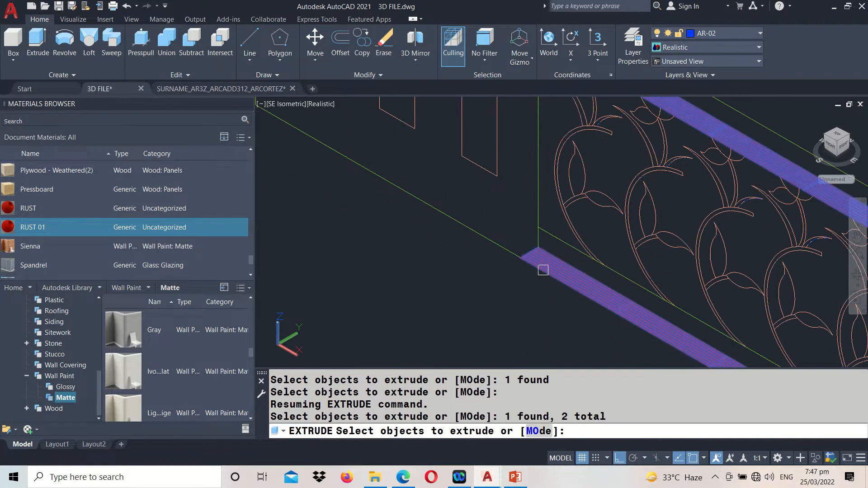
key("Return")
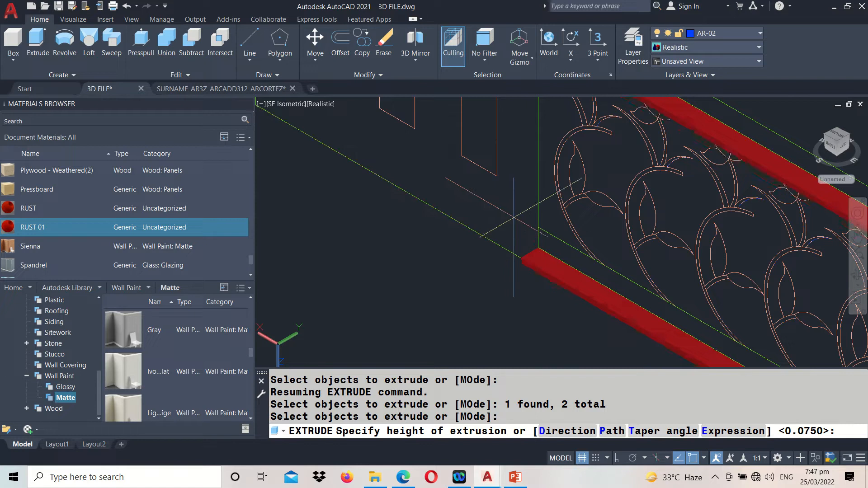
left_click(538, 227)
key("ctrl+z")
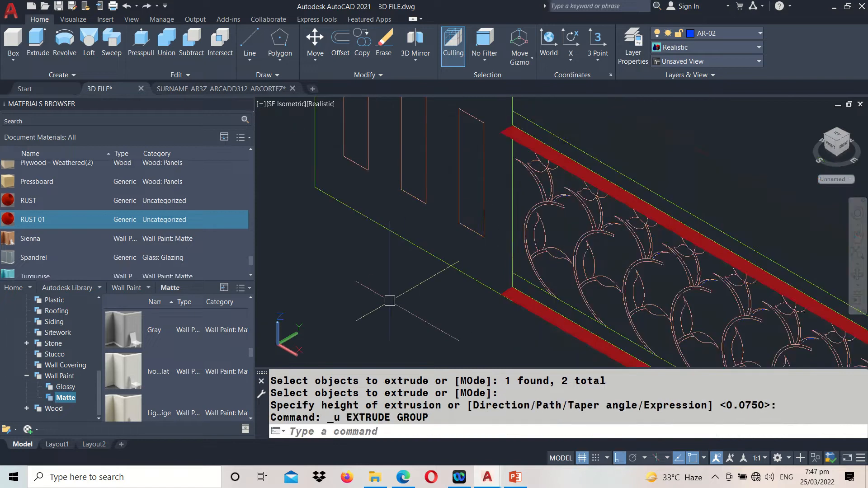
left_click(38, 42)
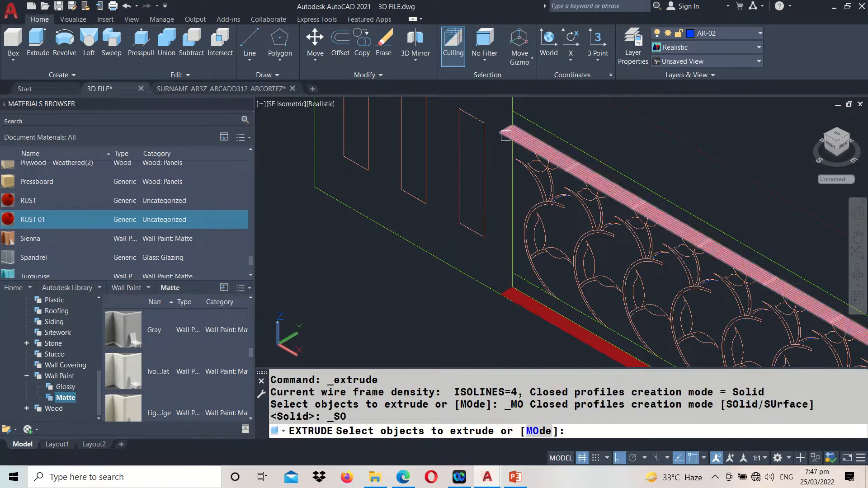
left_click(543, 149)
left_click(513, 298)
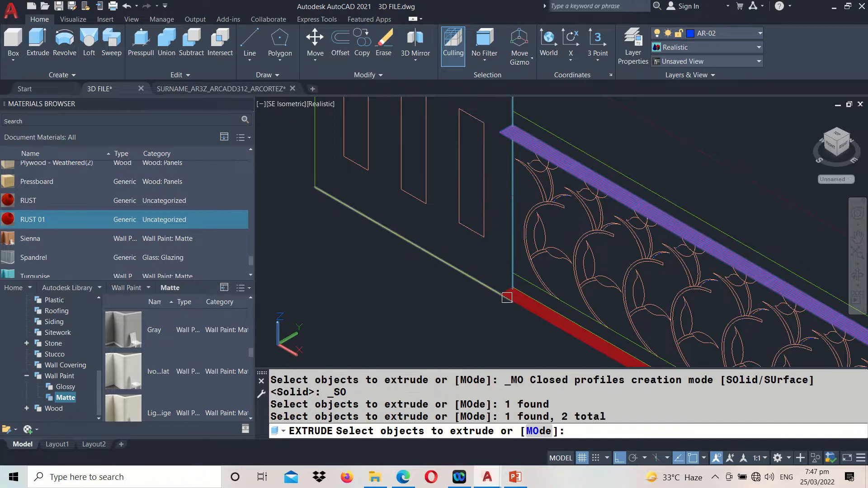
key("Escape")
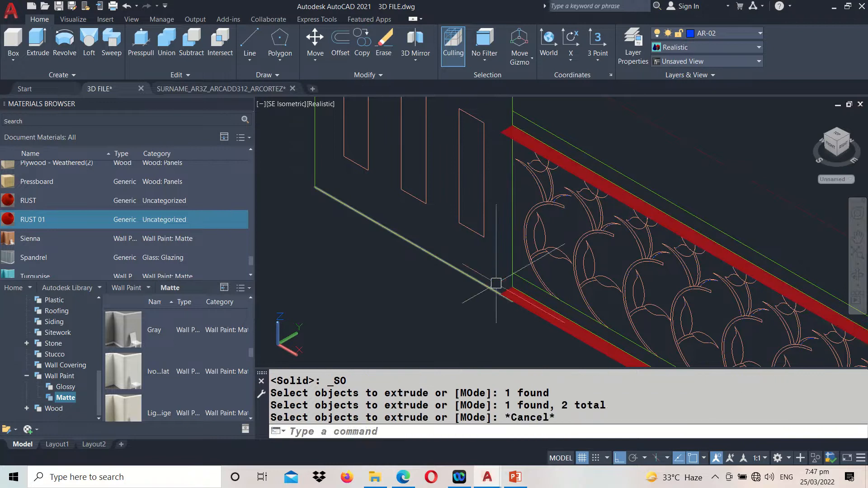
Extrude the two flat rail strips above and below the floral grille by 0.075 into solid rails
left_click(46, 50)
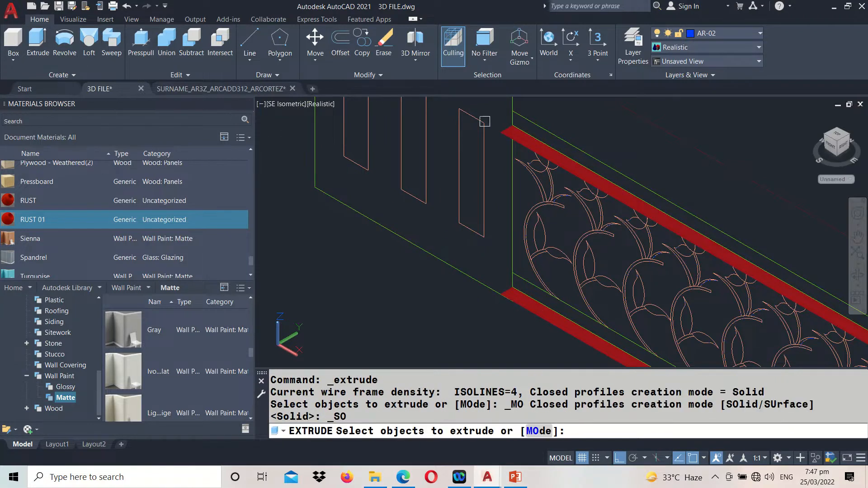
left_click(516, 145)
left_click(525, 311)
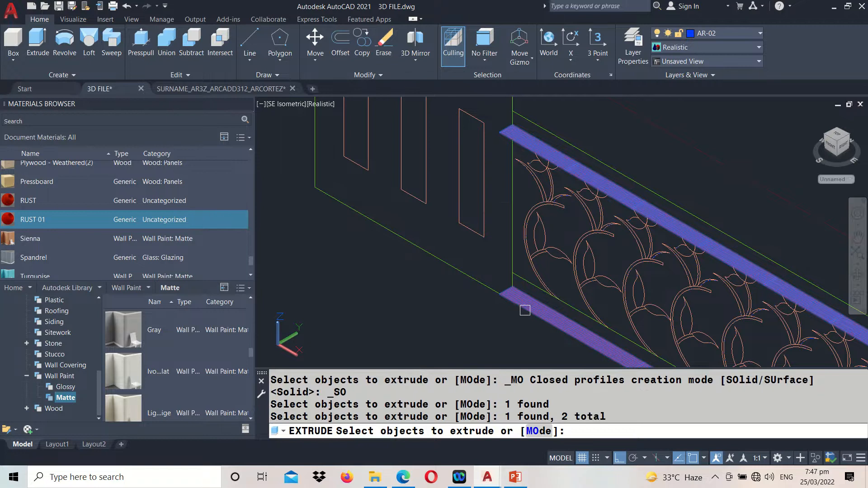
key("Return")
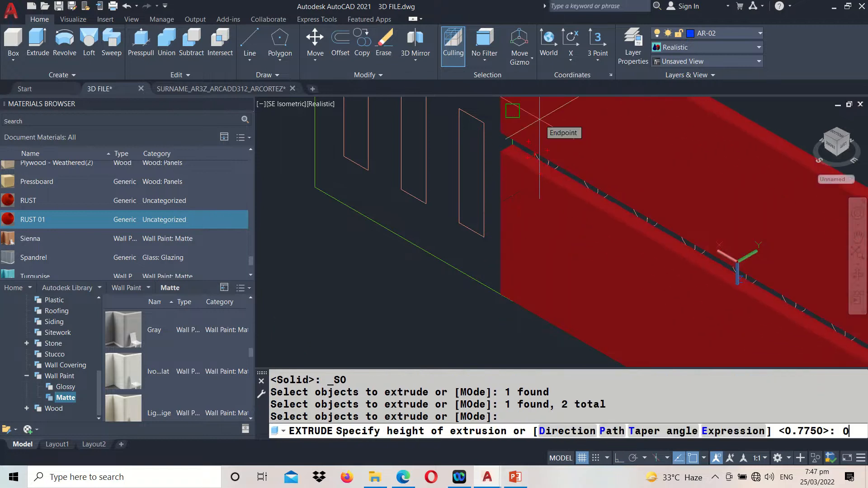
type("0.075")
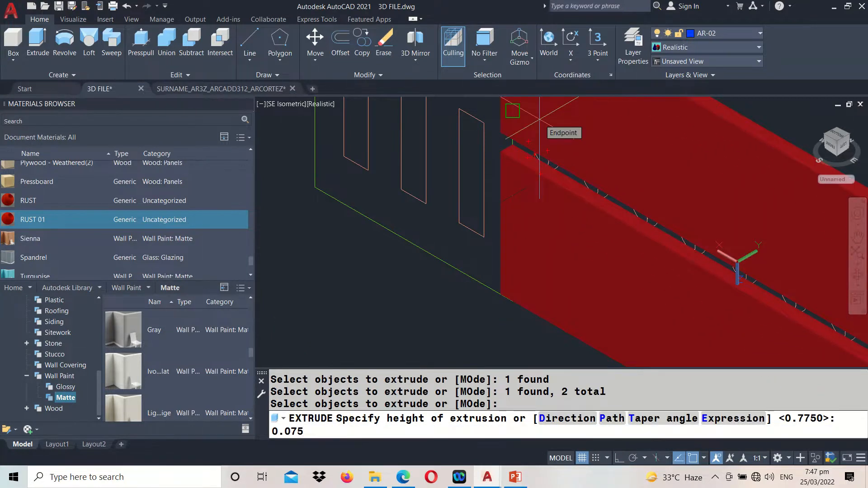
key("Return")
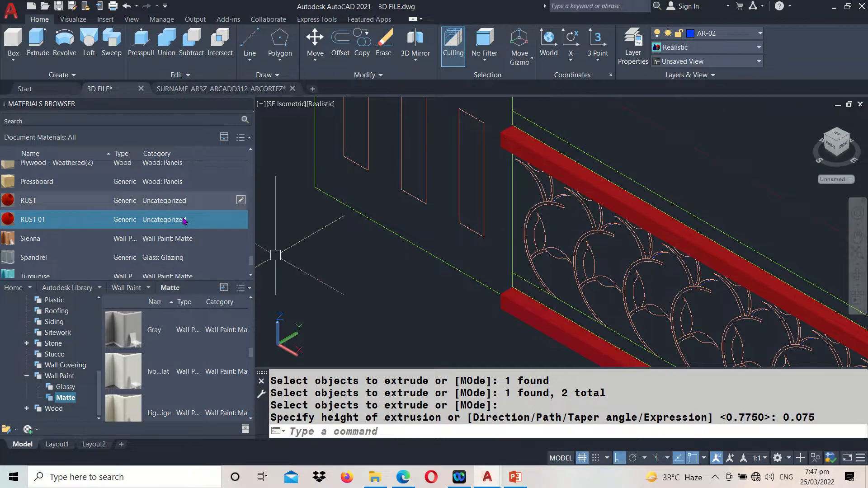
middle_click_drag(663, 152, 655, 175)
scroll(656, 175, "down", 5)
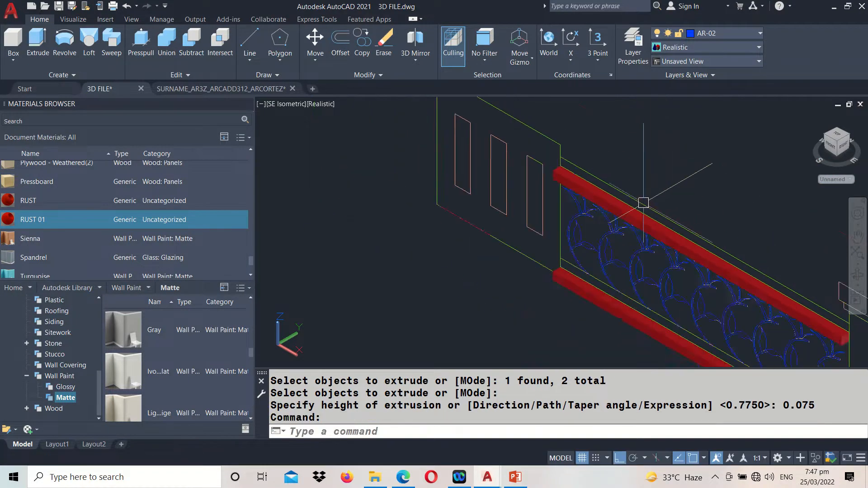
middle_click_drag(421, 167, 584, 389)
key("Escape")
type("ma")
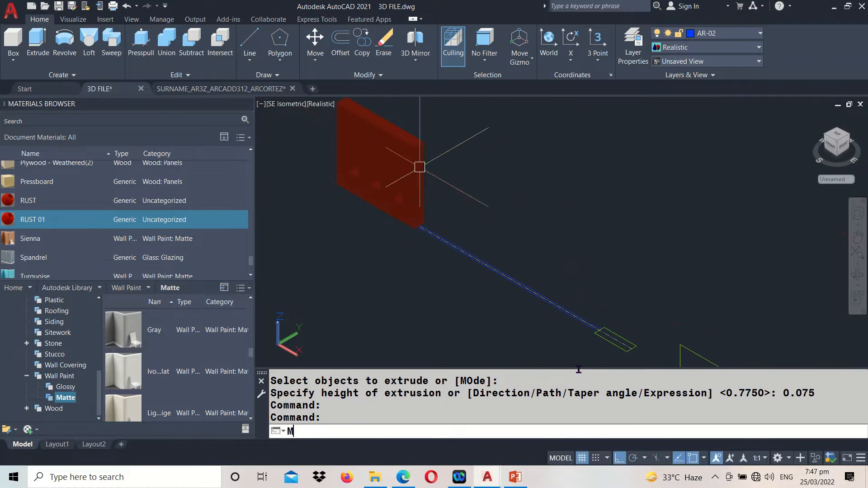
key("Return")
key("Escape")
Try to match the properties of the first railing's grille to the two solid rails above and below the floral grille
type("M")
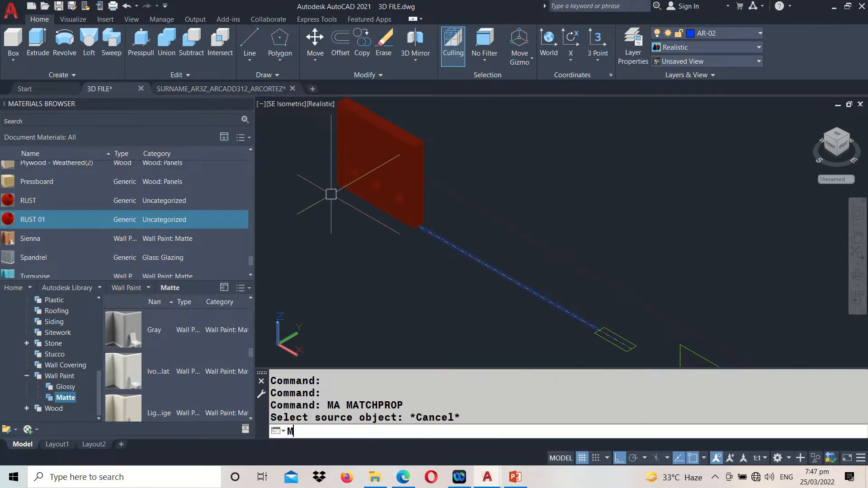
type("A")
key("Return")
middle_click_drag(343, 190, 581, 359)
middle_click_drag(306, 184, 612, 369)
left_click(268, 143)
scroll(271, 144, "down", 4)
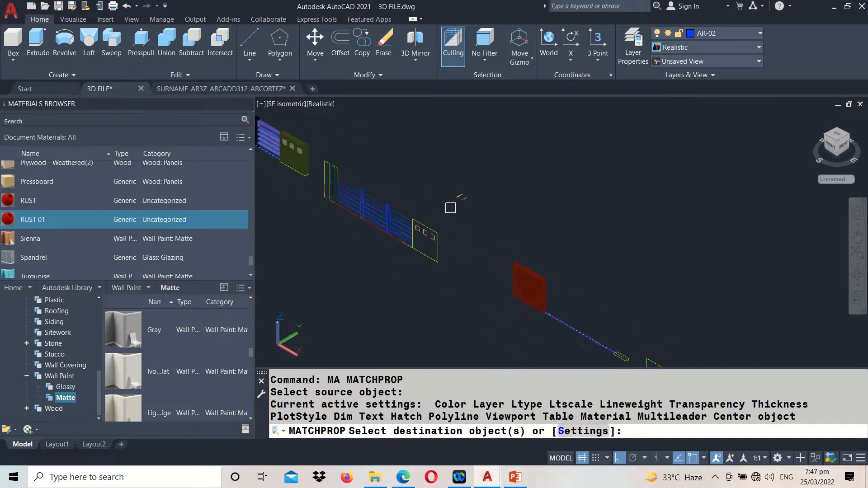
scroll(538, 241, "up", 6)
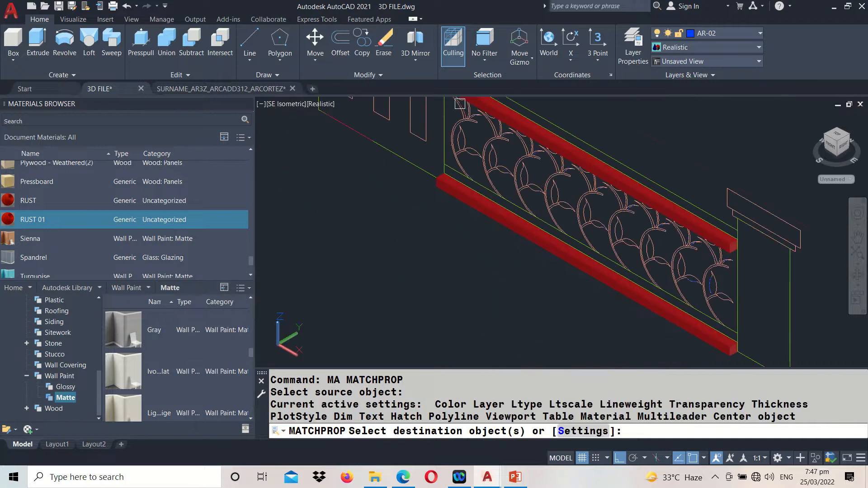
left_click(503, 114)
middle_click_drag(502, 129, 508, 211)
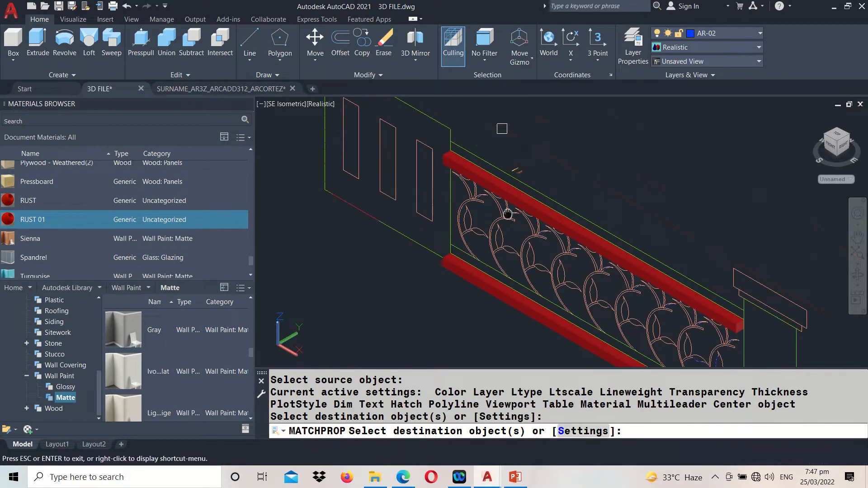
left_click(465, 274)
key("Escape")
key("Escape")
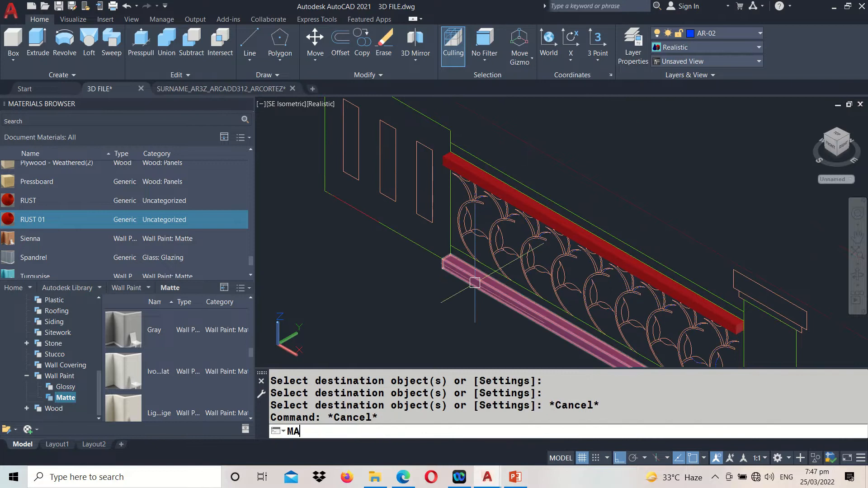
type("MA")
key("Return")
scroll(475, 282, "down", 8)
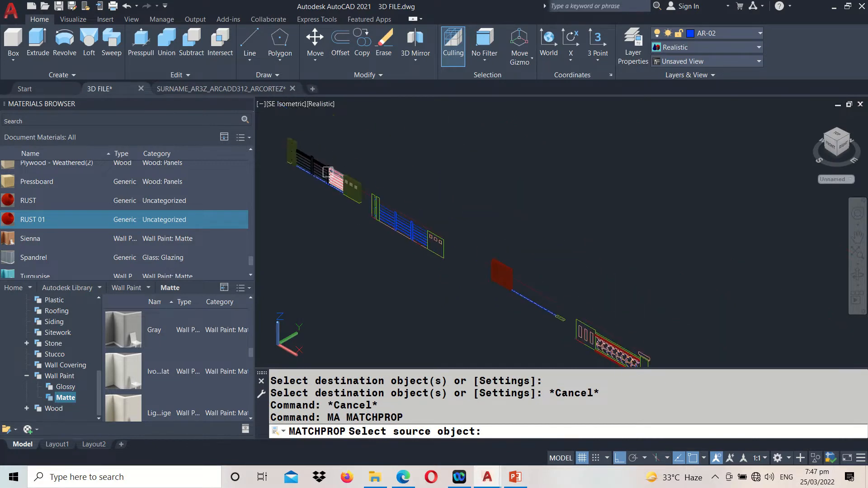
left_click(328, 171)
scroll(467, 235, "up", 8)
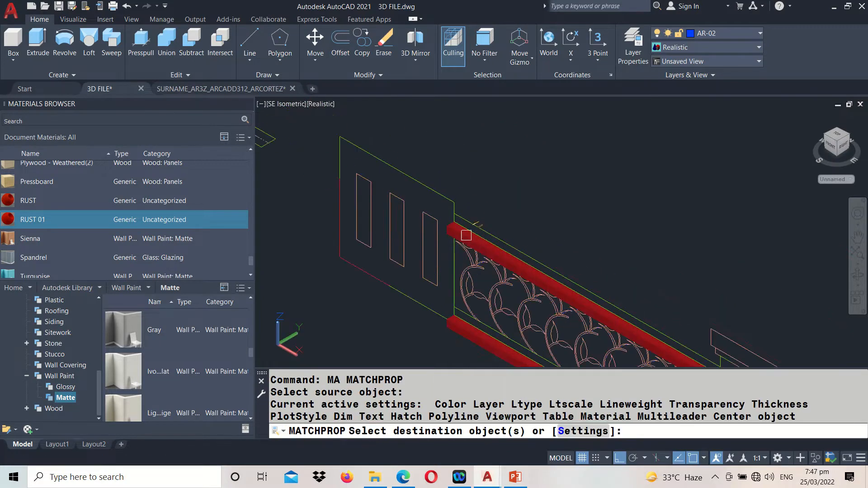
middle_click_drag(430, 272, 323, 116)
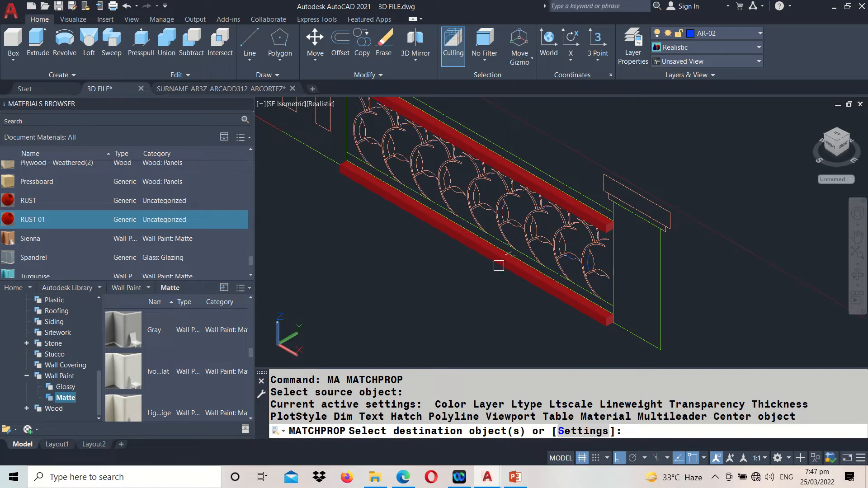
key("Return")
Apply the Flaked Satin - Black(1) metallic paint material to both rails of the floral grille
left_click(585, 311)
left_click(547, 190)
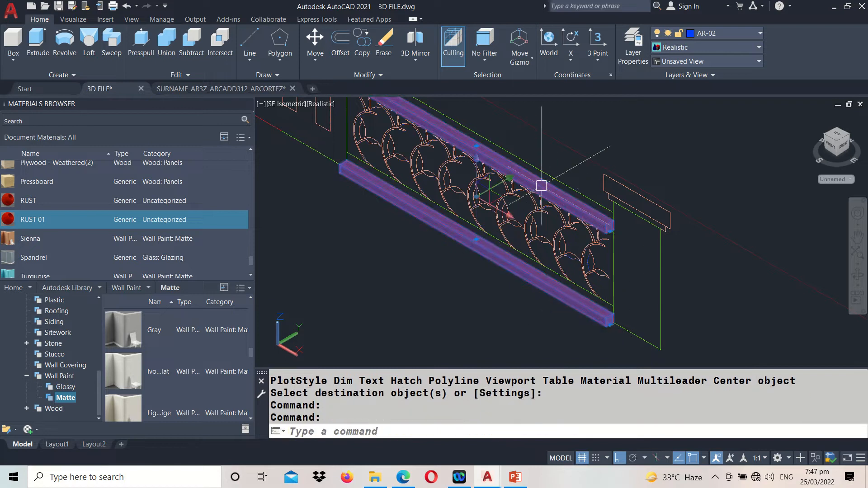
scroll(121, 215, "up", 5)
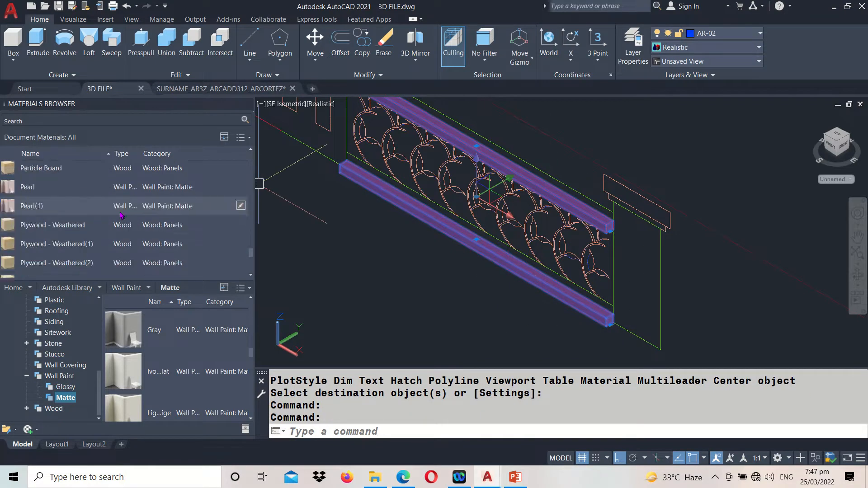
scroll(121, 214, "up", 8)
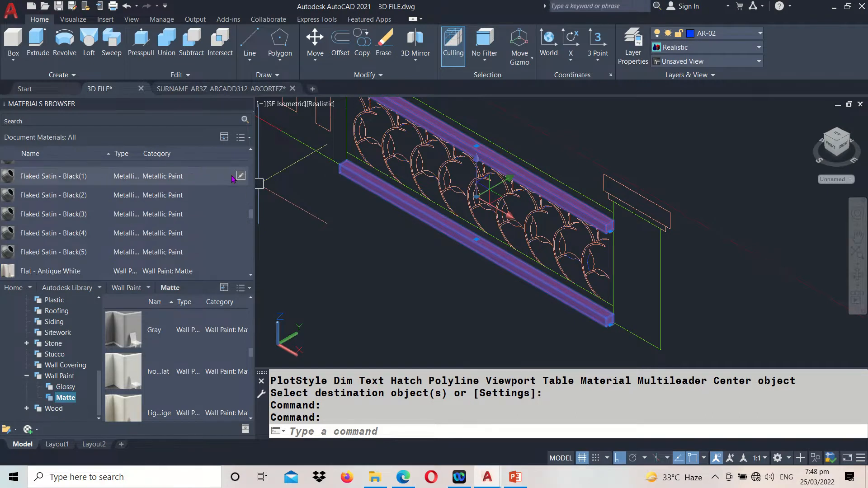
left_click(240, 178)
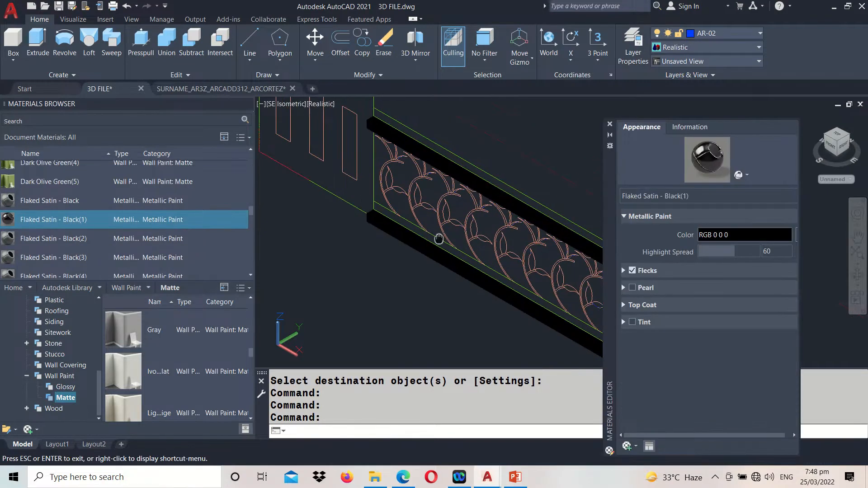
left_click(610, 124)
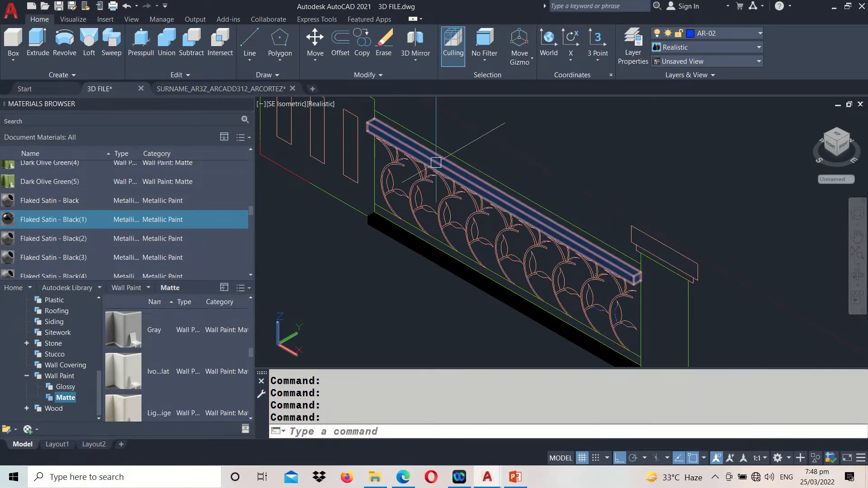
Move both rails from the midpoint of the upper rail's top end edge to the end of the outer guide line beside the wall panel
type("M")
key("Return")
scroll(371, 220, "up", 4)
scroll(371, 220, "up", 2)
left_click(379, 214)
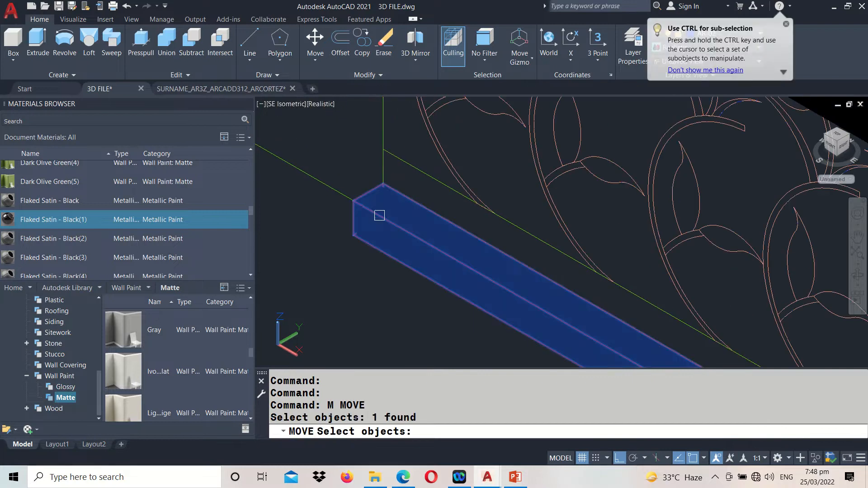
scroll(380, 215, "down", 4)
middle_click_drag(384, 166, 390, 289)
scroll(387, 181, "up", 3)
left_click(388, 209)
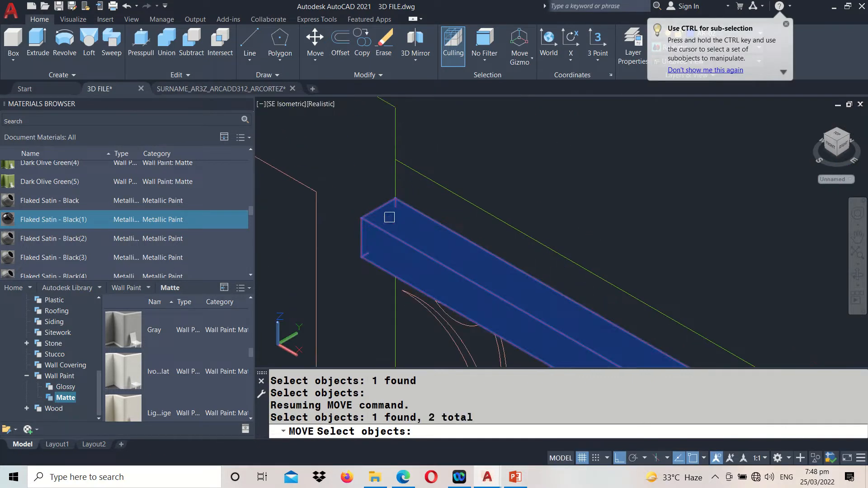
key("Return")
left_click(387, 198)
scroll(388, 197, "up", 2)
left_click(397, 156)
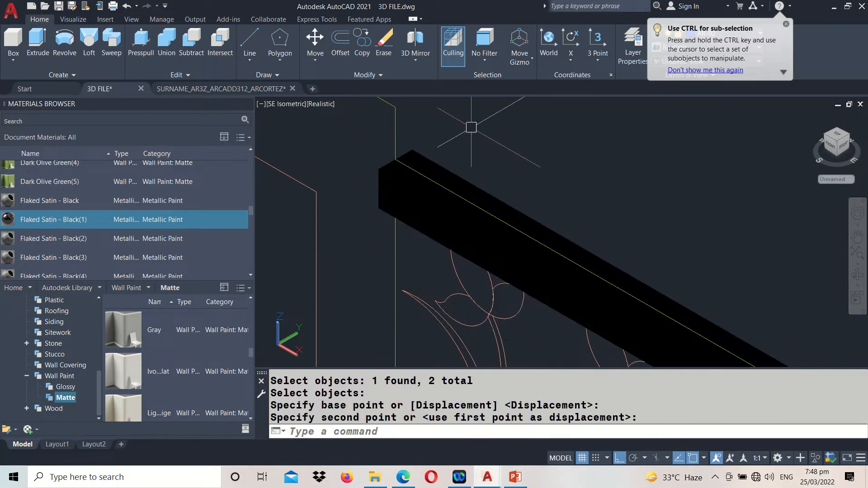
scroll(493, 141, "down", 5)
scroll(453, 249, "up", 5)
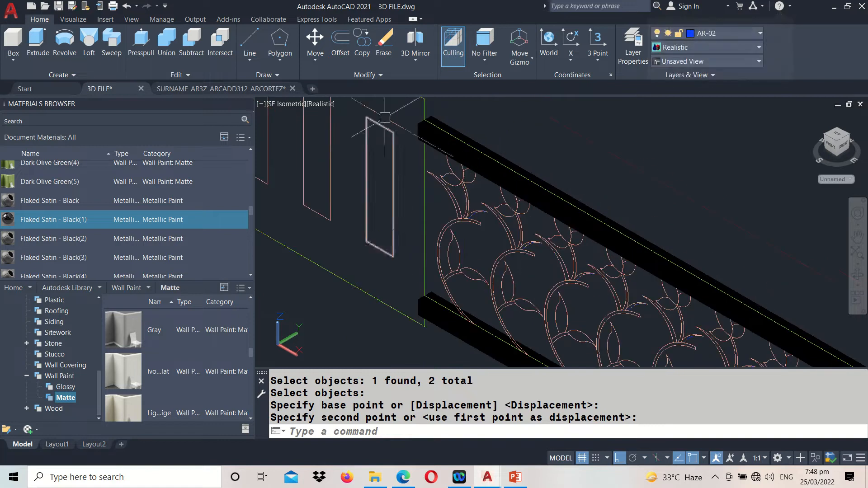
Move both black rails from the outlined wall panel's upper corner to the midpoint of the red wall's top end edge
type("M")
key("Return")
left_click(435, 145)
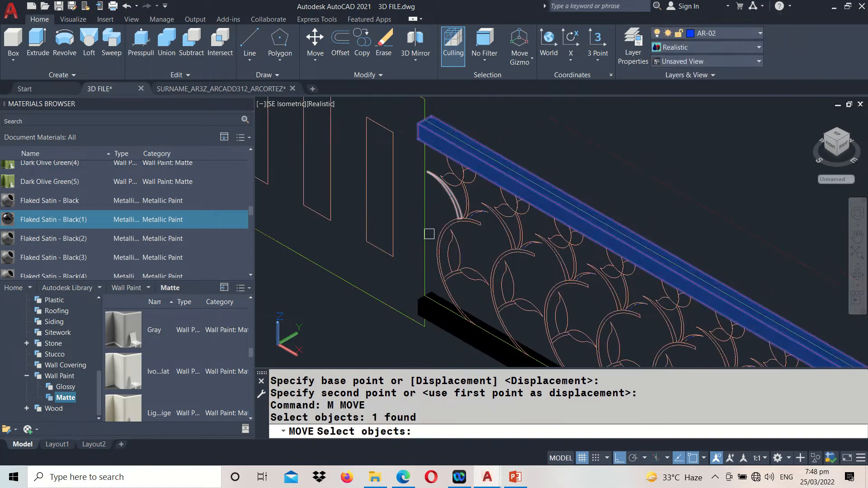
left_click(428, 310)
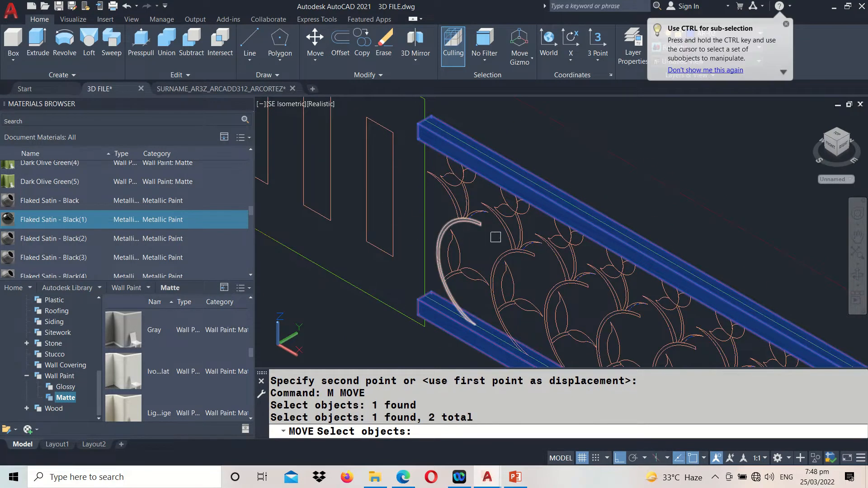
middle_click_drag(436, 159, 461, 252)
scroll(541, 234, "down", 3)
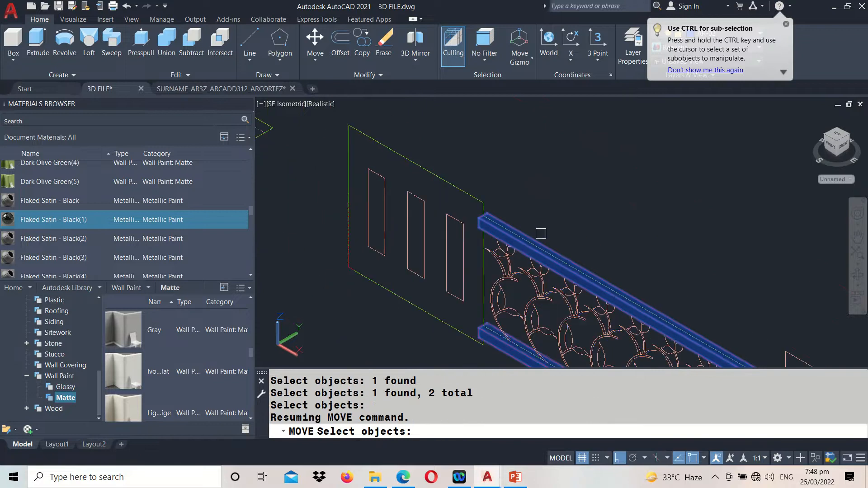
key("Return")
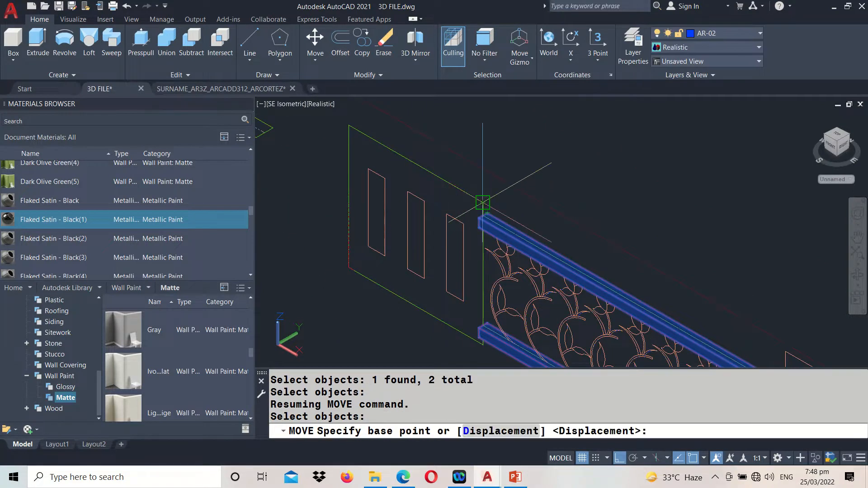
left_click(483, 202)
scroll(484, 204, "down", 5)
middle_click_drag(404, 165, 563, 338)
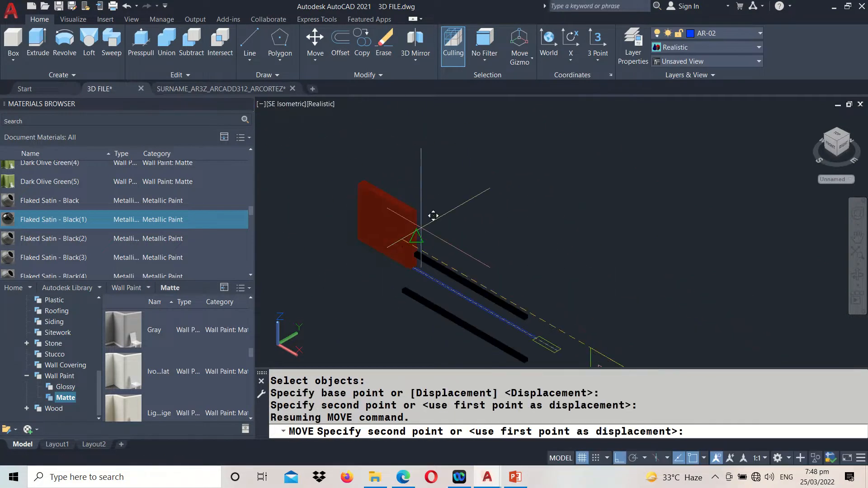
scroll(433, 215, "up", 5)
left_click(423, 190)
scroll(403, 165, "down", 3)
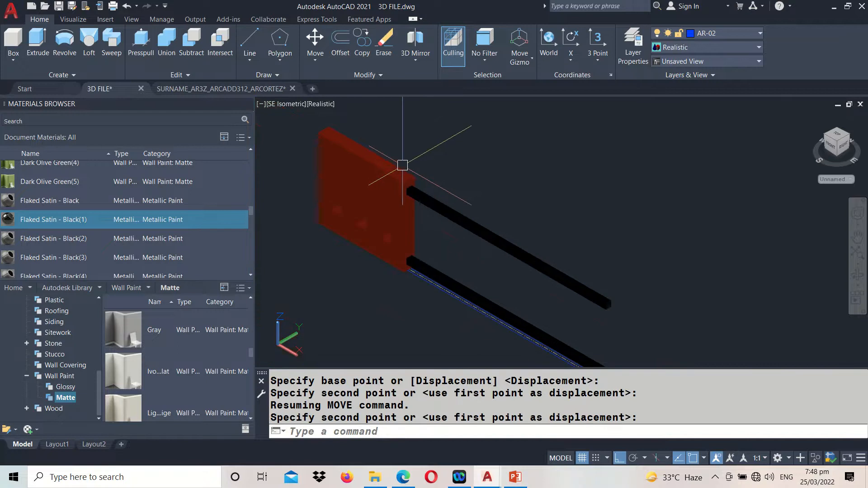
Switch to the 2D source drawing and copy the first floral motif of the grille straight down into the empty space below the railing
middle_click_drag(707, 311, 470, 156)
middle_click_drag(597, 227, 502, 121)
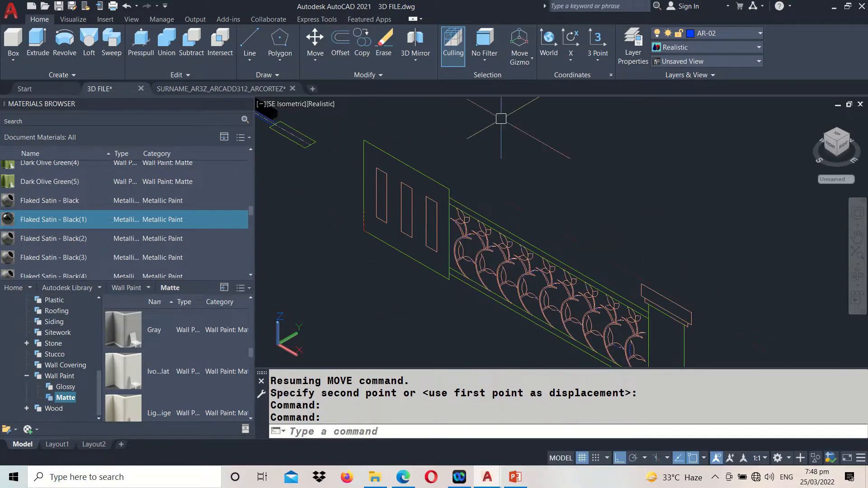
scroll(449, 286, "up", 2)
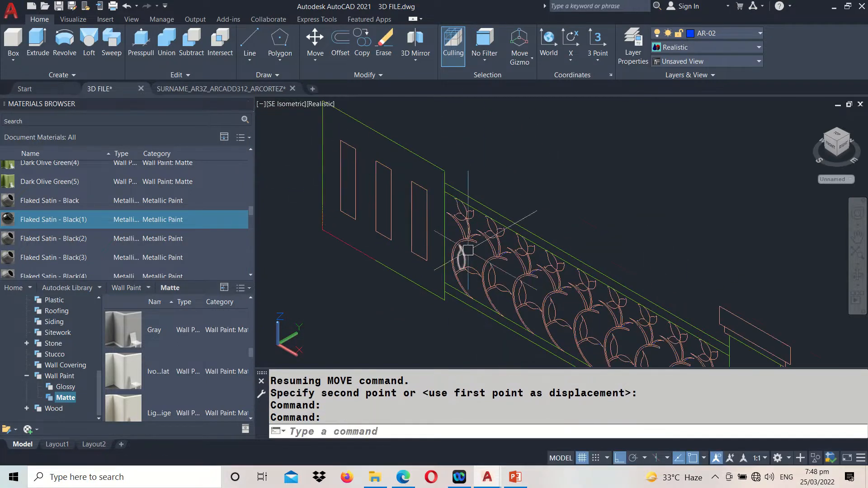
left_click(221, 88)
scroll(502, 301, "up", 8)
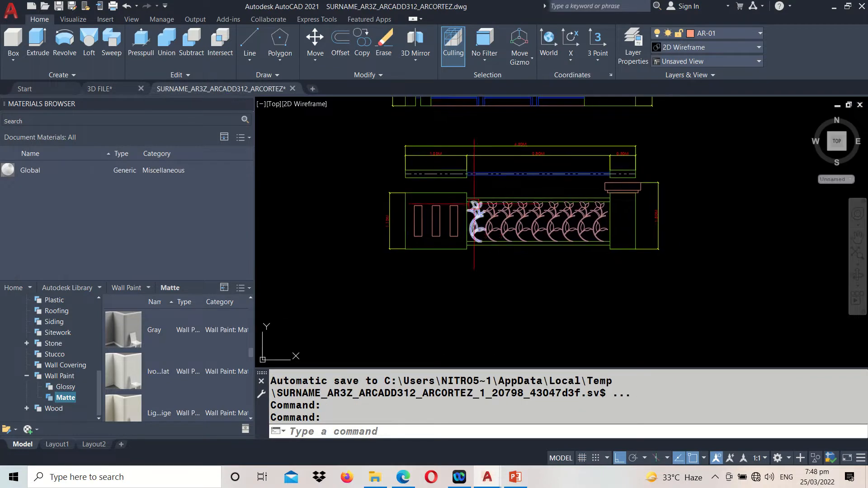
scroll(480, 197, "down", 5)
left_click(480, 227)
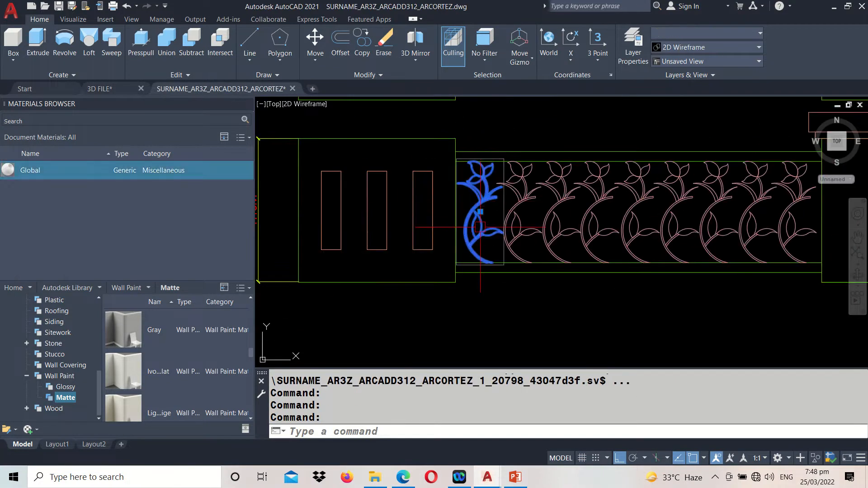
type("CO")
key("Return")
left_click(481, 217)
middle_click_drag(480, 299, 479, 170)
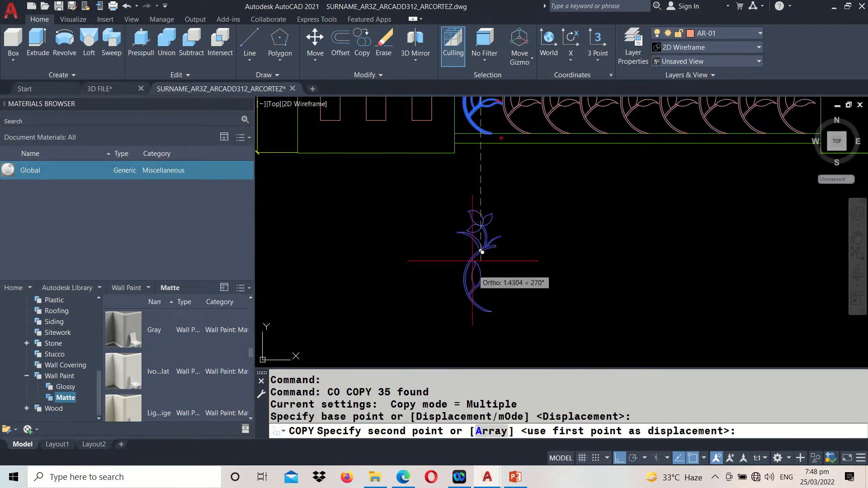
left_click(480, 290)
key("Return")
Ungroup the copied floral motif below the railing
left_click(465, 319)
scroll(466, 272, "up", 2)
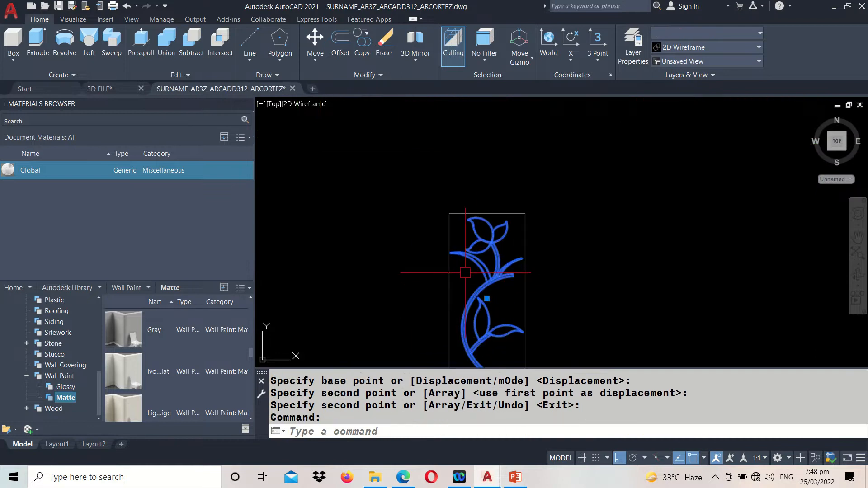
key("Escape")
scroll(468, 274, "down", 3)
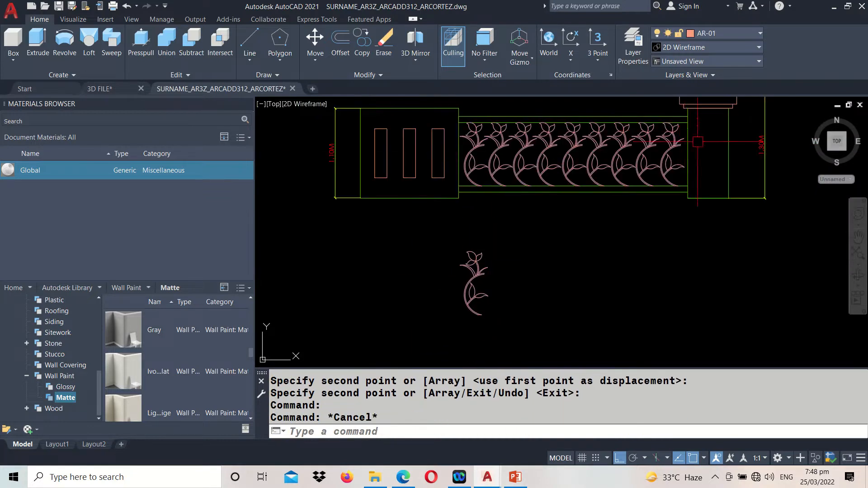
scroll(487, 295, "up", 2)
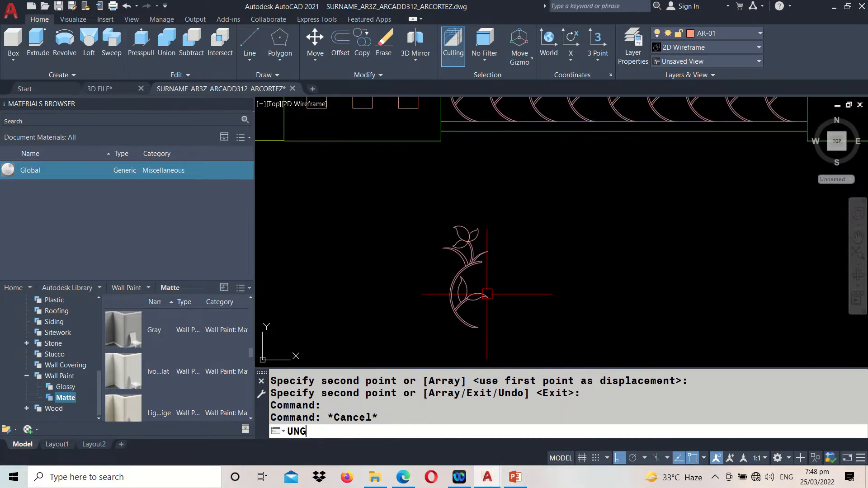
type("UNG")
key("Return")
left_click(468, 287)
key("Return")
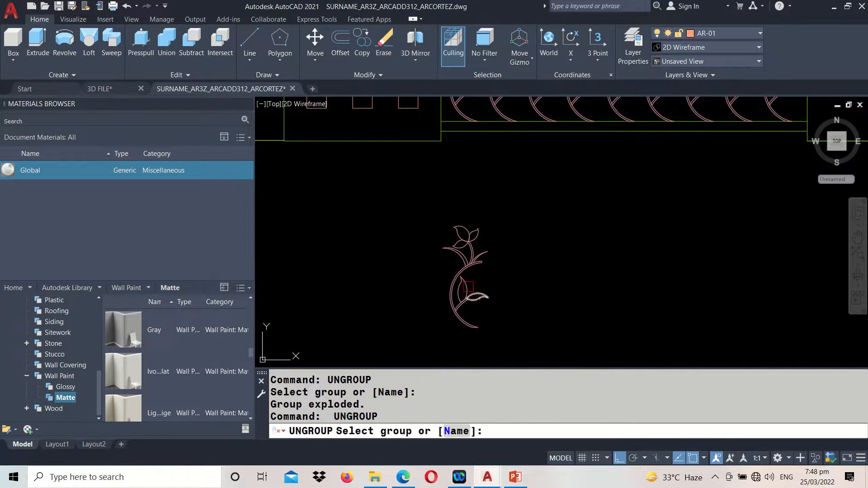
scroll(464, 279, "up", 3)
key("Escape")
Erase the pink outlines over the blue arcs of the copied motif's main stem, upper blades, flower stalk and petals
left_click(471, 247)
type("E")
key("Return")
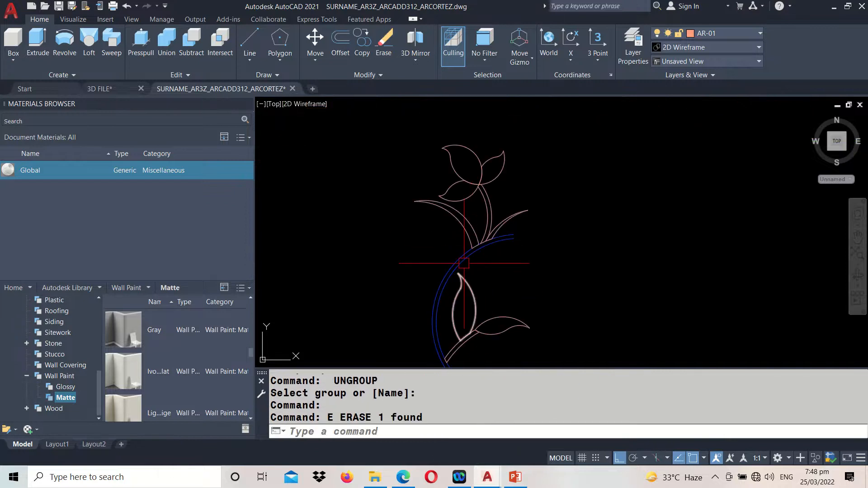
left_click(458, 229)
key("Return")
left_click(487, 214)
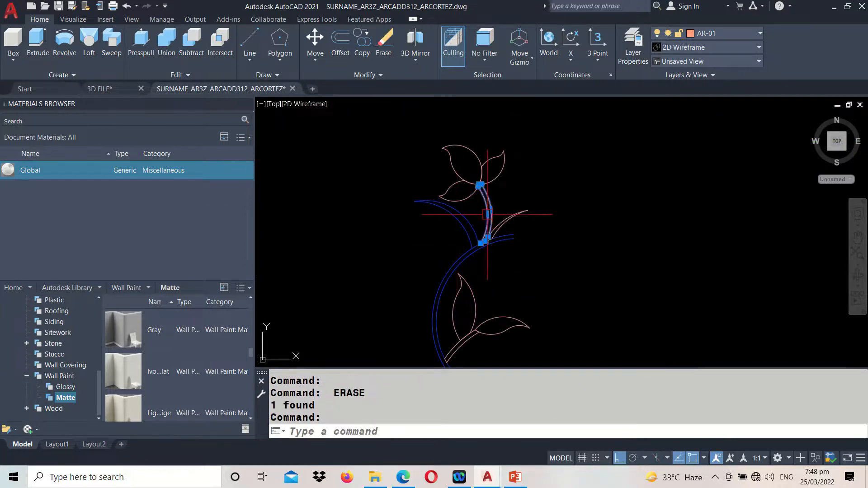
key("Return")
left_click(496, 176)
key("Return")
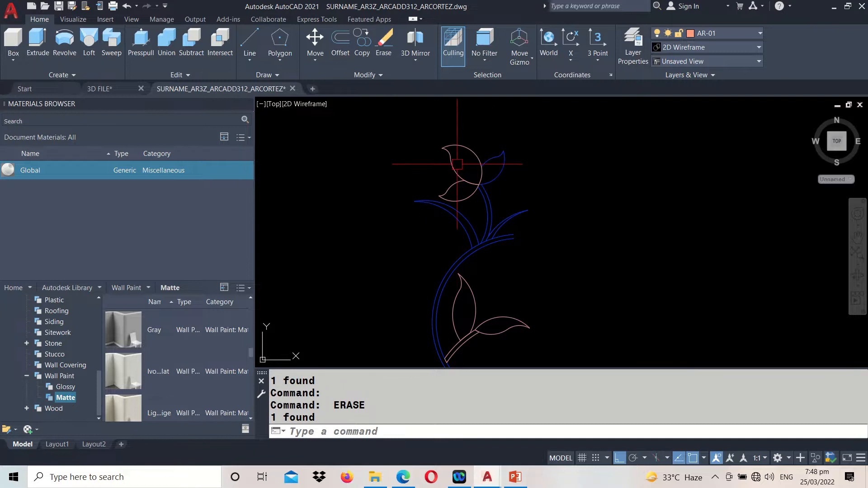
key("Return")
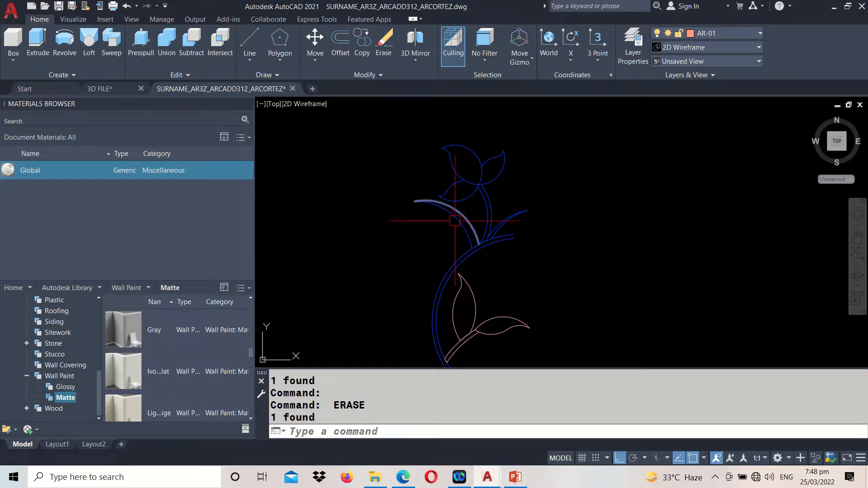
Erase the pink outlines over the two lower leaves and their twig, leaving only the blue arcs
left_click(466, 281)
middle_click_drag(506, 310, 502, 237)
key("Return")
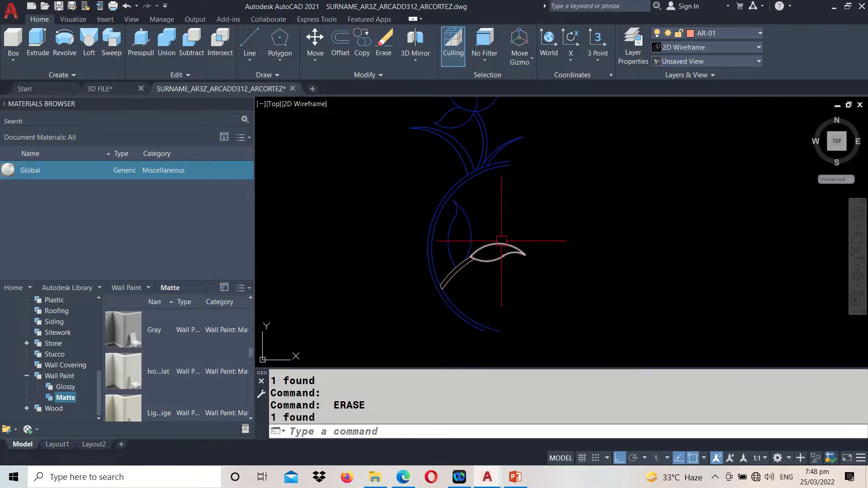
left_click(502, 242)
key("Return")
left_click(462, 276)
key("Return")
middle_click_drag(528, 190, 522, 264)
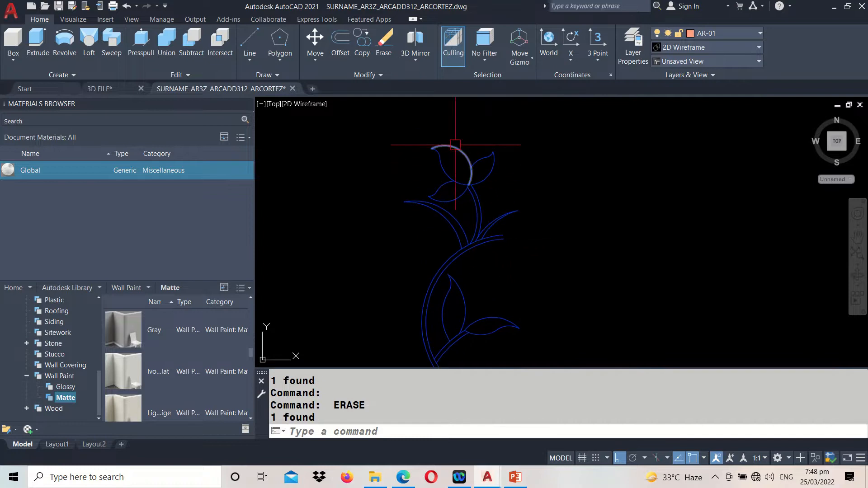
Draw a large three-point arc beside the motif as the right edge of a sample leaf
type("A")
key("Return")
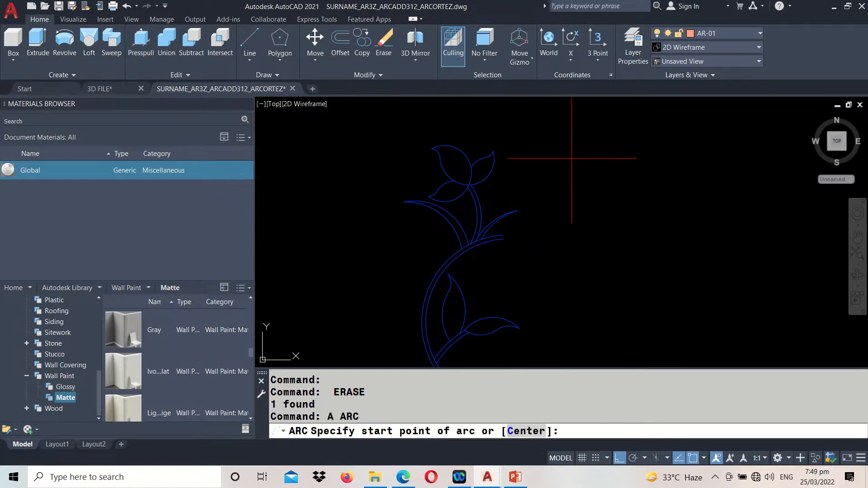
scroll(576, 147, "up", 3)
left_click(573, 144)
left_click(613, 150)
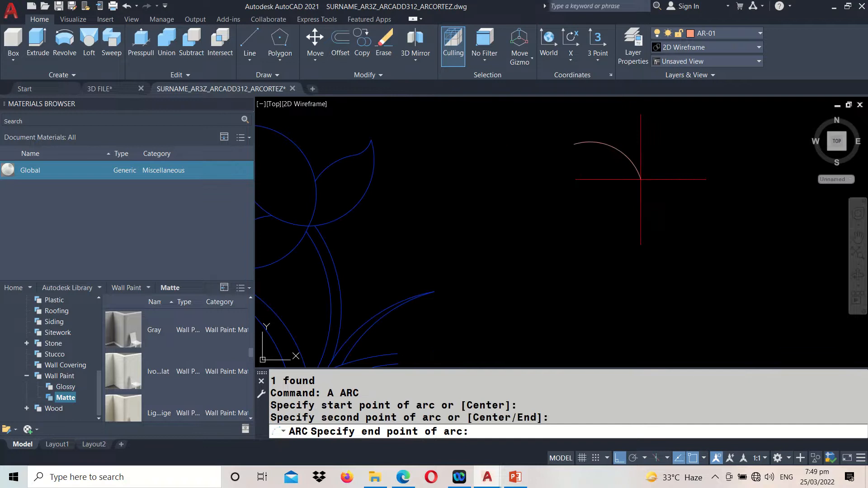
left_click(665, 297)
Draw a short arc curling from the leaf's tip and a long arc joining it to the first arc's lower end
key("Return")
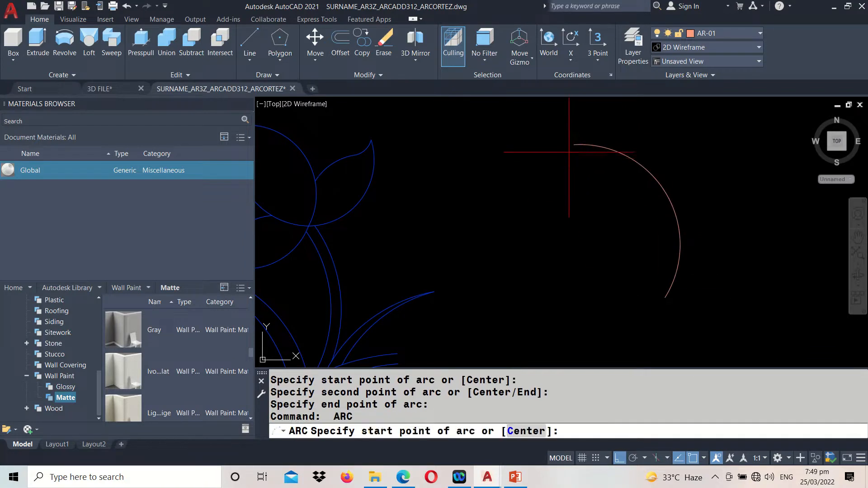
left_click(574, 145)
left_click(584, 165)
left_click(579, 183)
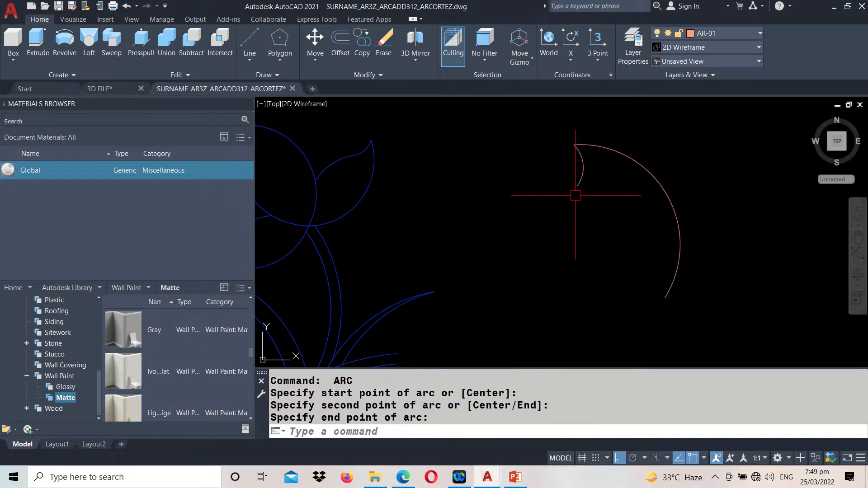
key("Return")
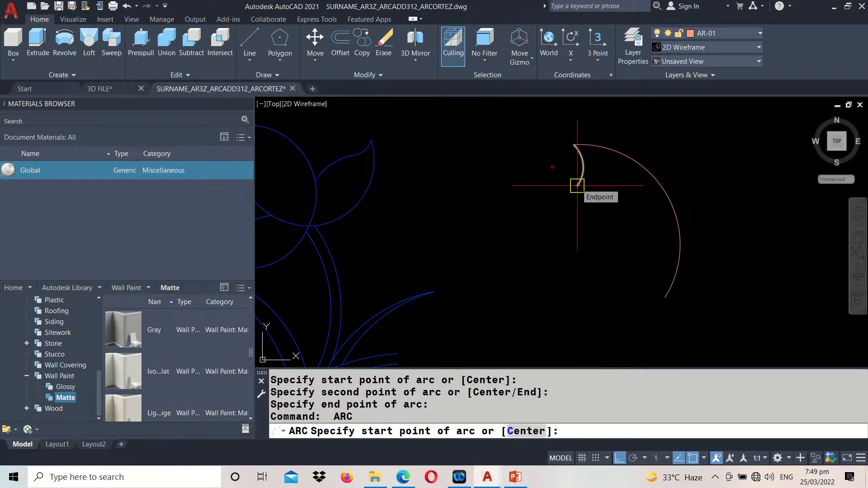
left_click(578, 185)
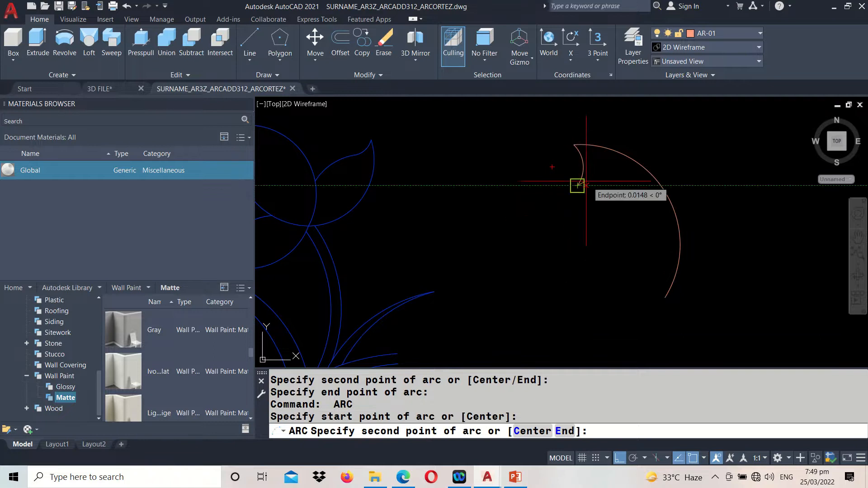
left_click(559, 262)
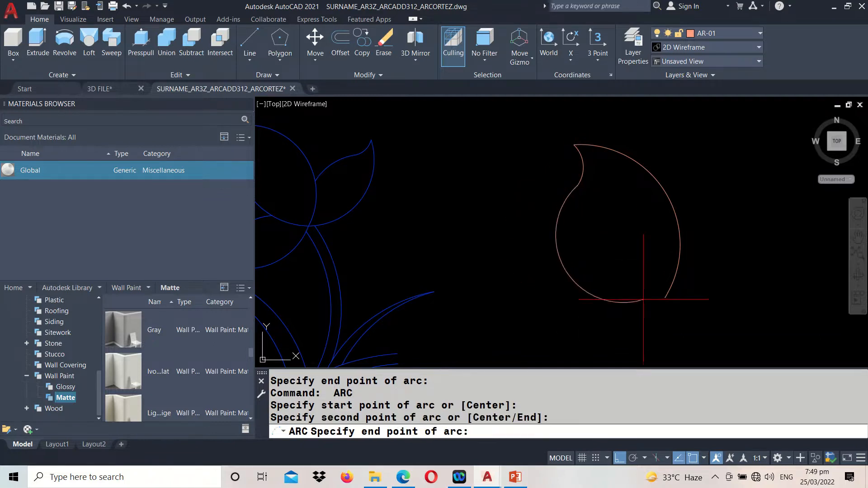
left_click(665, 298)
Stretch the shared lower endpoint of the two long arcs straight down to lengthen the sample leaf
left_click(681, 314)
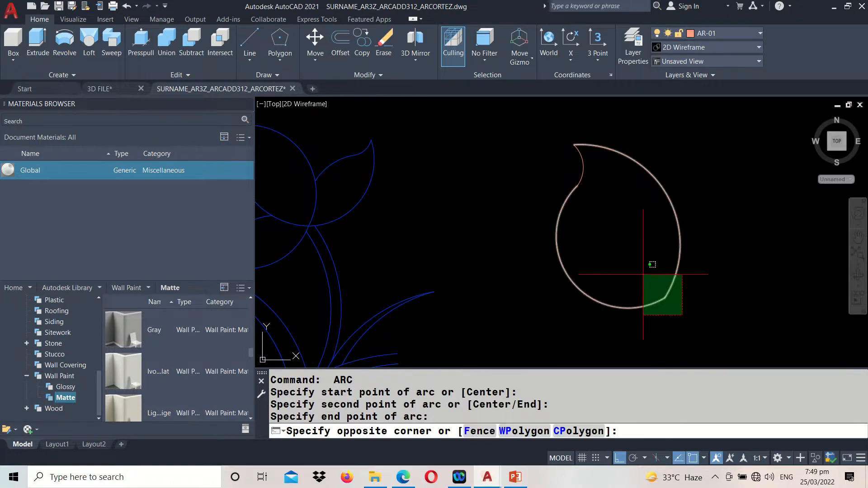
left_click(647, 278)
left_click(665, 297)
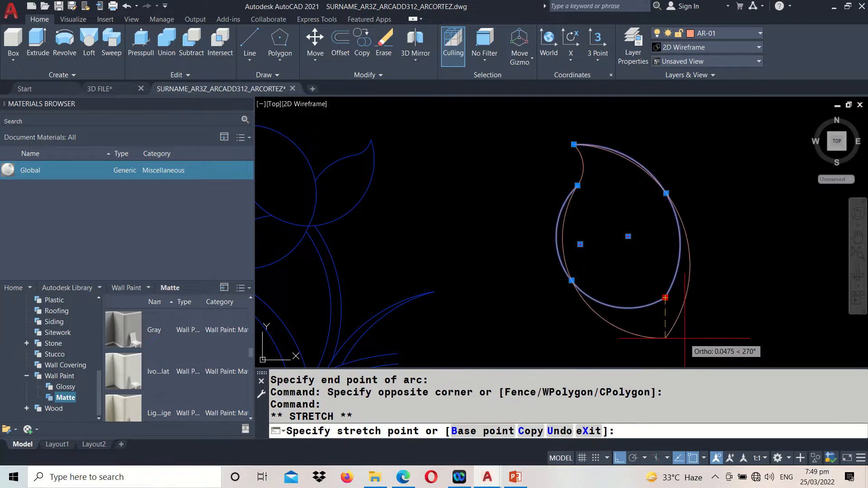
scroll(593, 196, "down", 2)
key("Escape")
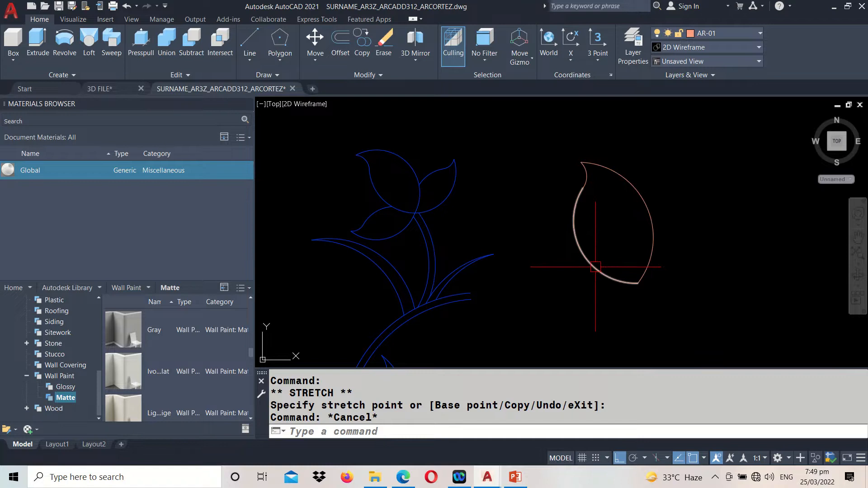
key("BackSpace")
type("CO")
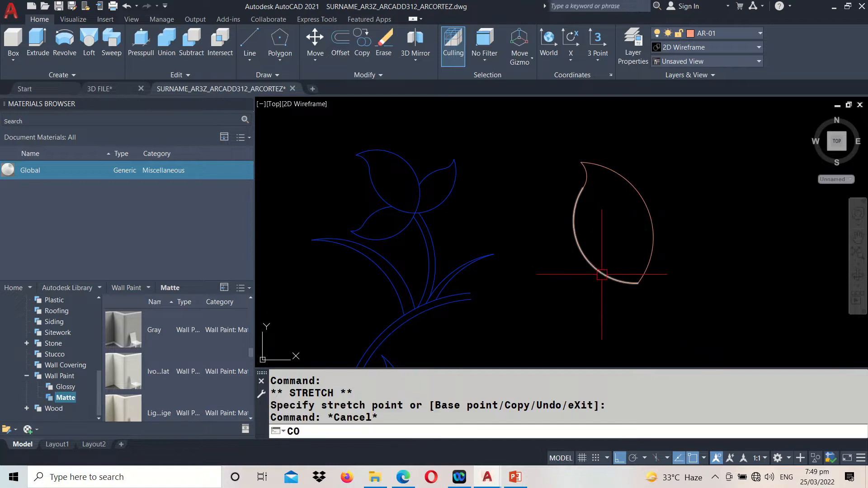
key("Escape")
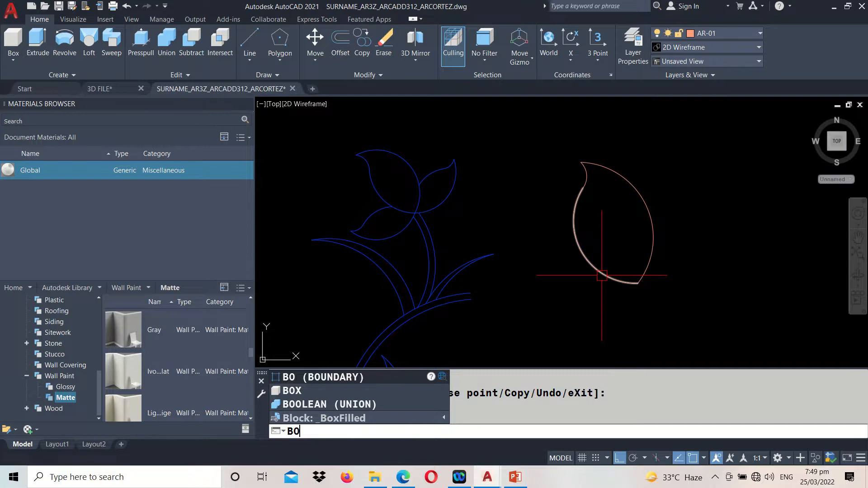
Create a polyline boundary from a point inside the sample leaf
key("Return")
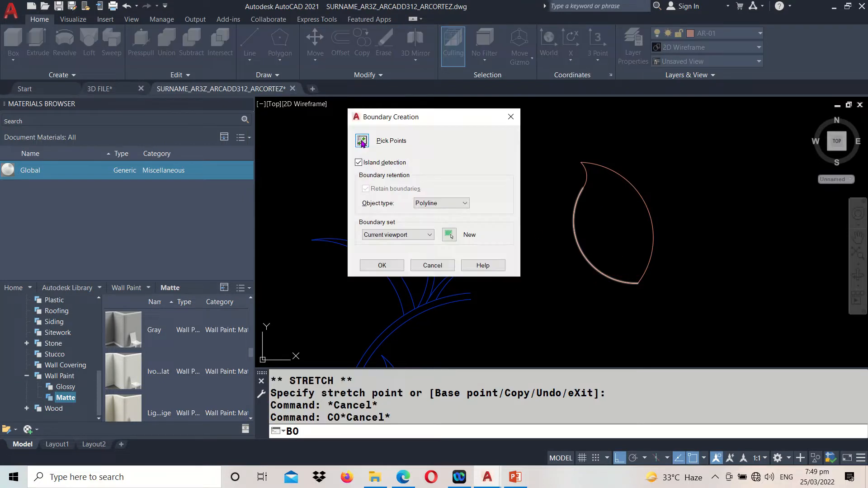
left_click(362, 142)
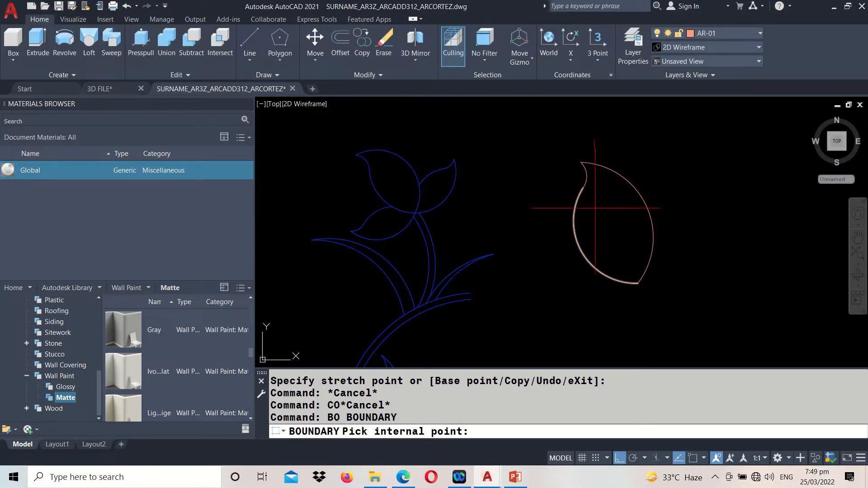
left_click(633, 229)
key("Return")
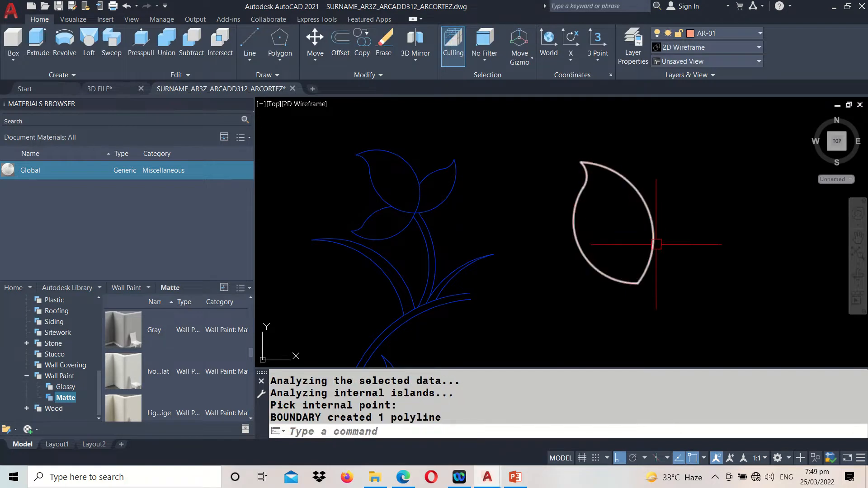
Move the leaf's boundary polyline horizontally to the right, clear of the original arcs
middle_click_drag(657, 245, 608, 245)
type("m")
key("Return")
left_click(609, 256)
key("Return")
left_click(616, 286)
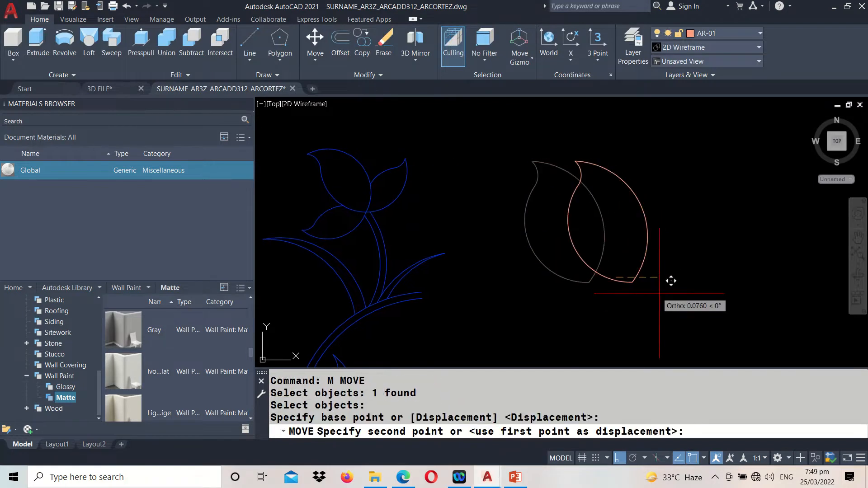
left_click(733, 296)
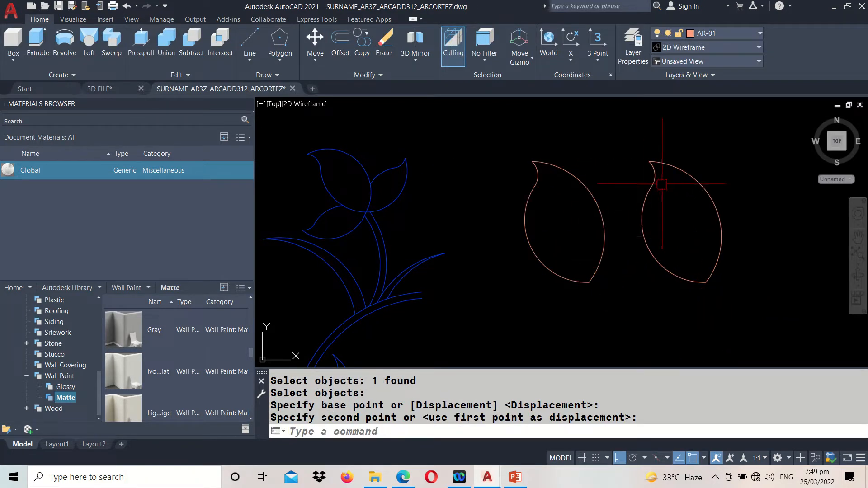
Compare the moved leaf outline with the original arcs by selecting each of them
left_click(661, 167)
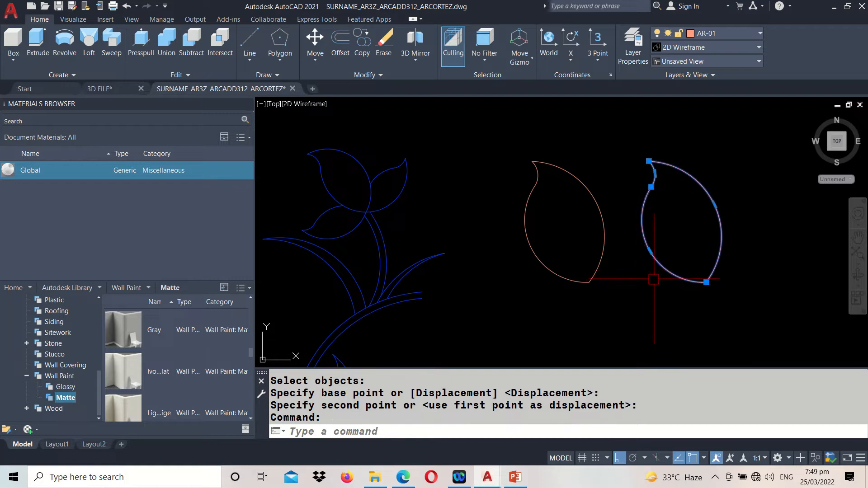
key("Escape")
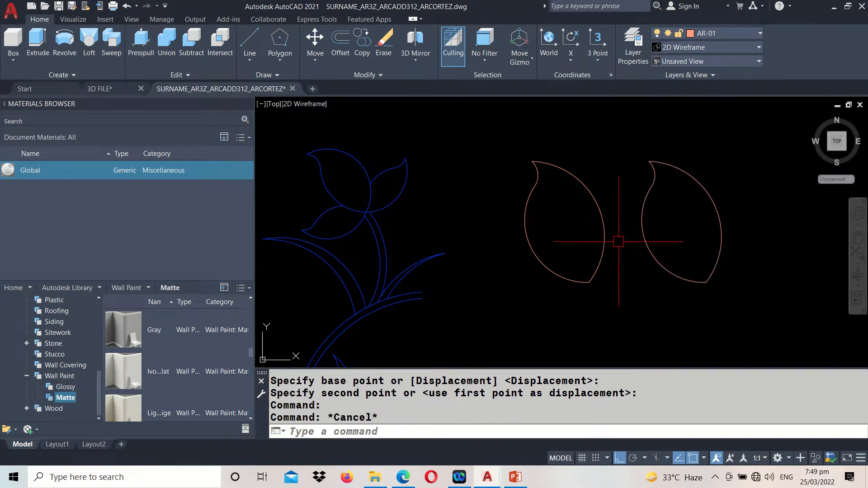
left_click(596, 209)
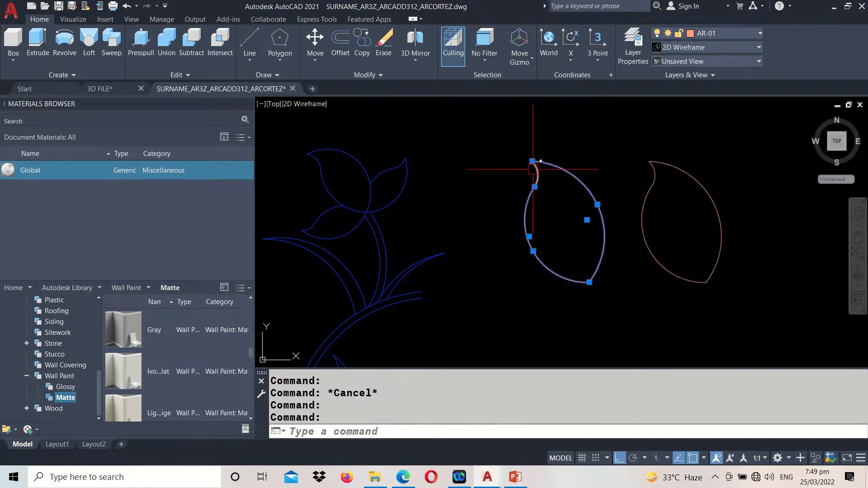
scroll(551, 300, "down", 5)
key("Escape")
Close the upper end of the motif's main curved stem with a line between its two arc endpoints
scroll(534, 310, "up", 10)
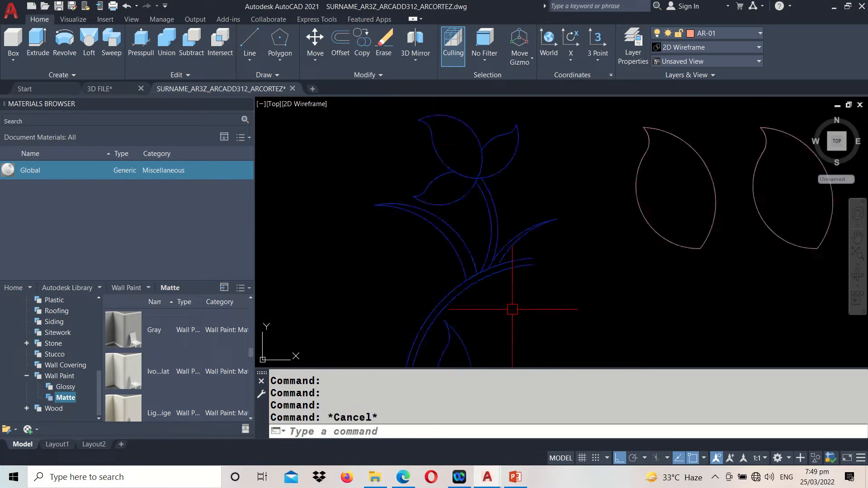
type("L")
key("Return")
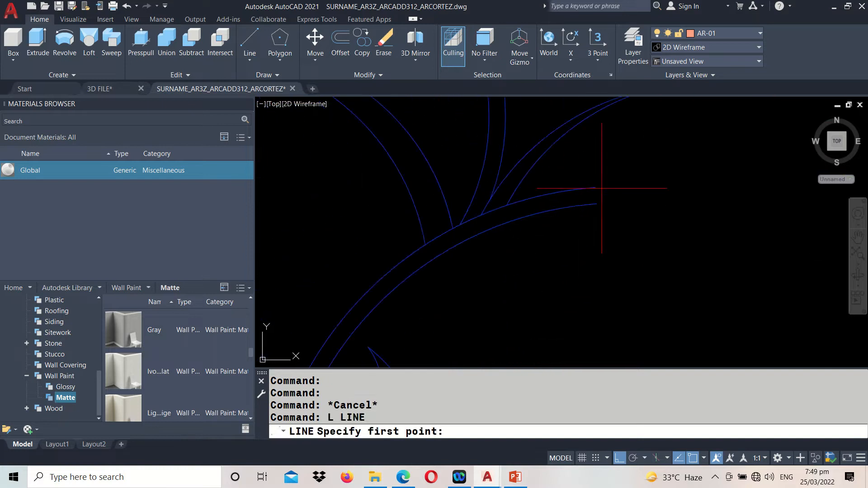
left_click(596, 188)
left_click(596, 204)
scroll(613, 170, "down", 5)
key("Return")
Close the lower end of the main curved stem with a line between its two arc endpoints
middle_click_drag(618, 240, 598, 123)
scroll(565, 332, "up", 8)
type("L")
key("Return")
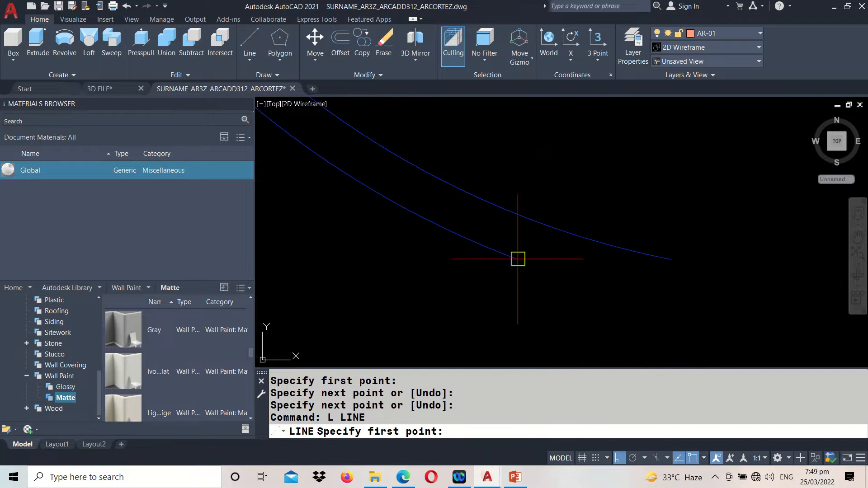
left_click(518, 259)
left_click(670, 259)
key("Return")
Create a polyline boundary inside the flower's large upper petal
scroll(593, 304, "down", 6)
middle_click_drag(581, 203, 571, 426)
scroll(574, 238, "down", 3)
middle_click_drag(575, 142, 577, 317)
scroll(529, 176, "up", 2)
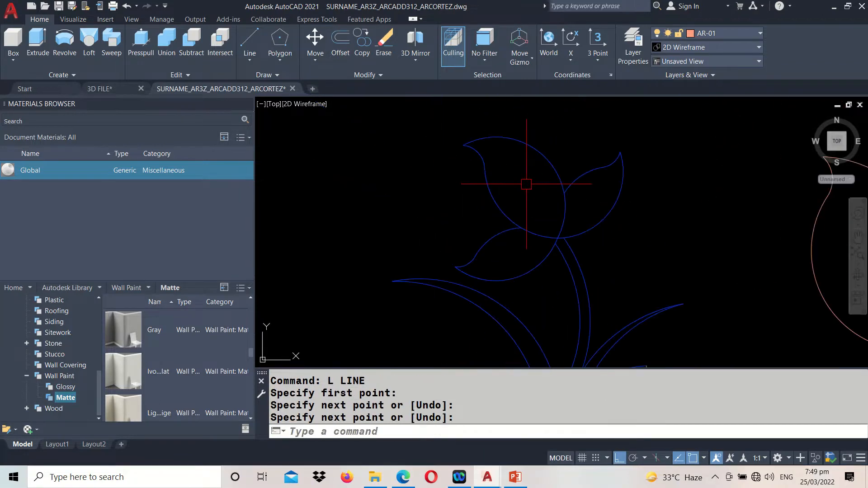
type("BO")
key("Return")
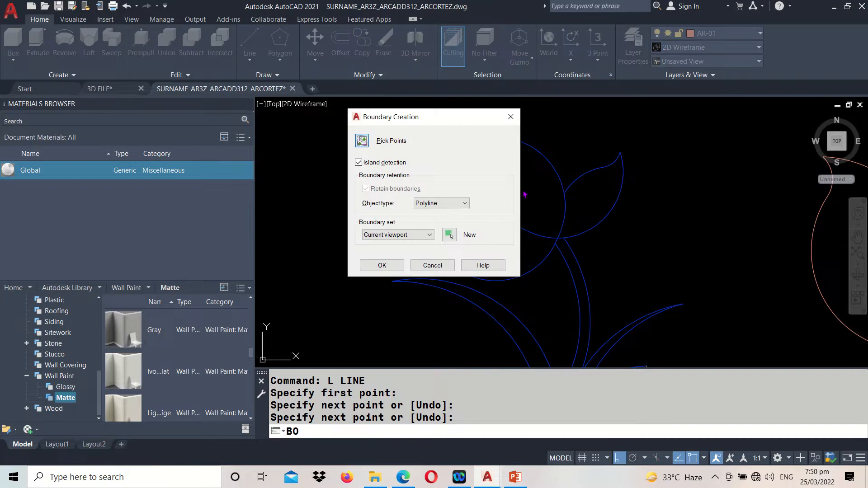
key("Return")
left_click(529, 178)
key("Return")
key("Return")
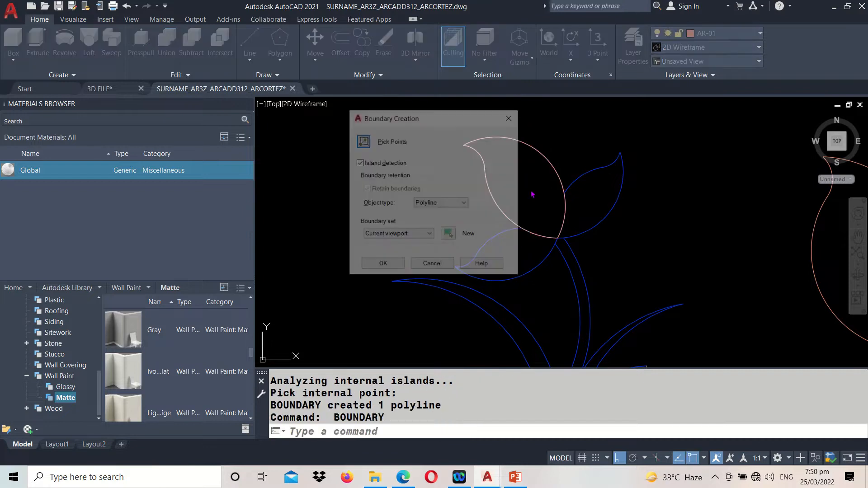
Create polyline boundaries inside the flower's lower-left petal and its right petal
left_click(362, 141)
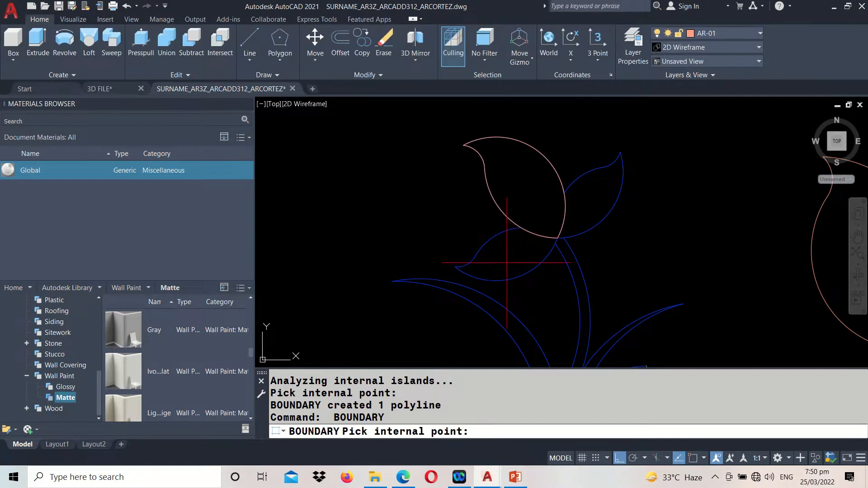
left_click(508, 265)
key("Return")
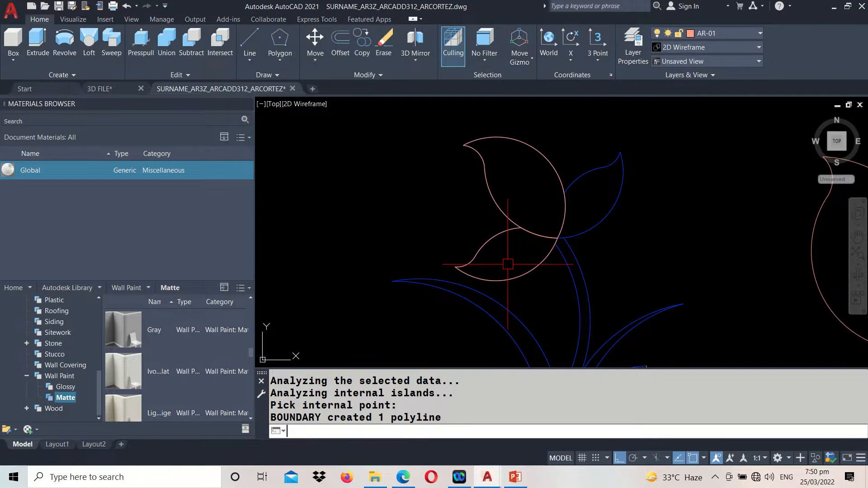
key("Return")
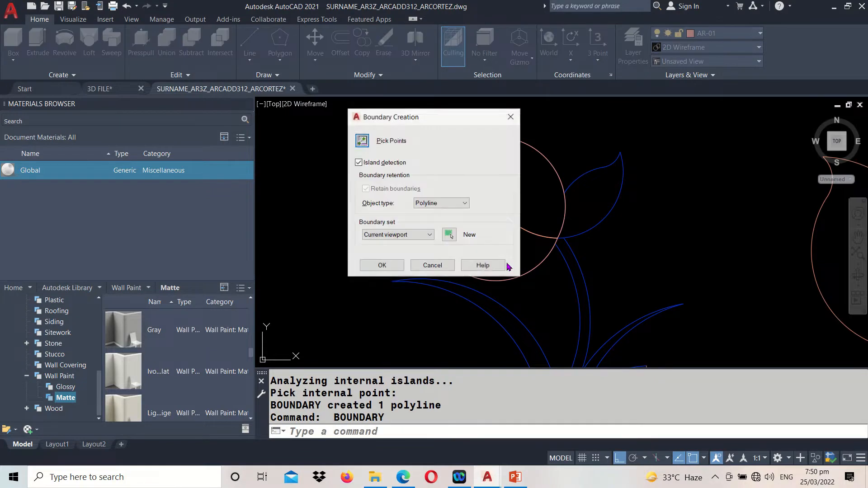
left_click(362, 141)
left_click(584, 195)
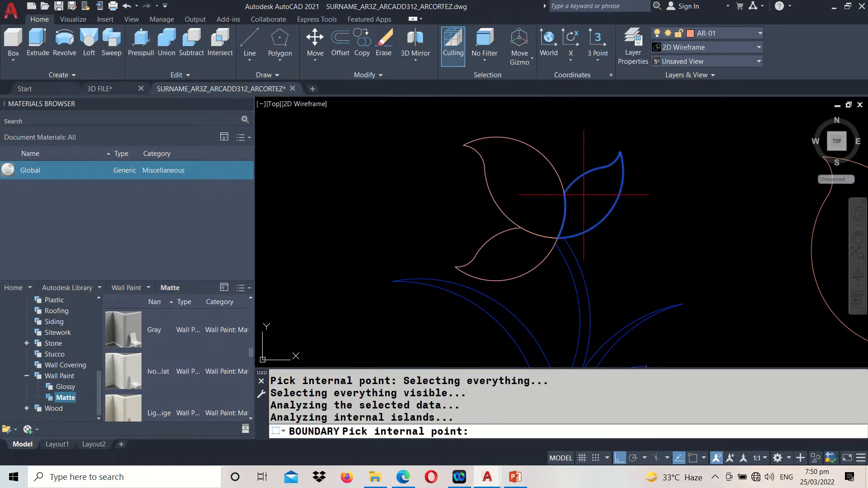
key("Return")
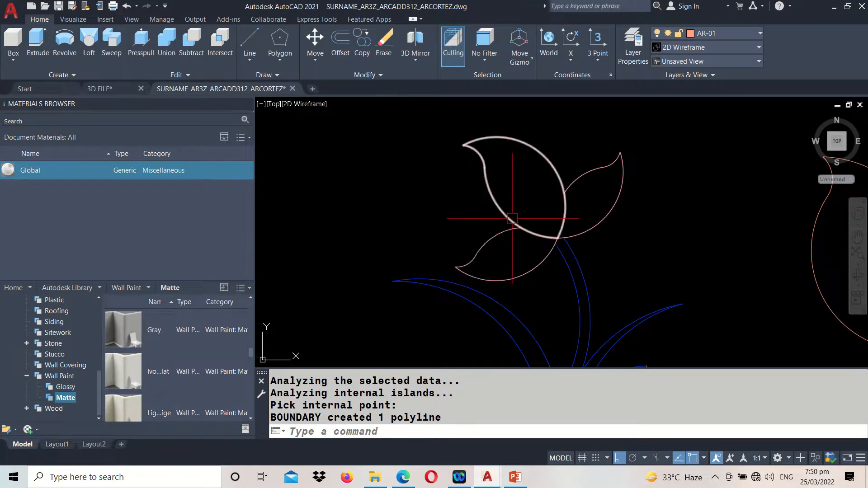
Create a polyline boundary inside the short stem directly beneath the flower
middle_click_drag(536, 325, 510, 202)
scroll(522, 229, "down", 2)
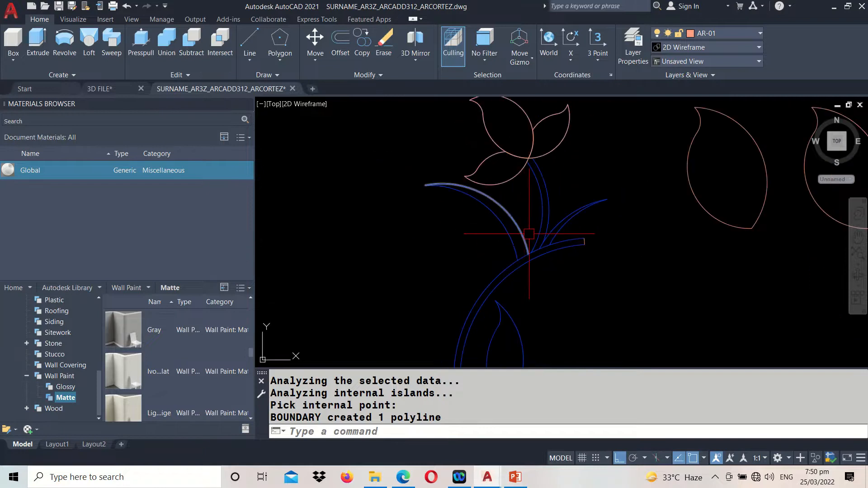
key("Return")
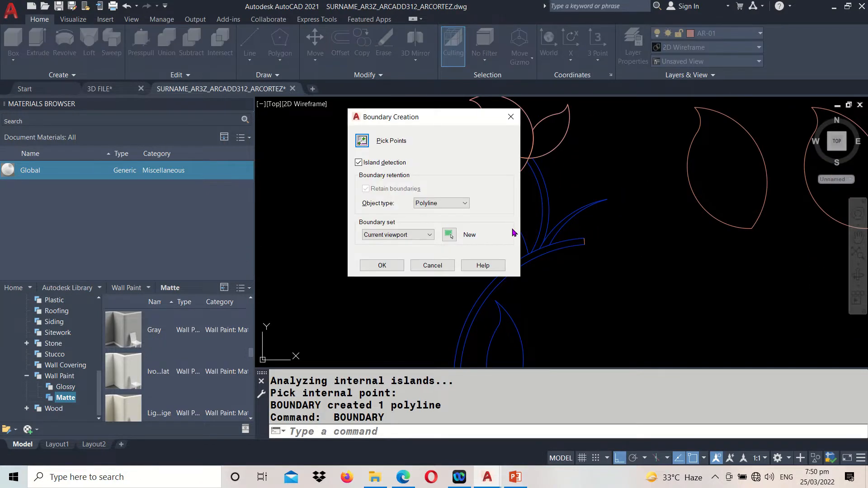
left_click(362, 141)
left_click(546, 214)
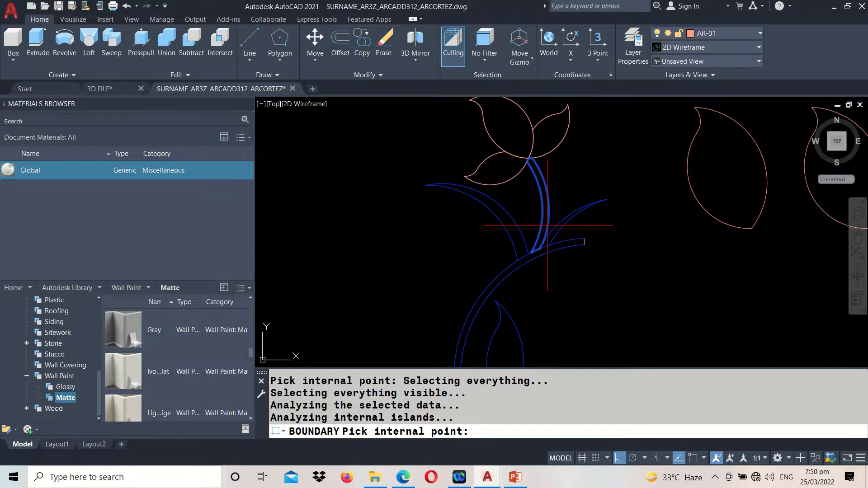
key("Return")
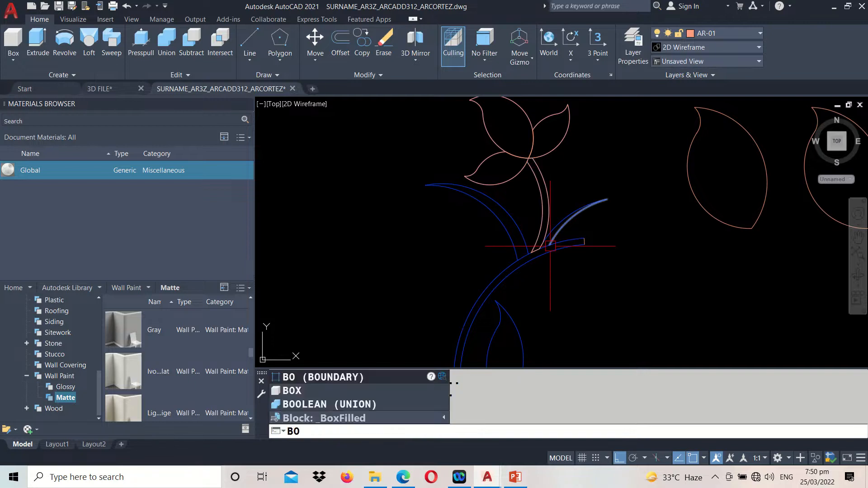
Create a polyline boundary inside the slender leaf to the right of the flower's short stem
key("Return")
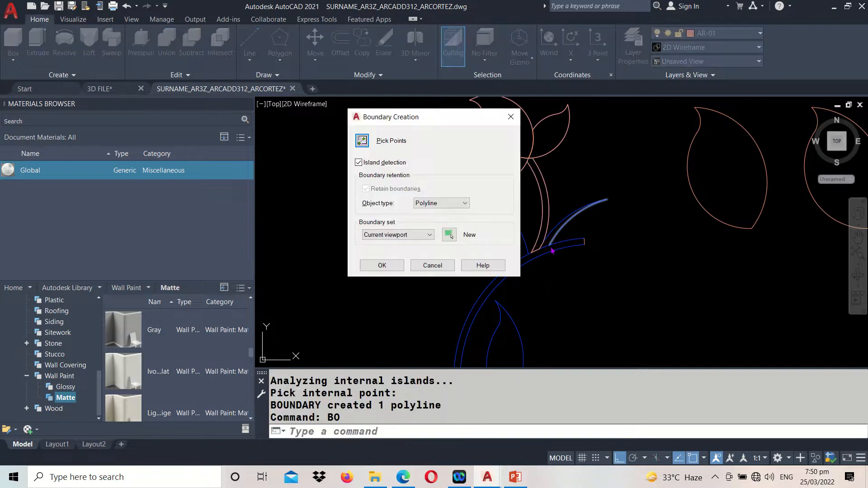
left_click(360, 145)
left_click(544, 238)
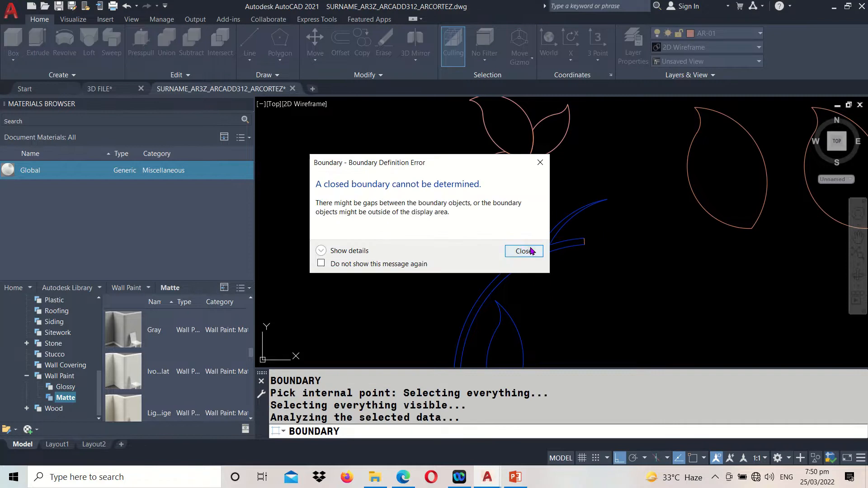
left_click(525, 251)
left_click(550, 241)
key("Return")
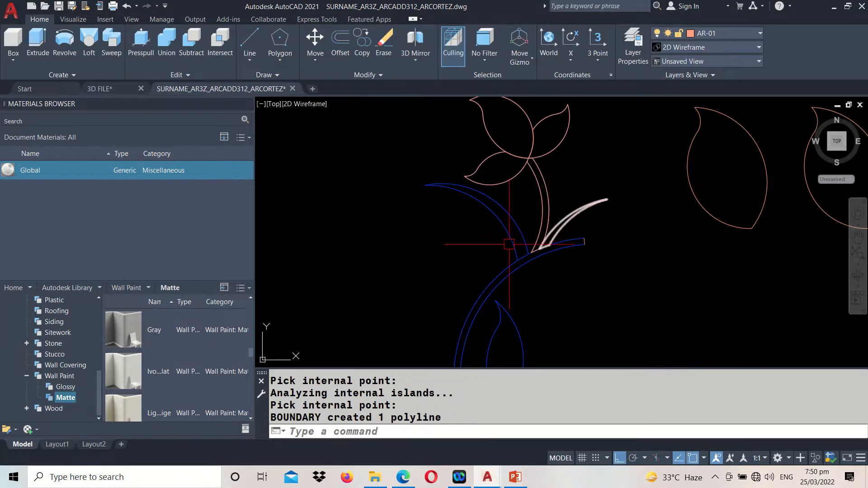
Create a polyline boundary inside the long slender leaf to the left of the flower's short stem
key("Return")
left_click(360, 143)
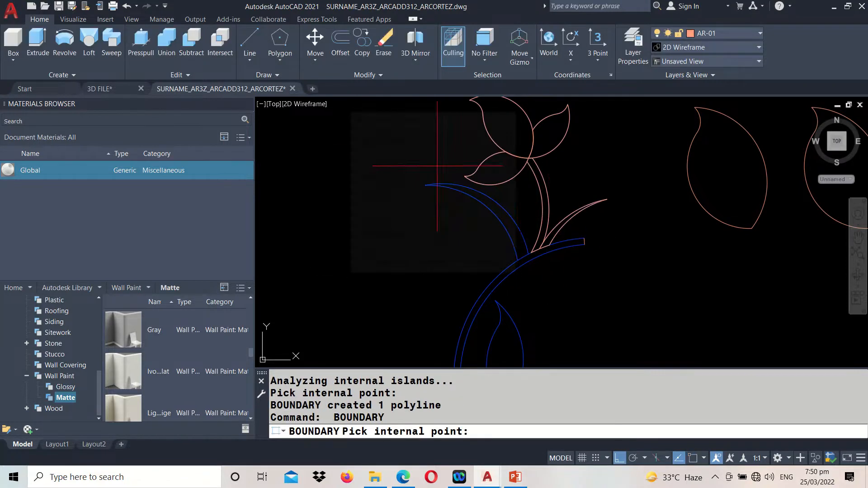
left_click(516, 232)
key("Return")
Create a polyline boundary inside the upright leaf enclosed by the main curved stem
scroll(462, 190, "down", 2)
middle_click_drag(507, 245, 453, 159)
key("Return")
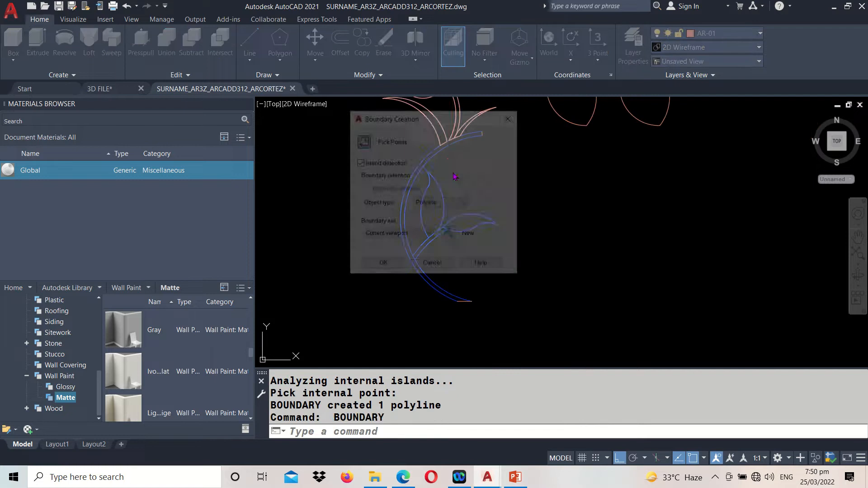
left_click(362, 141)
left_click(436, 203)
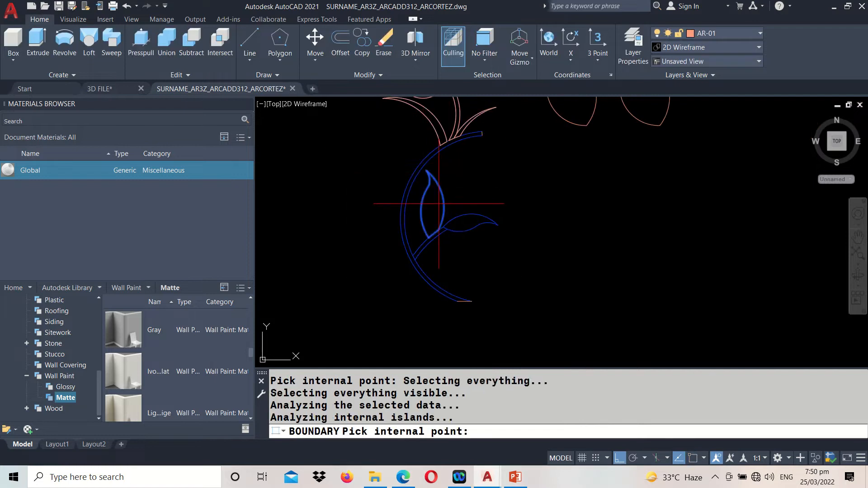
key("Return")
Create a polyline boundary inside the horizontal leaf at the end of the lower branch
type("BO")
key("Return")
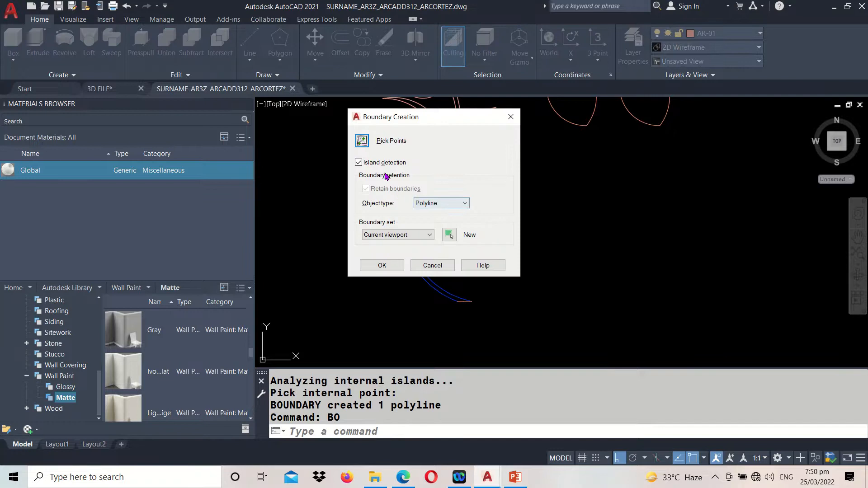
left_click(358, 142)
left_click(466, 222)
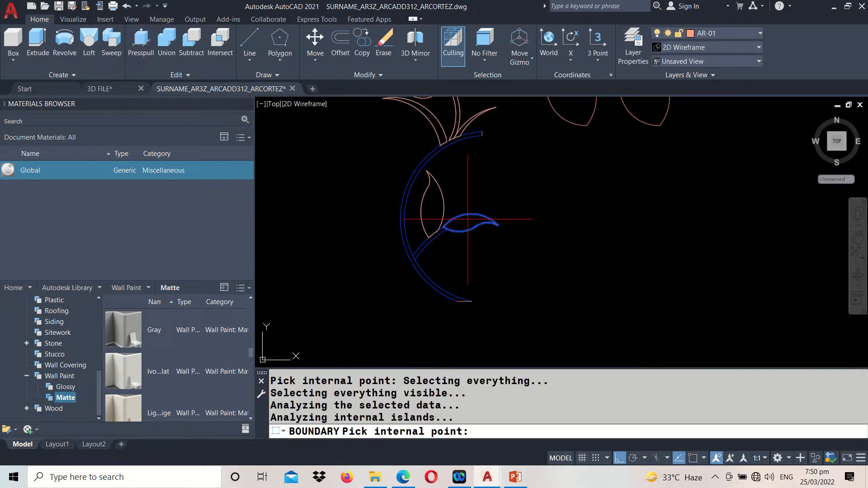
key("Return")
key("Return")
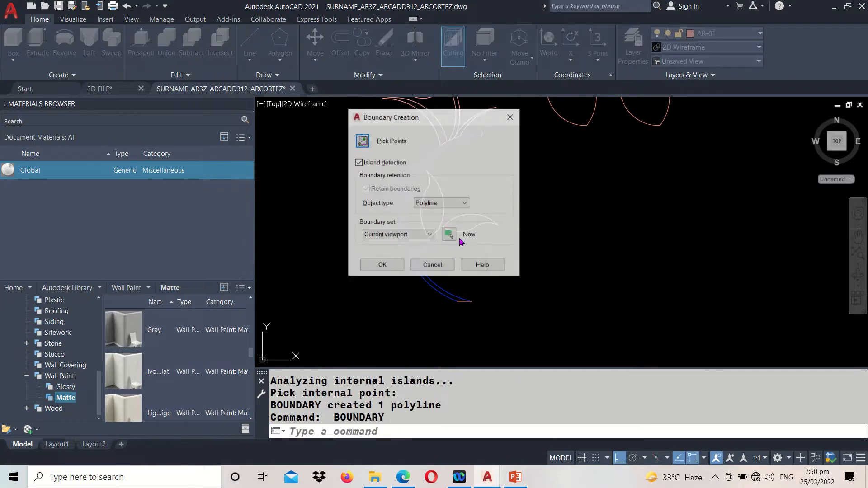
Create a polyline boundary inside the motif's main curved stem
left_click(362, 141)
left_click(422, 166)
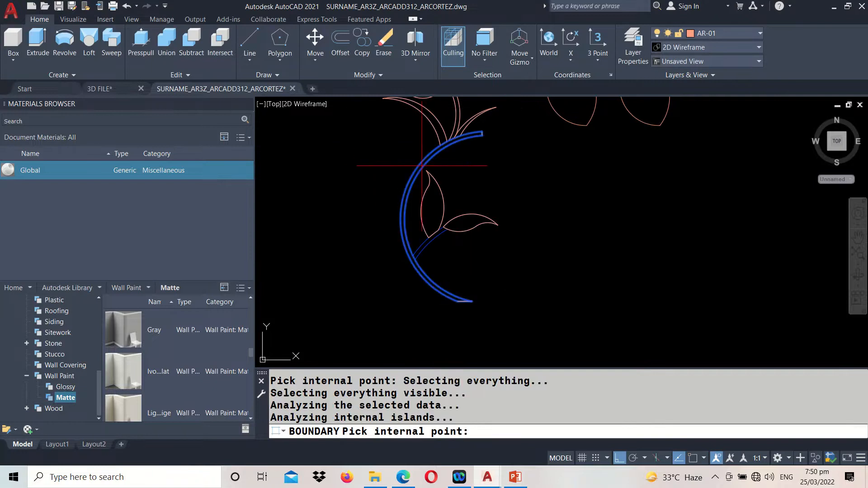
key("Return")
Create a polyline boundary inside the small branch joining the two lower leaves to the main curved stem
scroll(421, 196, "down", 2)
scroll(427, 231, "up", 6)
key("Return")
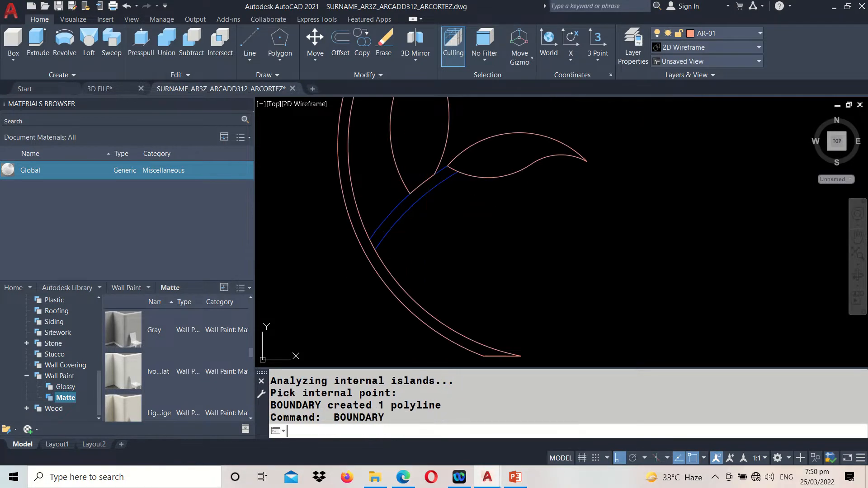
left_click(363, 142)
left_click(403, 215)
key("Return")
scroll(436, 211, "down", 2)
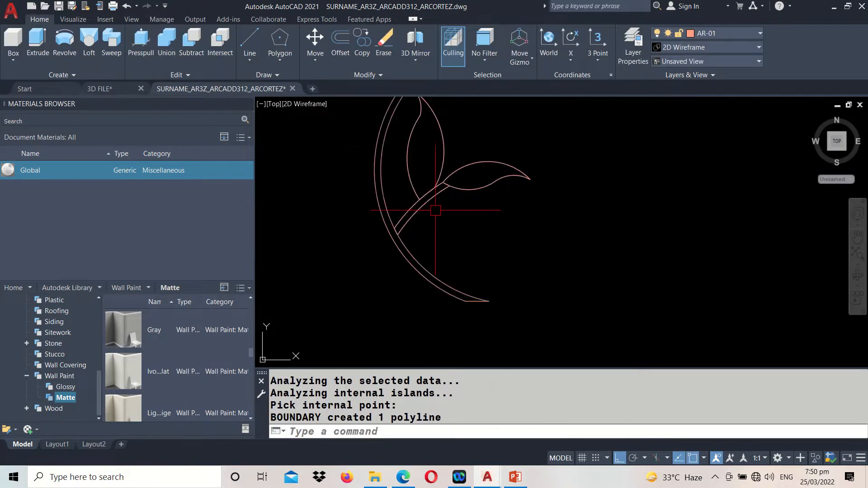
Group all objects of the separate floral motif below the railing, leaving out the two loose leaf outlines
scroll(439, 222, "down", 2)
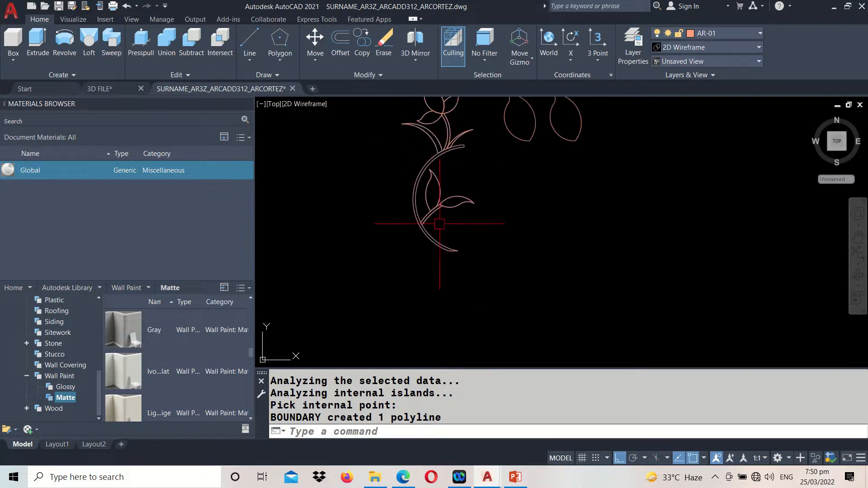
middle_click_drag(435, 147, 439, 236)
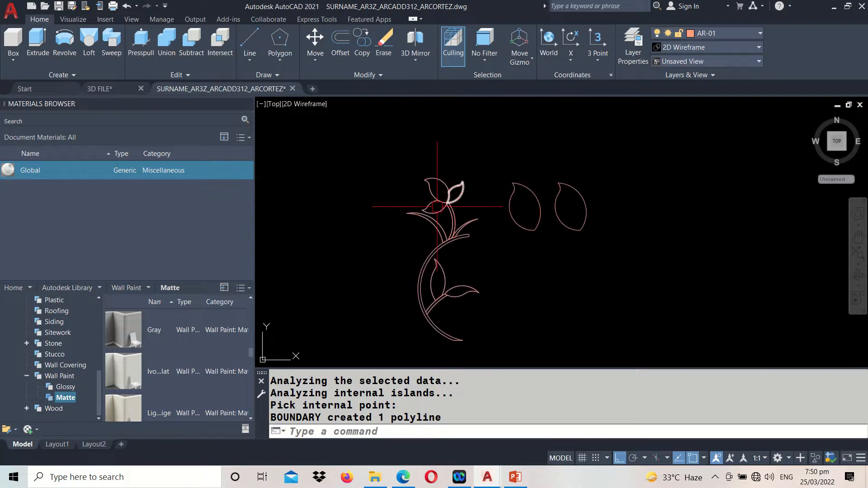
scroll(437, 207, "down", 4)
type("G")
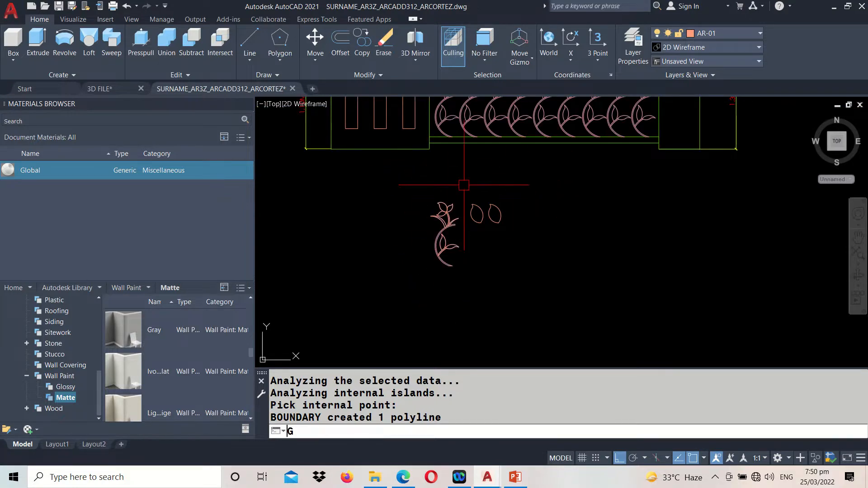
key("Return")
left_click(413, 184)
left_click(468, 271)
key("Return")
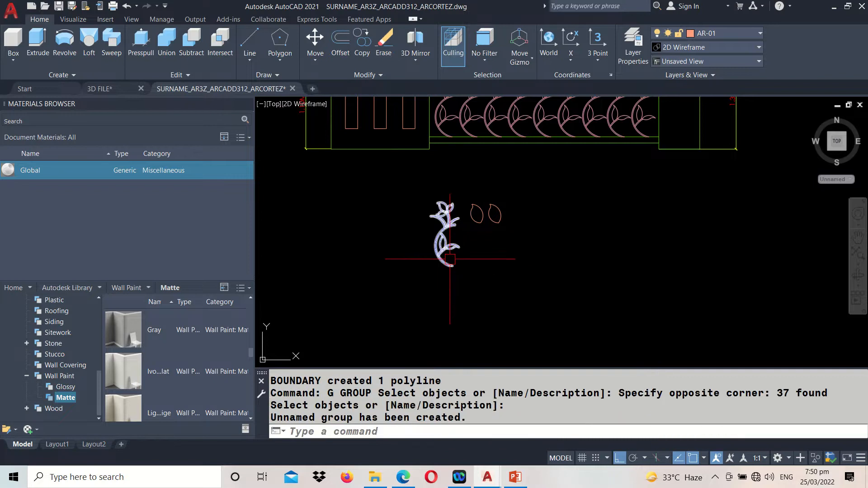
Switch to the 3D FILE drawing and erase the inner arc of the first motif's main curved stem
middle_click_drag(461, 201, 463, 262)
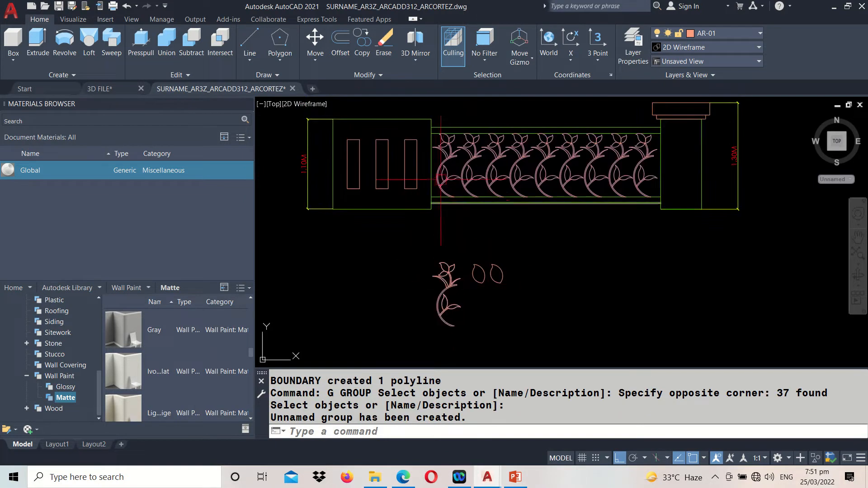
left_click_drag(441, 179, 532, 156)
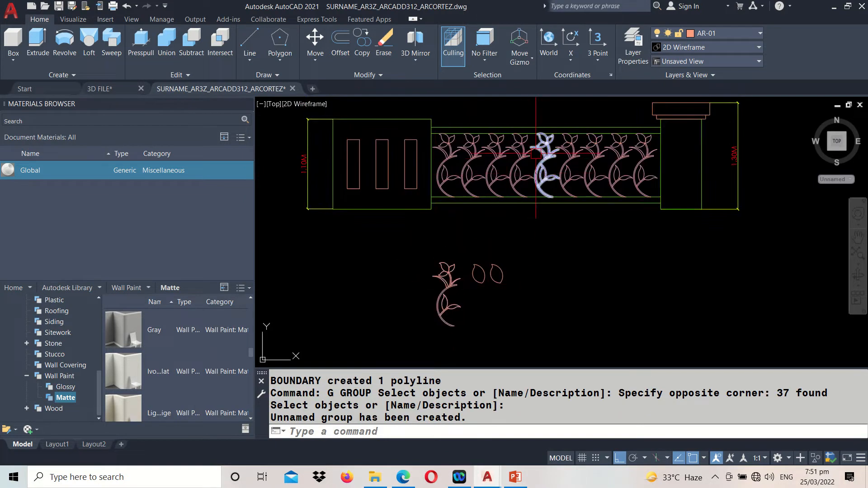
left_click(100, 89)
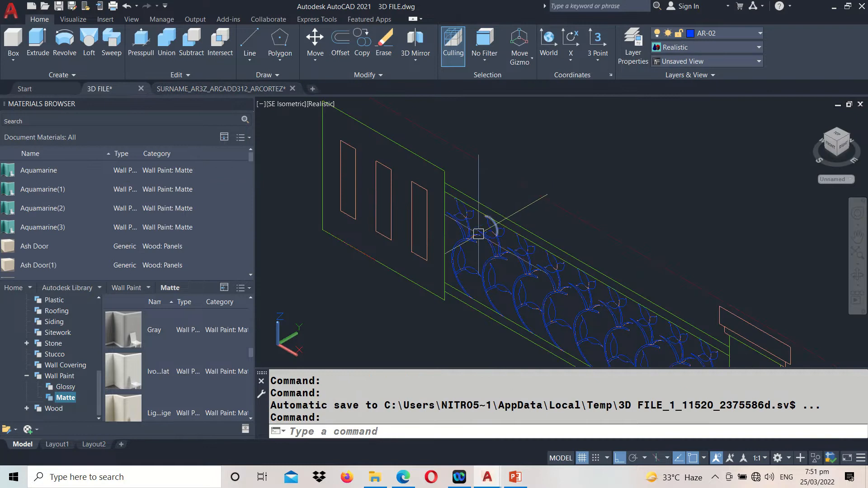
scroll(462, 241, "up", 6)
left_click(478, 238)
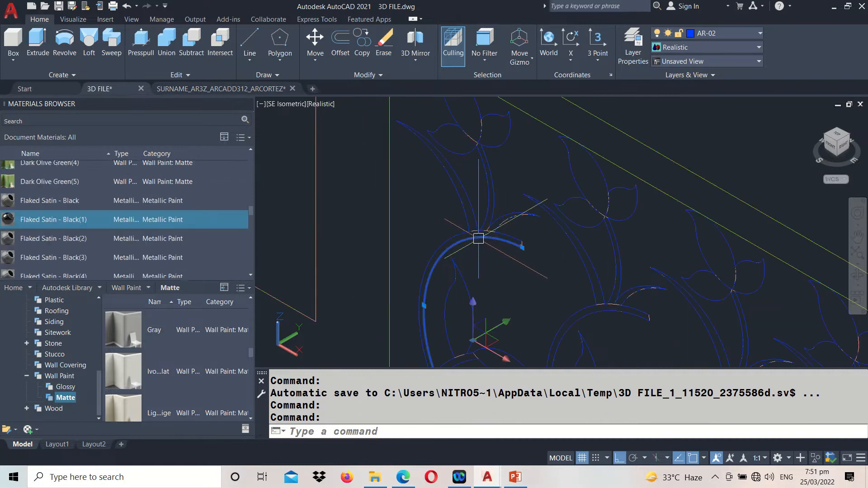
type("e")
key("Return")
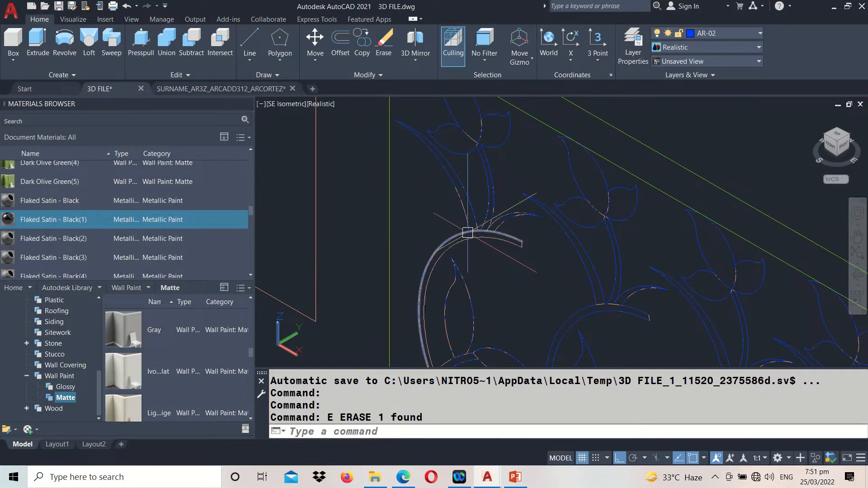
Erase the right-hand arc of the upright leaf inside the first motif's main curved stem
scroll(483, 233, "up", 5)
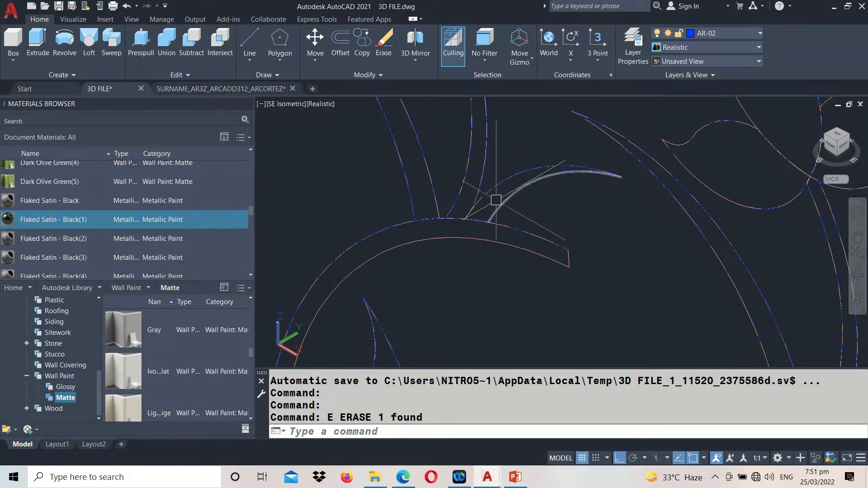
scroll(500, 188, "down", 4)
scroll(459, 275, "up", 1)
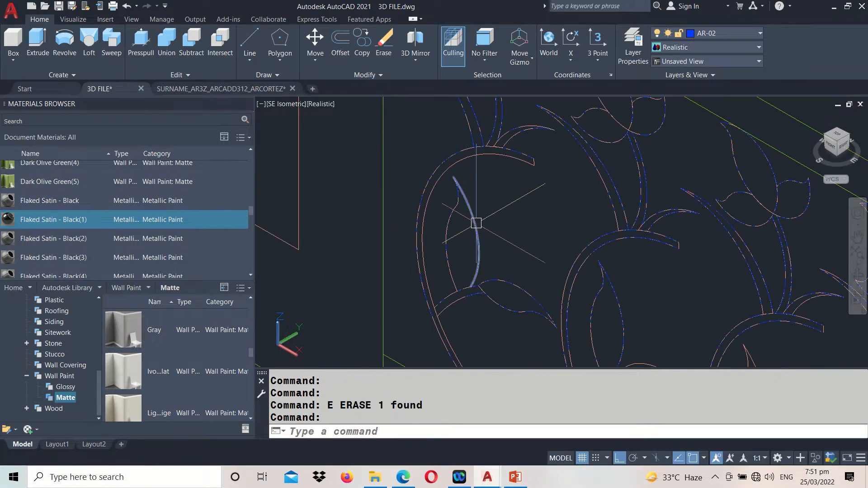
left_click(474, 228)
key("Delete")
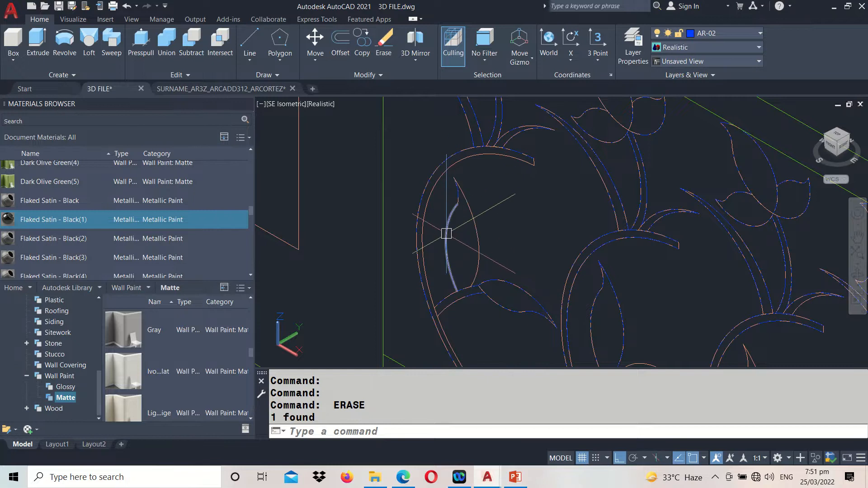
scroll(458, 228, "down", 5)
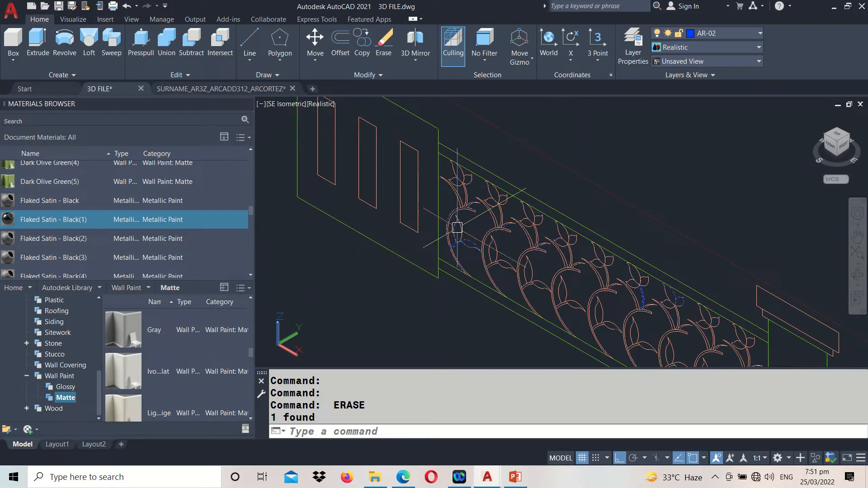
Copy the two loose leaf outlines from the SURNAME_AR3Z_ARCADD312_ARCORTEZ drawing and paste them below the railing in 3D FILE
left_click(213, 89)
scroll(475, 194, "up", 6)
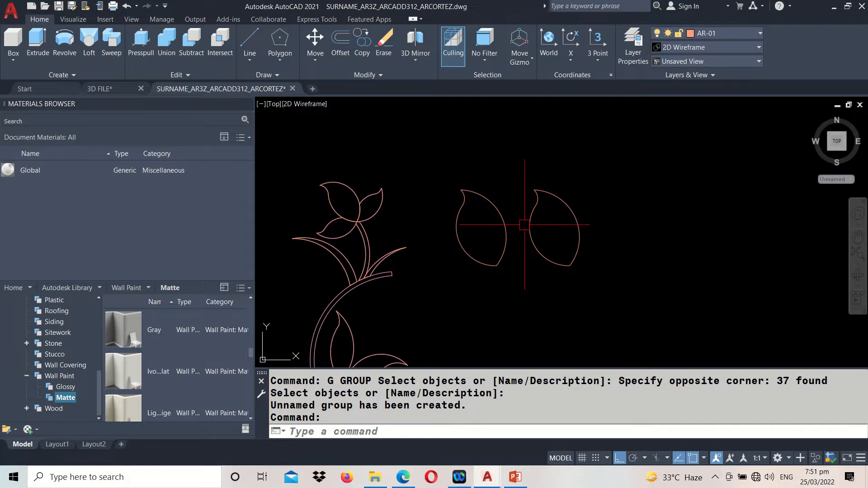
left_click(623, 140)
left_click(427, 292)
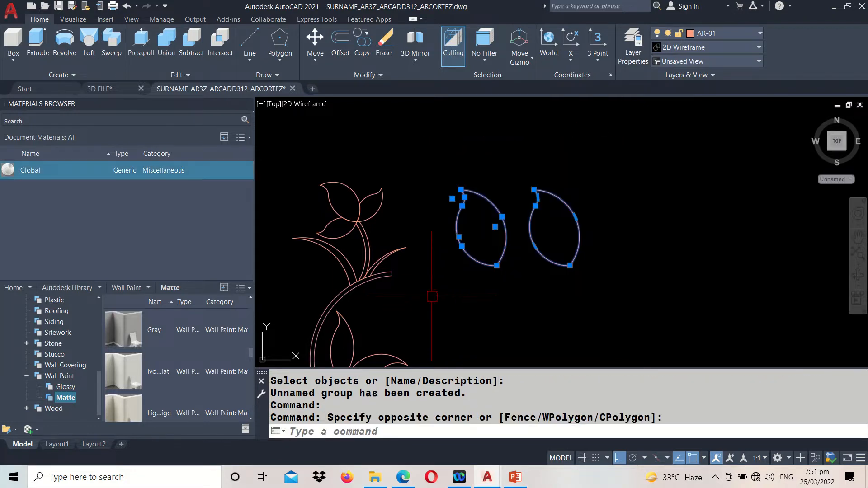
key("ctrl+c")
left_click(109, 91)
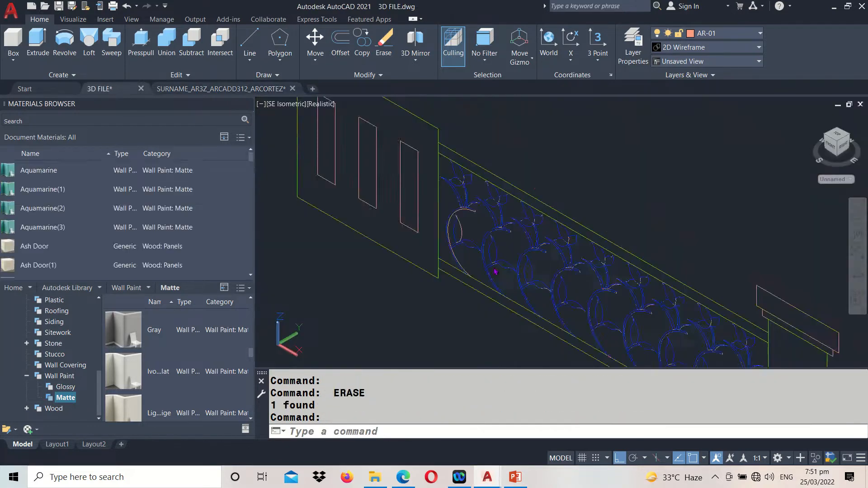
key("ctrl+v")
scroll(416, 291, "up", 5)
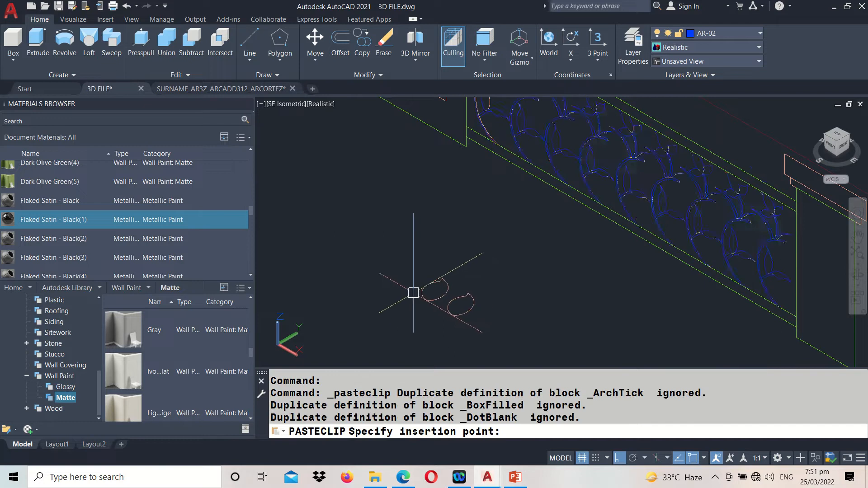
left_click(414, 300)
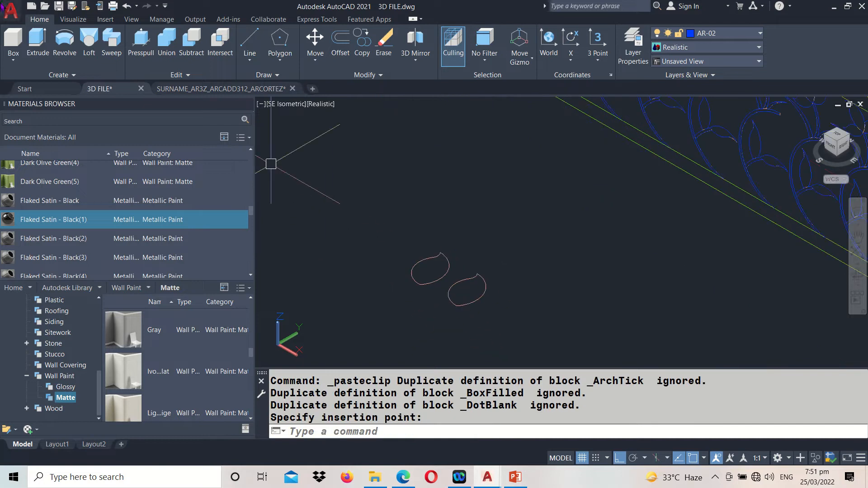
Extrude the two pasted leaf outlines to a height of 0.1
left_click(38, 43)
left_click(369, 203)
left_click(502, 322)
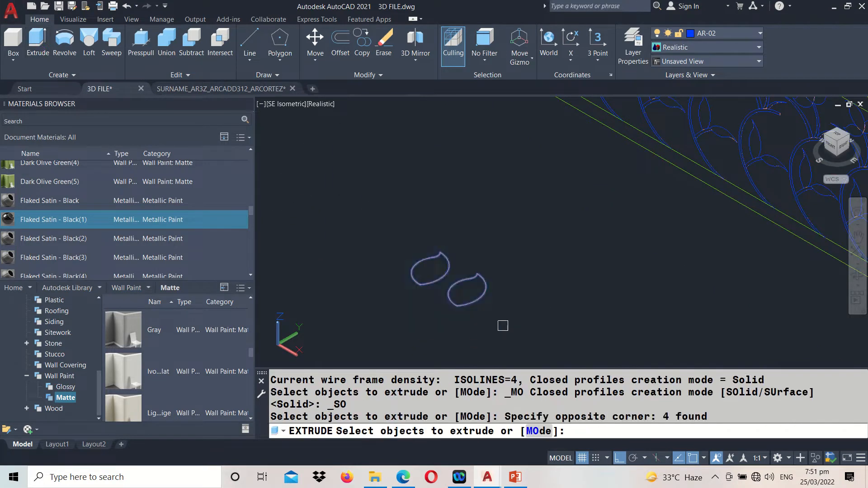
key("Return")
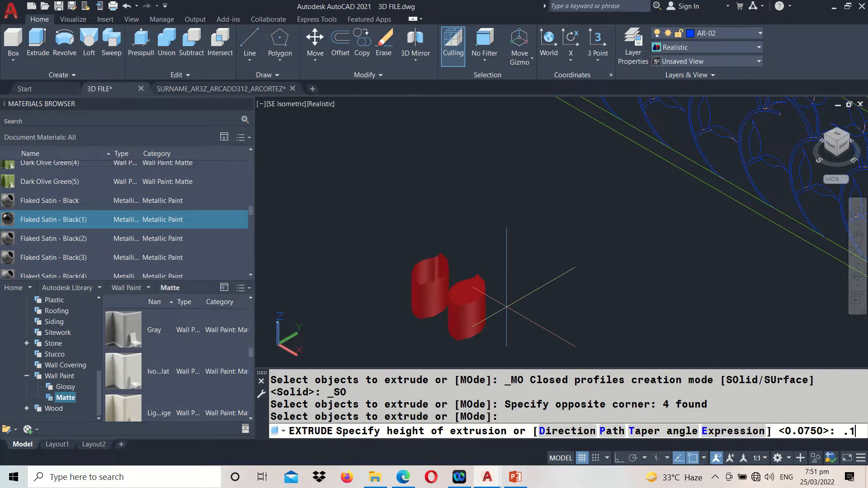
type(".1")
key("Return")
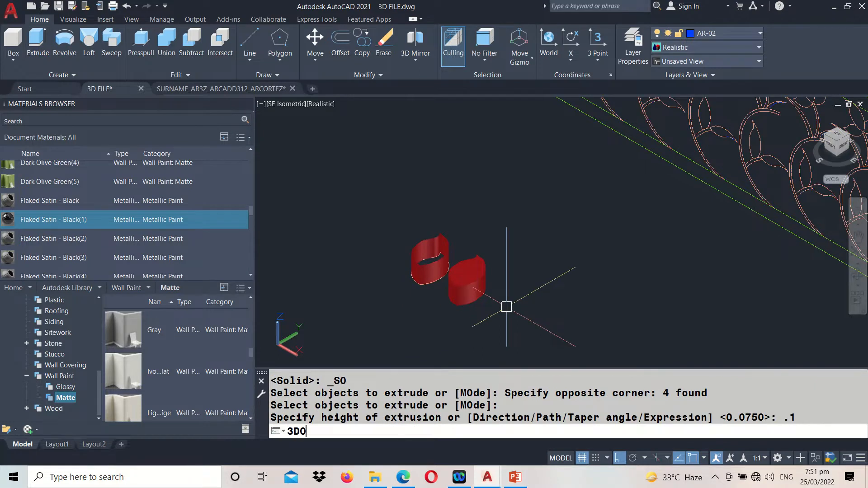
Orbit around the two extruded leaves to compare the open-arc leaf with the closed-polyline leaf
type("3DO")
key("Return")
left_click_drag(507, 307, 593, 241)
scroll(551, 255, "down", 3)
middle_click_drag(650, 292, 561, 235)
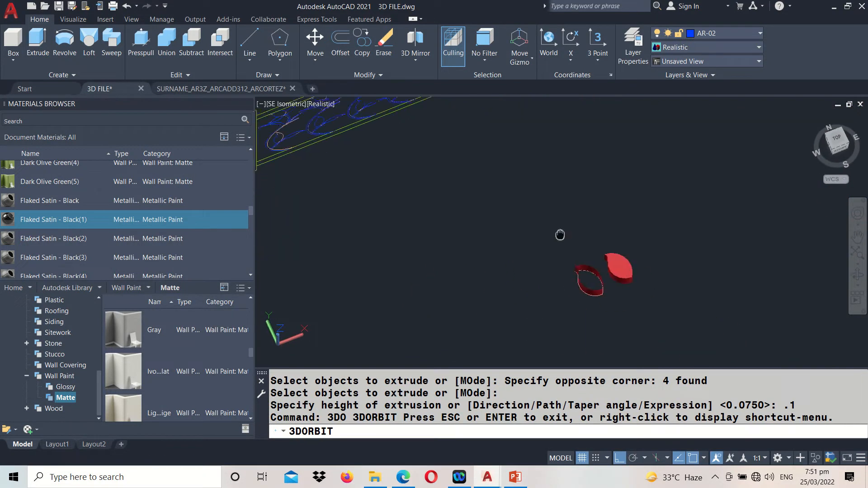
scroll(602, 290, "up", 7)
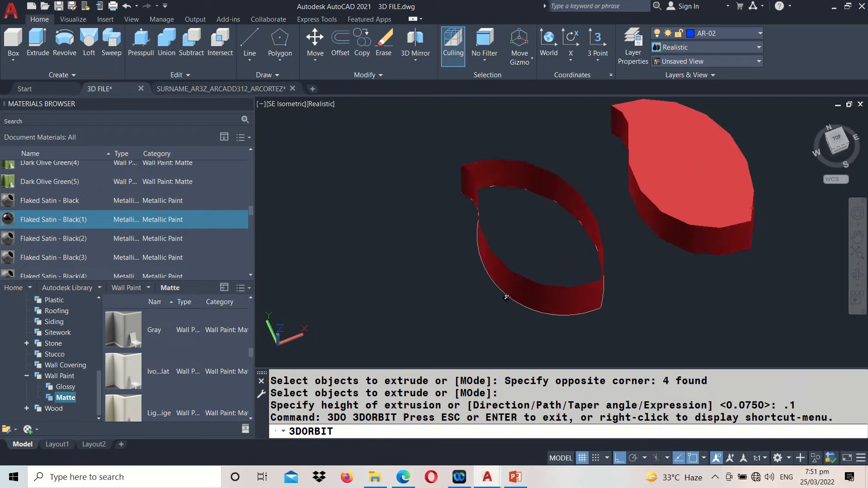
left_click_drag(518, 297, 614, 278)
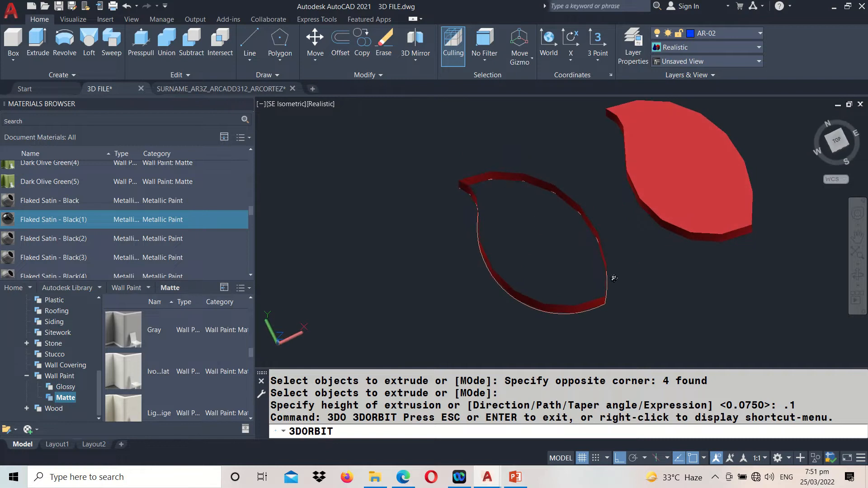
key("Escape")
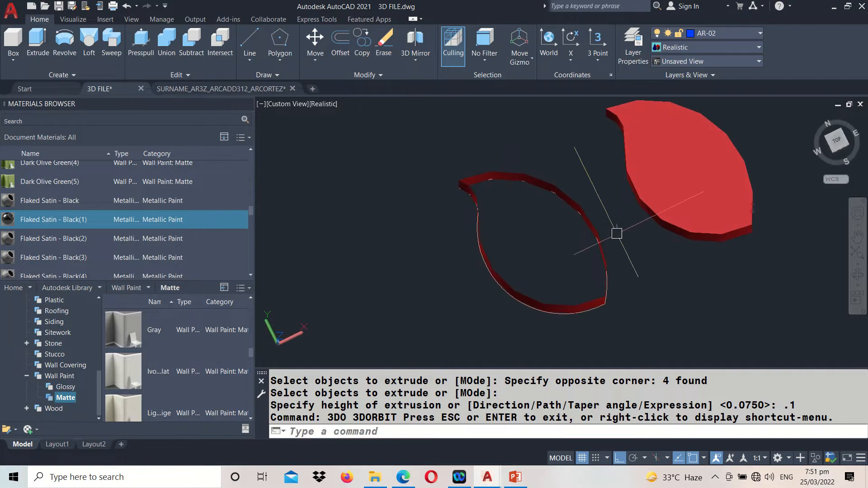
Undo the orbit and the leaf extrusion, and erase the two pasted leaf outlines below the railing
key("ctrl+z")
key("ctrl+z")
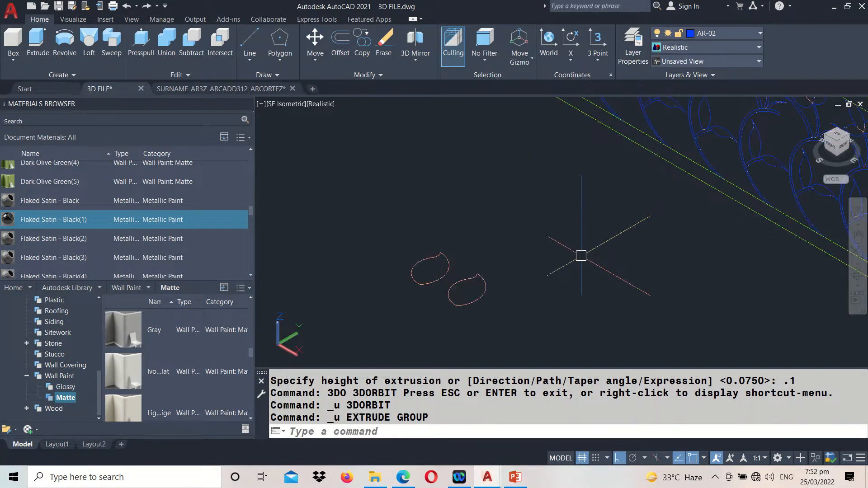
scroll(535, 260, "down", 5)
left_click(527, 216)
left_click(432, 256)
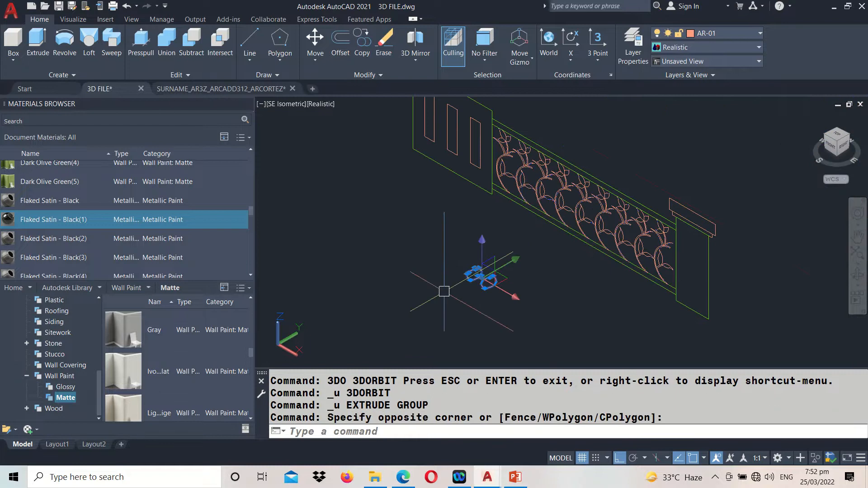
type("e")
key("Return")
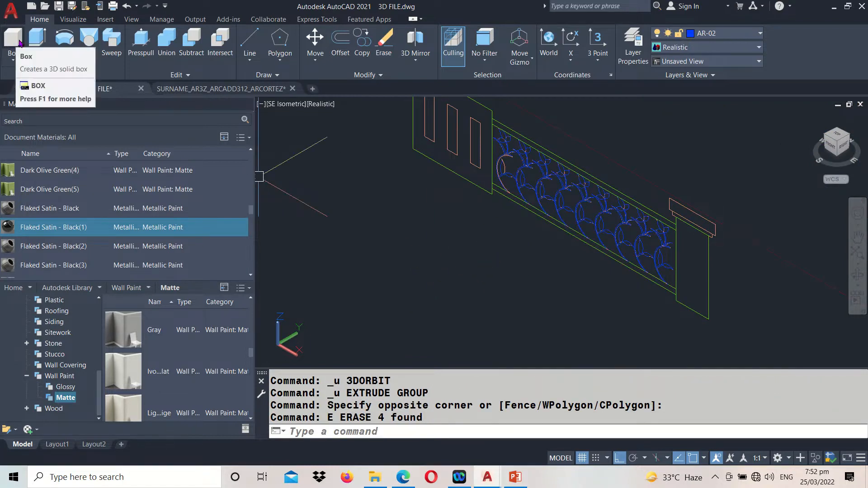
Start an extrusion of the first motif with the flower's two side petals, the upright leaf and the main curved stem as profiles
left_click(37, 40)
scroll(539, 114, "up", 4)
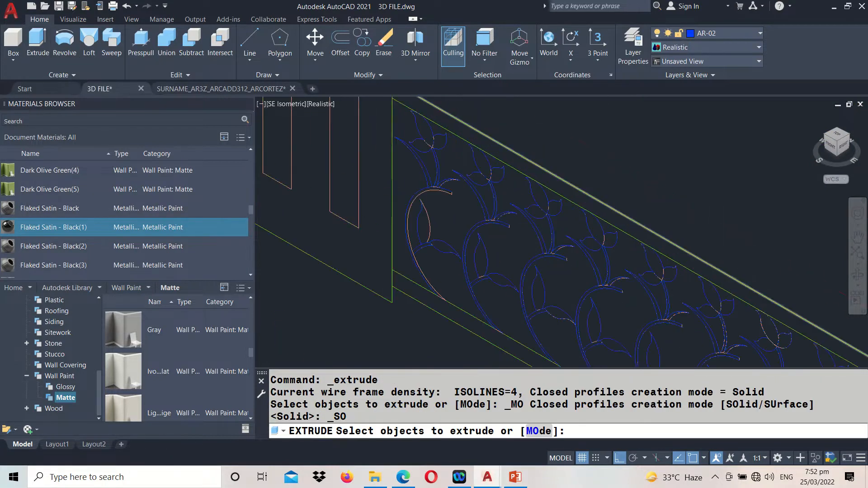
left_click(402, 144)
left_click(417, 140)
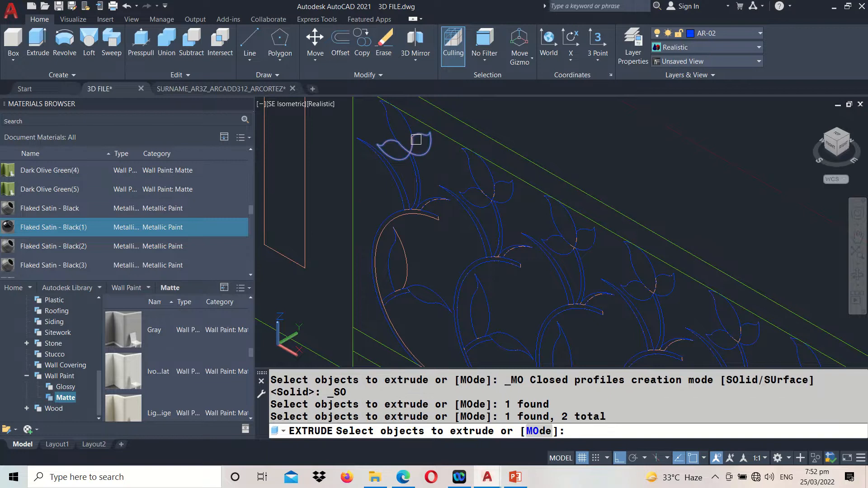
scroll(403, 141, "down", 3)
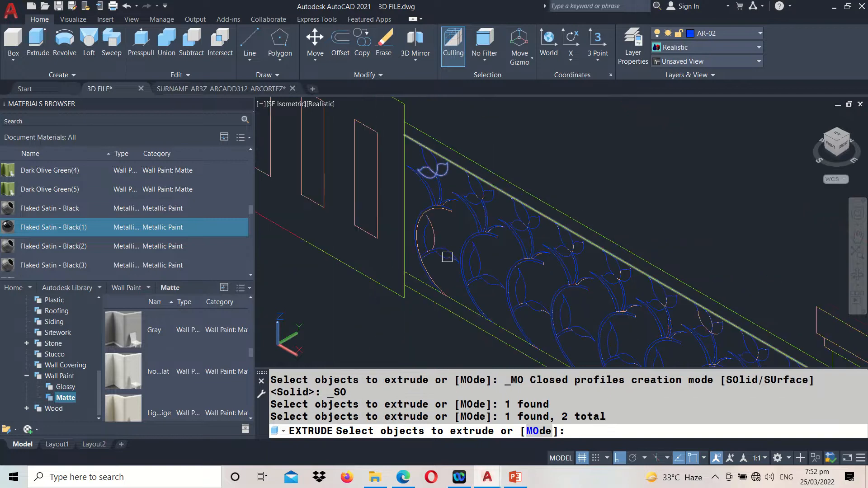
scroll(448, 258, "up", 5)
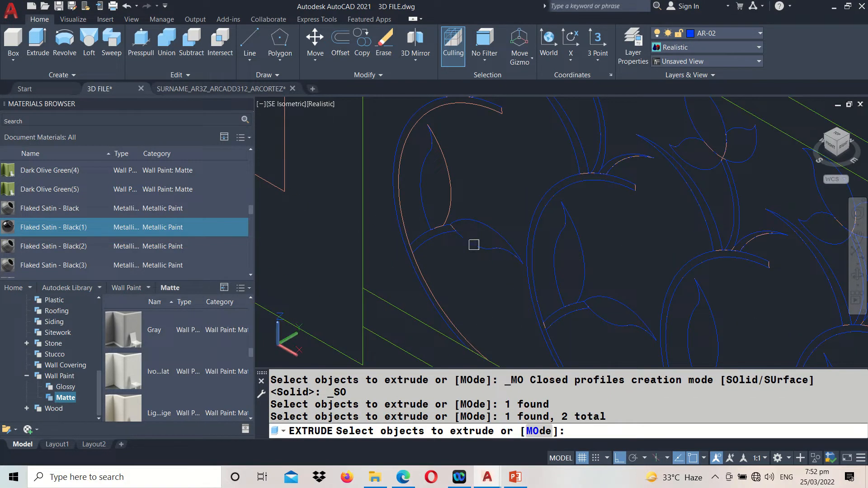
left_click(450, 182)
middle_click_drag(483, 135, 485, 178)
left_click(485, 166)
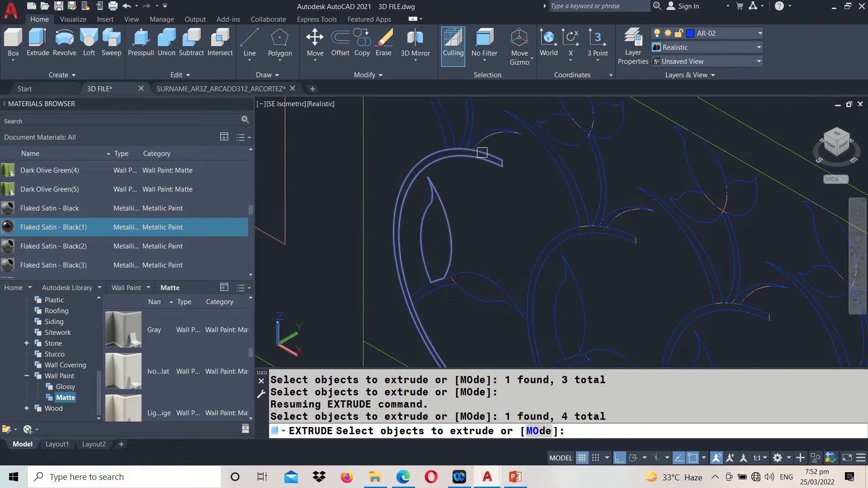
Add the first motif's right-hand tendril, the flower's top petal and the left-hand tendril to the extrusion profiles
scroll(488, 136, "up", 3)
scroll(466, 148, "up", 2)
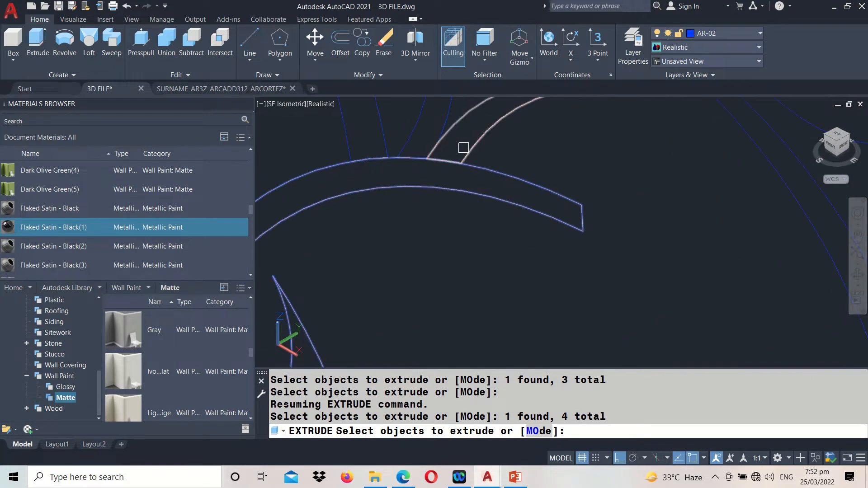
left_click(459, 125)
middle_click_drag(459, 125, 508, 310)
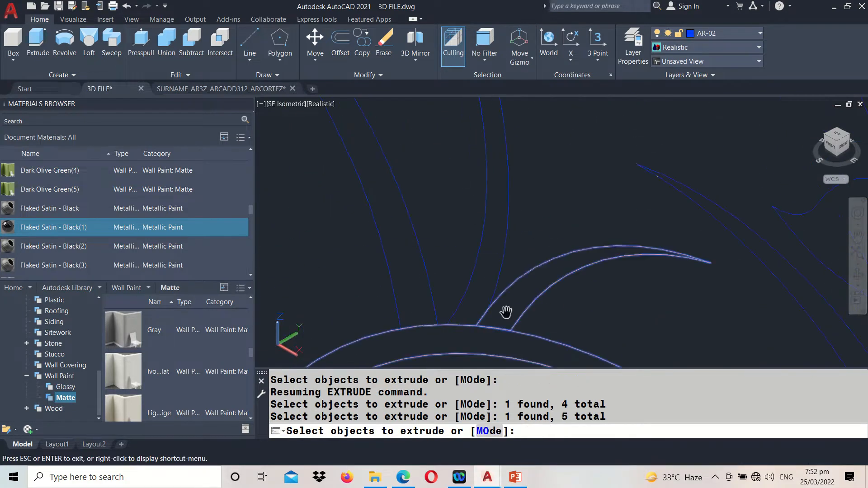
scroll(505, 312, "down", 2)
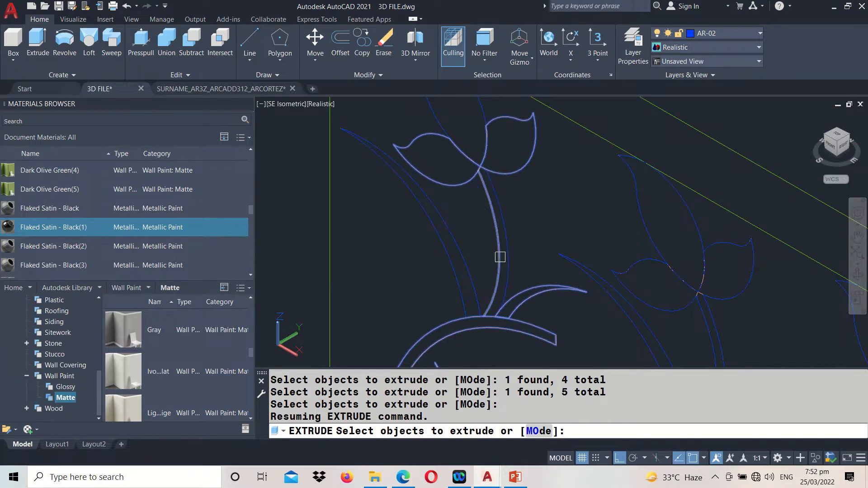
scroll(498, 259, "up", 3)
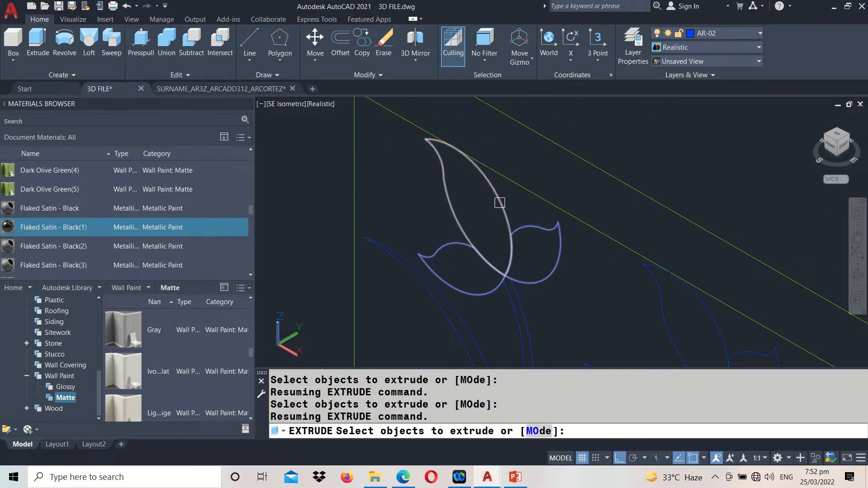
left_click(500, 204)
middle_click_drag(398, 248, 506, 209)
left_click(499, 213)
Add the first motif's lower right leaf and the small branch joining it to the main stem to the extrusion profiles
middle_click_drag(508, 355, 528, 159)
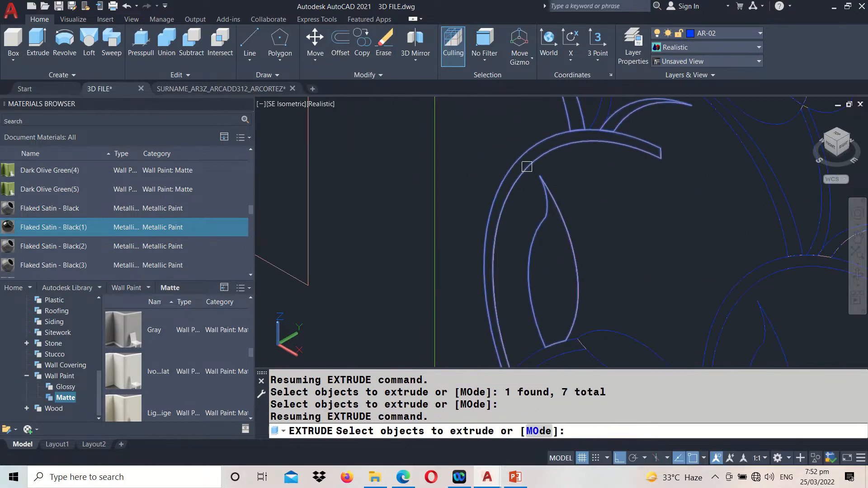
scroll(532, 179, "down", 2)
left_click(557, 286)
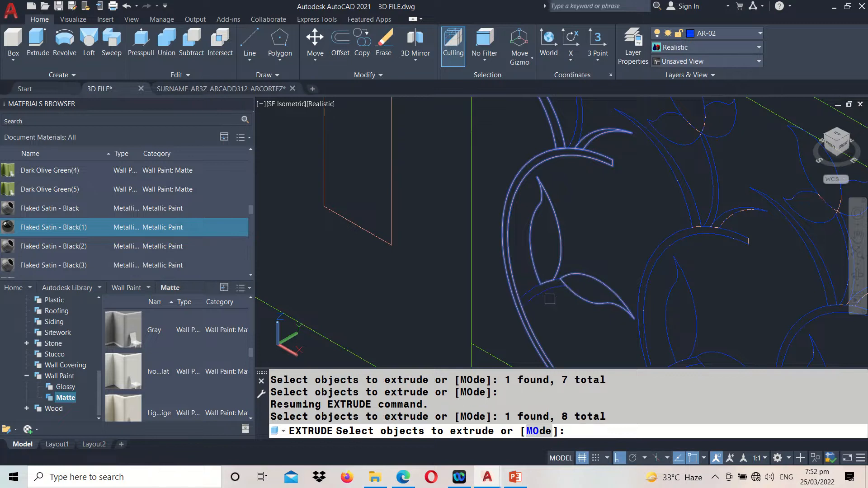
scroll(550, 299, "up", 3)
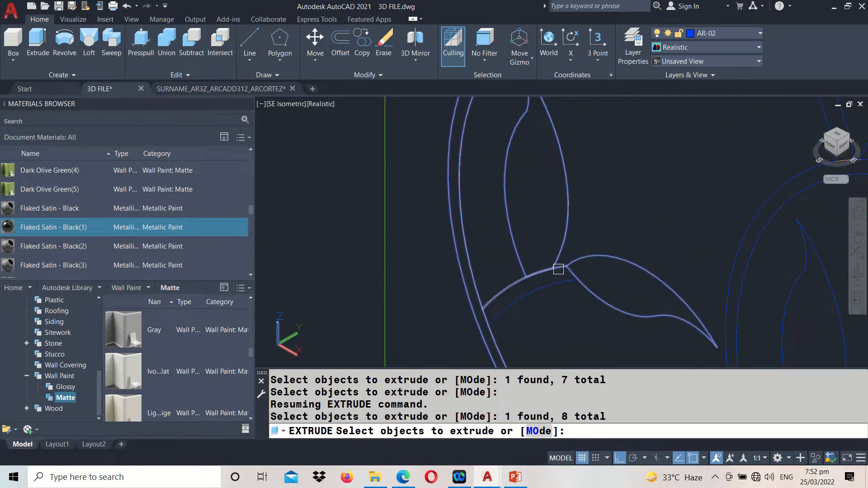
scroll(488, 313, "up", 3)
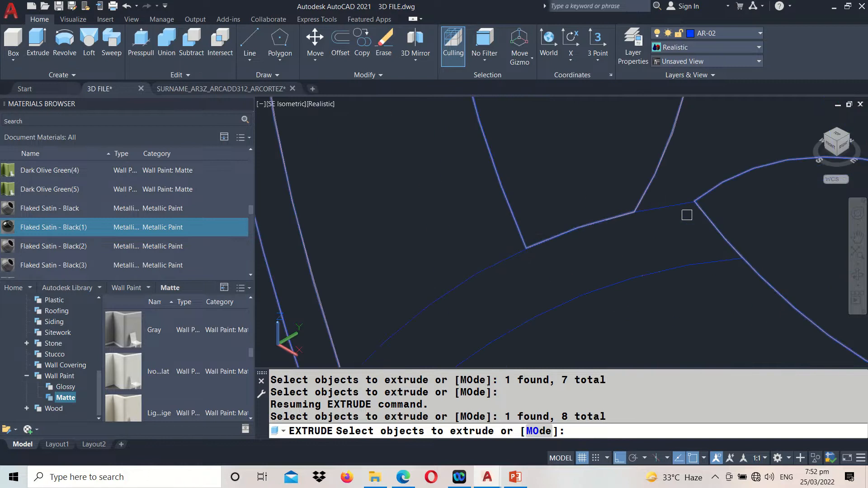
scroll(687, 207, "down", 4)
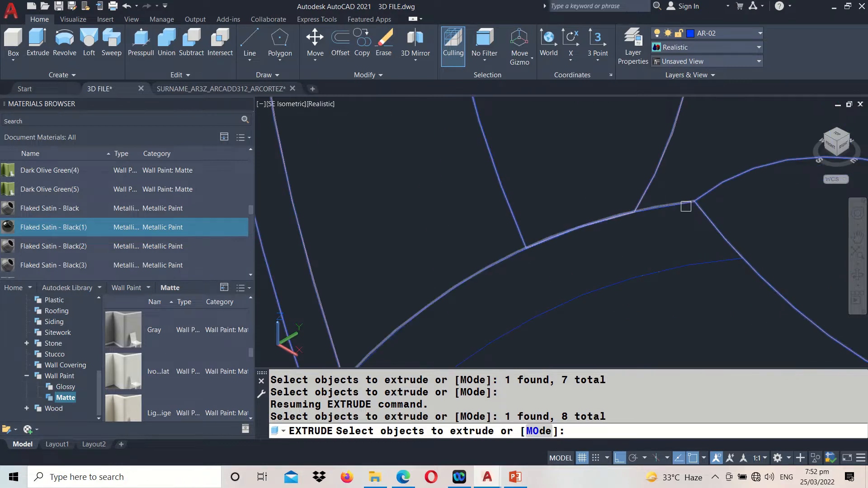
left_click(687, 230)
Add the stem below the first motif's flower to the extrusion profiles and complete the profile selection
scroll(670, 226, "down", 4)
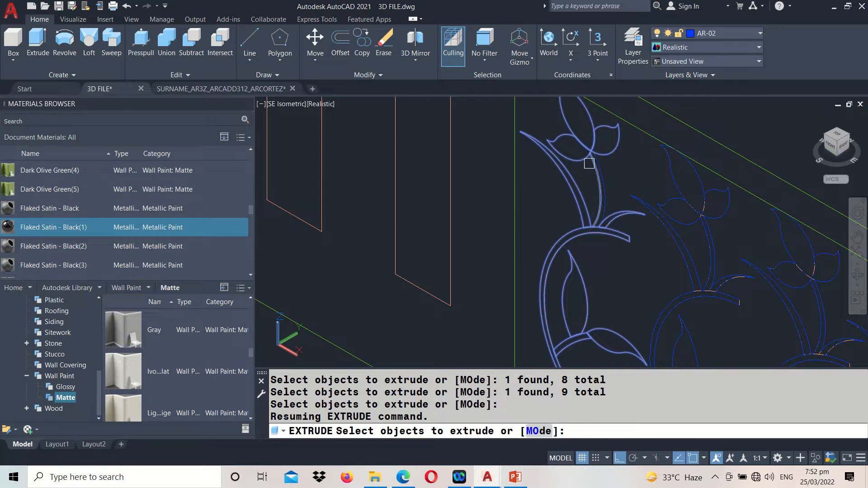
scroll(552, 237, "up", 3)
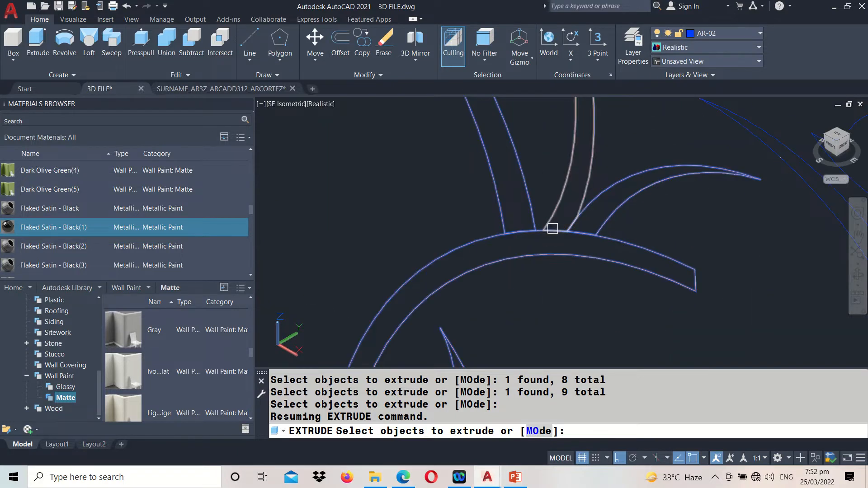
left_click(553, 226)
scroll(553, 227, "down", 3)
scroll(552, 228, "down", 2)
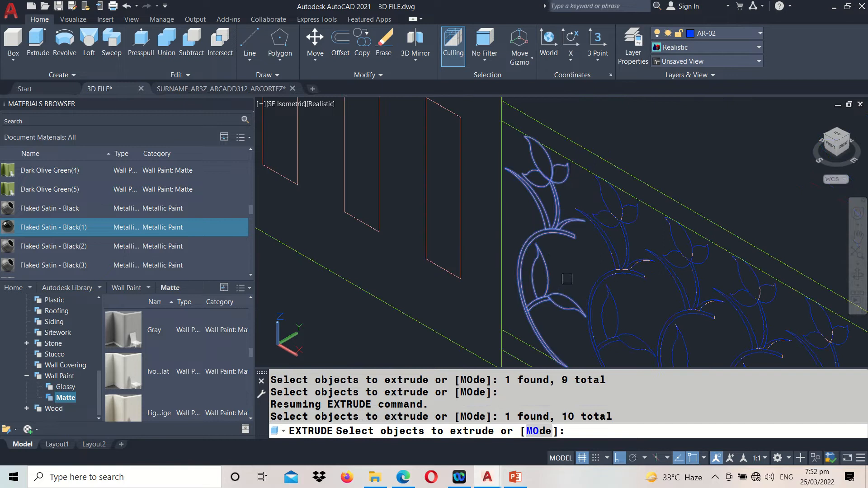
scroll(584, 230, "down", 2)
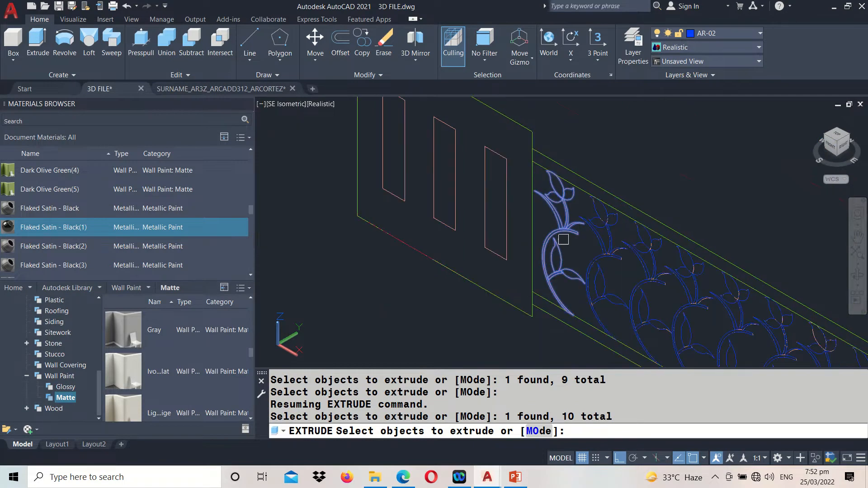
scroll(573, 256, "up", 2)
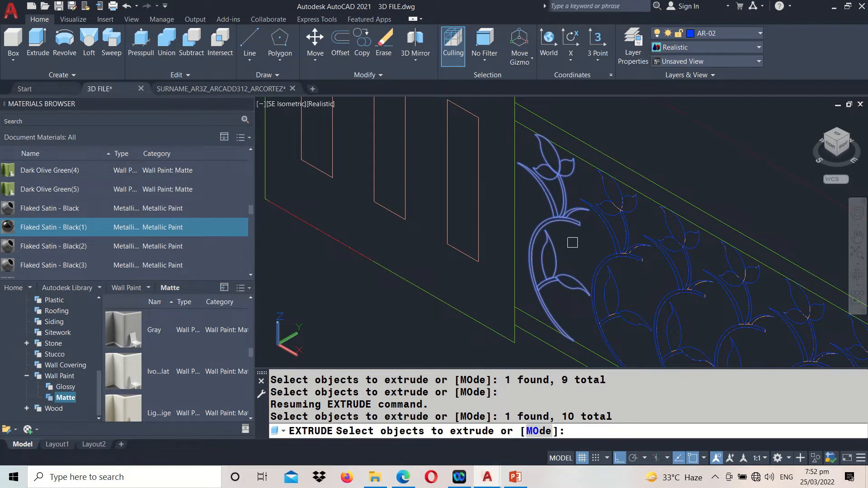
key("Return")
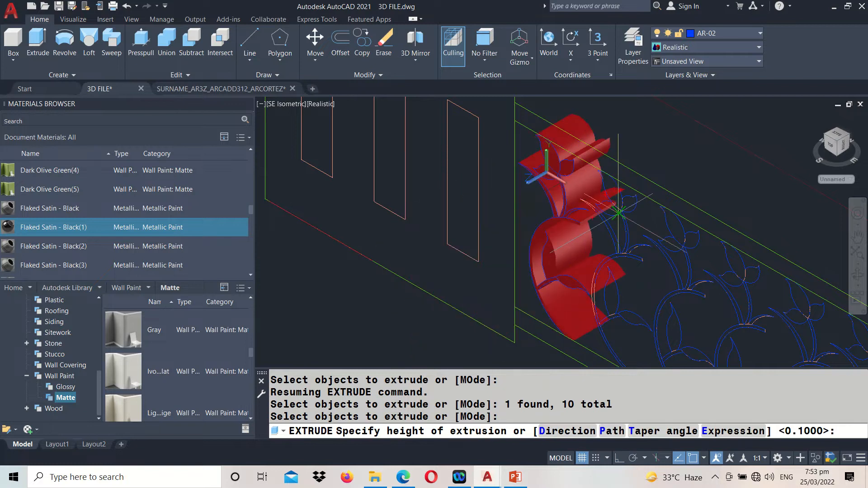
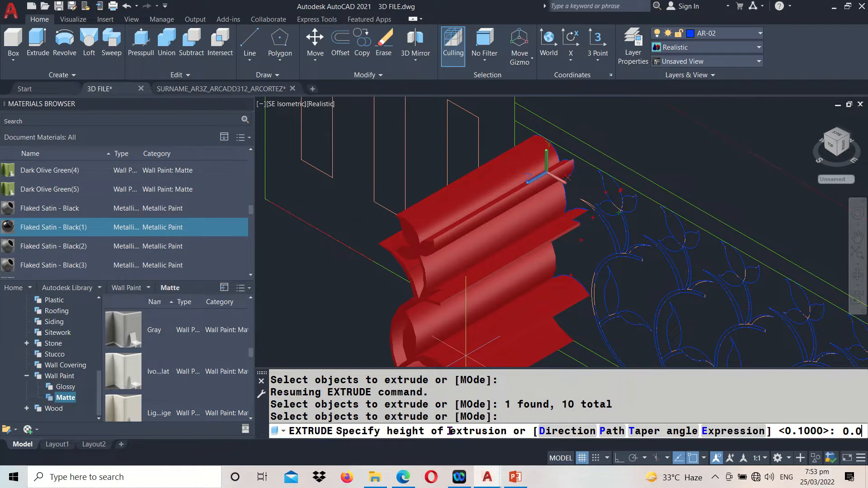
Extrude the selected profiles of the first floral motif to a height of 0.00625
type("0625")
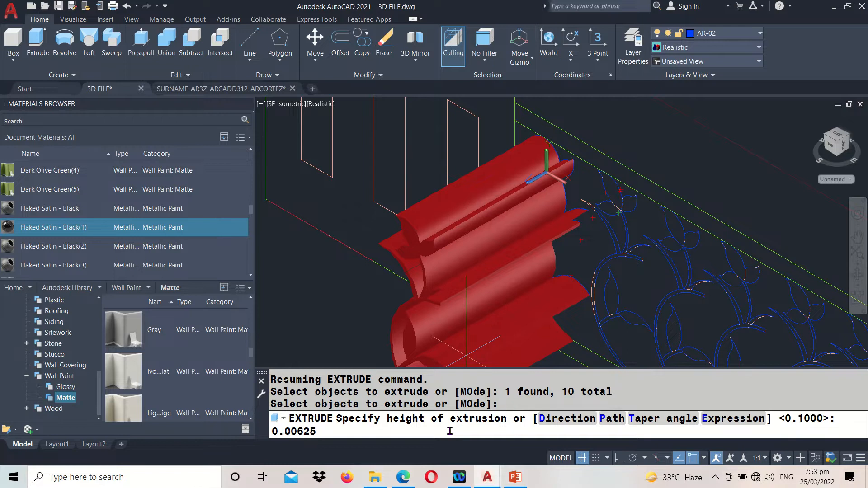
key("Return")
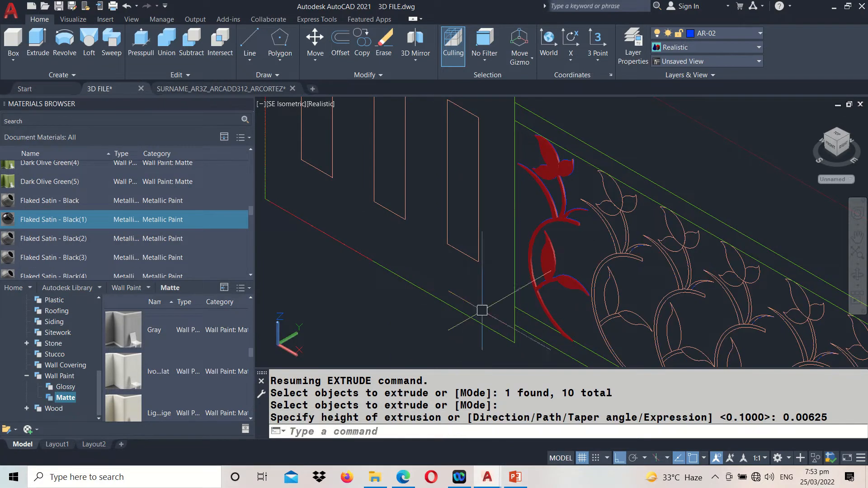
scroll(554, 162, "up", 3)
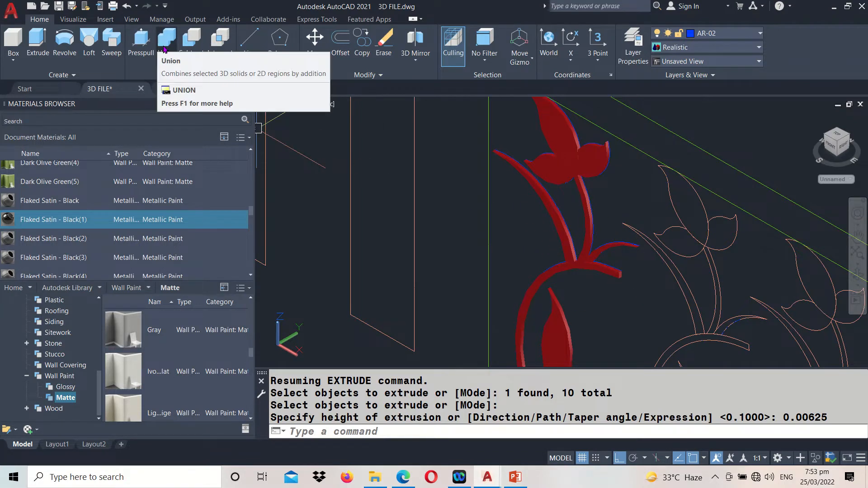
Start a union of the first motif's solids with the flower's three petals, the left-hand tendril and the stem below the flower
left_click(363, 431)
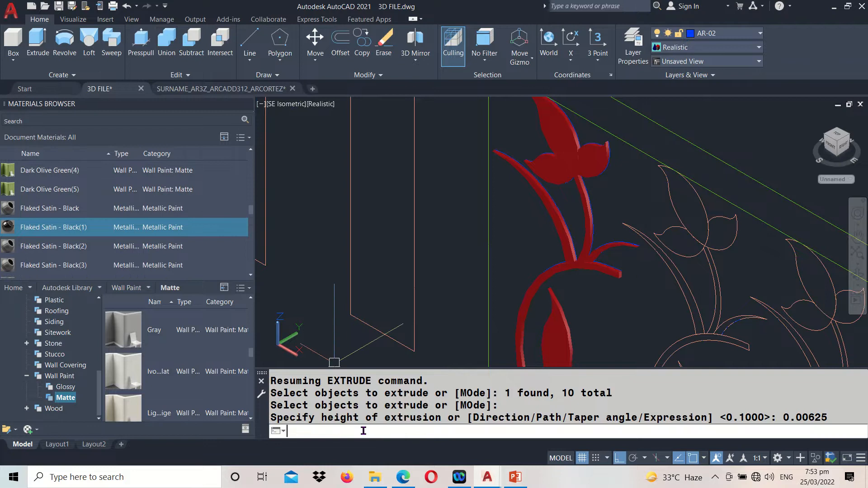
type("U")
key("Return")
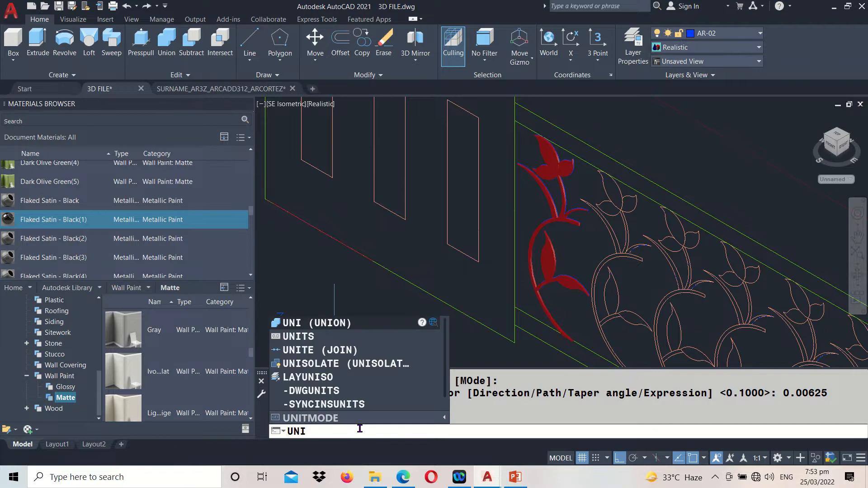
key("Return")
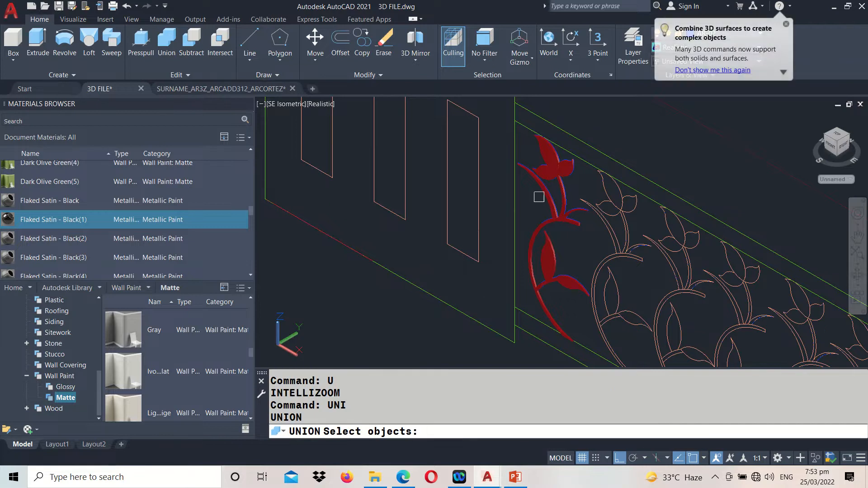
scroll(555, 161, "up", 2)
left_click(555, 161)
left_click(533, 186)
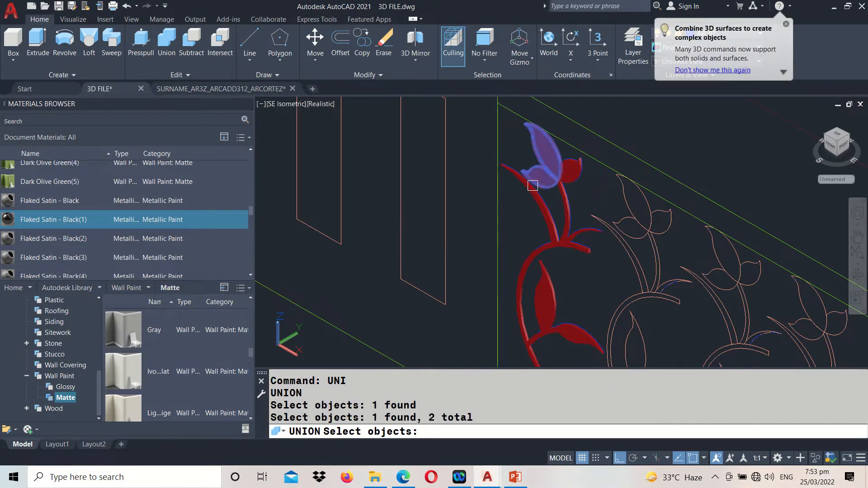
left_click(575, 172)
left_click(535, 210)
left_click(566, 217)
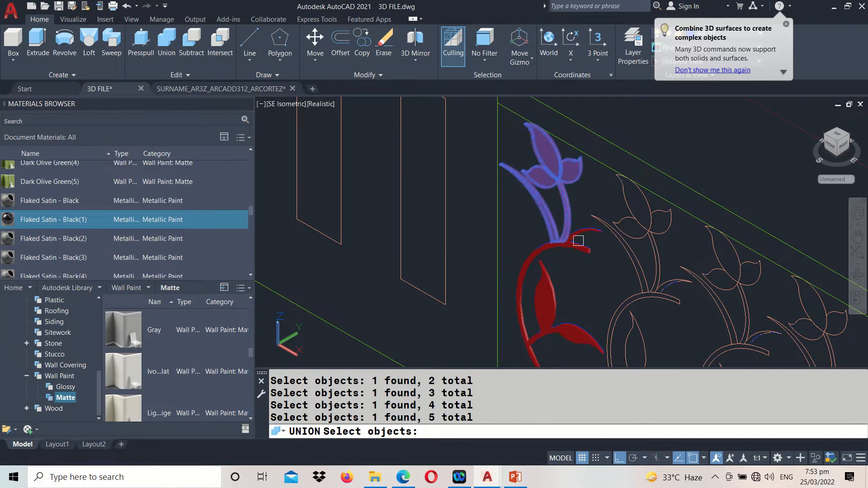
Add the right-hand tendril, main curved stem, both leaves and their small branch to the selection and complete the union
left_click(578, 238)
left_click(546, 253)
middle_click_drag(546, 294, 539, 229)
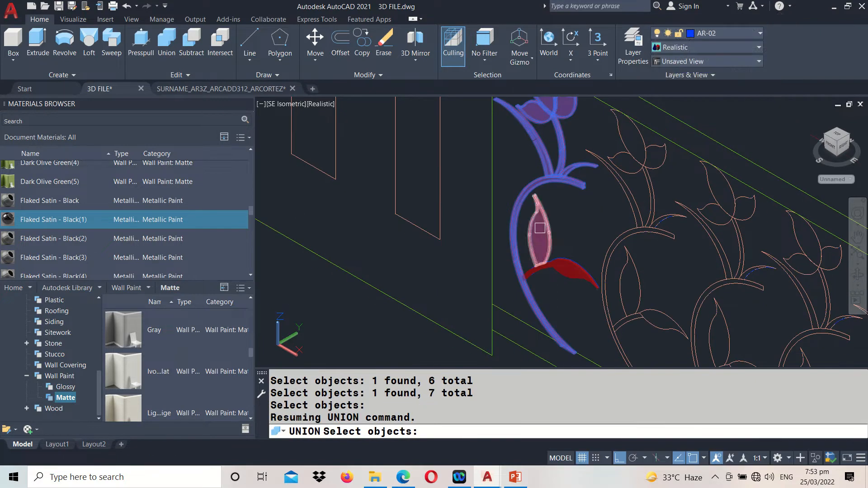
left_click(540, 228)
left_click(564, 264)
left_click(539, 272)
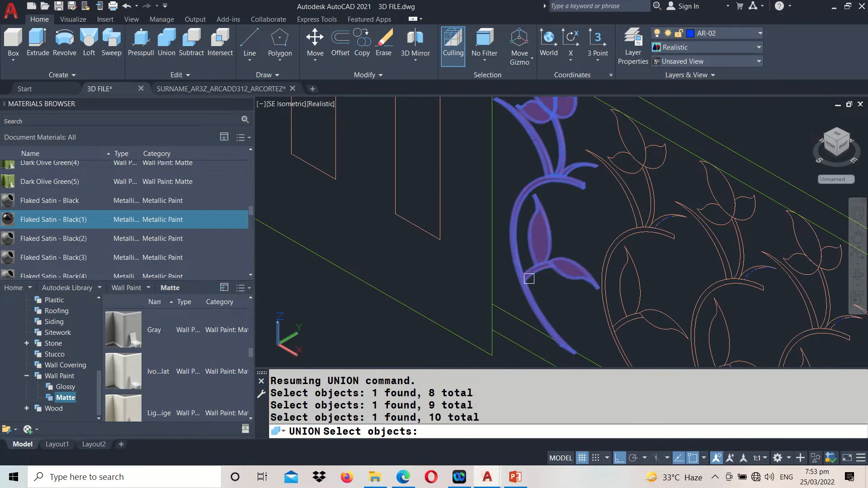
key("Return")
scroll(528, 278, "down", 3)
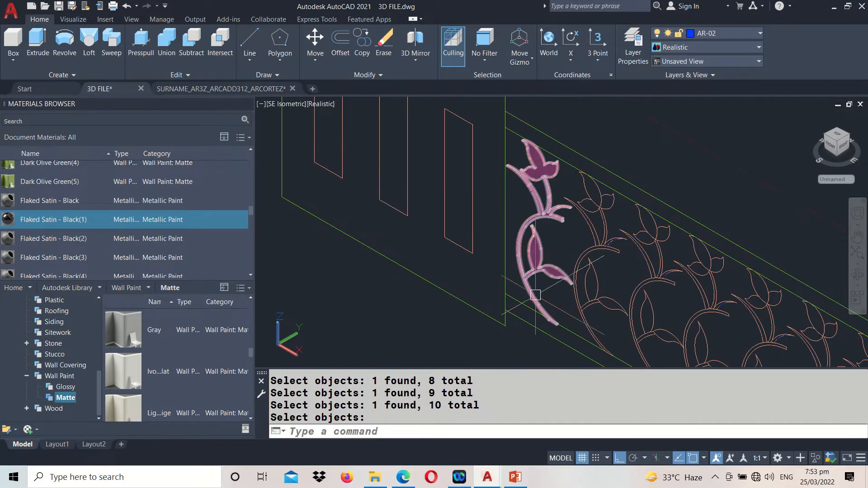
Move the united motif by half its thickness, from the front corner of the flower's tip to the midpoint of its thickness edge
scroll(557, 252, "up", 2)
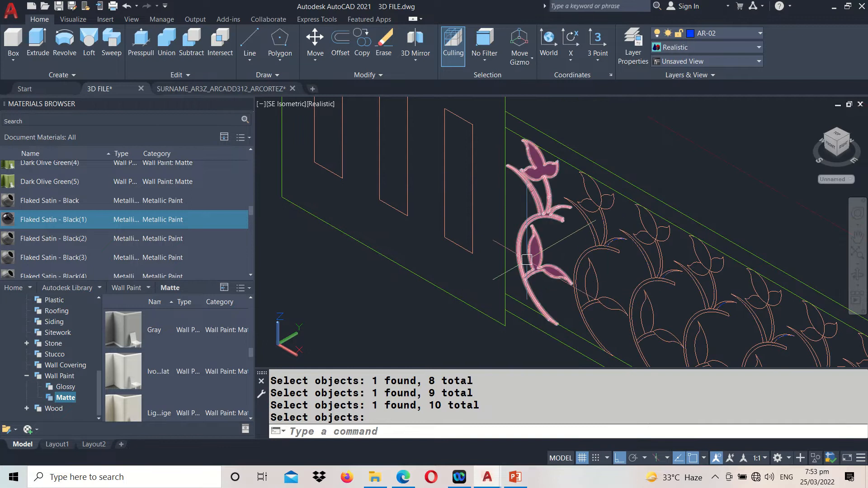
type("m")
key("Return")
scroll(538, 149, "up", 3)
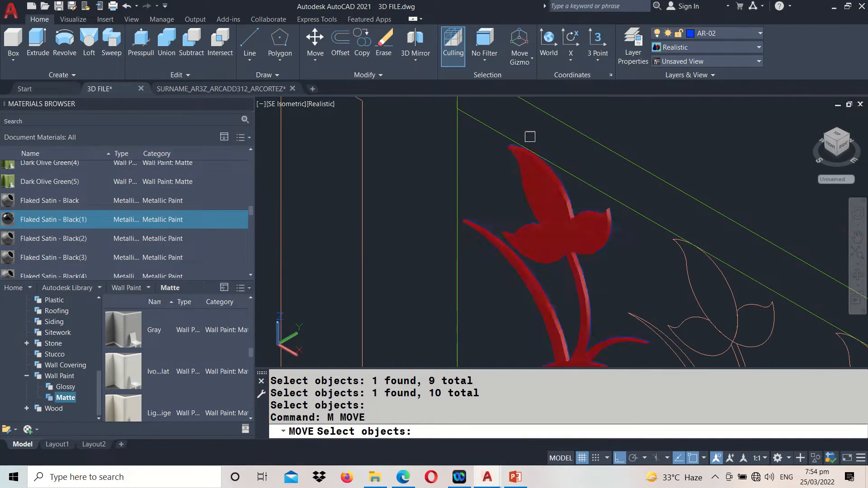
left_click(520, 164)
scroll(519, 185, "up", 2)
key("Return")
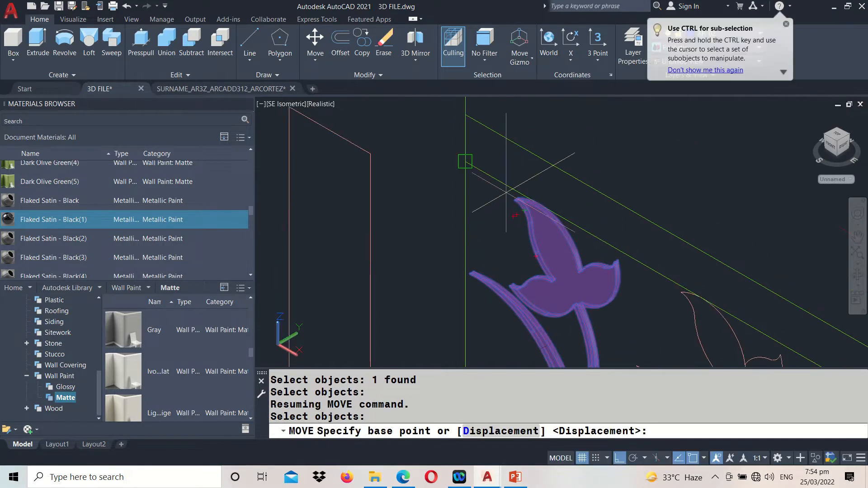
scroll(506, 192, "up", 6)
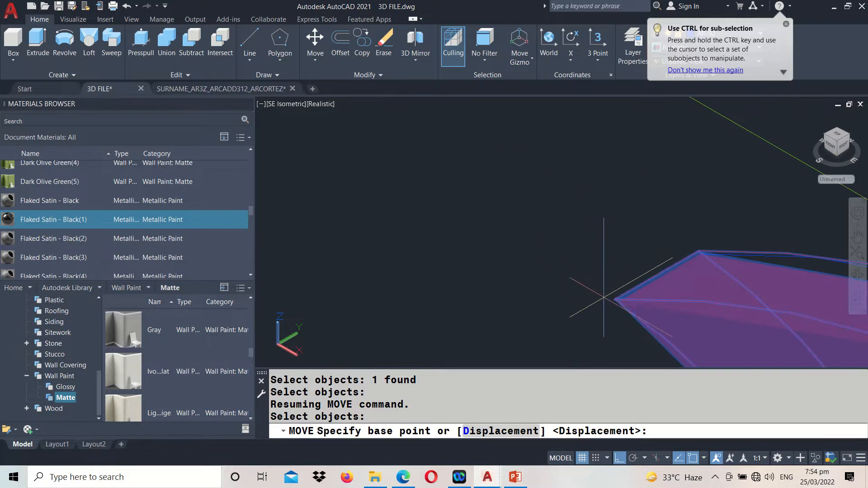
left_click(614, 300)
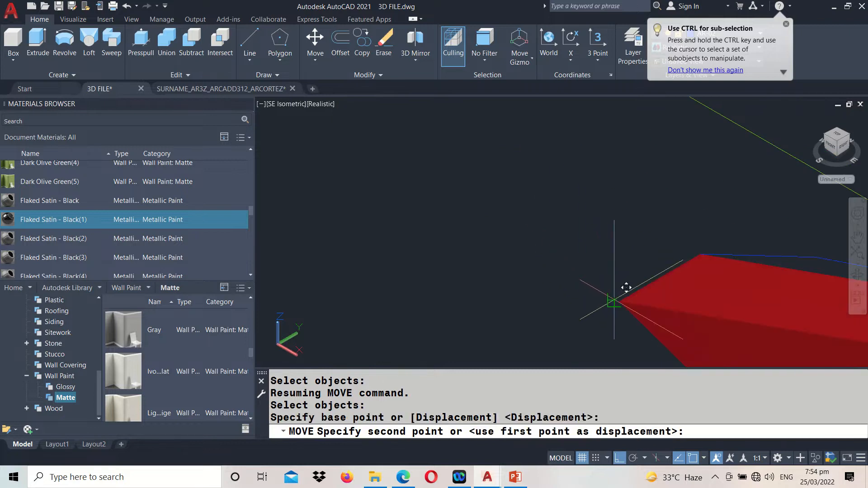
left_click(658, 281)
scroll(638, 281, "down", 6)
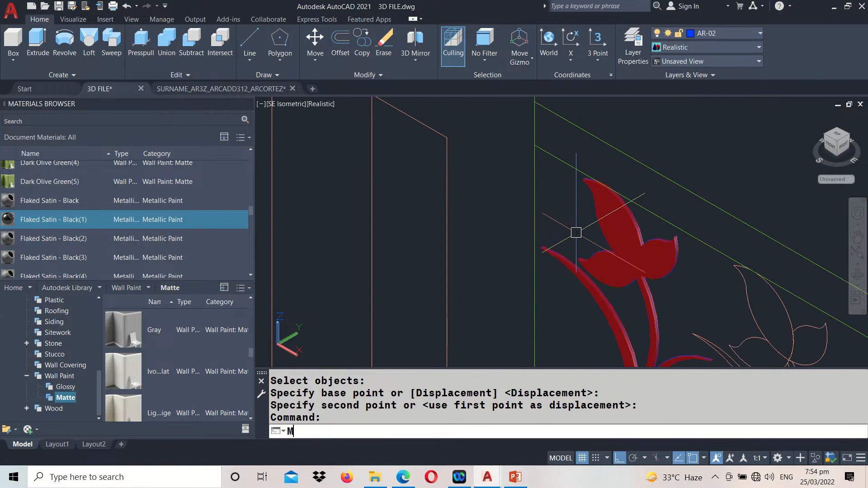
Move the motif from the opening's upper left corner in the line drawing to the midpoint of the 3D top rail's lower end edge
key("Return")
left_click(594, 243)
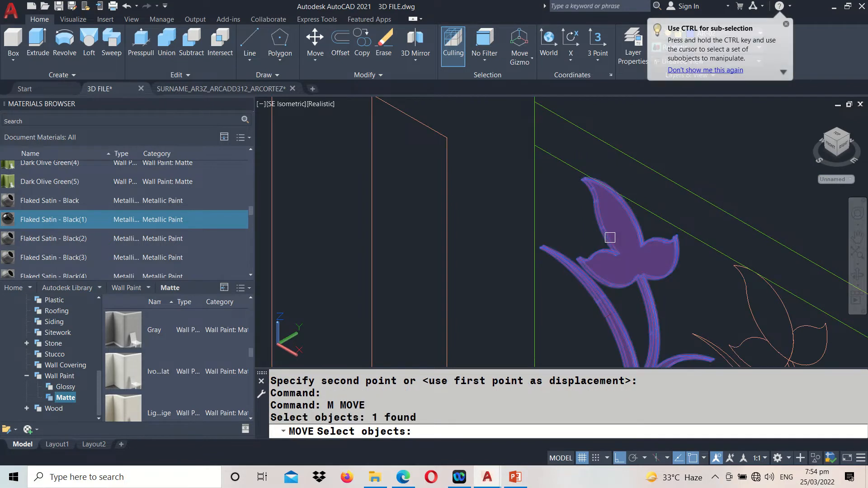
key("Return")
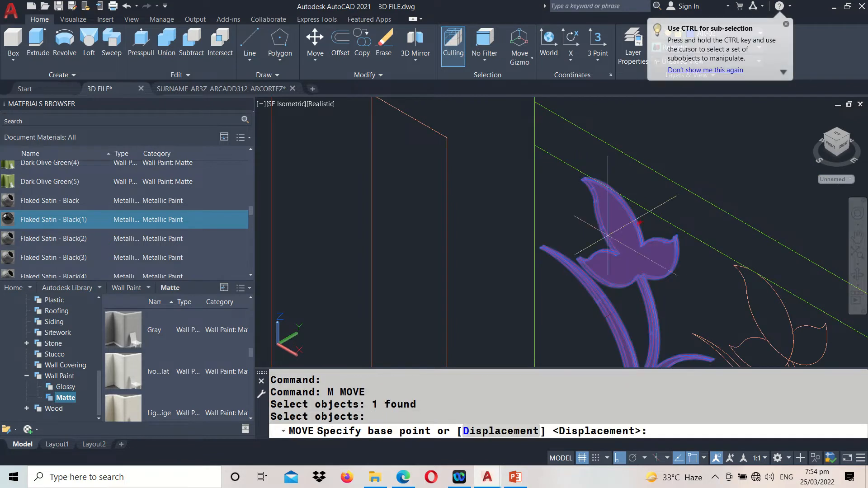
left_click(535, 145)
scroll(541, 146, "down", 8)
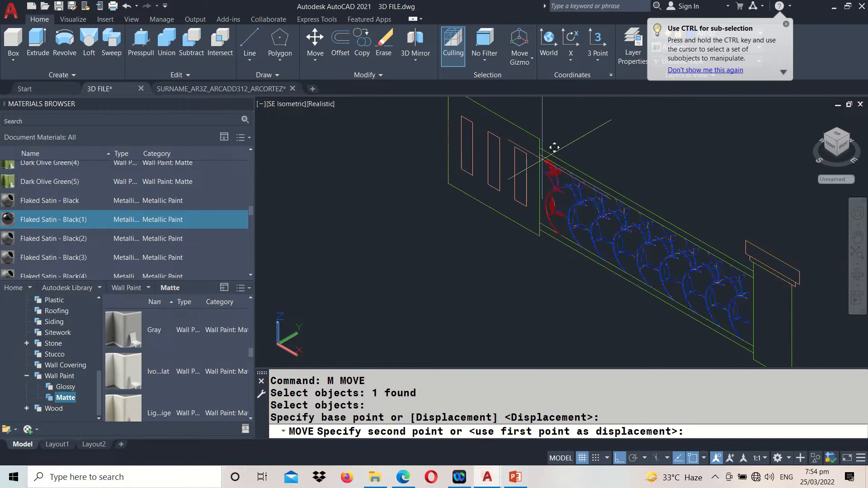
middle_click_drag(479, 141, 657, 317)
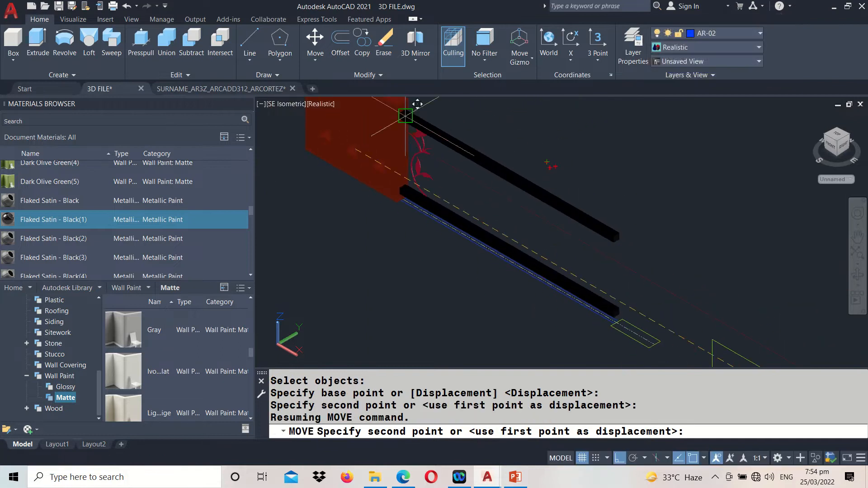
scroll(404, 116, "up", 8)
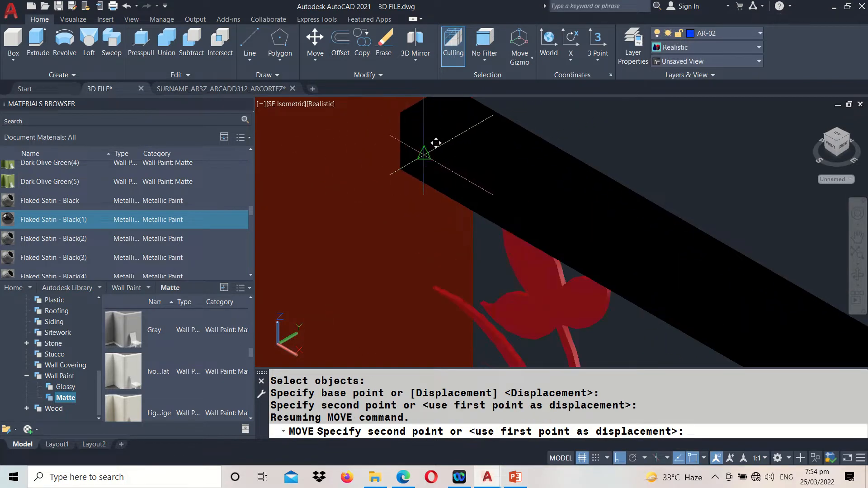
left_click(424, 154)
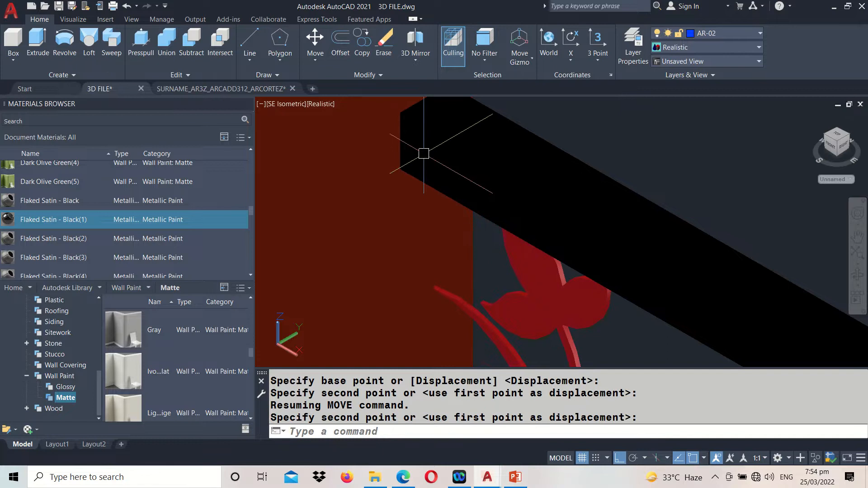
scroll(426, 153, "down", 4)
Match the properties and material of the black top rail onto the red floral motif
type("ma")
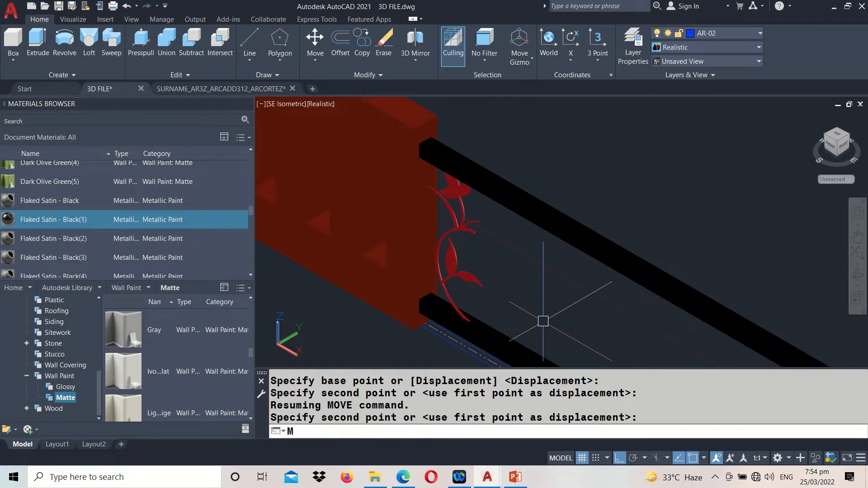
key("Return")
left_click(530, 221)
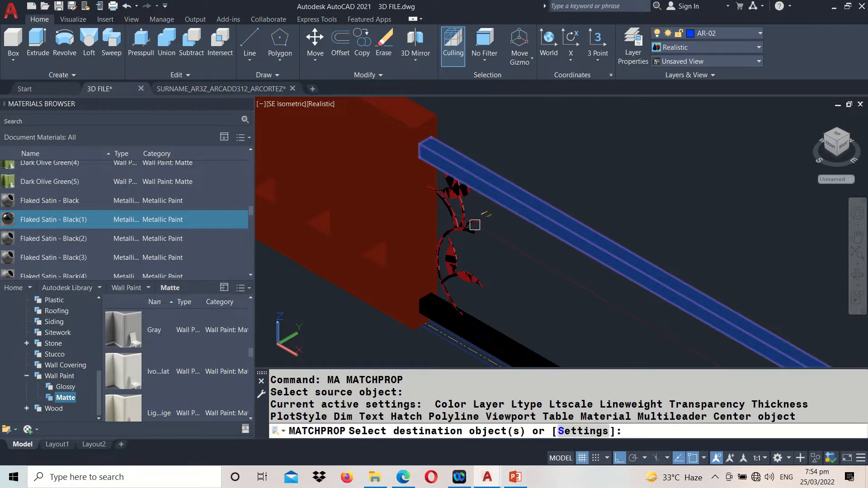
key("Return")
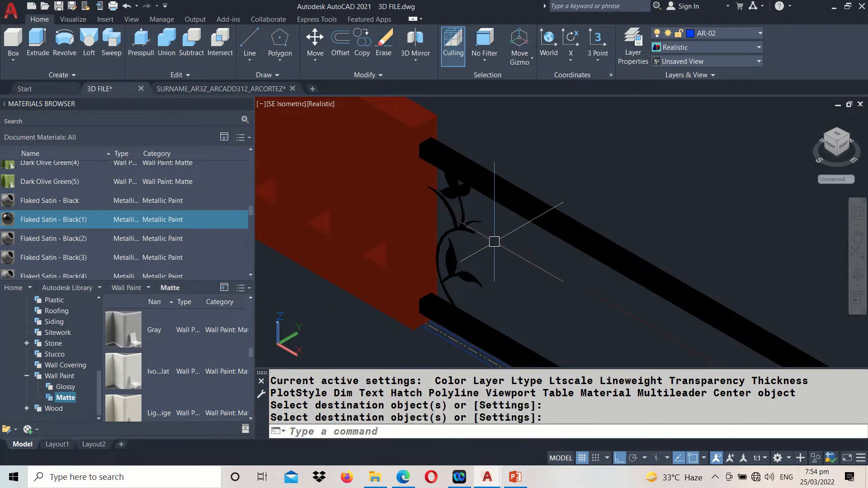
Orbit around the black motif to examine how it sits between the wall and rails, and restore the previous view
type("3DO")
key("Return")
left_click_drag(494, 243, 516, 138)
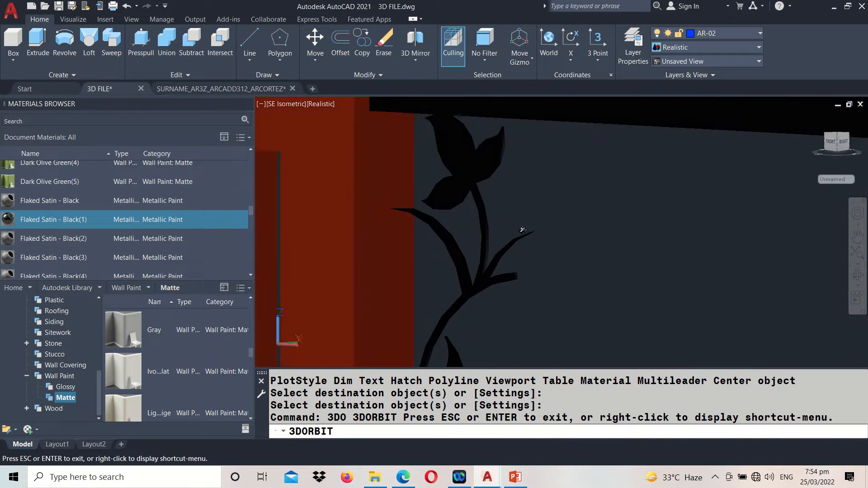
left_click_drag(525, 243, 511, 217)
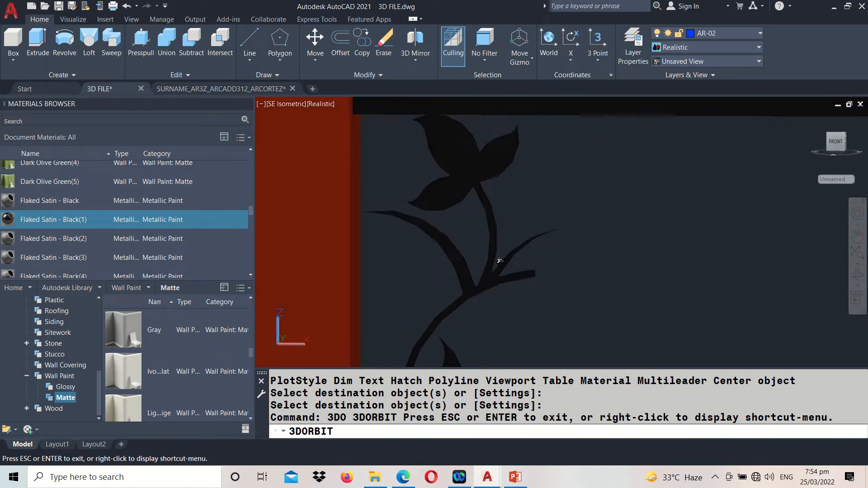
left_click_drag(451, 253, 456, 273)
middle_click_drag(486, 286, 459, 217)
left_click_drag(462, 217, 413, 215)
middle_click_drag(420, 228, 465, 171)
left_click_drag(494, 234, 481, 204)
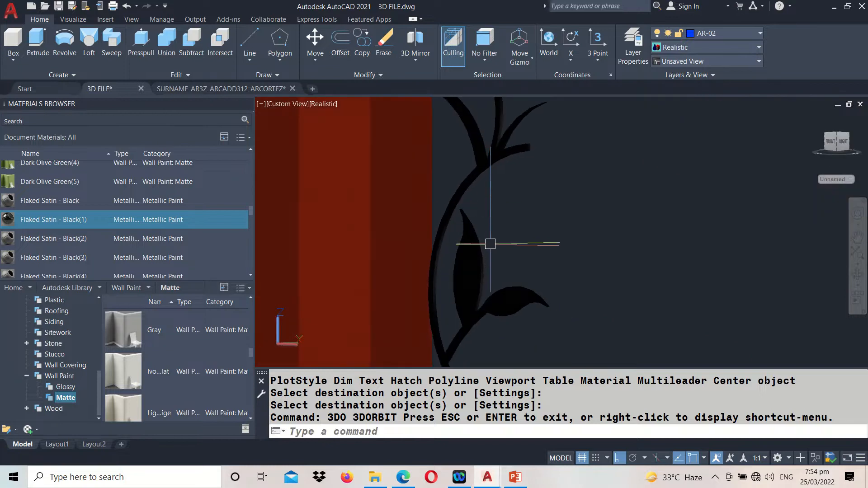
key("ctrl+z")
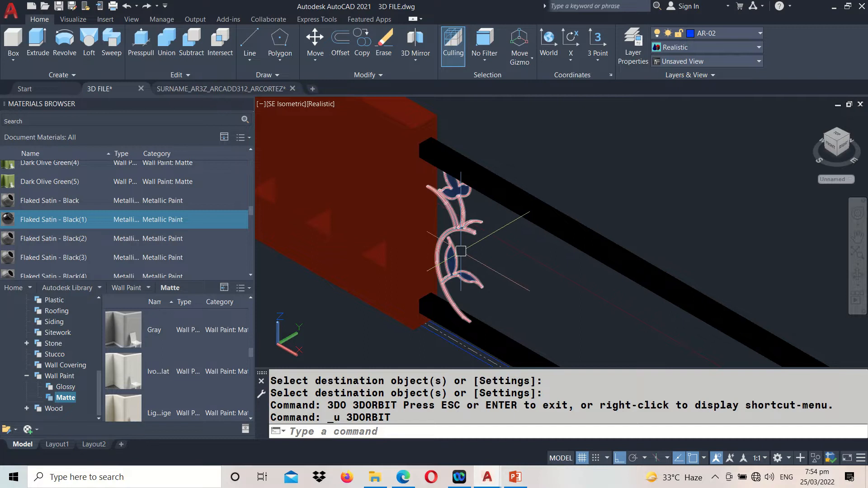
Copy the black floral motif from the first stem's lower end in the line drawing to the second and third stems' lower ends
type("CO")
key("Return")
left_click(455, 236)
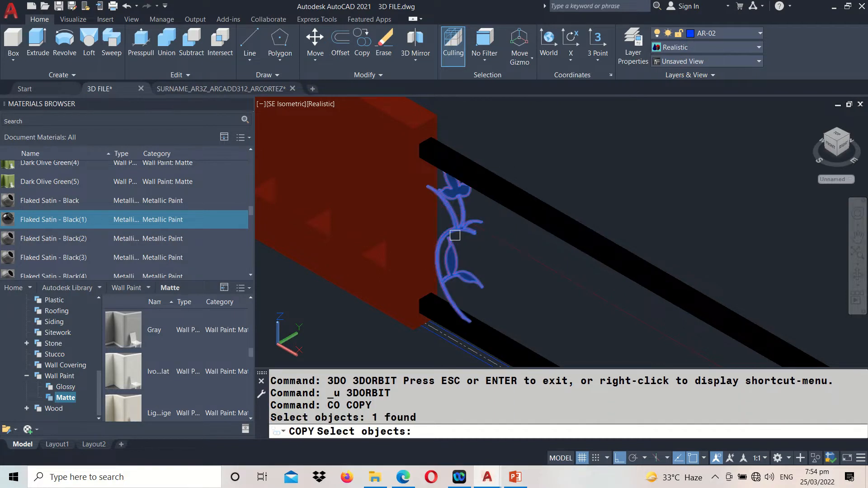
key("Return")
scroll(415, 211, "down", 5)
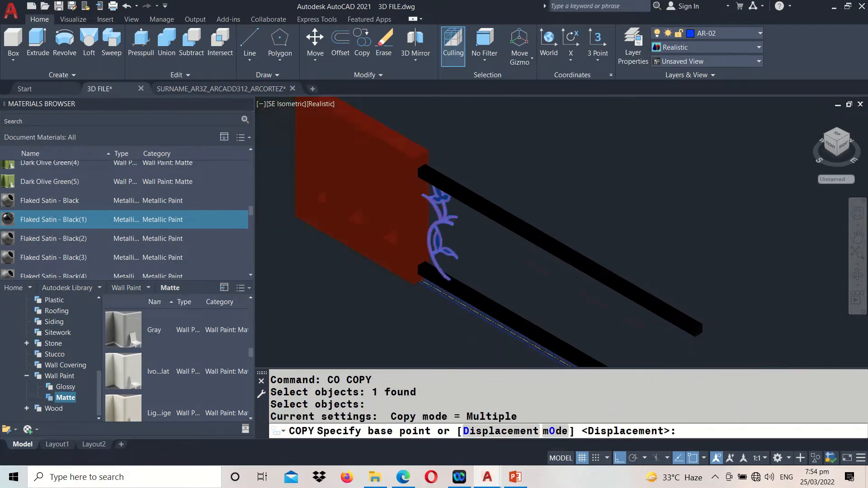
scroll(513, 286, "up", 8)
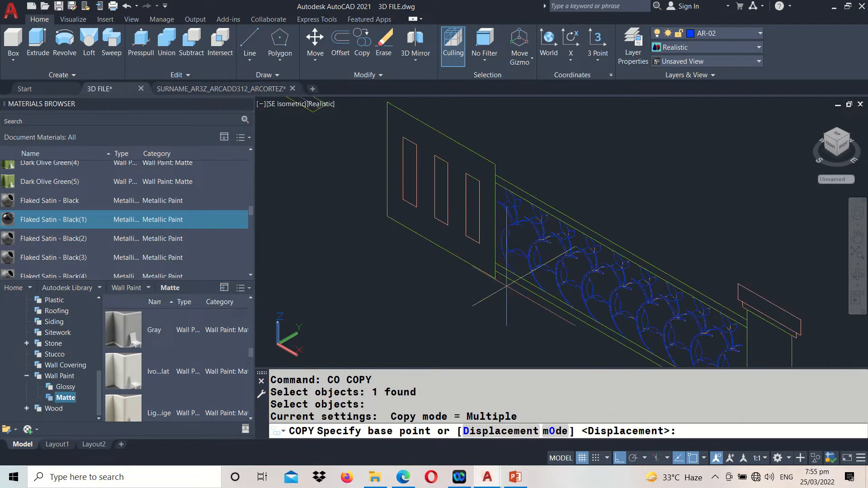
middle_click_drag(545, 300, 474, 235)
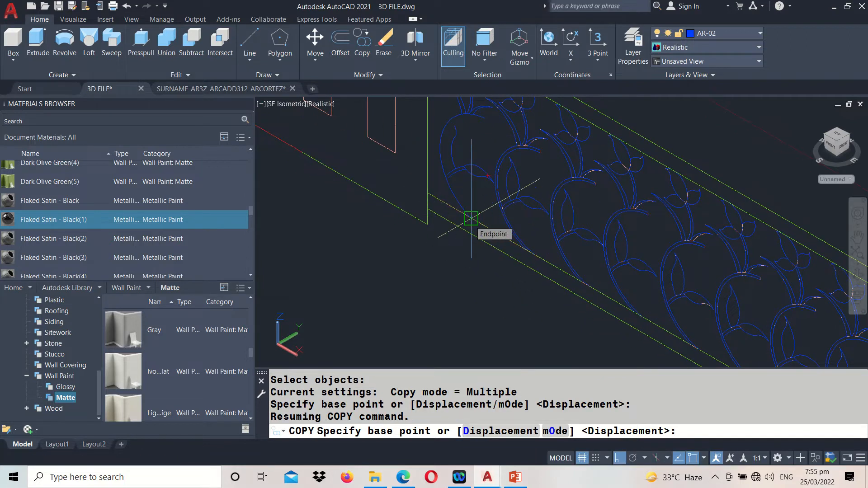
left_click(471, 218)
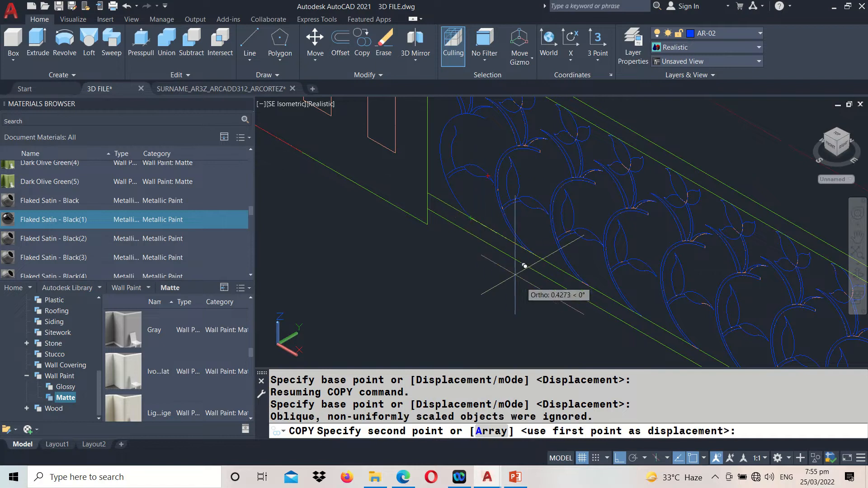
scroll(534, 271, "up", 6)
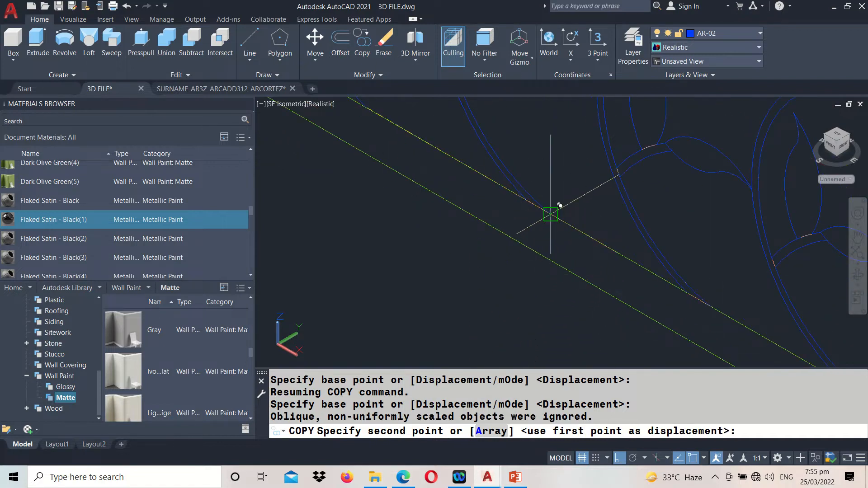
left_click(551, 214)
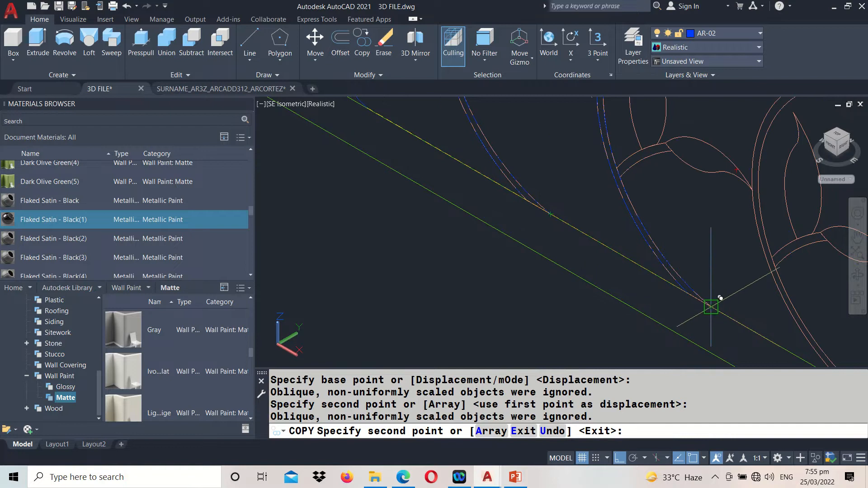
left_click(711, 307)
Place further motif copies at every remaining stem's lower end through the last one beside the narrow pillar, and save the drawing
middle_click_drag(713, 318, 450, 174)
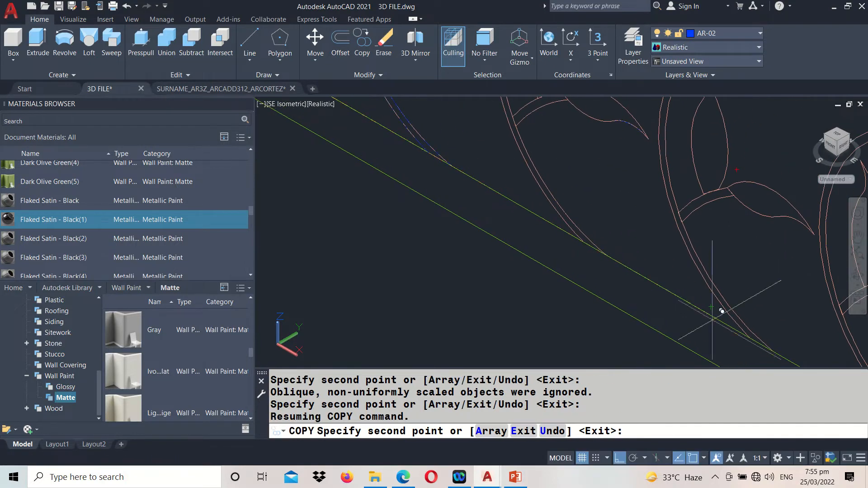
left_click(606, 251)
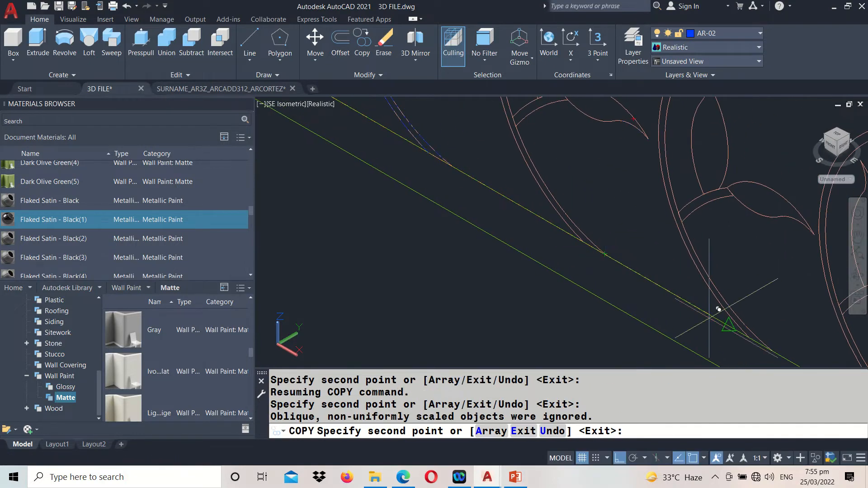
mouse_move(718, 309)
middle_mouse_down()
mouse_move(534, 202)
mouse_move(549, 208)
middle_mouse_up()
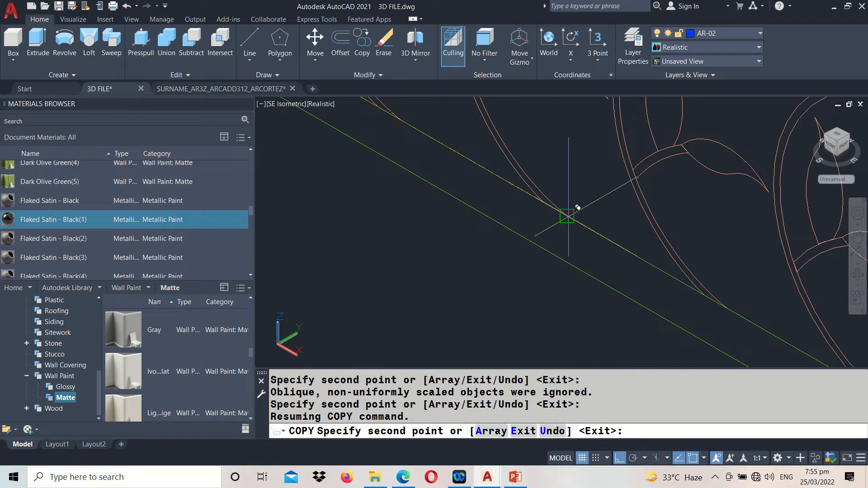
left_click(569, 216)
middle_click_drag(655, 289, 484, 199)
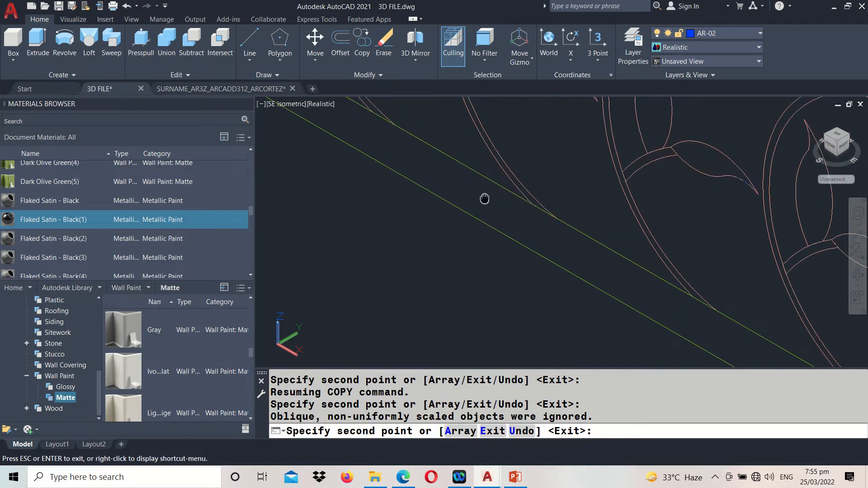
left_click(556, 219)
middle_click_drag(595, 271, 502, 199)
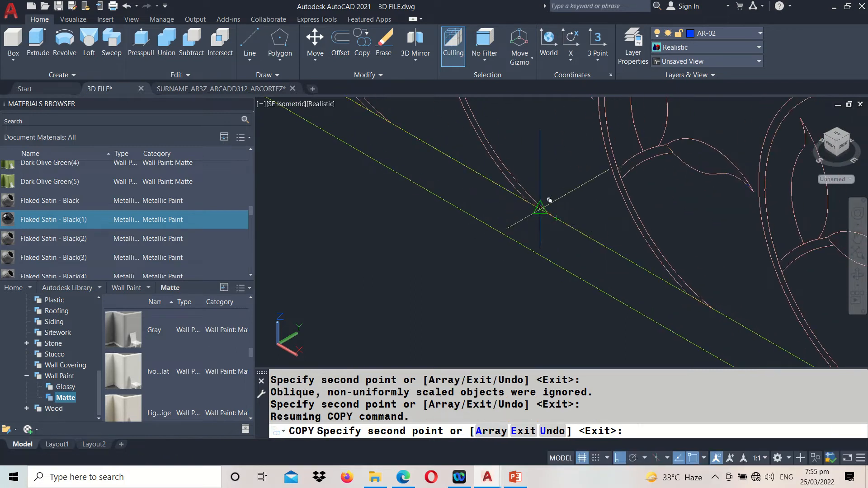
left_click(552, 216)
middle_click_drag(645, 300, 409, 190)
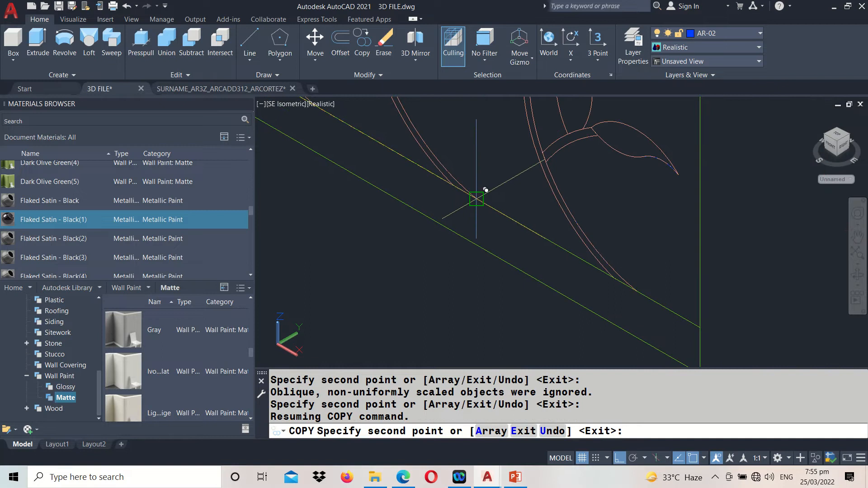
left_click(476, 199)
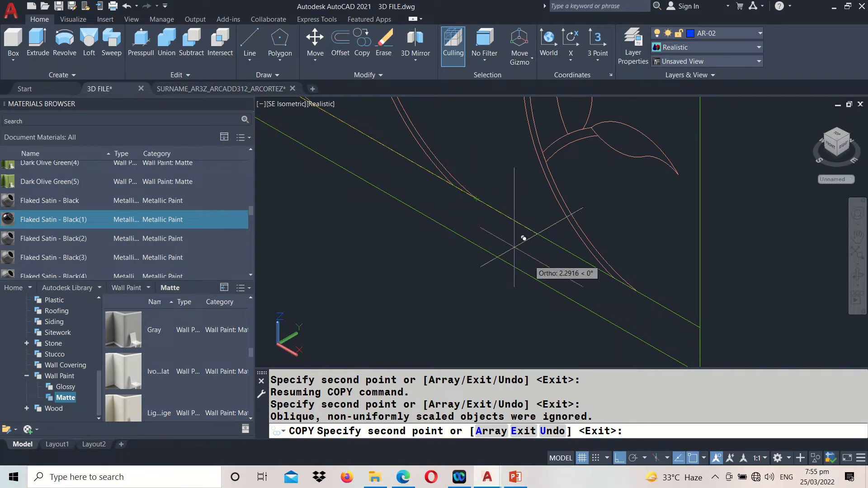
left_click(637, 291)
key("Return")
scroll(669, 312, "down", 4)
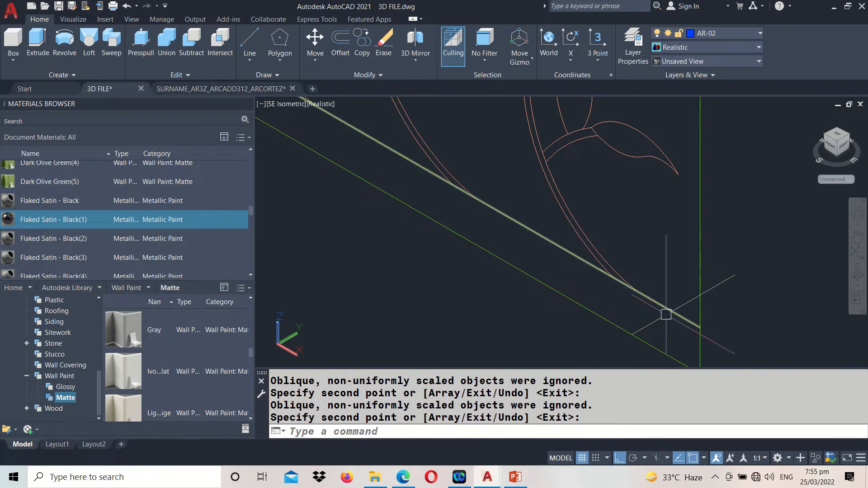
scroll(678, 322, "down", 2)
key("ctrl+s")
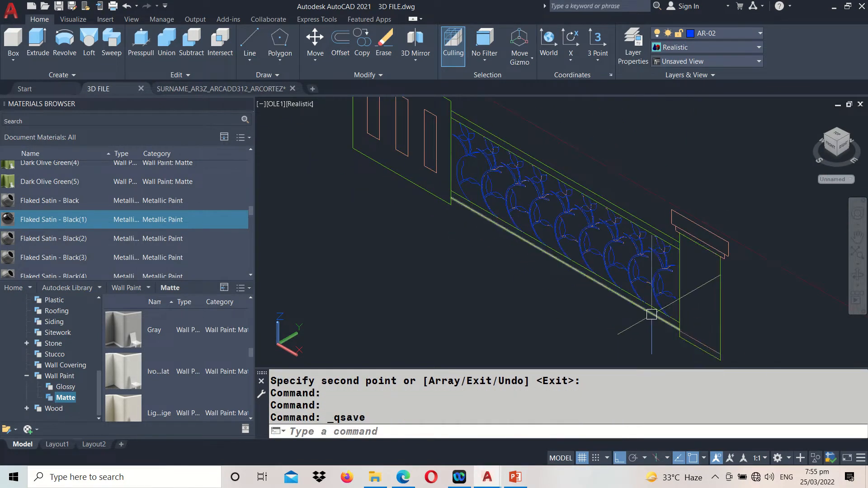
Examine the row of copied motifs between the black rails and look over the first railing's finished model
scroll(430, 168, "up", 3)
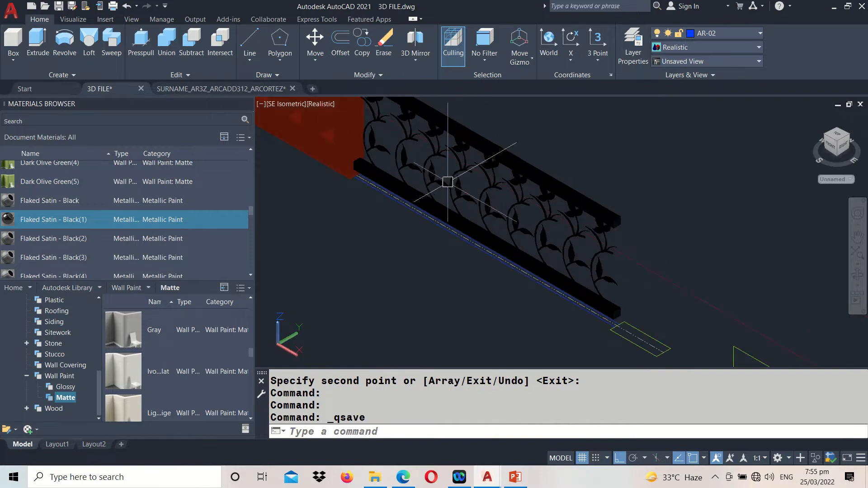
scroll(633, 257, "up", 3)
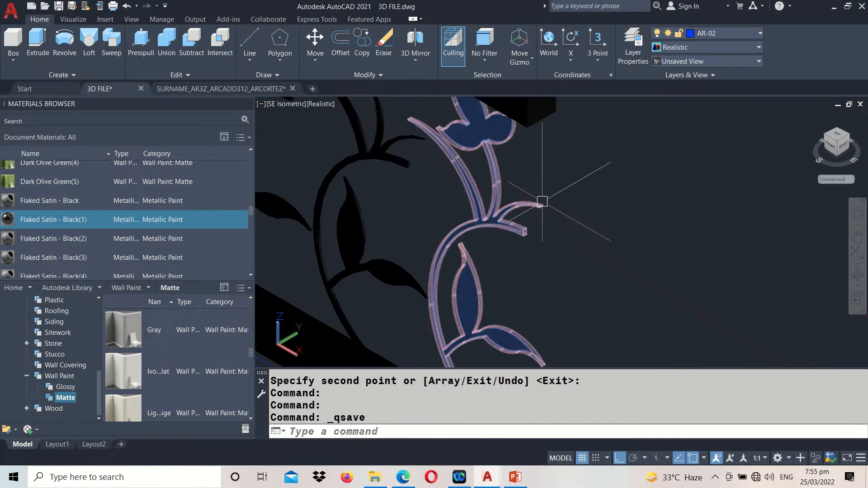
middle_click_drag(543, 201, 451, 203)
scroll(534, 208, "down", 5)
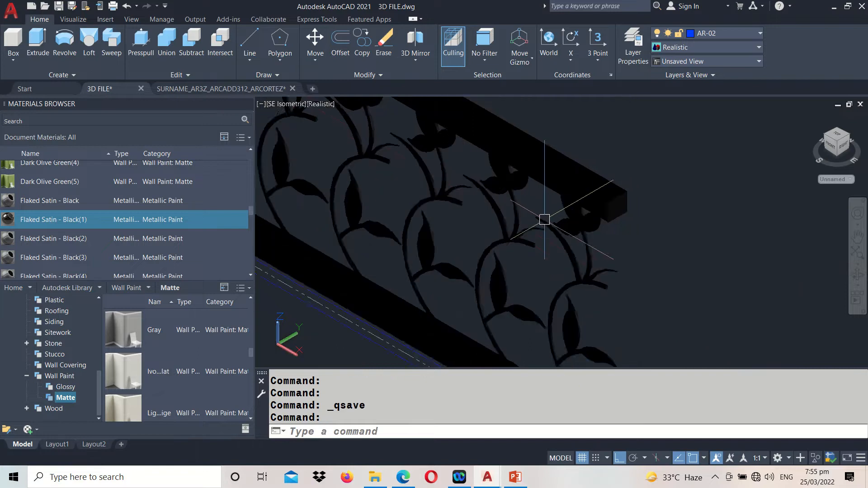
scroll(564, 229, "down", 4)
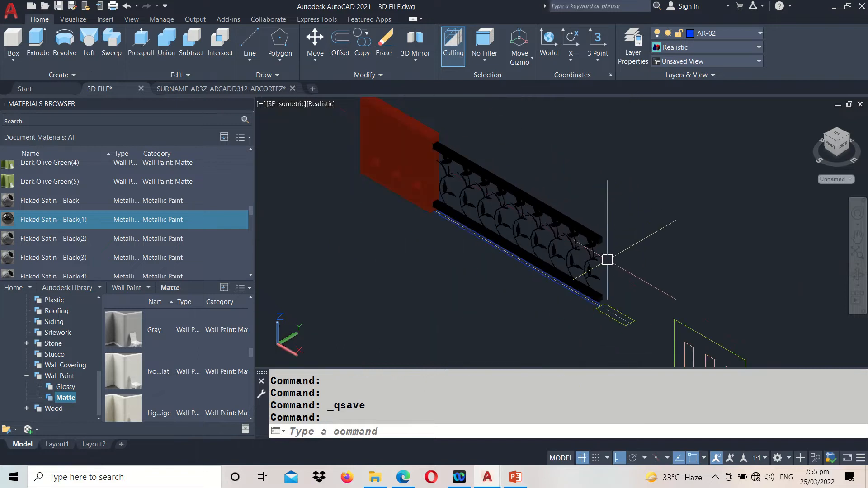
middle_click_drag(564, 229, 585, 249)
middle_click_drag(415, 172, 850, 406)
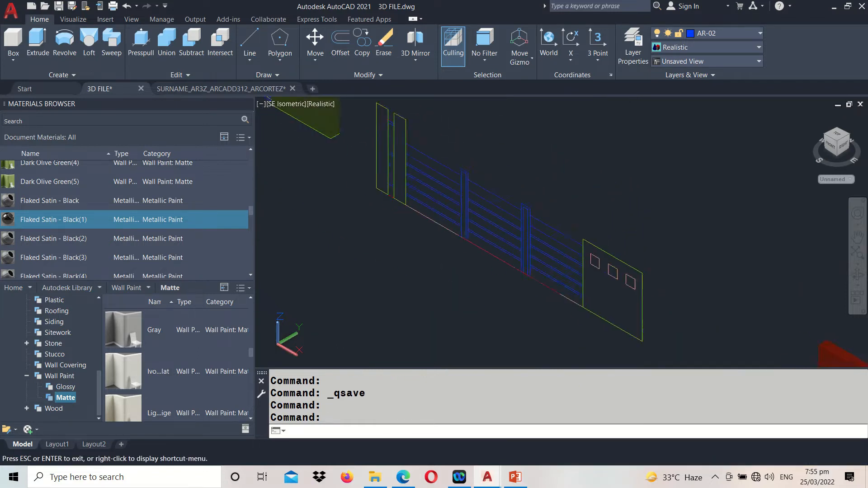
middle_click_drag(331, 232, 546, 415)
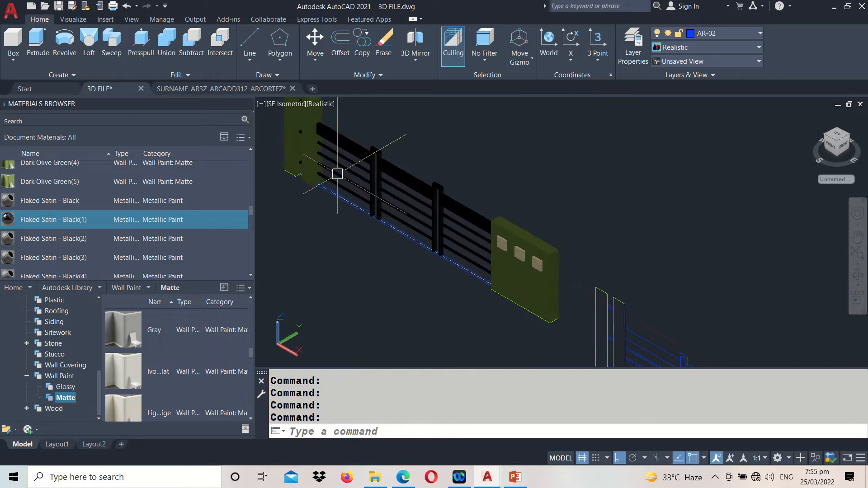
scroll(337, 174, "down", 3)
middle_click_drag(647, 275, 387, 145)
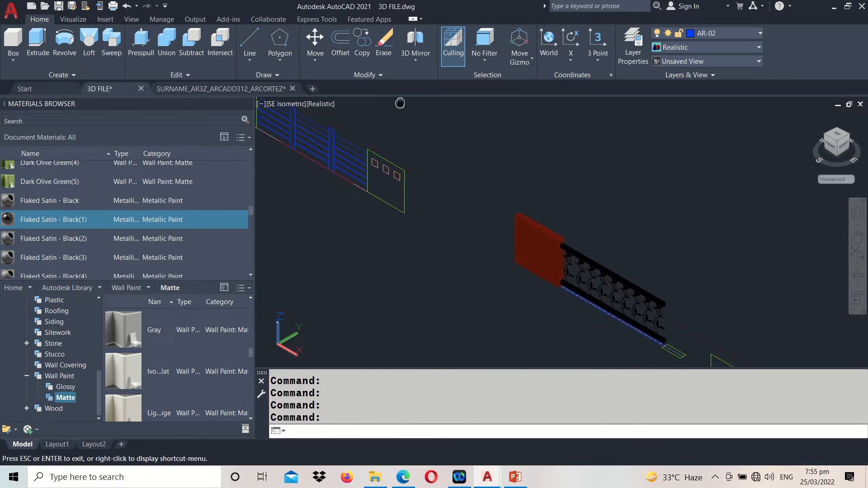
middle_click_drag(582, 287, 404, 231)
scroll(411, 239, "up", 4)
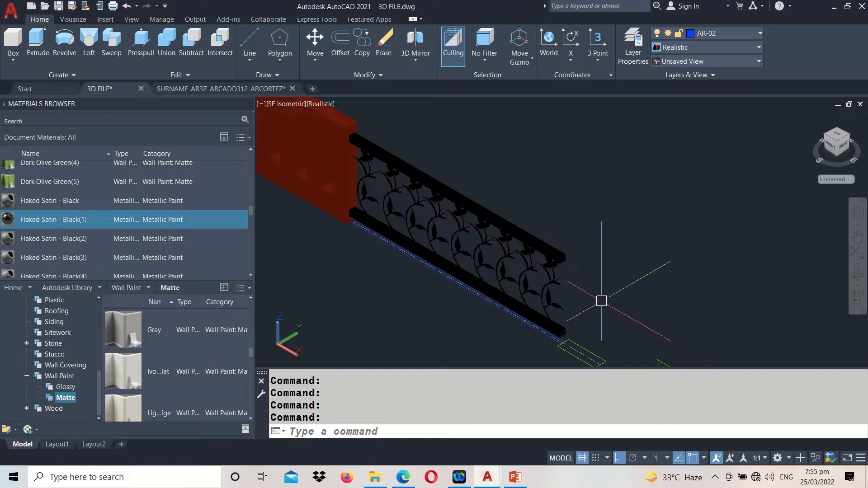
Measure the narrow pillar's height in the line drawing between its top and bottom edges, and examine its cap outline
middle_click_drag(613, 306, 513, 234)
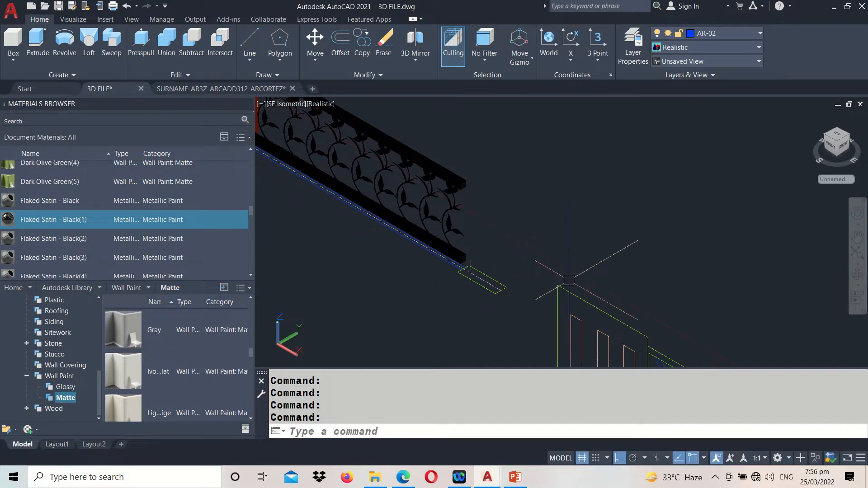
middle_click_drag(642, 330, 406, 187)
middle_click_drag(595, 284, 578, 202)
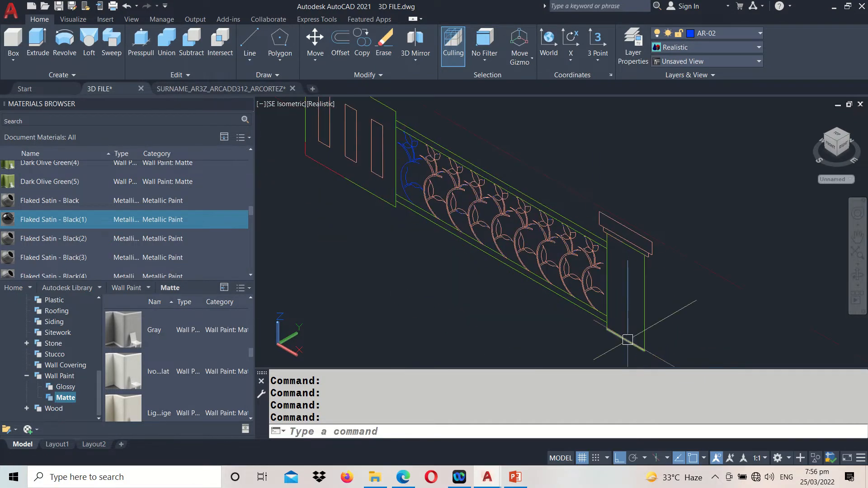
key("Return")
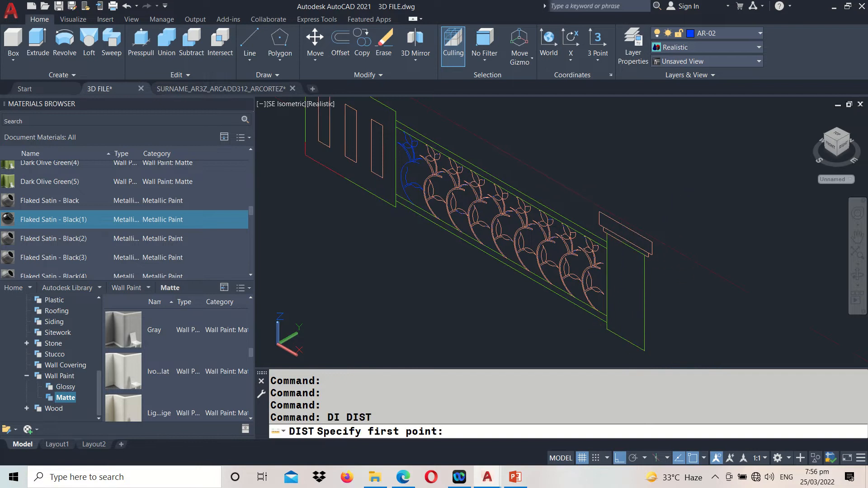
left_click(625, 255)
left_click(625, 345)
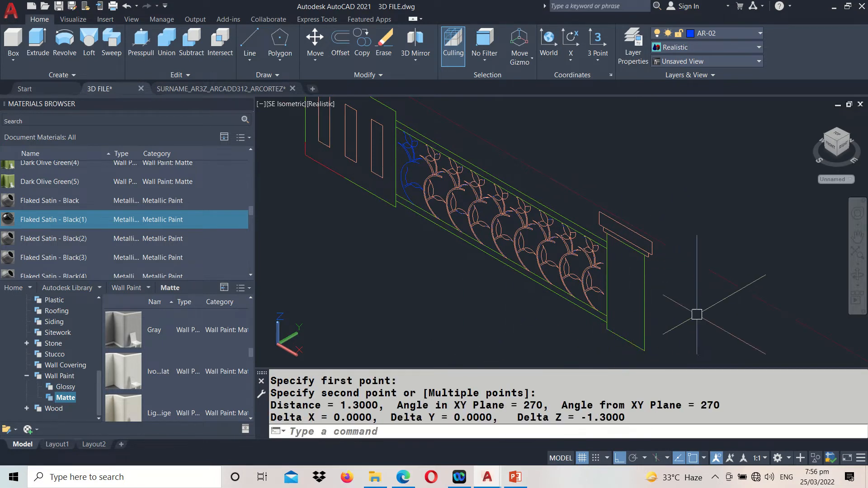
scroll(697, 314, "down", 2)
scroll(723, 289, "up", 6)
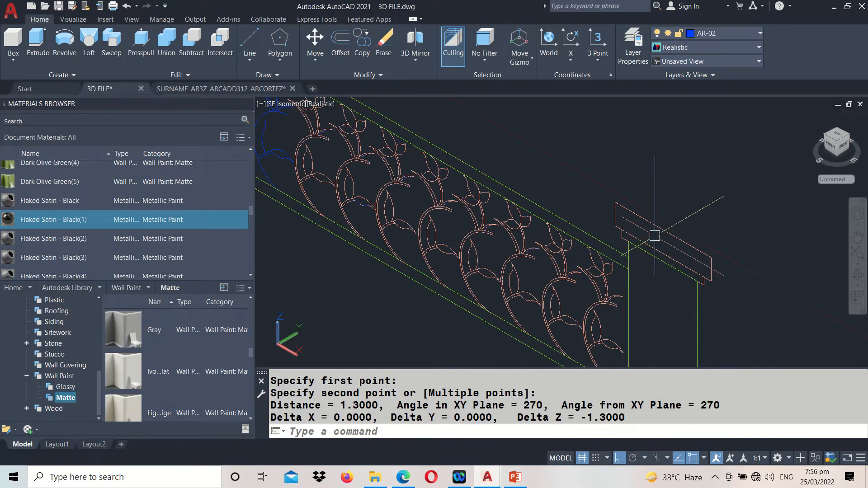
middle_click_drag(654, 230, 664, 172)
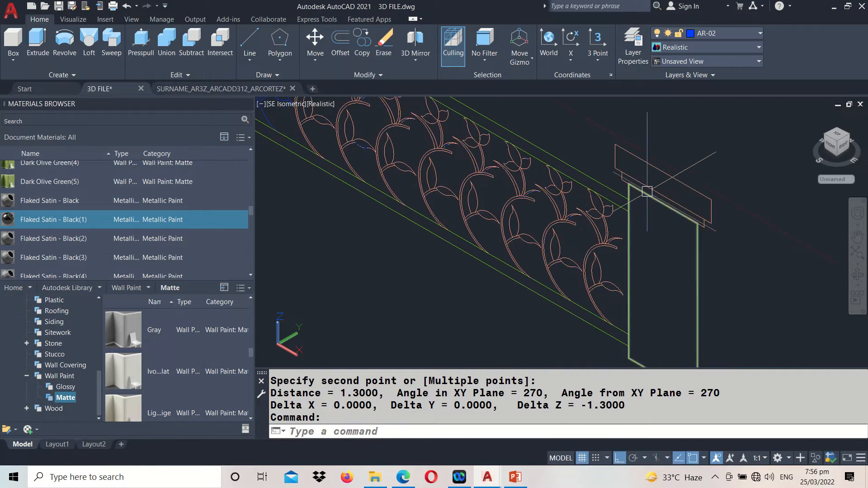
Extrude the small pillar rectangle at the free end of the 3D rails to a height of 1.3
scroll(670, 236, "down", 4)
middle_click_drag(514, 194, 626, 354)
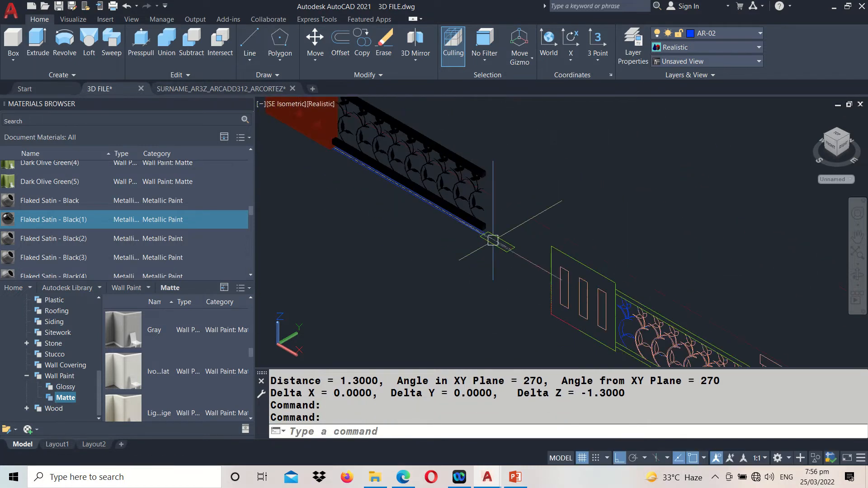
scroll(492, 240, "up", 5)
left_click(487, 253)
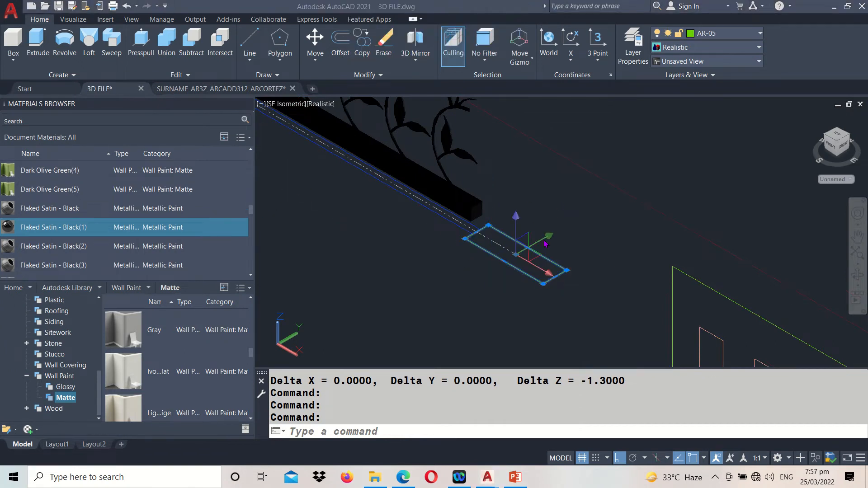
left_click(38, 55)
scroll(533, 164, "down", 5)
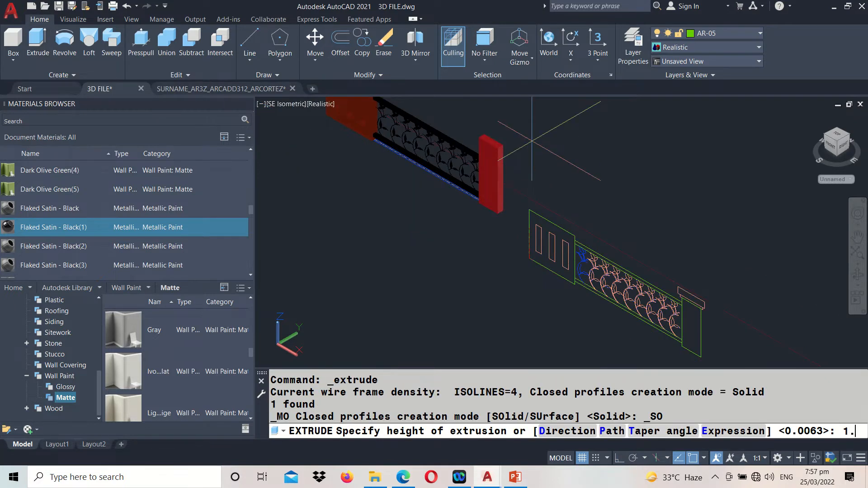
type("1.3")
key("Return")
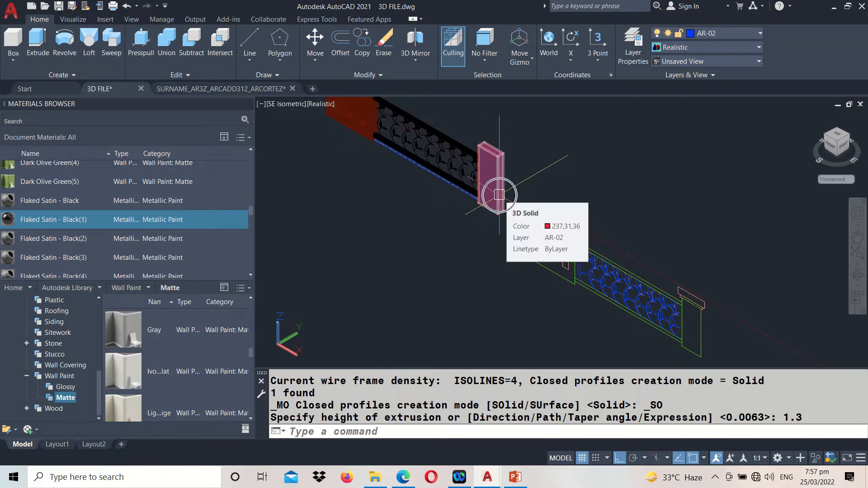
scroll(561, 248, "down", 2)
middle_click_drag(432, 157, 503, 264)
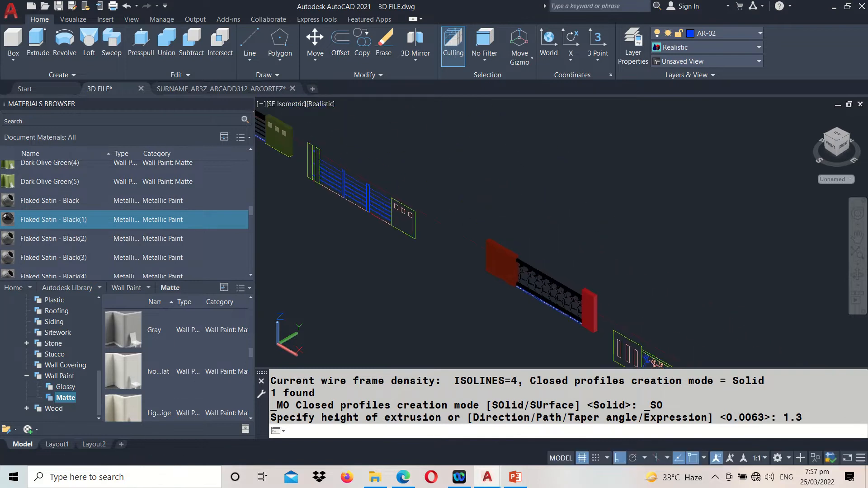
Match the properties of the olive pillar's small square inset onto the new narrow end pillar, and save the drawing
type("MA")
key("Return")
scroll(286, 132, "up", 4)
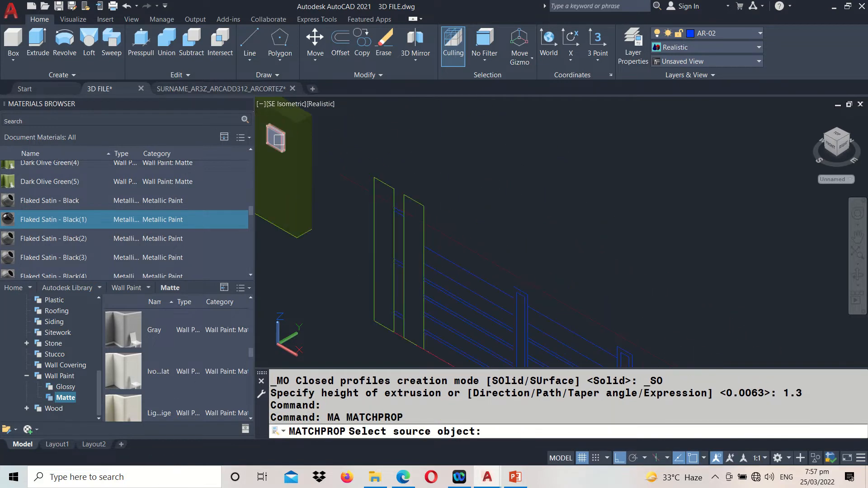
left_click(279, 139)
scroll(279, 140, "down", 4)
middle_click_drag(597, 228, 486, 99)
scroll(509, 192, "up", 5)
key("Return")
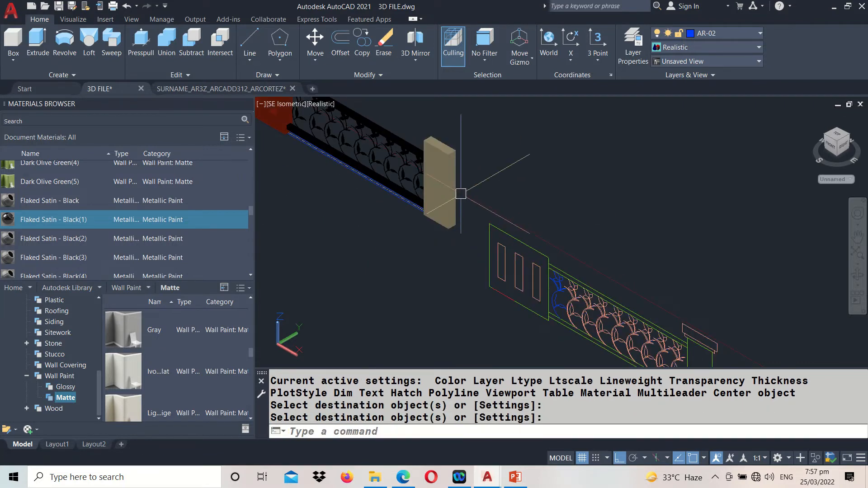
middle_click_drag(346, 256, 421, 335)
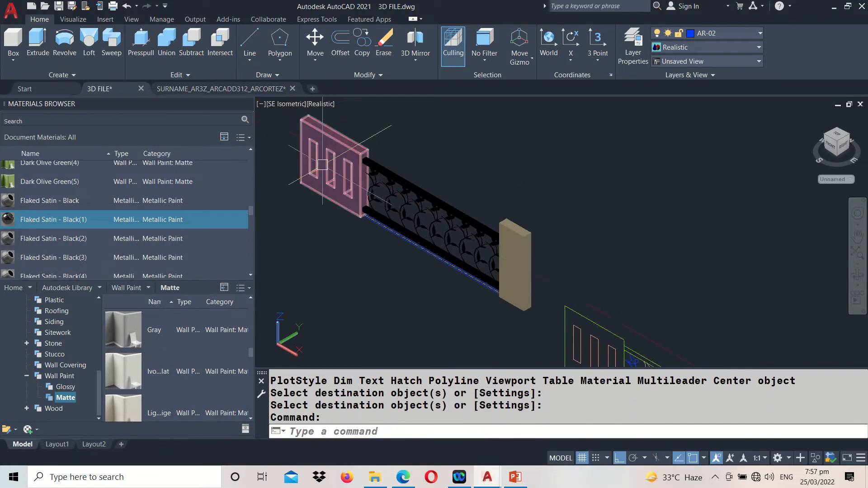
key("ctrl+s")
Examine the stepped cap outline above the narrow pillar at the end of the second railing's line drawing
middle_click_drag(580, 273, 417, 136)
scroll(606, 284, "up", 5)
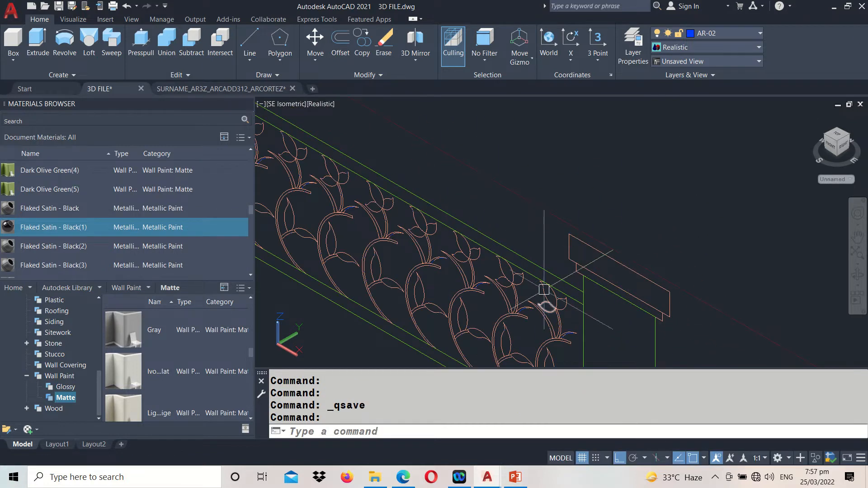
scroll(706, 326, "down", 2)
middle_click_drag(356, 190, 389, 266)
middle_click_drag(724, 233, 456, 65)
key("Escape")
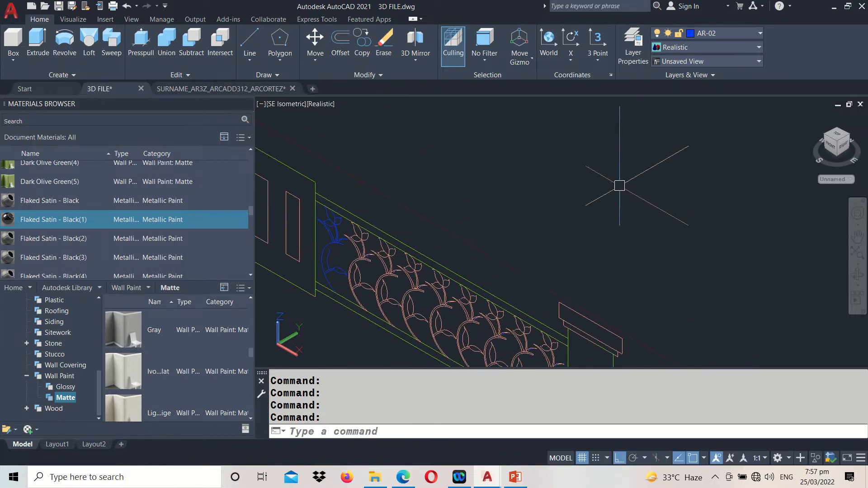
scroll(523, 194, "up", 2)
scroll(545, 238, "up", 2)
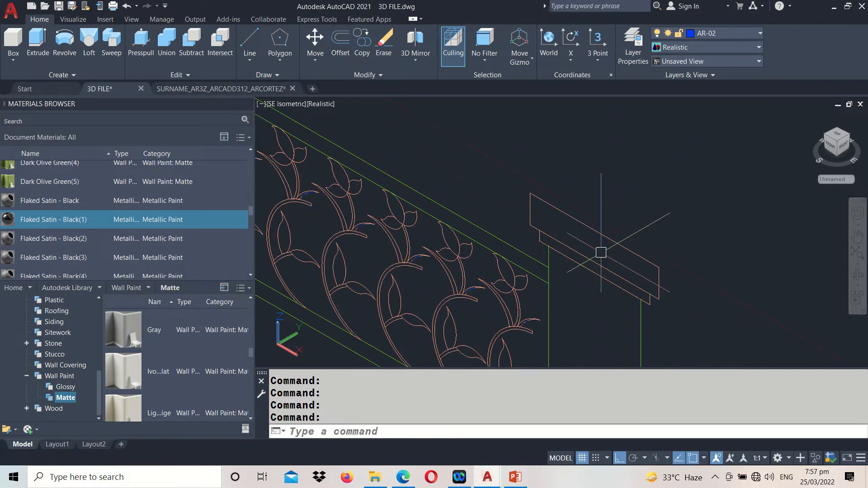
type("3")
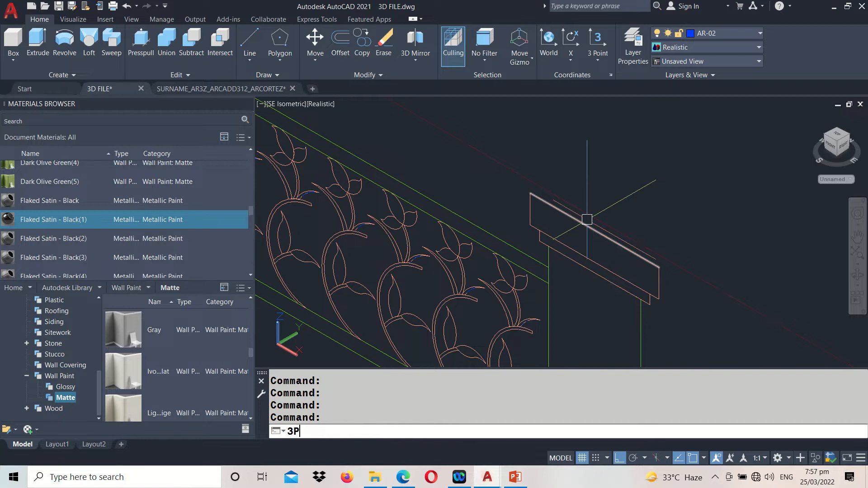
type("P")
key("Return")
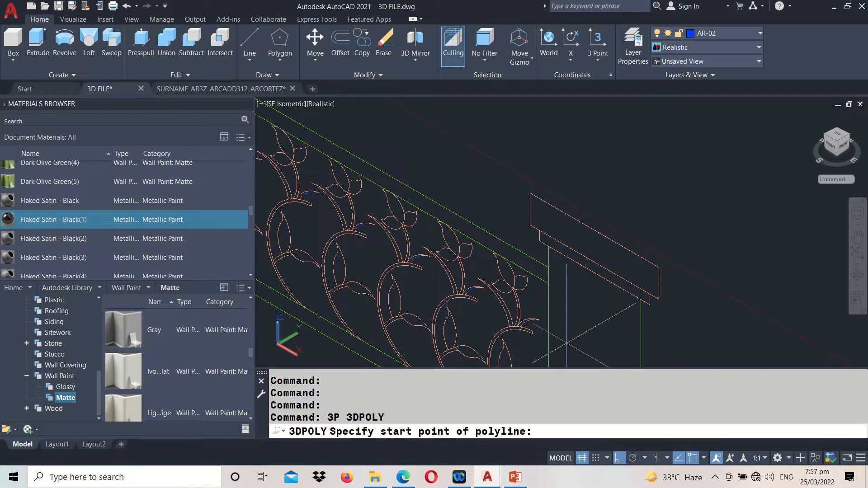
scroll(527, 190, "up", 2)
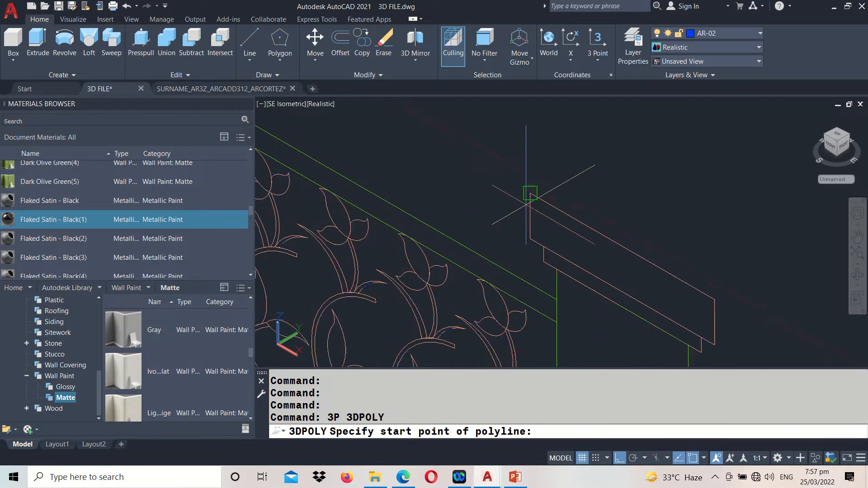
left_click(557, 270)
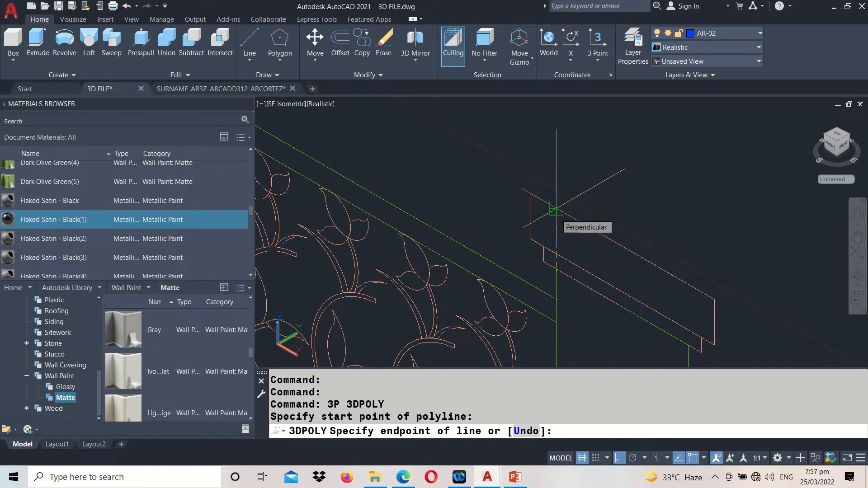
key("Escape")
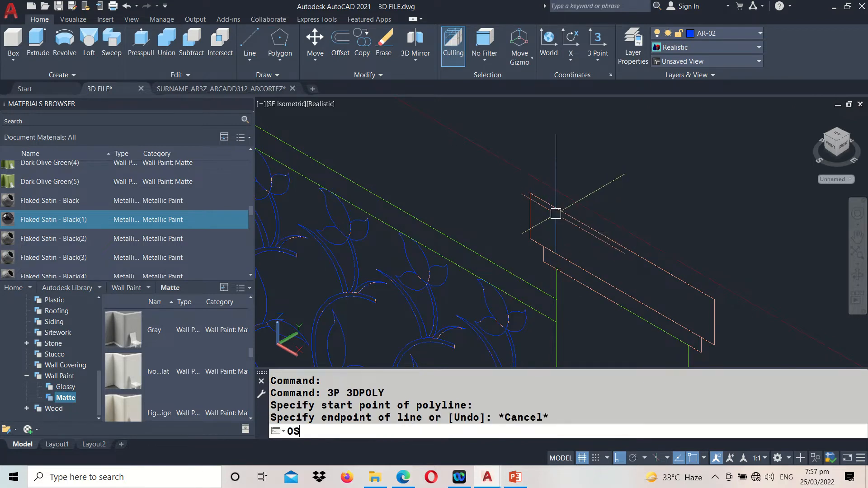
Check the object snap modes, and trace the cap's stepped overhang outside the pillar's near edge as a closed 3D polyline
key("Return")
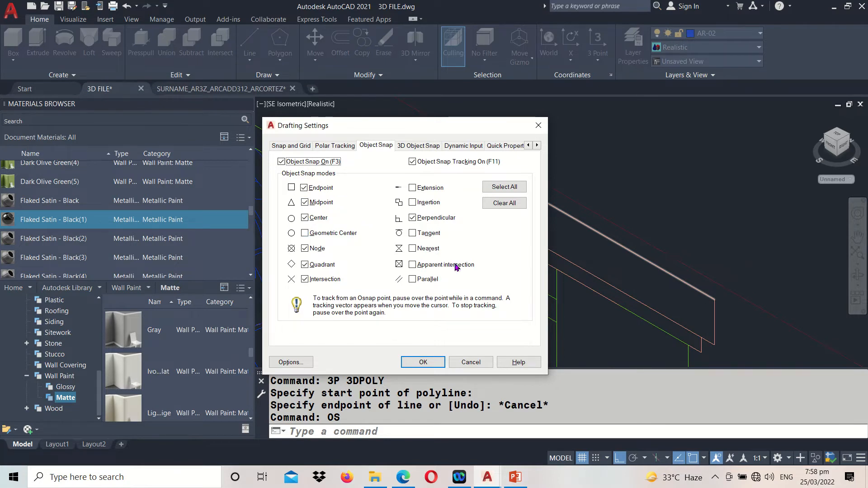
left_click(425, 362)
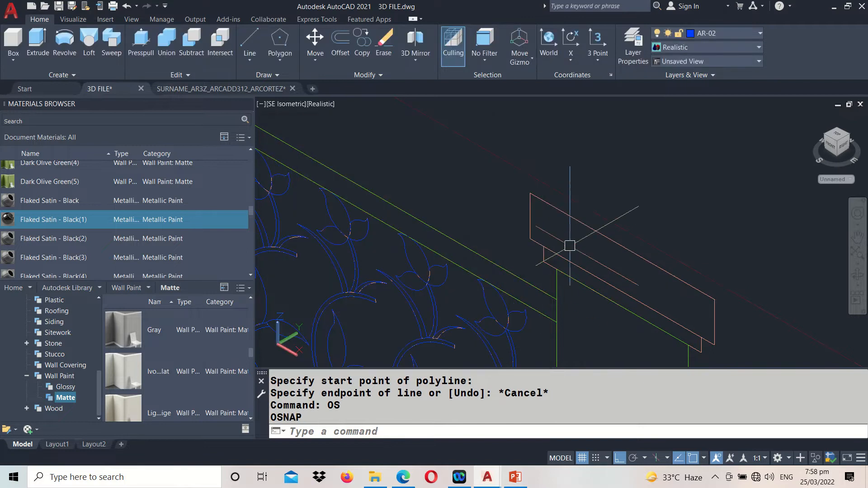
type("3P")
key("Return")
scroll(551, 236, "up", 3)
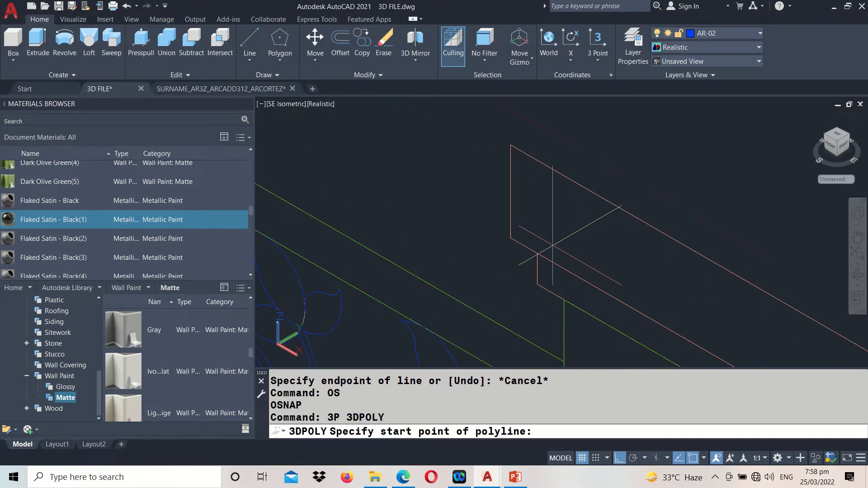
left_click(563, 301)
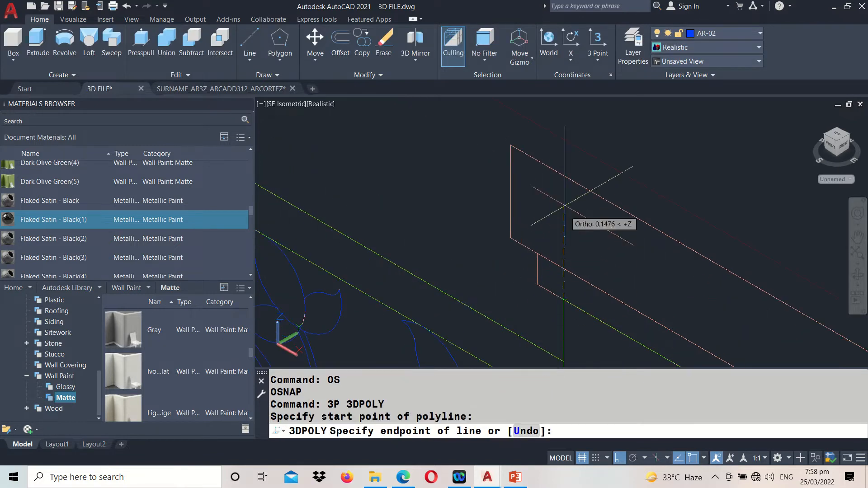
left_click(564, 176)
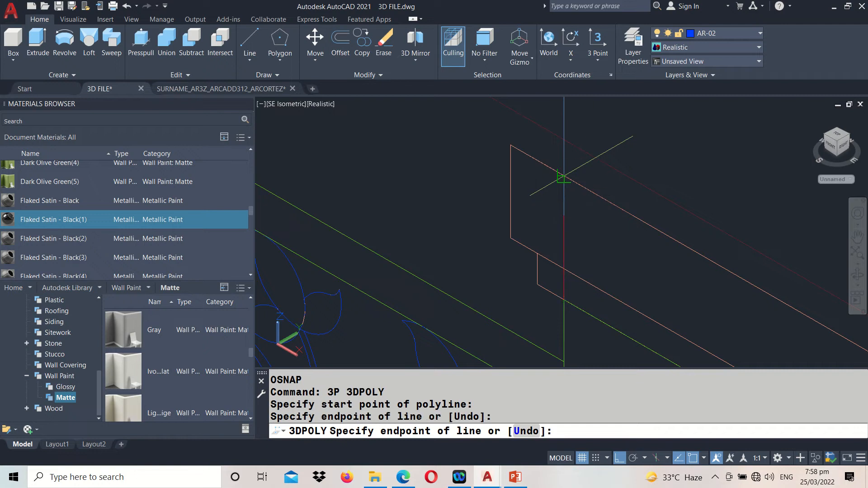
left_click(511, 146)
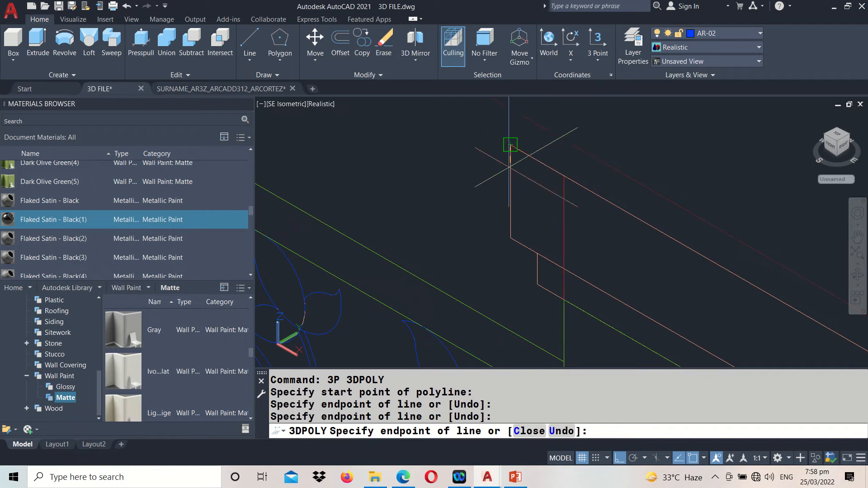
left_click(510, 238)
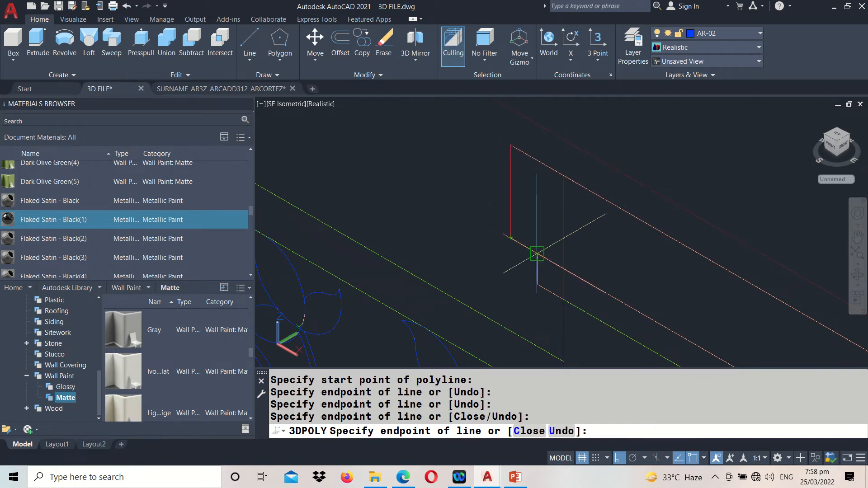
left_click(537, 254)
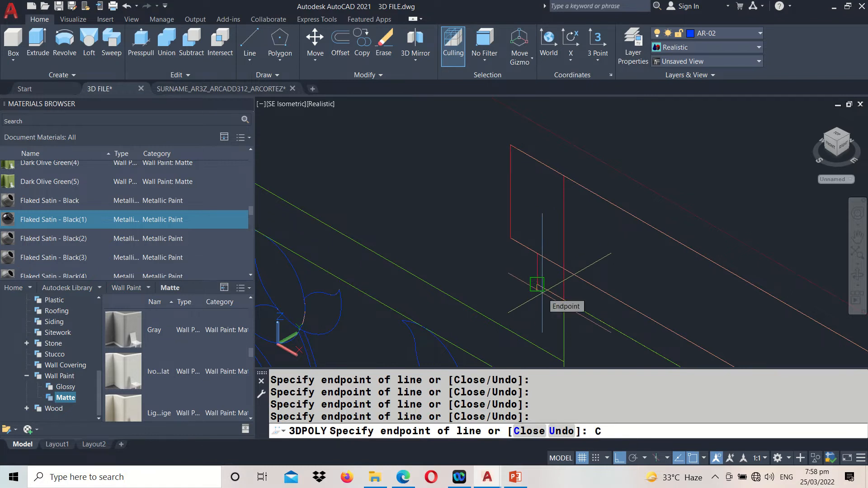
type("C")
key("Return")
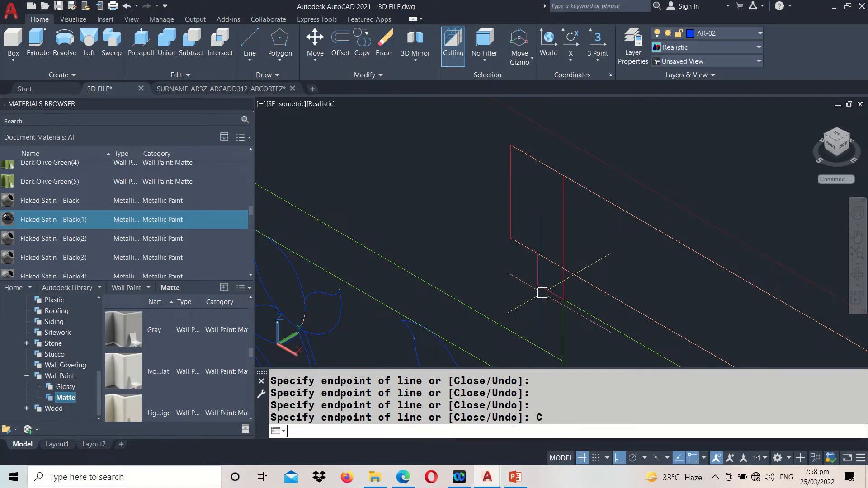
Move the cap profile from its inner top corner to the midpoint of the 3D end pillar's short top edge beside the rails
type("M")
key("Return")
left_click(563, 225)
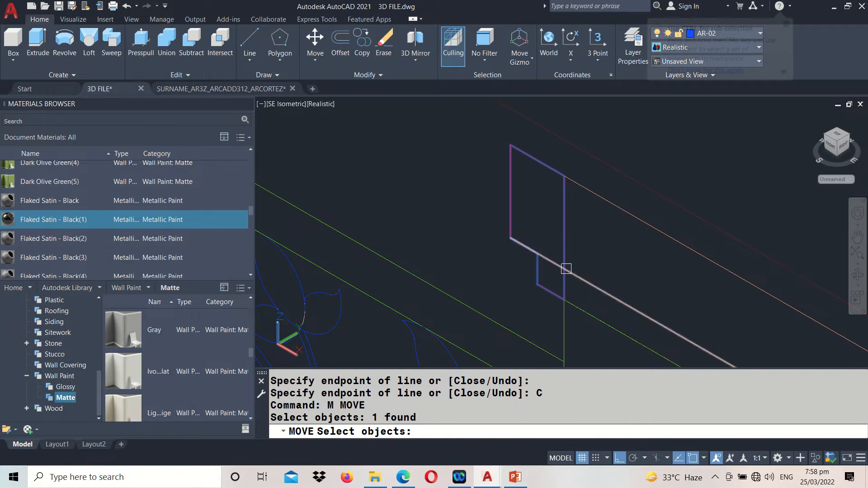
key("Return")
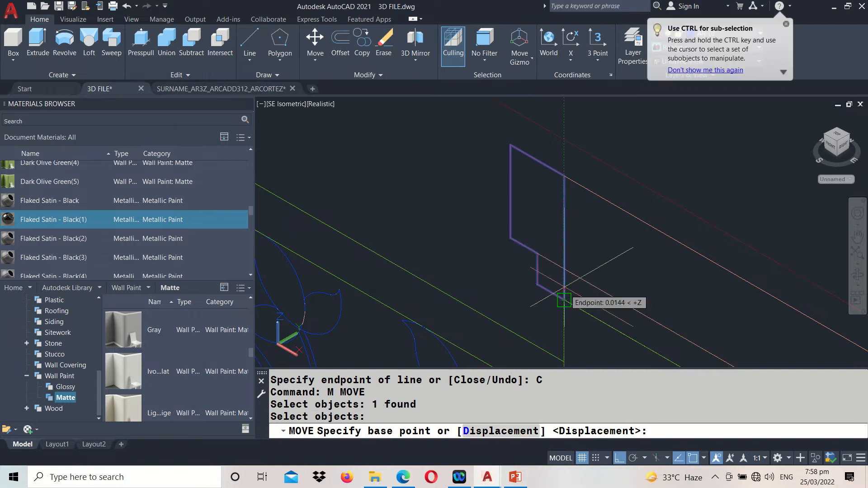
left_click(564, 175)
scroll(572, 172, "down", 5)
mouse_move(577, 209)
middle_mouse_down()
mouse_move(530, 180)
mouse_move(707, 320)
middle_mouse_up()
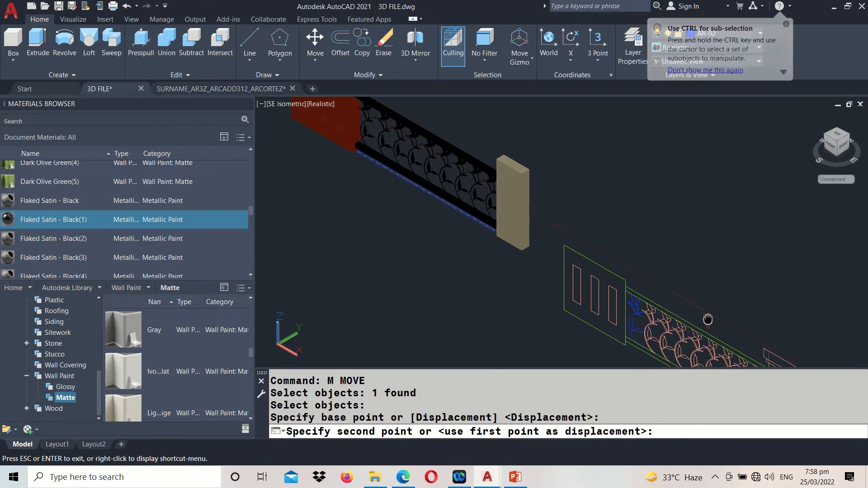
scroll(477, 116, "up", 4)
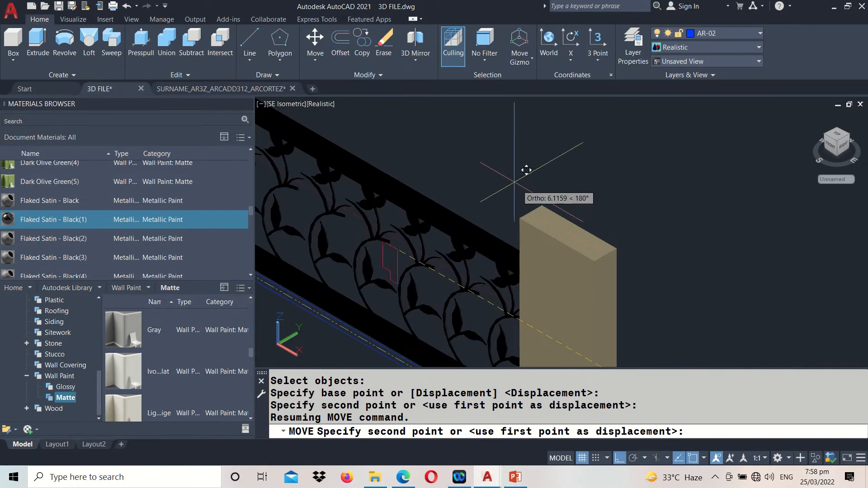
left_click(530, 209)
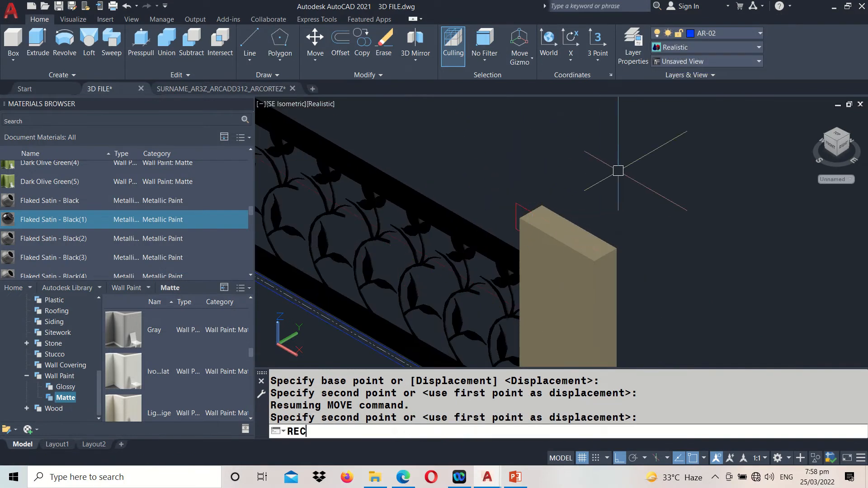
Draw a rectangle over the 3D end pillar's top face between its opposite corners
key("Return")
scroll(594, 191, "up", 2)
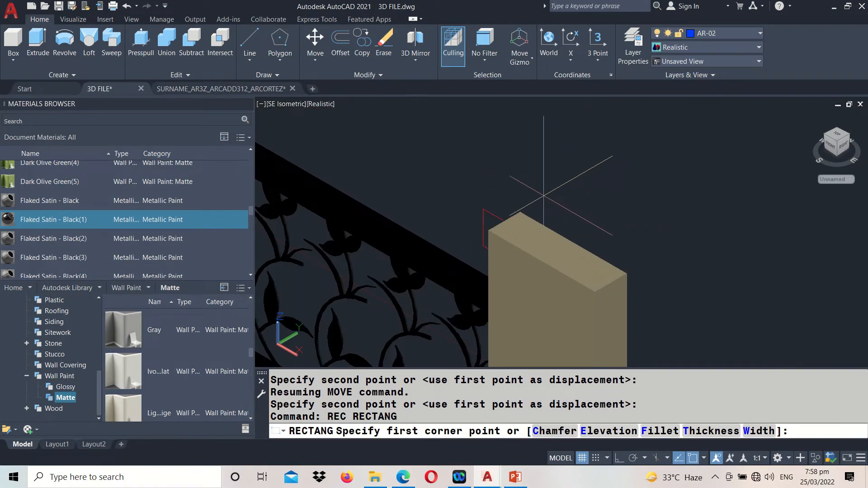
left_click(520, 212)
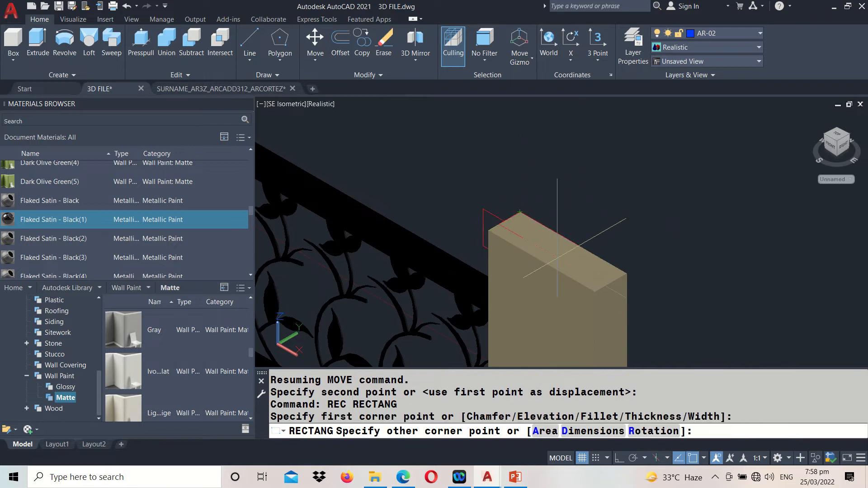
left_click(601, 287)
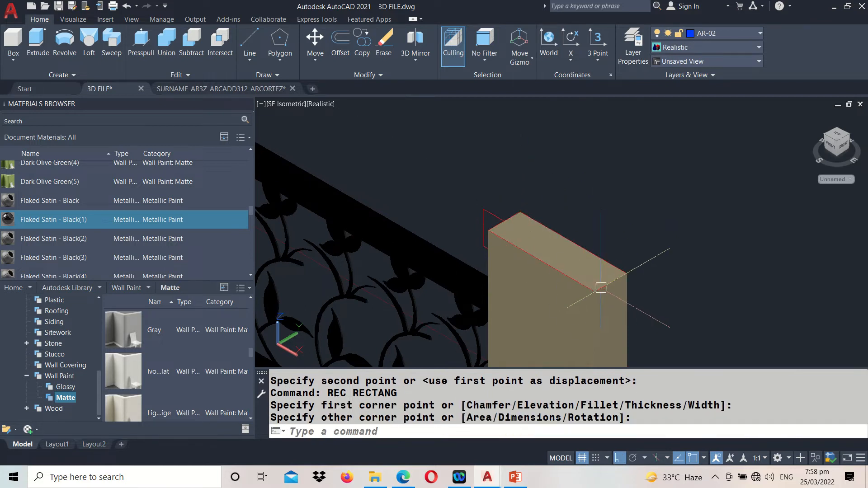
scroll(480, 202, "up", 2)
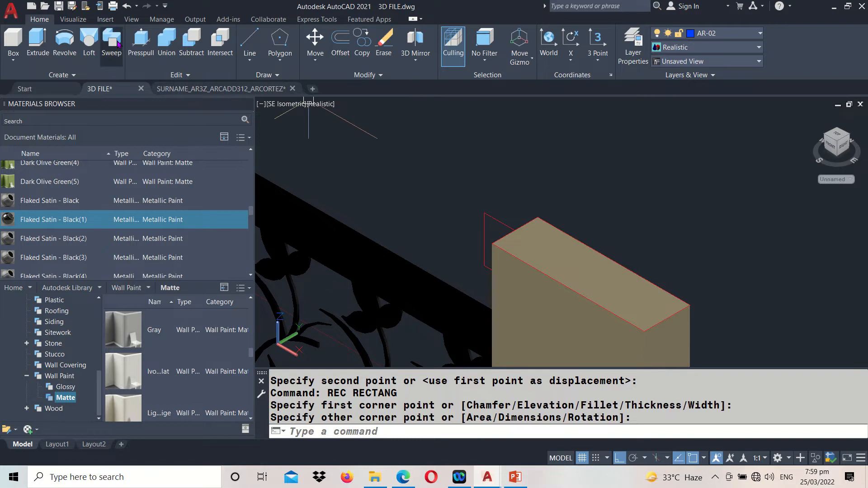
left_click(113, 40)
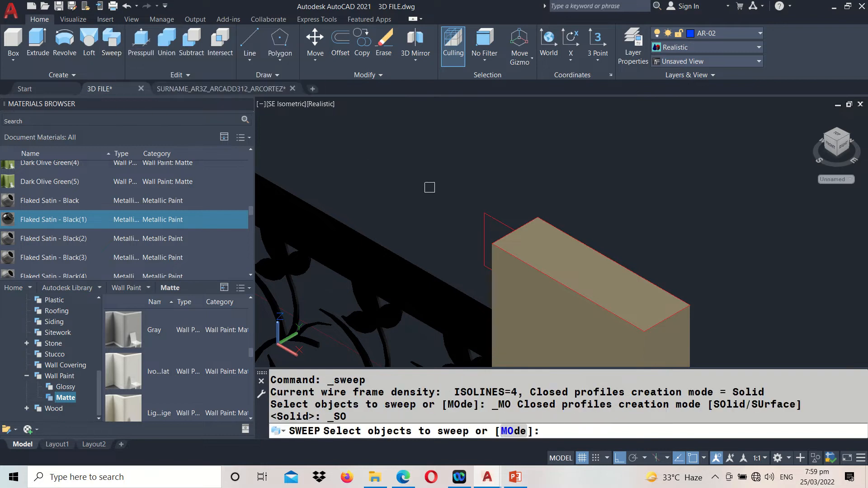
left_click(492, 214)
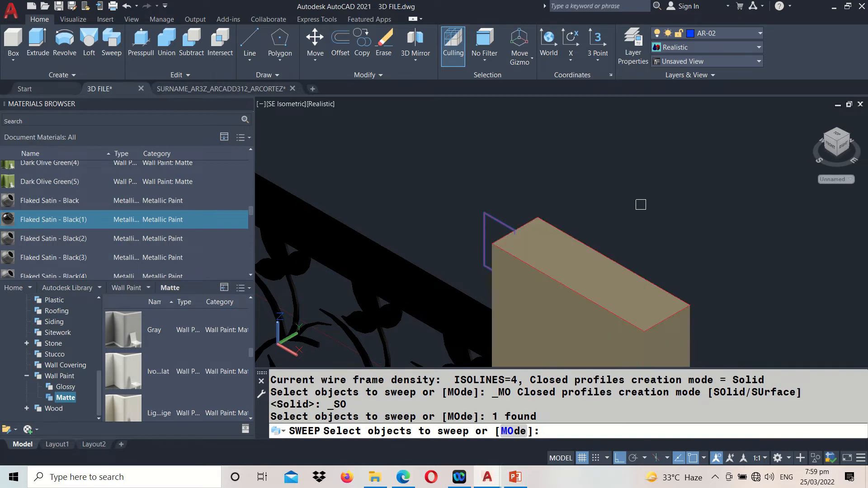
key("Escape")
Display the model in 2D Wireframe and sweep the closed cap profile along the rectangle on top of the end pillar
left_click(327, 105)
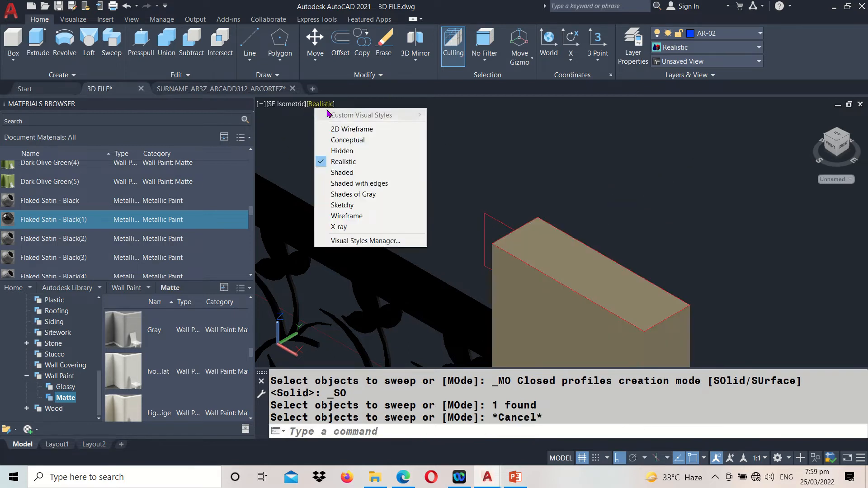
left_click(351, 129)
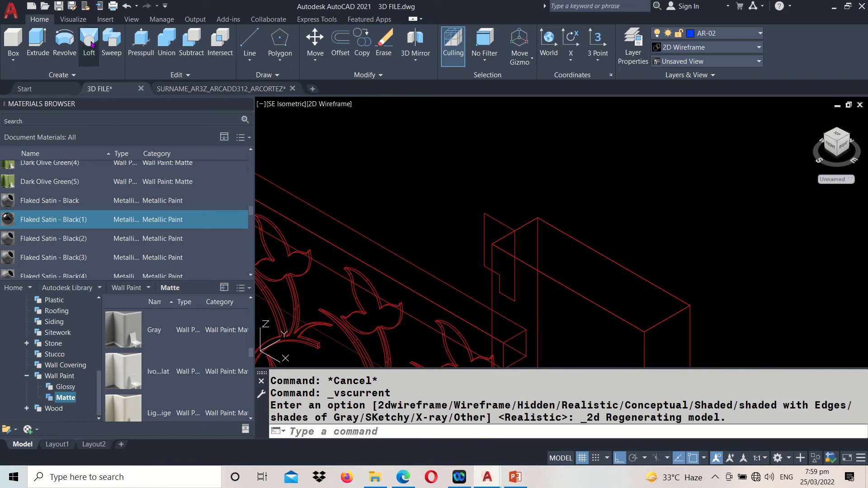
left_click(117, 53)
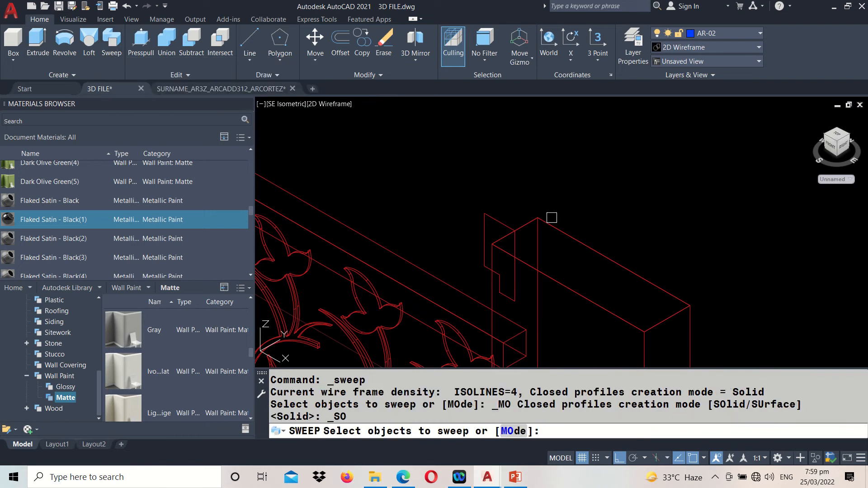
left_click(495, 224)
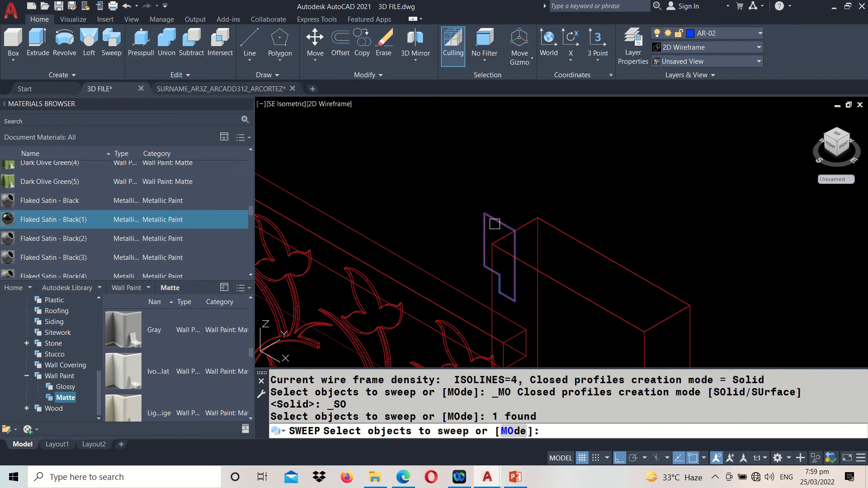
key("Return")
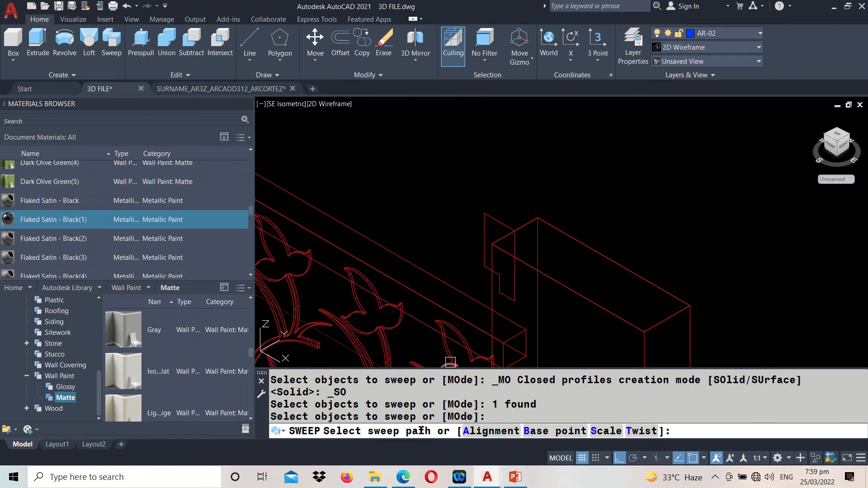
left_click(571, 291)
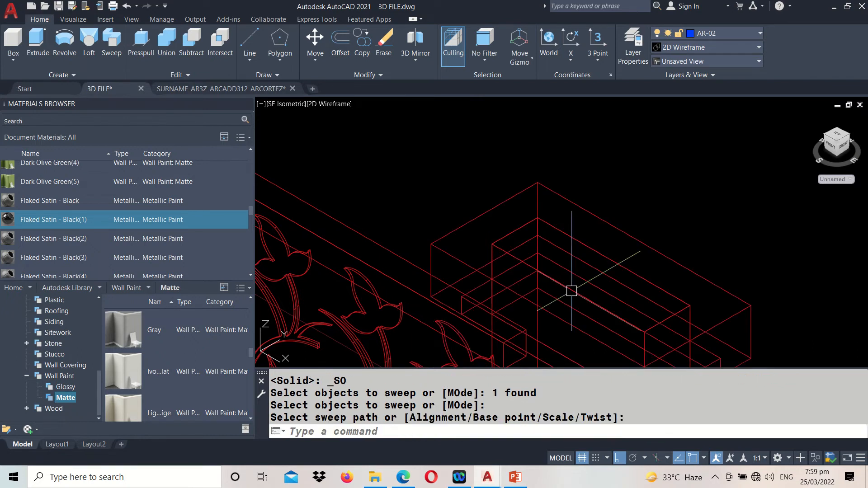
scroll(558, 230, "up", 3)
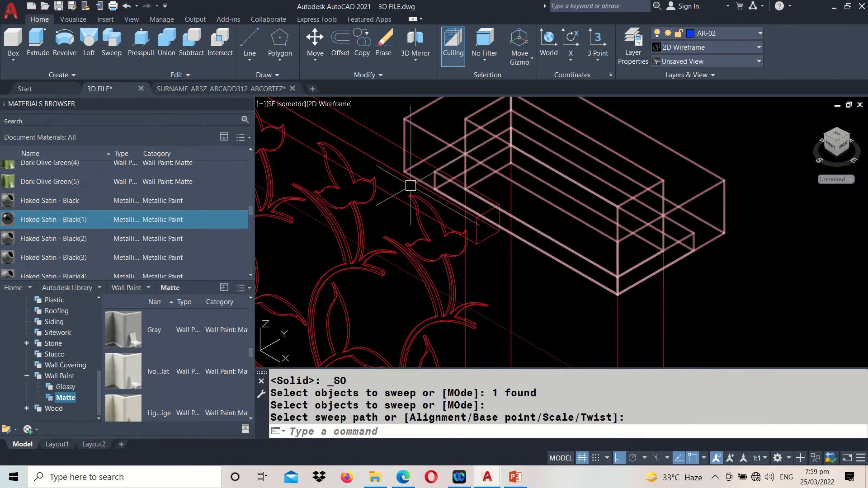
Restore the Realistic visual style and examine the swept cap on the end pillar from above and from below
left_click(316, 105)
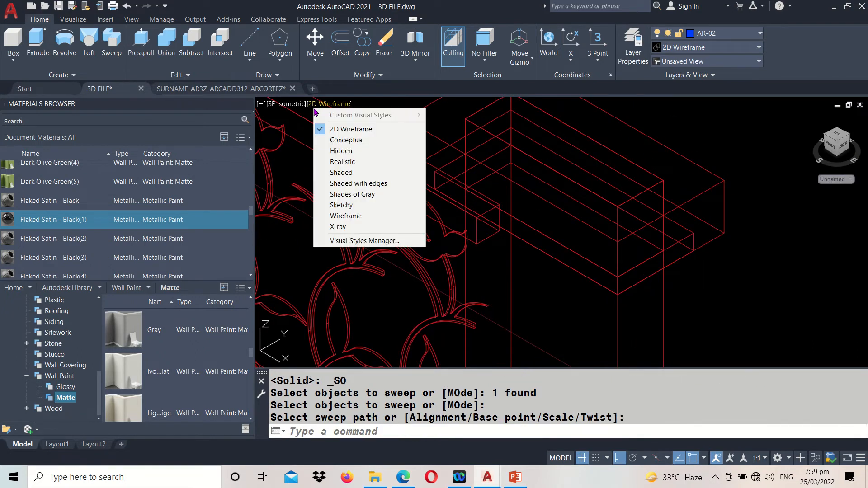
left_click(343, 162)
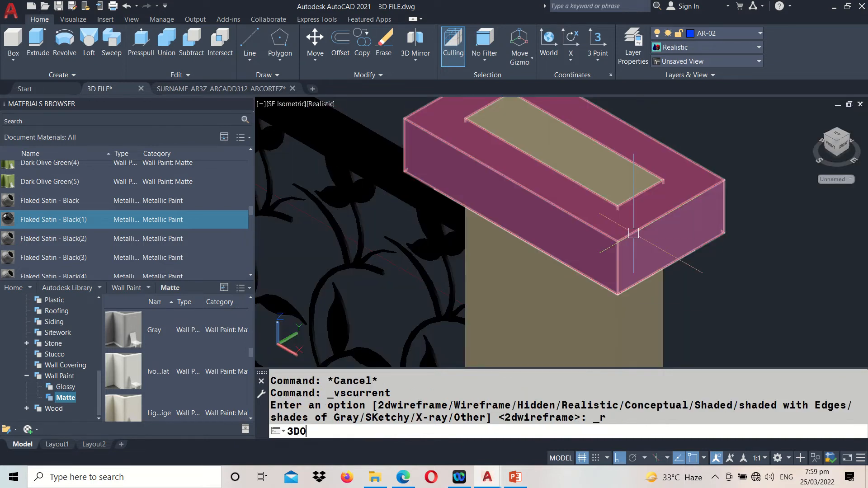
key("Return")
left_click_drag(525, 207, 538, 306)
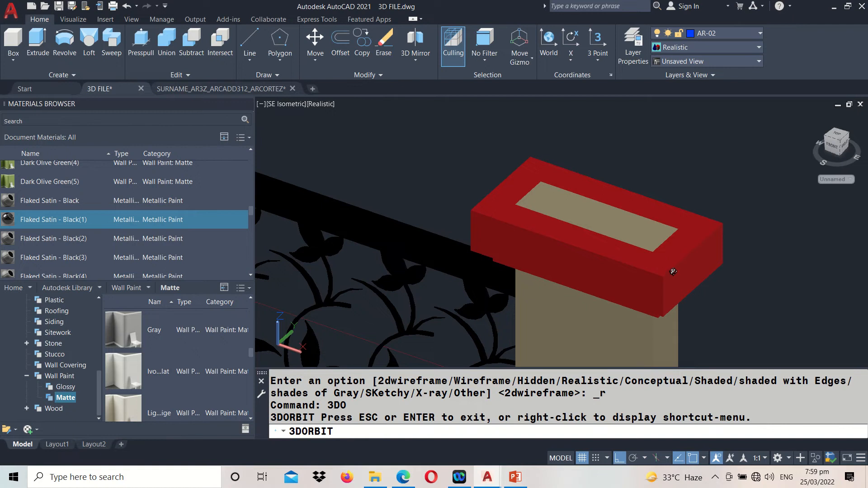
left_click_drag(556, 261, 617, 184)
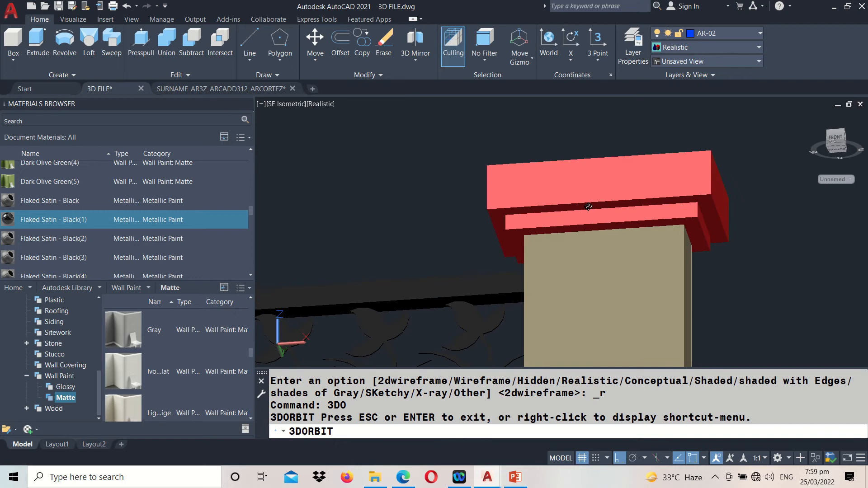
key("Escape")
Match the swept cap's properties, including its material, to those of the end pillar
type("M")
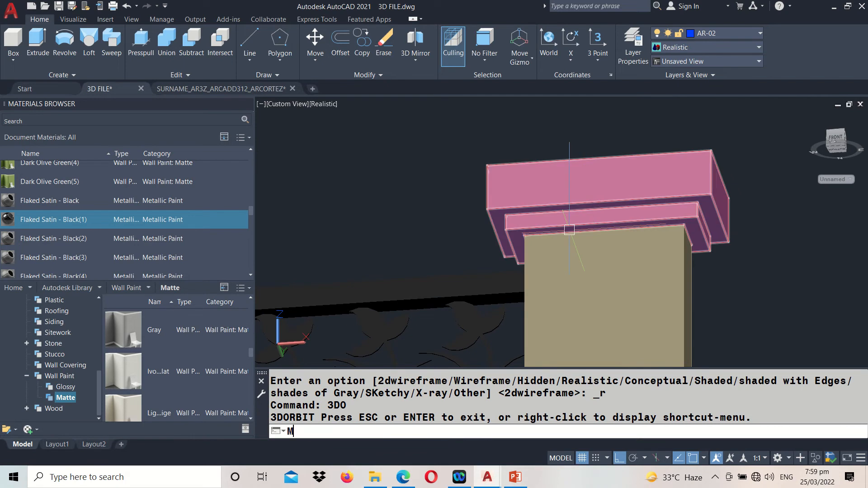
type("A")
key("Return")
left_click(557, 310)
left_click(553, 189)
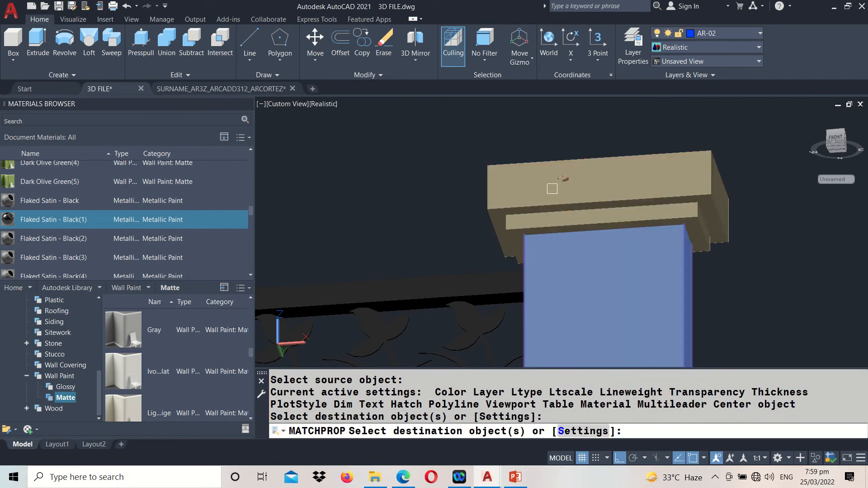
left_click(628, 244)
key("Return")
Restore the SE isometric view and erase the first railing's leftover line drawing between the two 3D railings
scroll(635, 231, "down", 2)
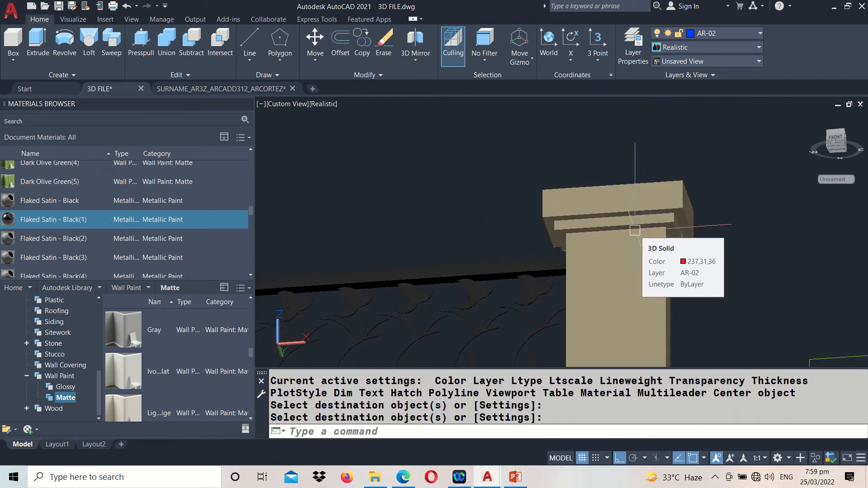
scroll(635, 230, "down", 3)
type("-V")
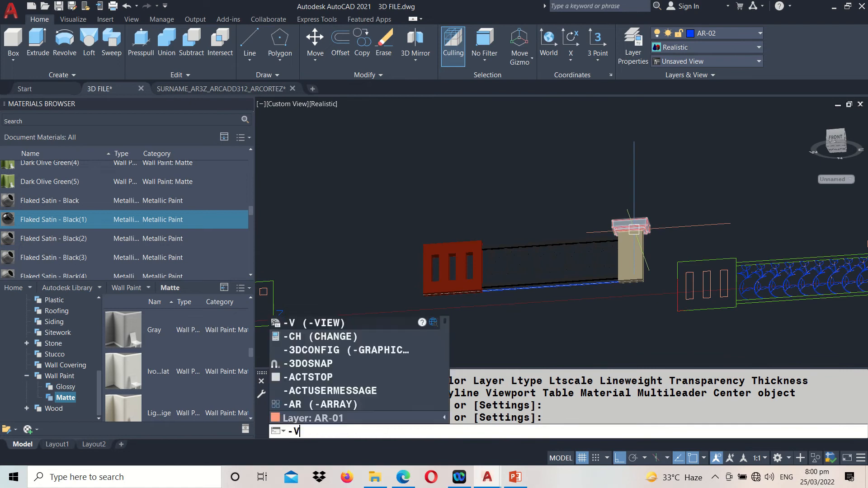
key("Return")
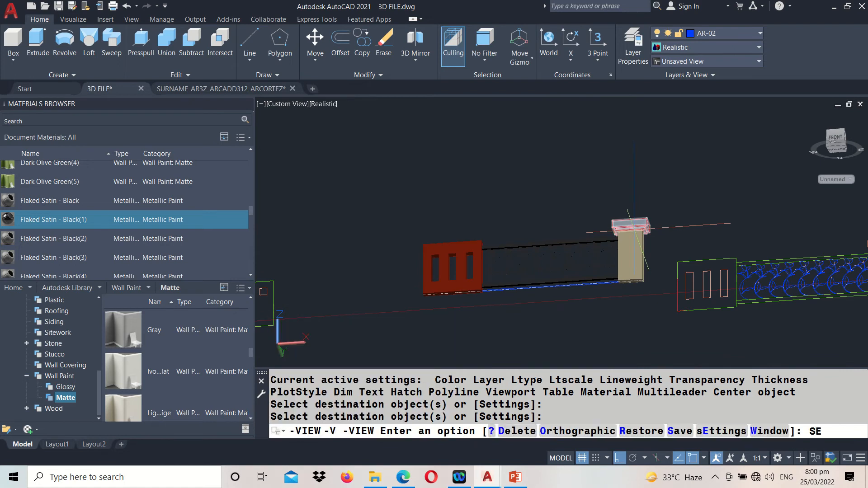
type("SE")
key("Return")
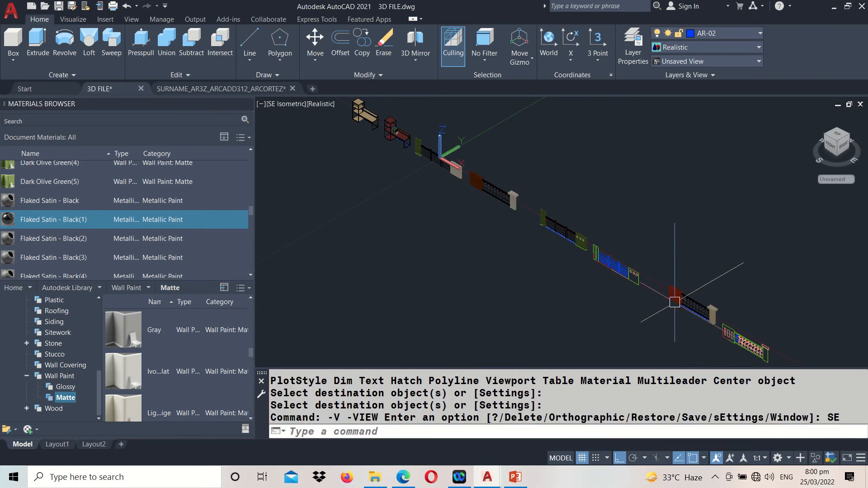
scroll(652, 303, "up", 5)
left_click(711, 173)
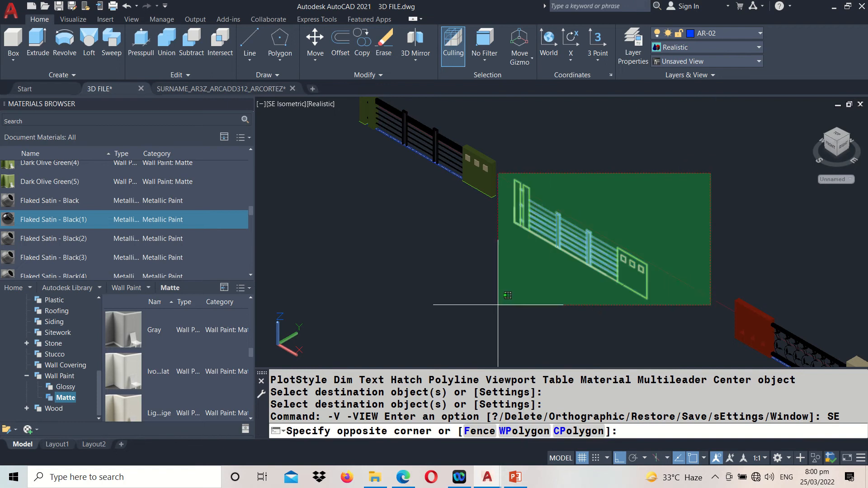
left_click(498, 304)
type("E")
key("Return")
Erase the second railing's leftover line drawing beyond its 3D model, including the wall, scrollwork, end pillar and cap outlines
middle_click_drag(630, 286, 449, 124)
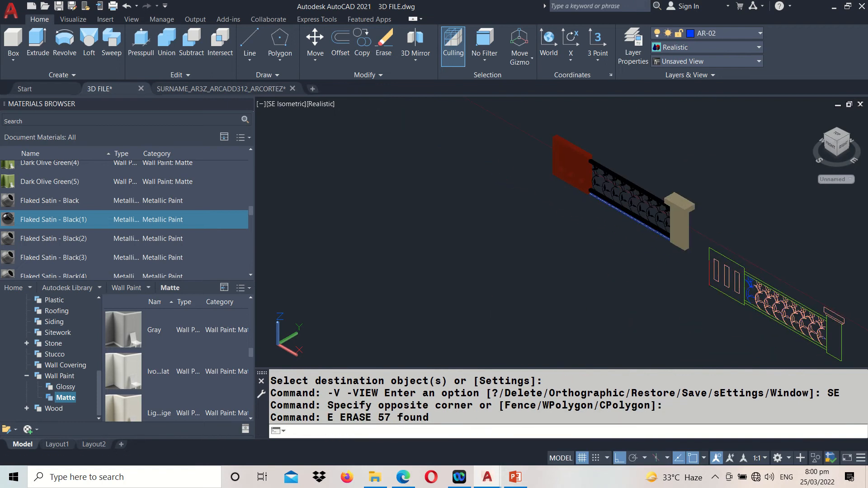
left_click(761, 235)
left_click(708, 315)
key("Return")
middle_click_drag(744, 300, 655, 222)
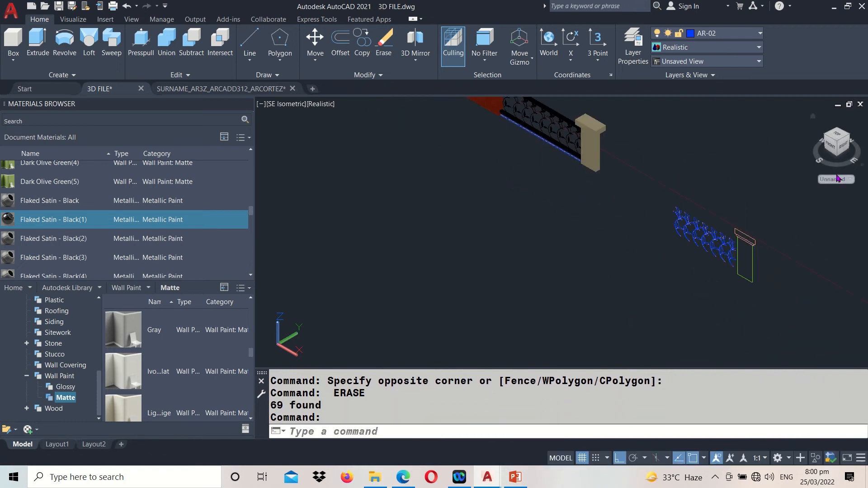
left_click(775, 208)
left_click(651, 286)
key("Return")
Move the completed 3D railing with the capped pillar about 7.33 units in the negative X direction, closer to the green 3D railing
mouse_move(536, 120)
middle_mouse_down()
mouse_move(582, 237)
mouse_move(612, 276)
middle_mouse_up()
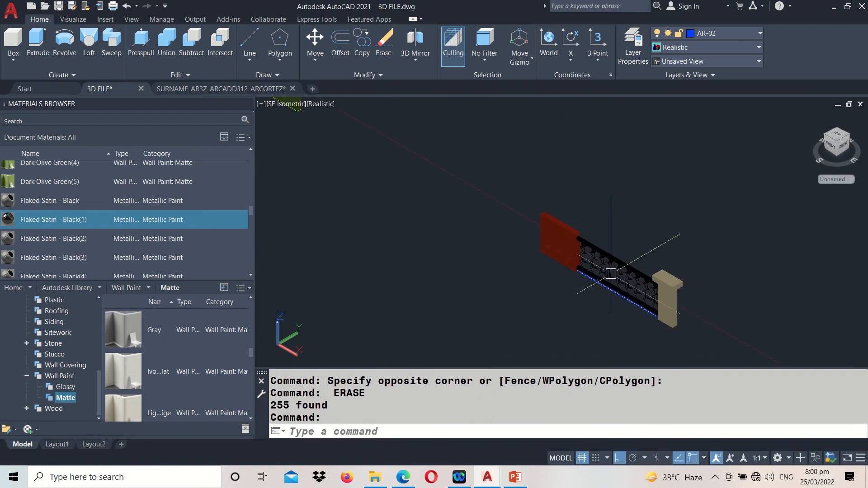
scroll(611, 274, "down", 2)
type("M")
key("Return")
left_click(548, 207)
left_click(763, 368)
key("Return")
left_click(701, 235)
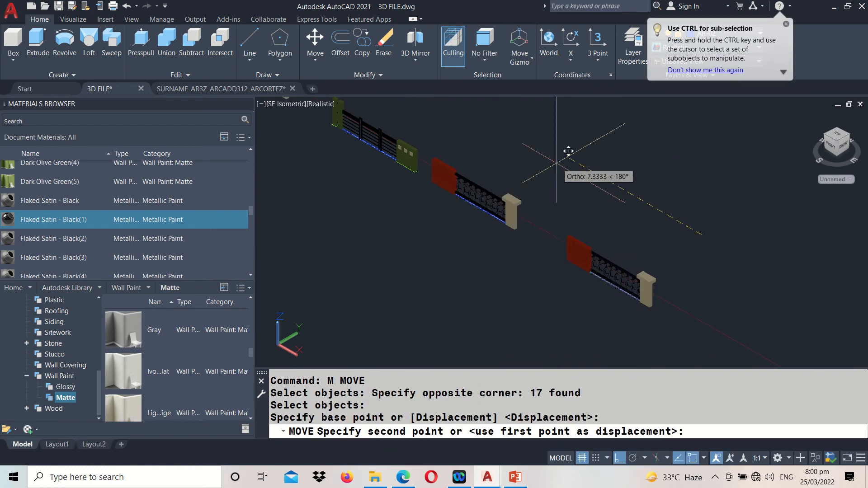
left_click(557, 163)
Compare the two newly modelled railings with the earlier pair of reference railings along the row
middle_click_drag(436, 185, 626, 325)
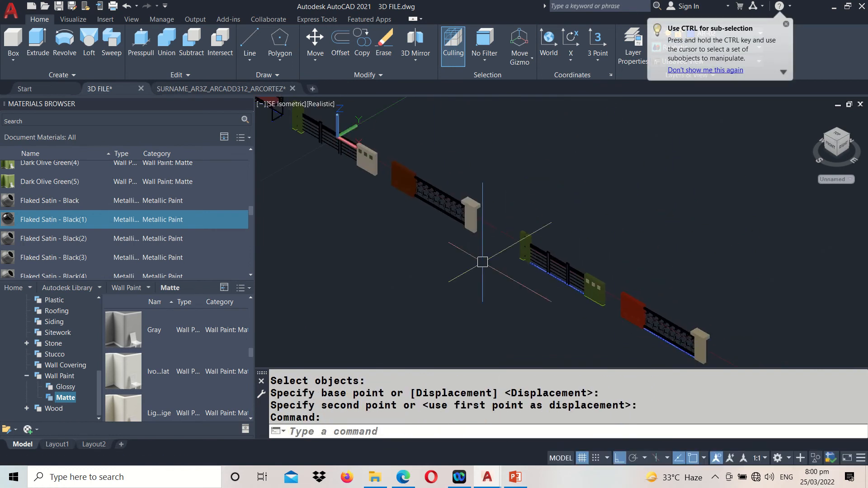
scroll(372, 167, "up", 7)
scroll(485, 194, "down", 4)
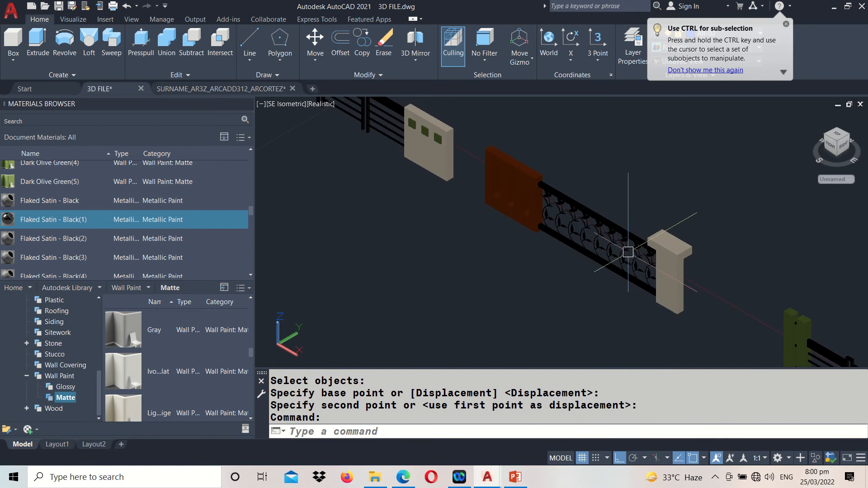
scroll(352, 159, "down", 3)
middle_click_drag(353, 158, 521, 297)
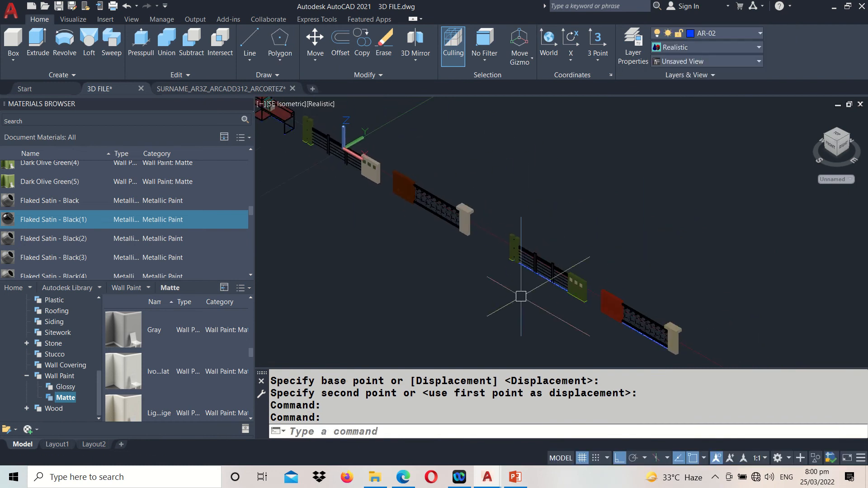
scroll(550, 303, "up", 2)
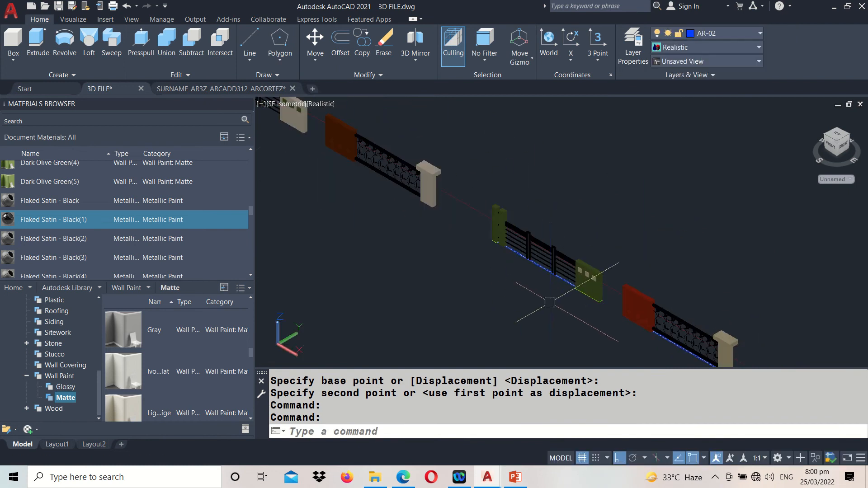
middle_click_drag(550, 303, 480, 237)
scroll(541, 197, "up", 2)
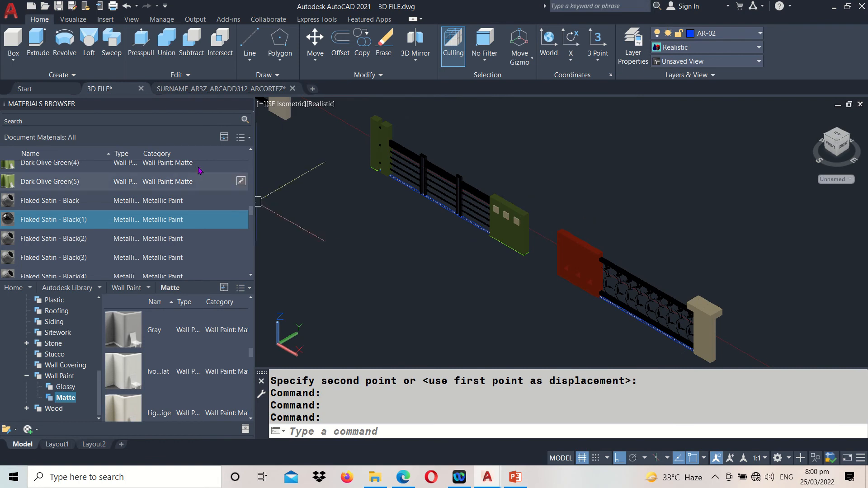
Switch to the 2D source drawing and examine the dimensioned plan and elevation of the 4.50M railing
left_click(221, 88)
scroll(537, 218, "down", 5)
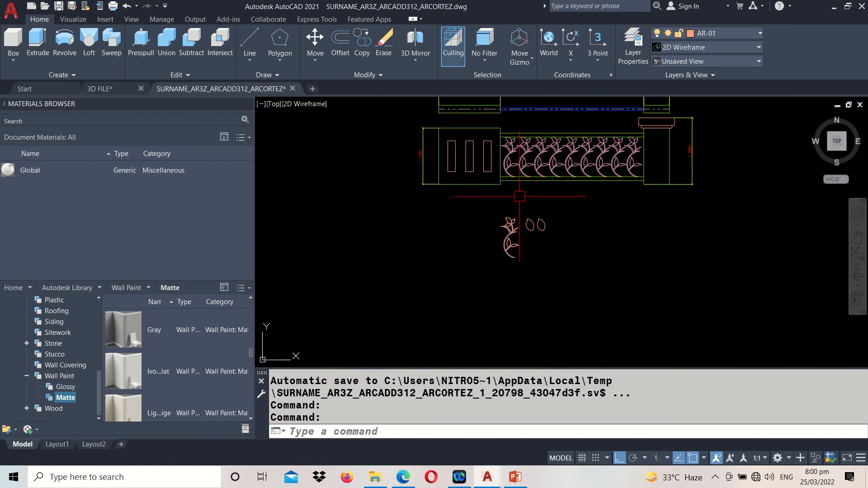
scroll(535, 204, "up", 5)
middle_click_drag(537, 192, 544, 387)
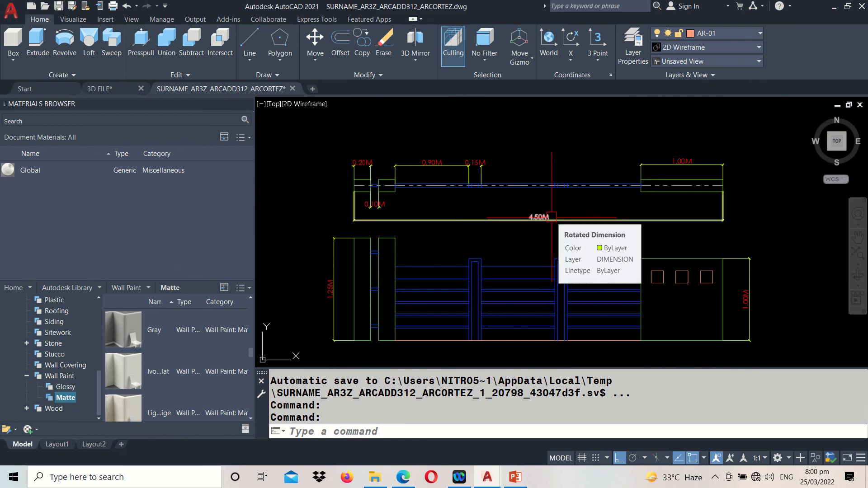